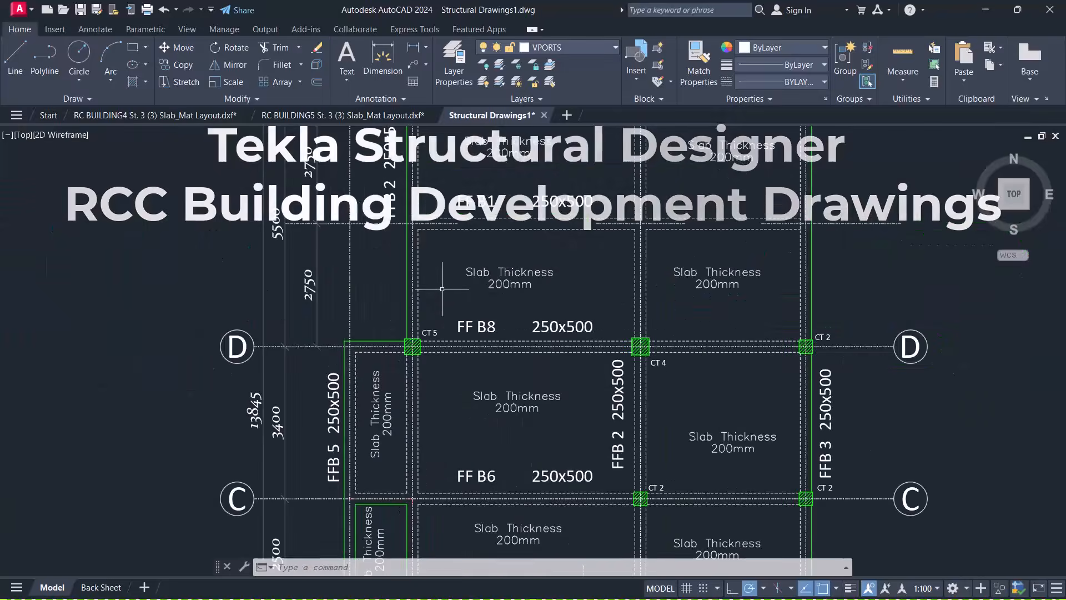
Zoom and pan across the exported beam sections and the slab mat layout in AutoCAD
scroll(347, 237, "down", 2)
scroll(793, 282, "up", 4)
left_click(764, 254)
left_click(794, 276)
scroll(793, 265, "up", 2)
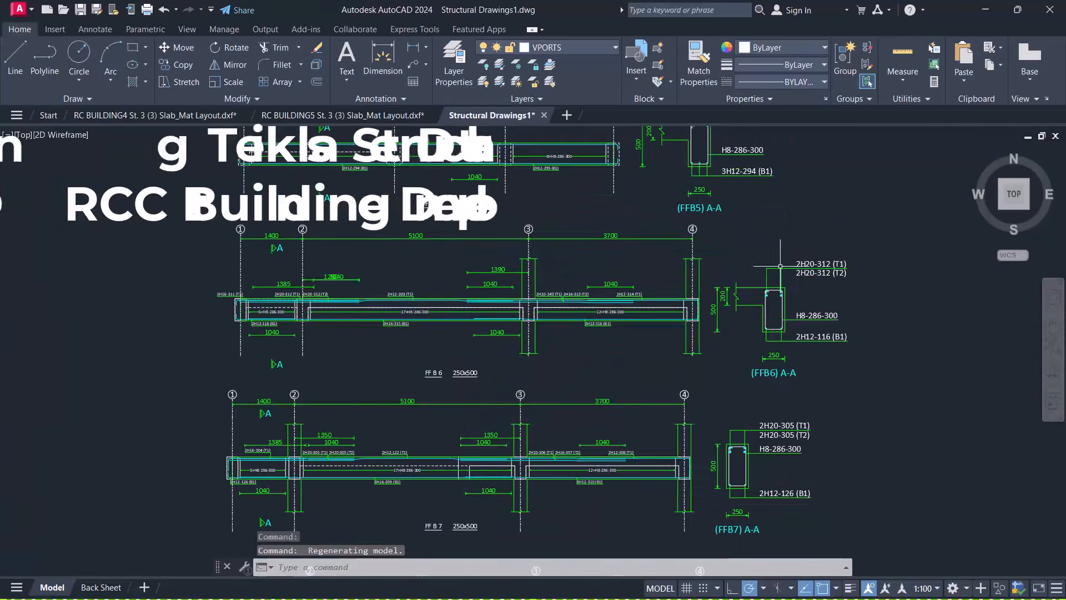
scroll(364, 357, "down", 6)
scroll(363, 358, "down", 4)
middle_click_drag(485, 346, 309, 312)
scroll(706, 264, "up", 4)
scroll(113, 358, "up", 6)
middle_click_drag(114, 343, 304, 328)
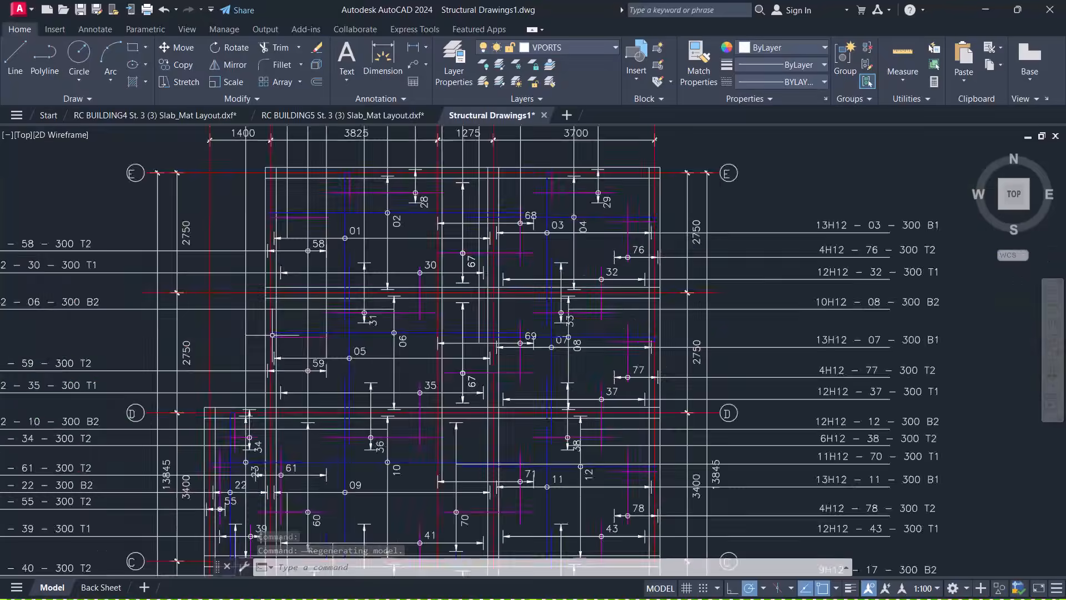
scroll(304, 327, "down", 10)
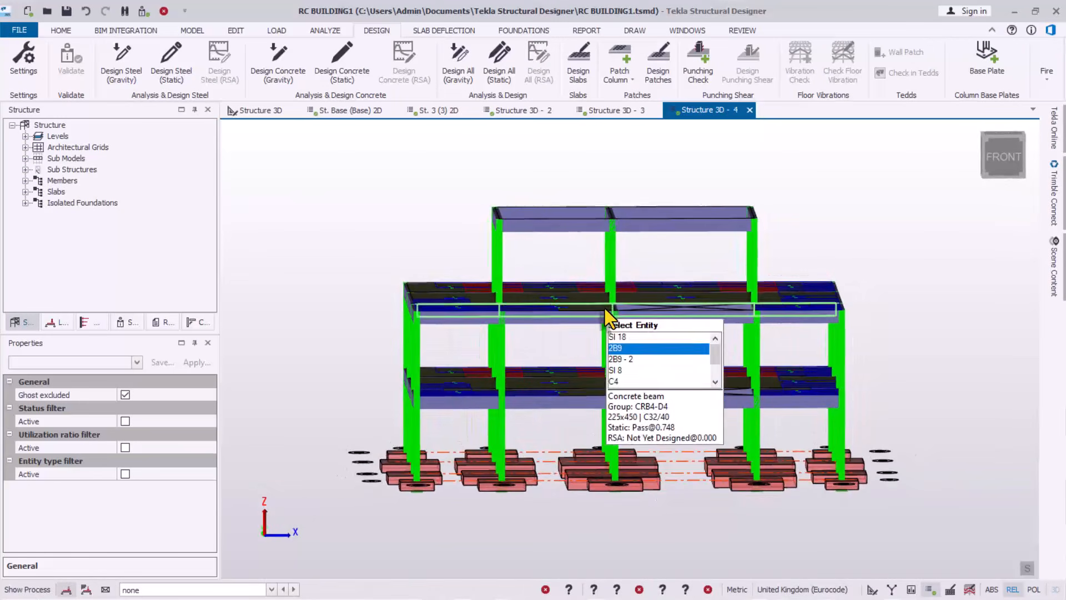
left_click_drag(475, 181, 572, 178)
right_click_drag(547, 294, 612, 342)
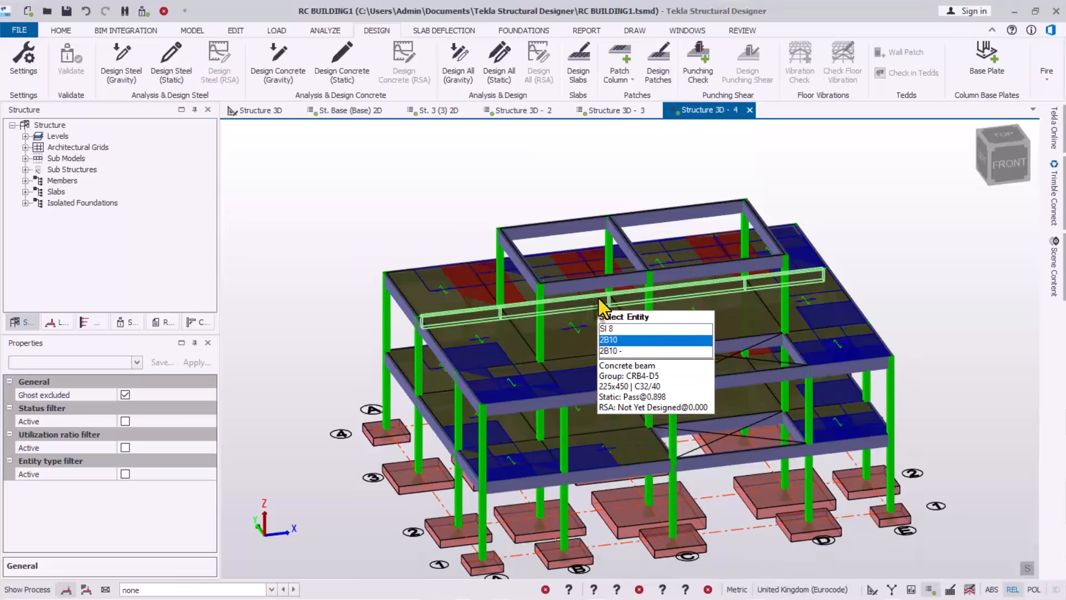
scroll(688, 286, "up", 3)
scroll(572, 300, "up", 4)
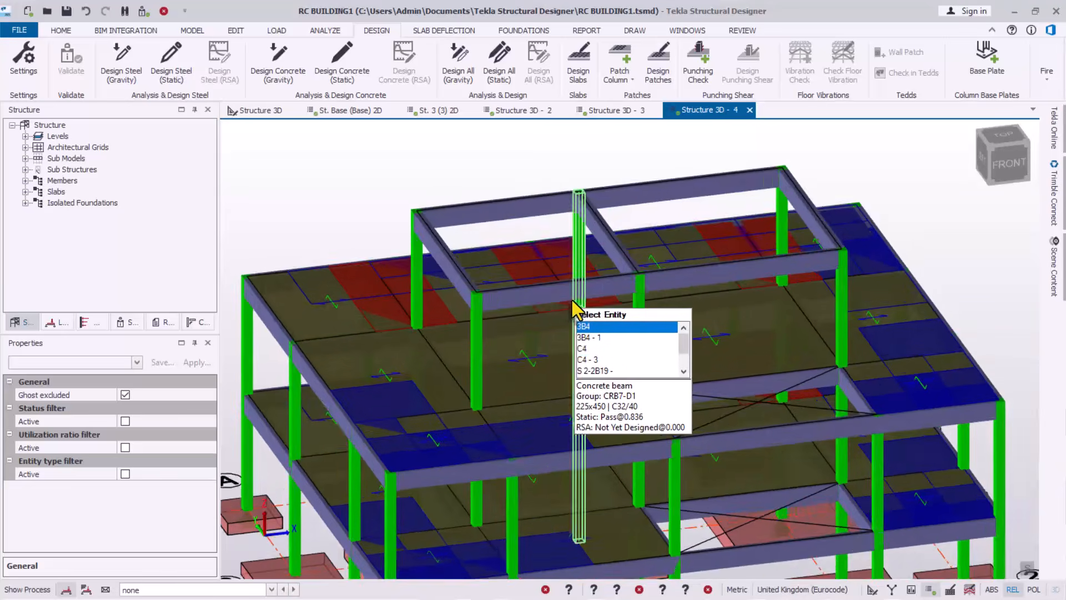
scroll(628, 355, "down", 2)
scroll(668, 219, "up", 3)
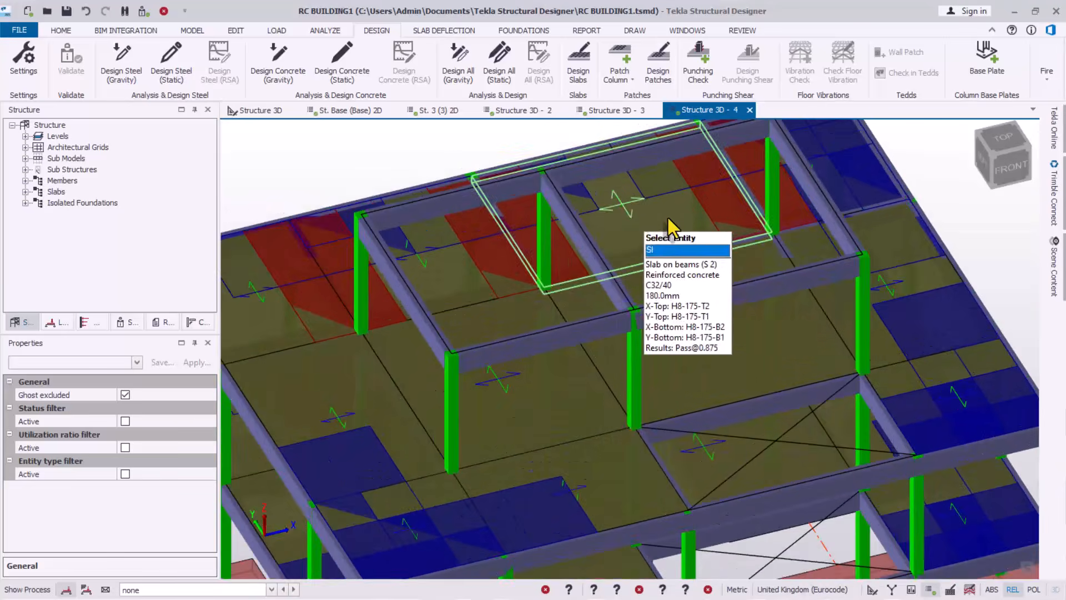
scroll(699, 323, "down", 2)
scroll(650, 238, "down", 1)
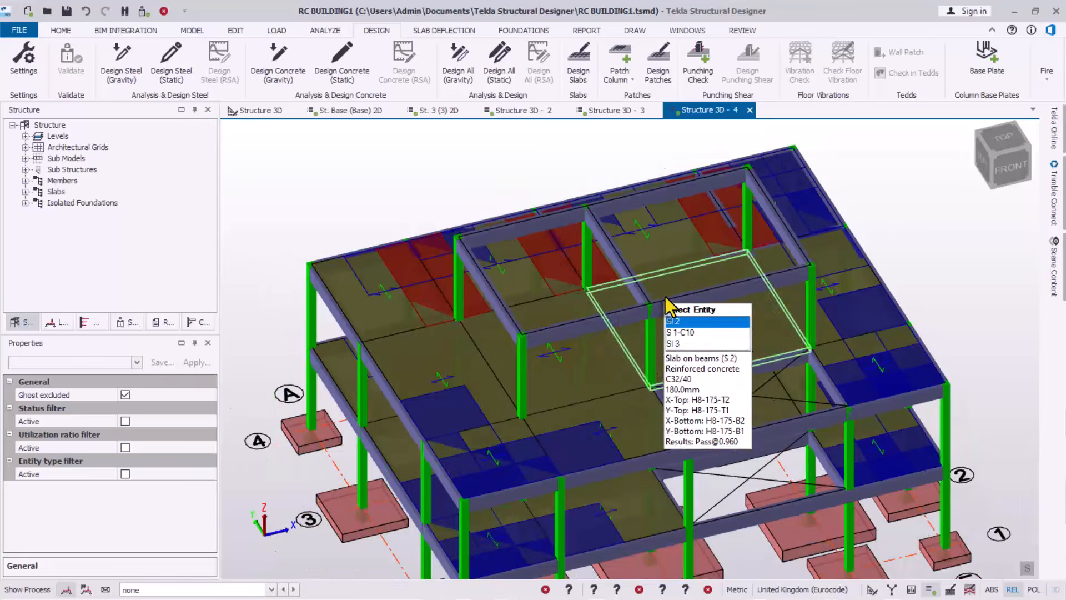
scroll(668, 303, "up", 1)
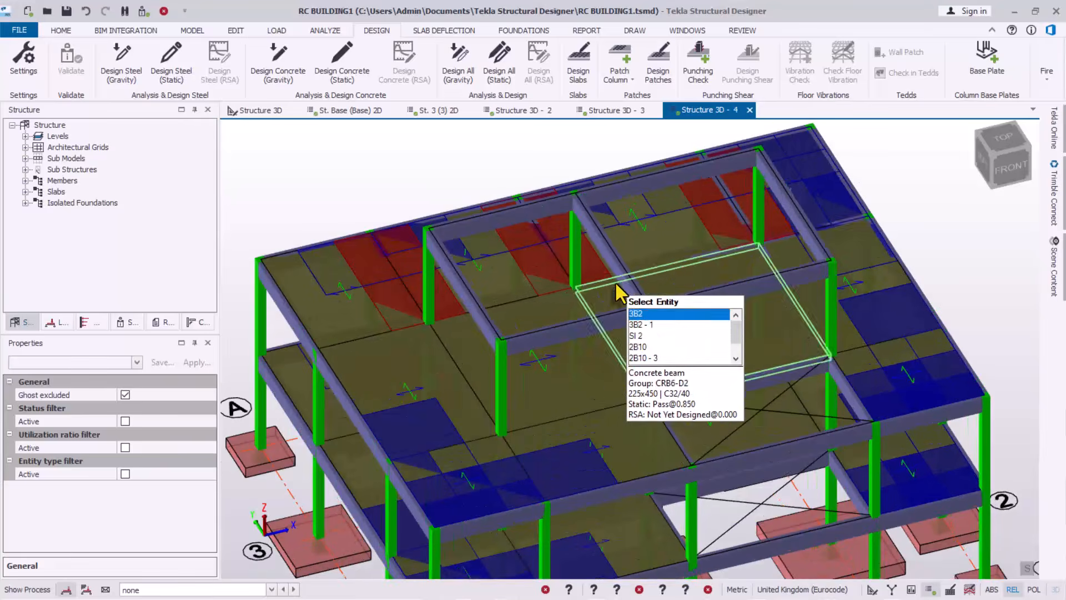
left_click(454, 32)
left_click(371, 33)
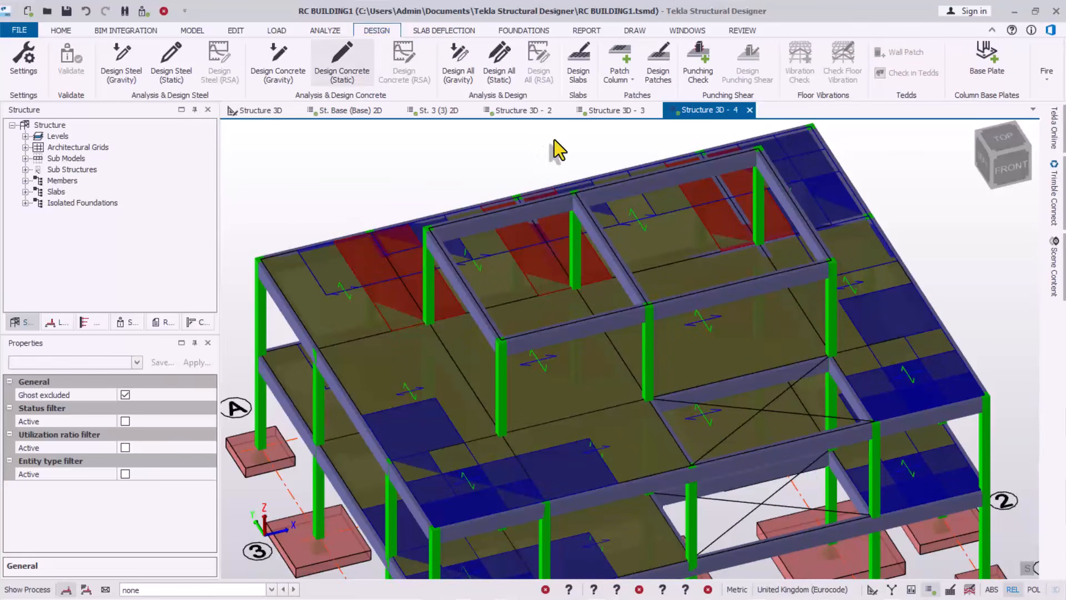
Uncheck Use mesh where possible in the Slab Reinforcement Layout design settings
left_click(22, 64)
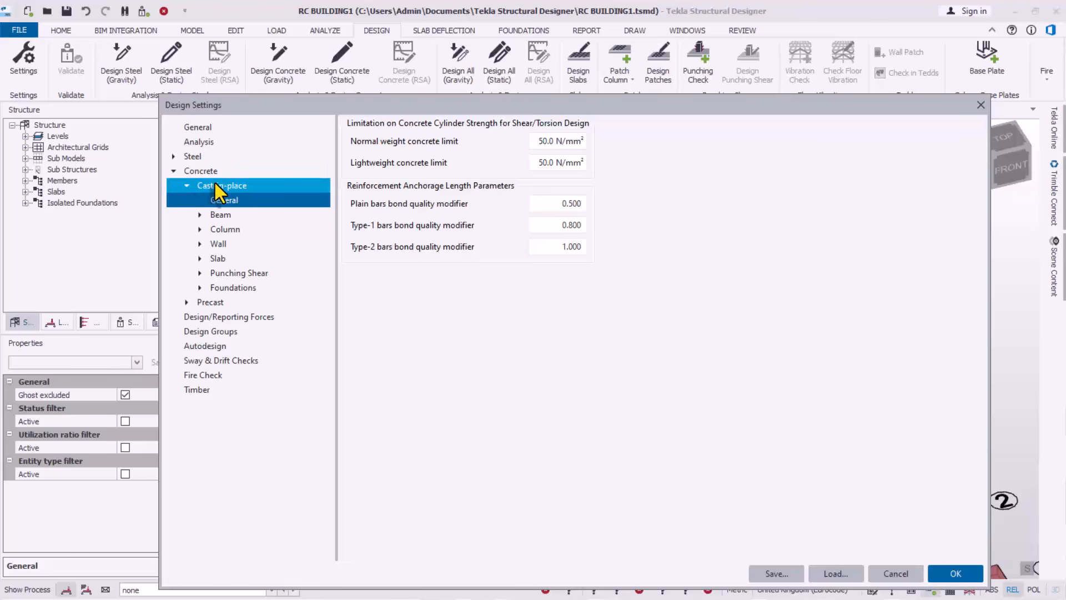
left_click(211, 262)
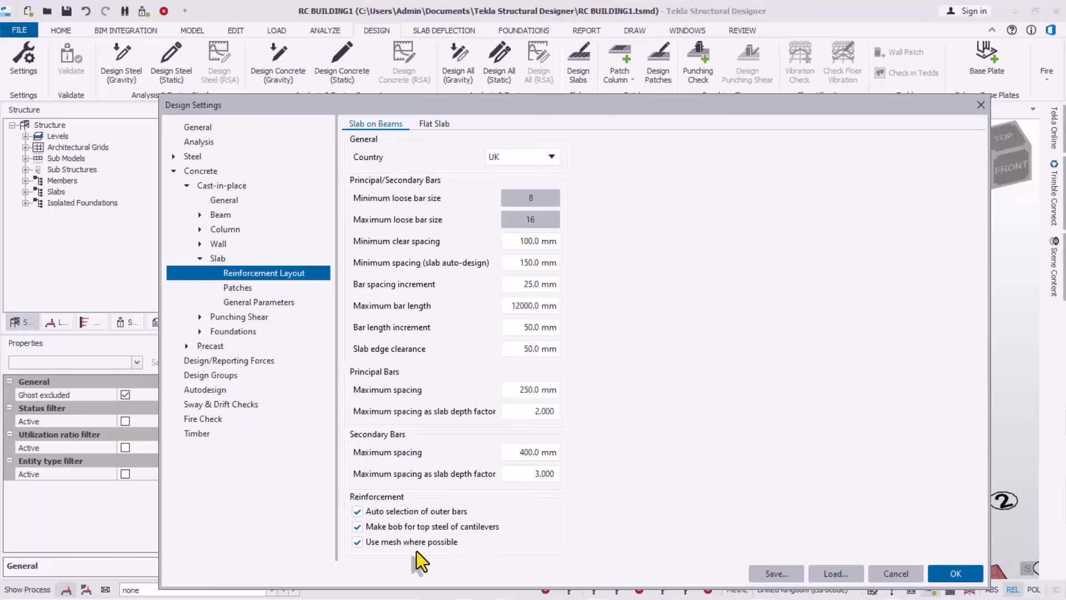
left_click(357, 543)
left_click_drag(532, 109, 512, 49)
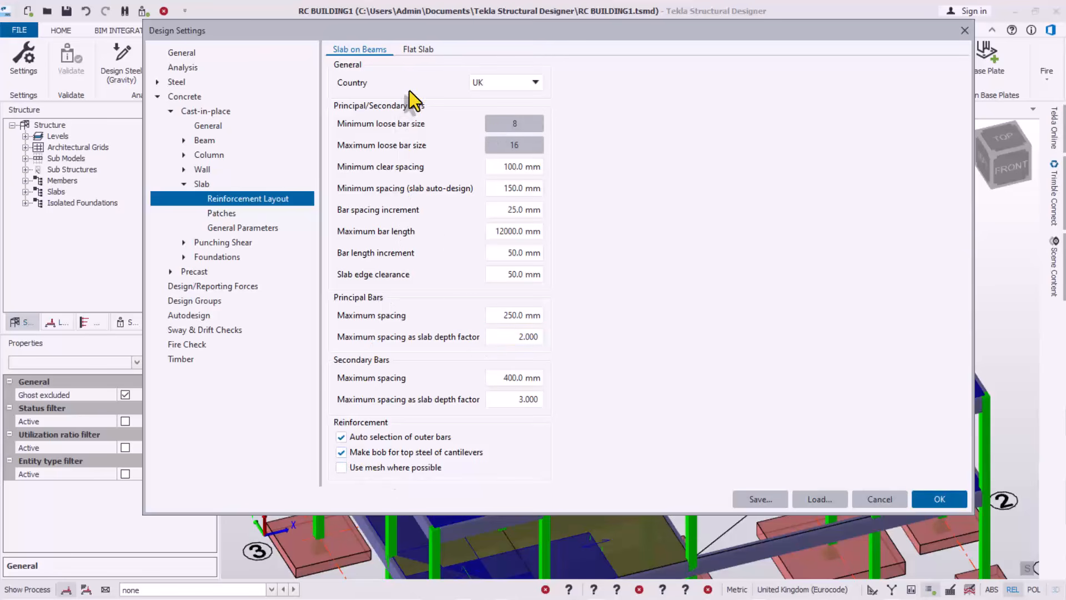
left_click_drag(551, 26, 545, 21)
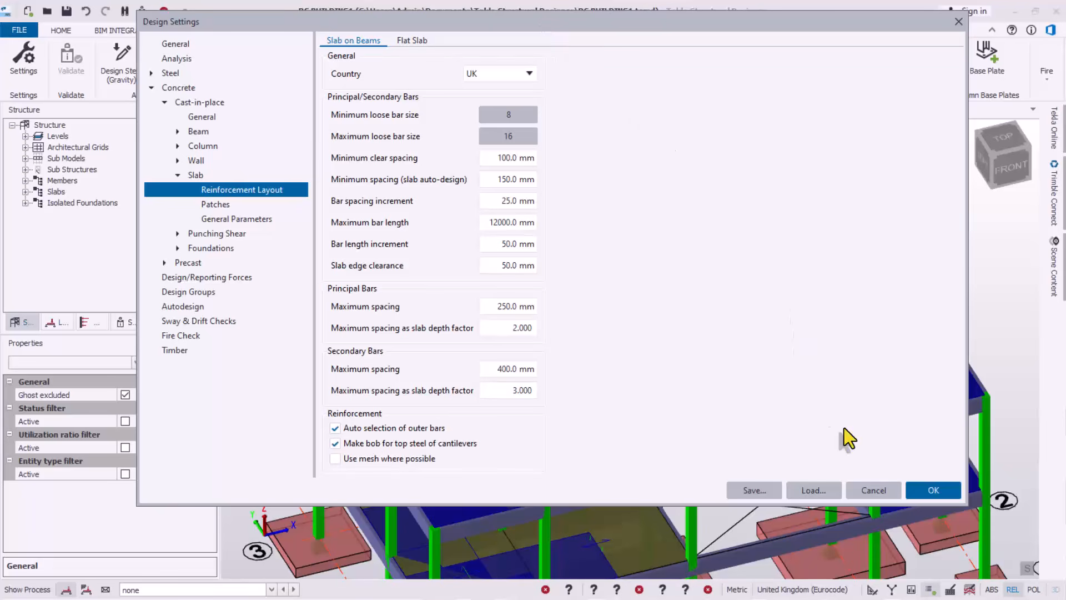
Save the settings as the global defaults, confirm, and close with OK
left_click(750, 492)
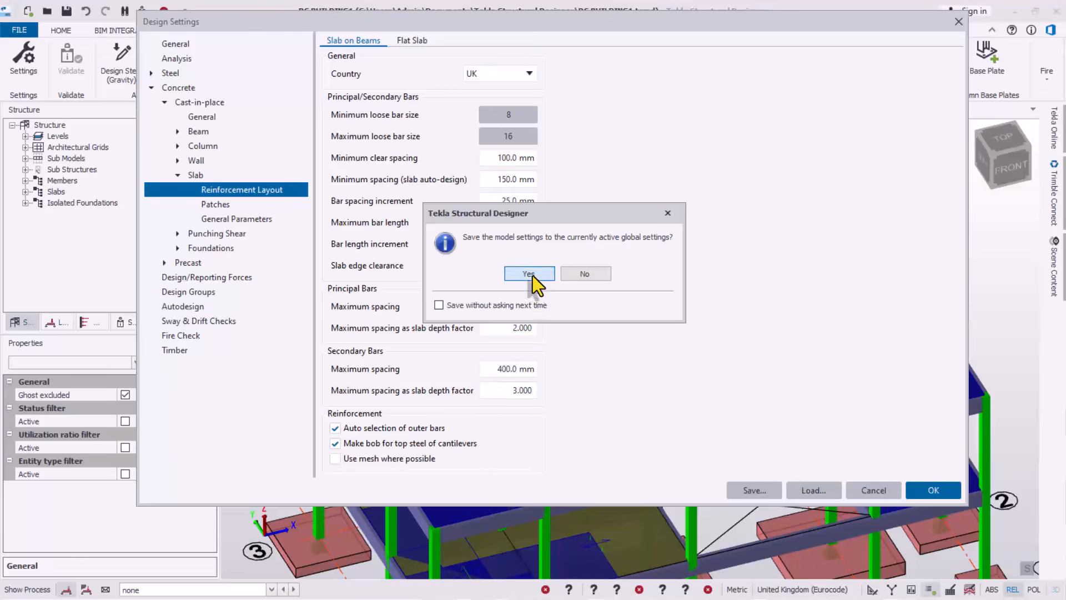
left_click(531, 274)
left_click(931, 491)
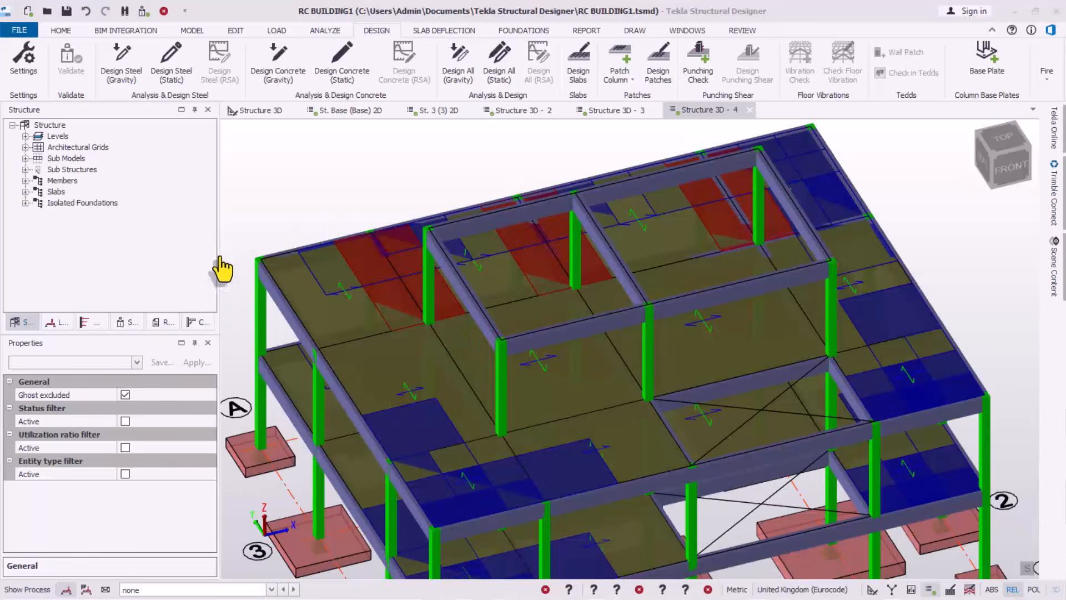
Orbit the model lower, then start a Slab on Beams item from the MODEL slab drop-down
scroll(546, 275, "down", 1)
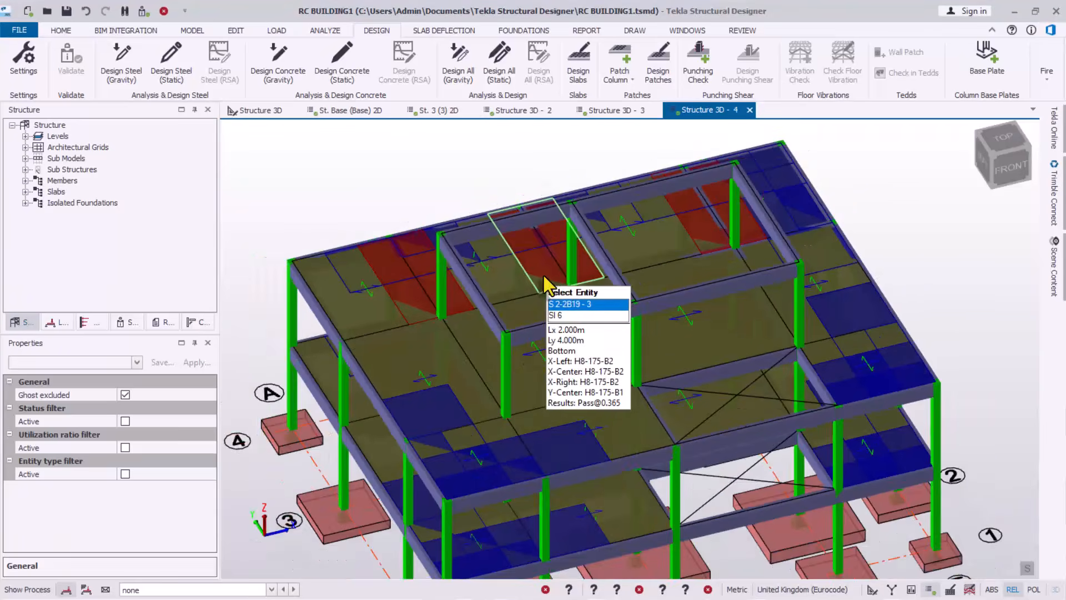
scroll(544, 276, "down", 1)
right_click_drag(539, 357, 542, 324)
scroll(572, 226, "up", 2)
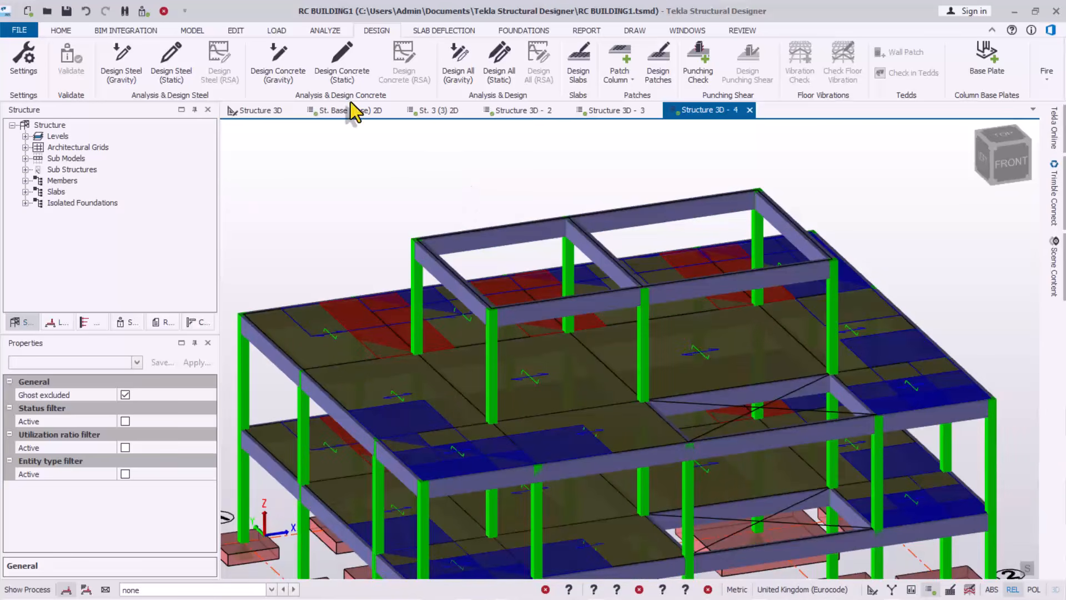
left_click(191, 31)
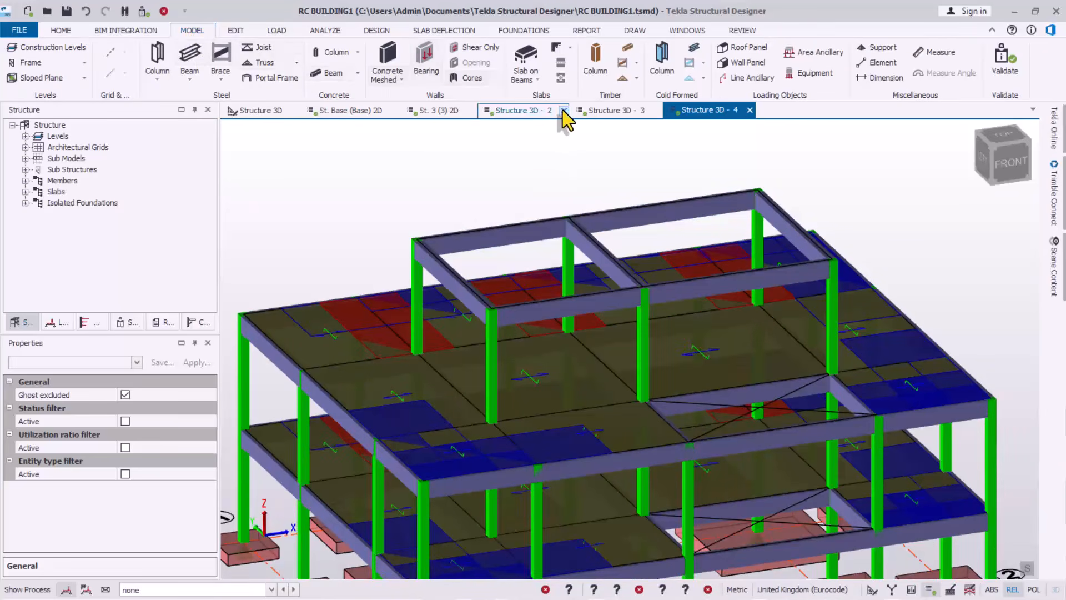
left_click(538, 82)
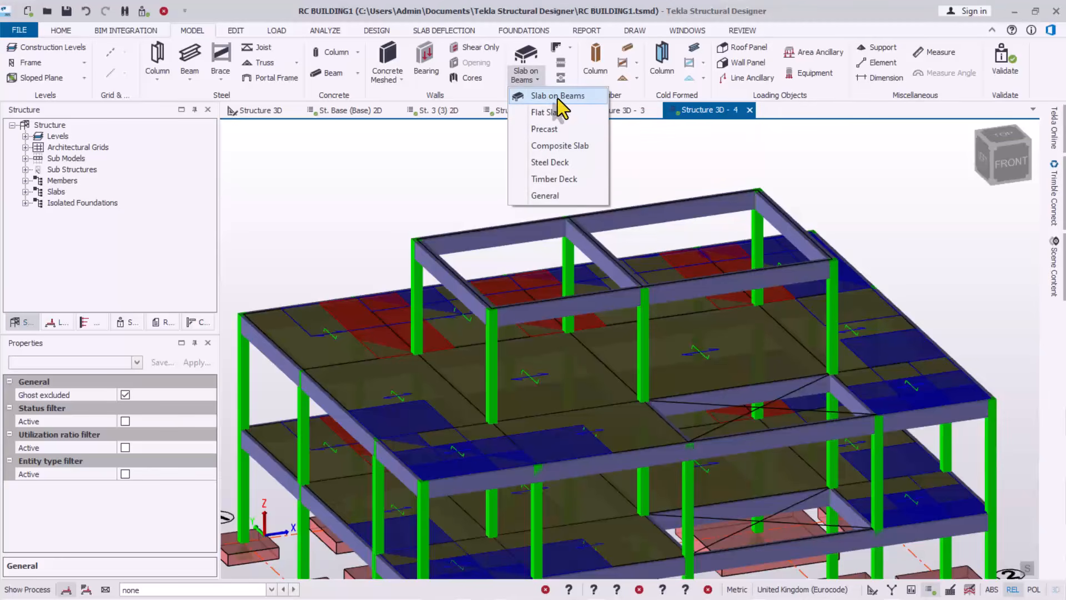
left_click(558, 97)
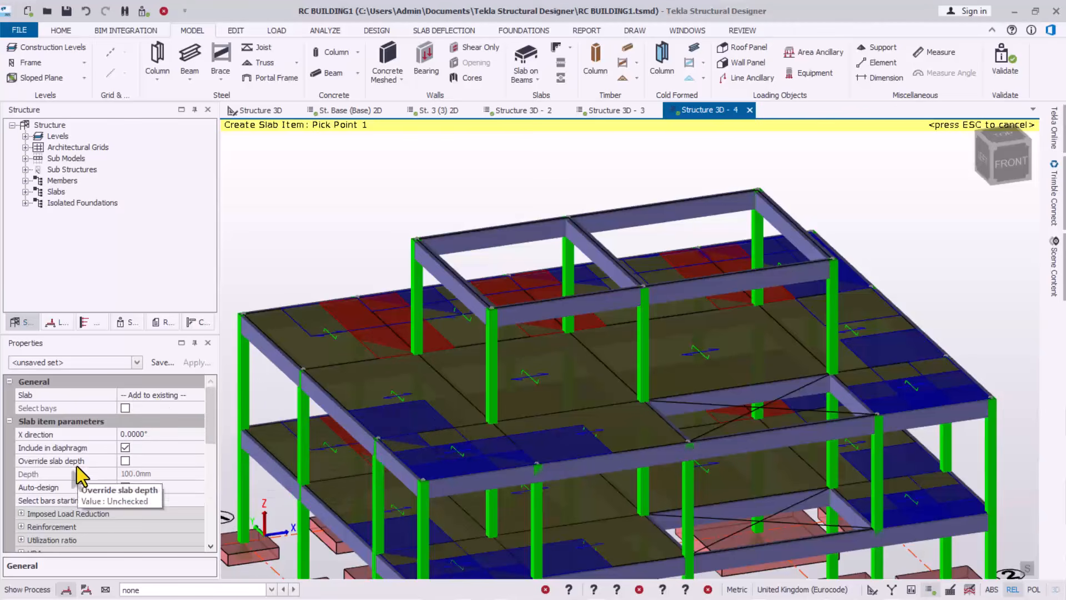
Set the slab item's overall depth to 175 mm and expand its Reinforcement group
left_click(181, 343)
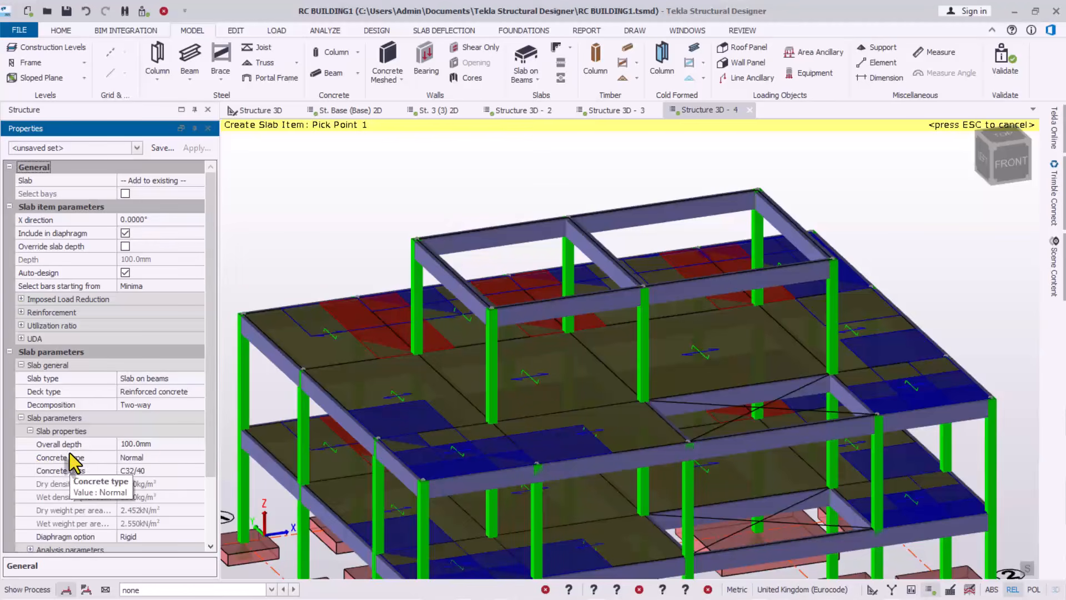
left_click(151, 444)
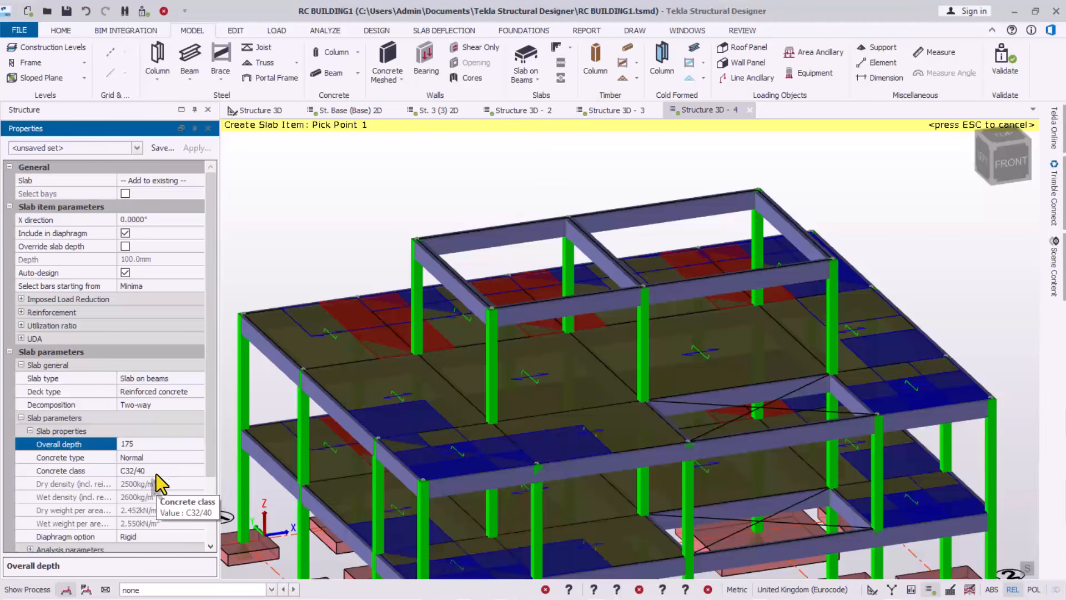
left_click(49, 471)
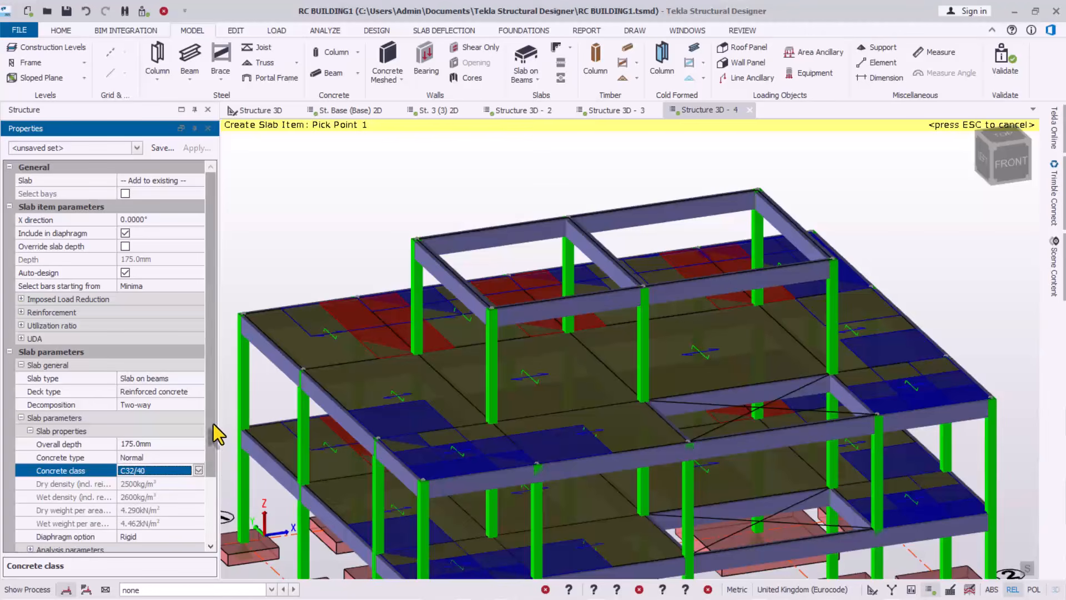
mouse_move(212, 426)
left_mouse_down()
mouse_move(211, 506)
mouse_move(207, 414)
left_mouse_up()
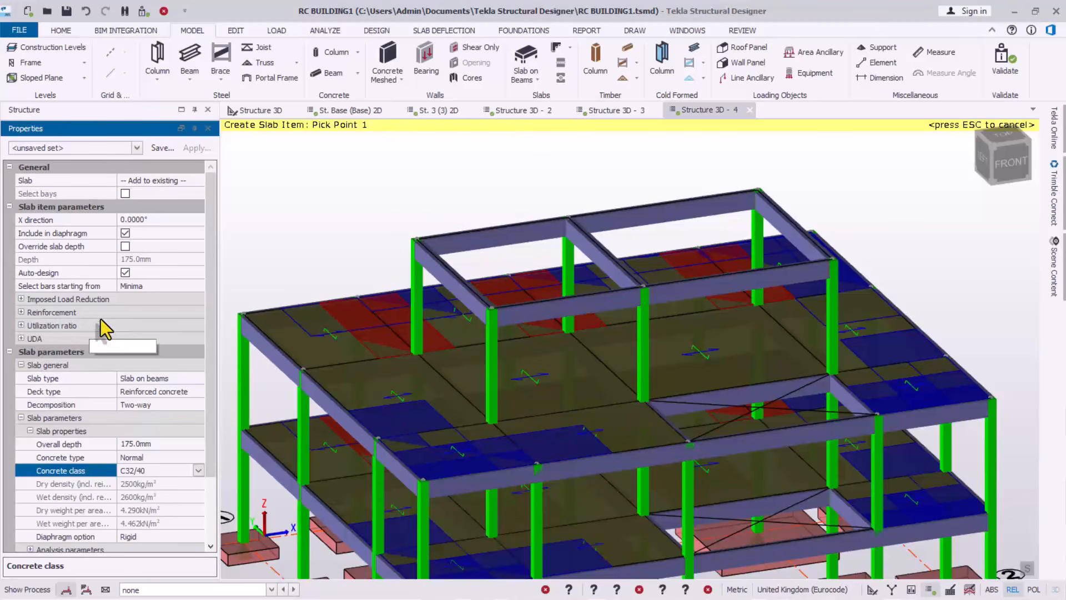
left_click(21, 312)
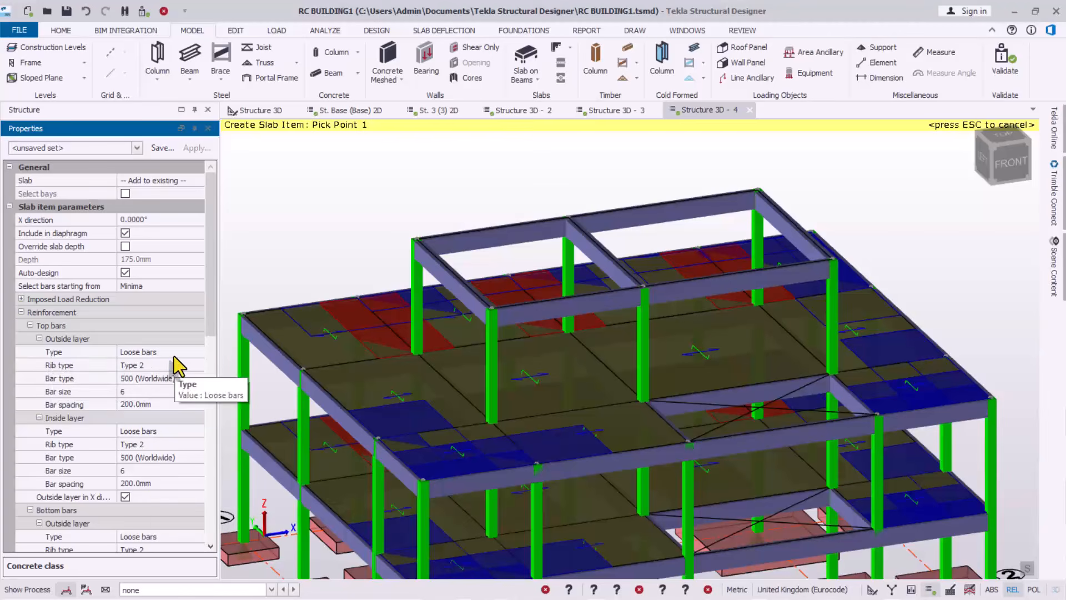
Set both top bar layers (outside and inside) of the slab item to None
left_click(195, 352)
left_click(198, 352)
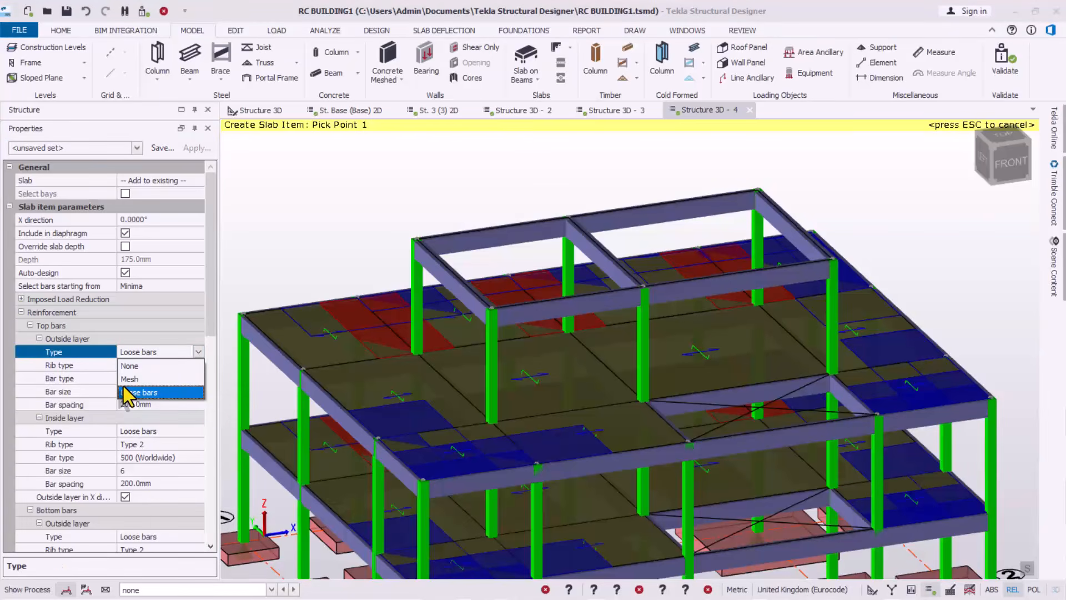
left_click(130, 366)
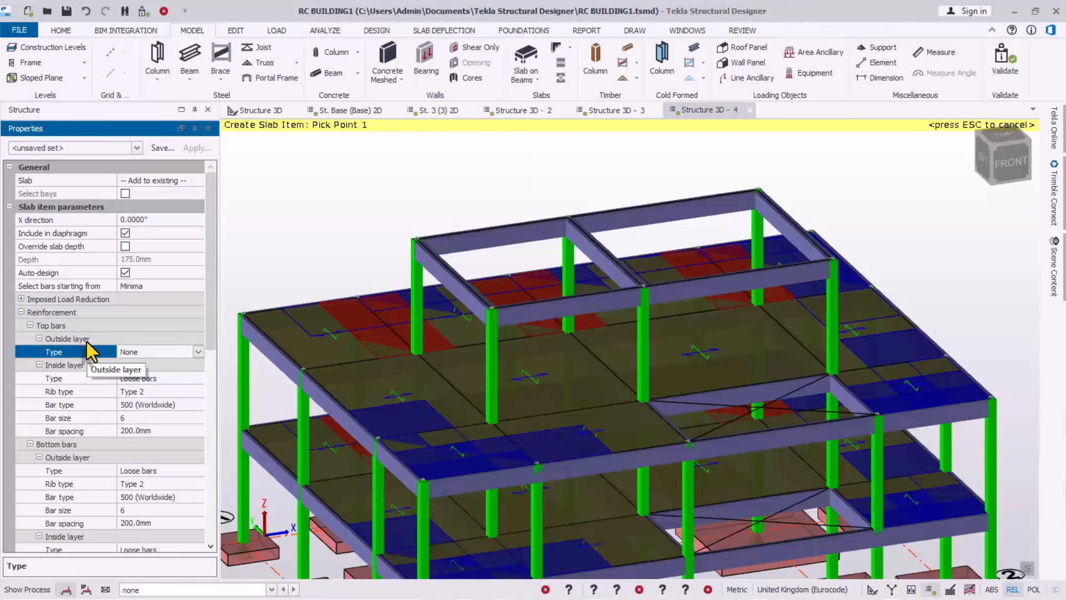
scroll(56, 336, "down", 1)
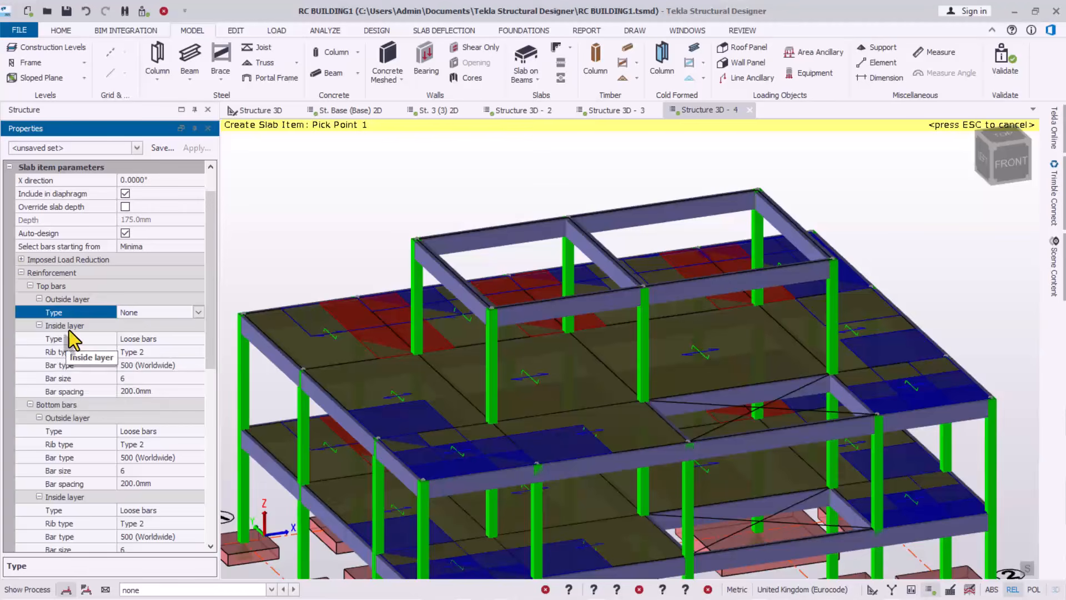
left_click(164, 340)
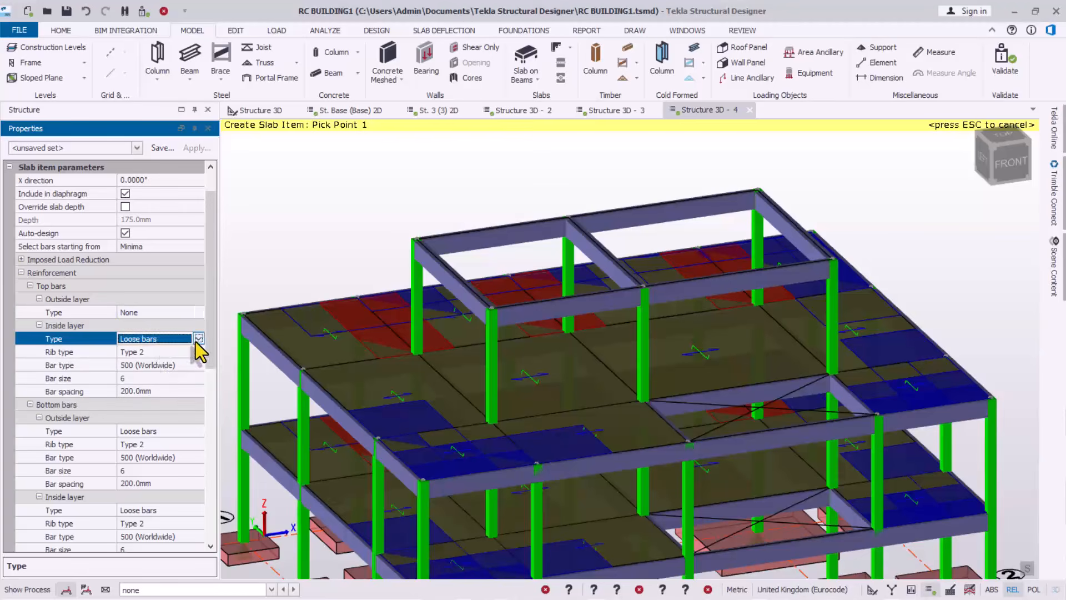
left_click(198, 339)
left_click(139, 353)
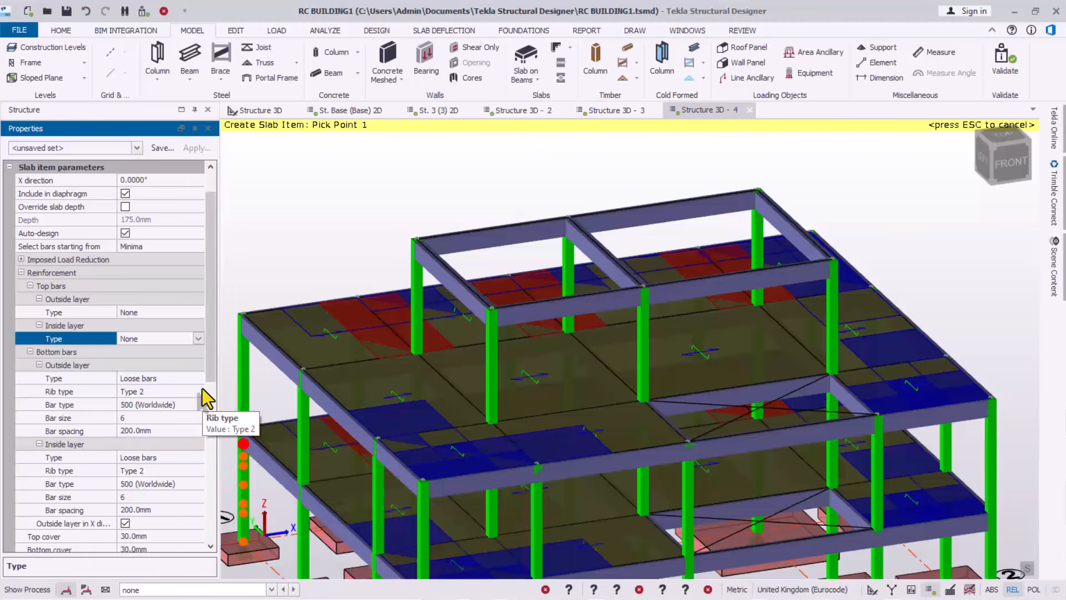
Set the top and bottom cover to 25 mm
left_click_drag(208, 374, 220, 446)
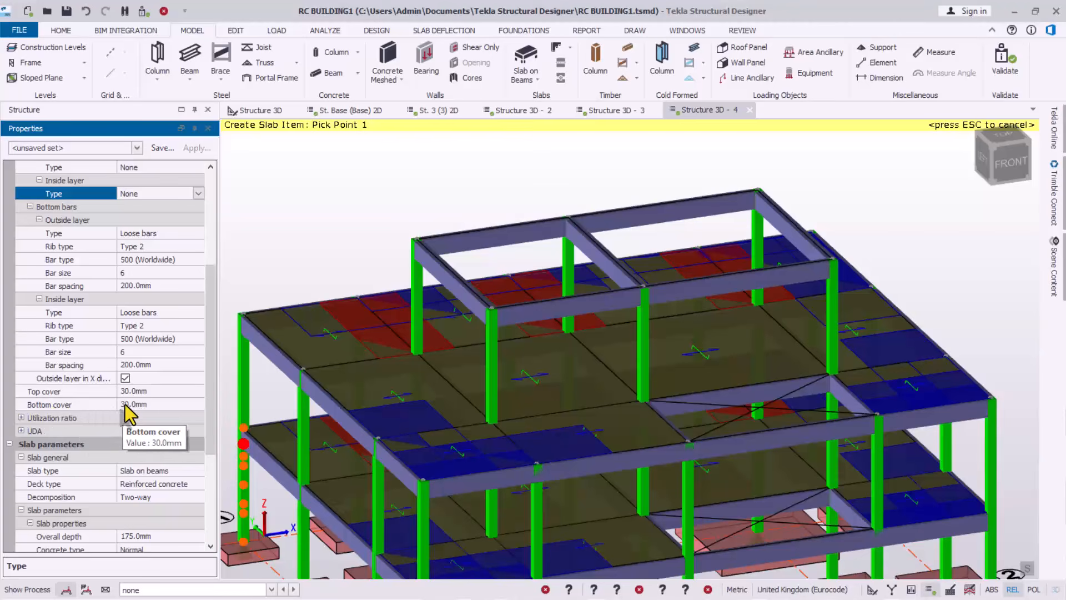
left_click(141, 391)
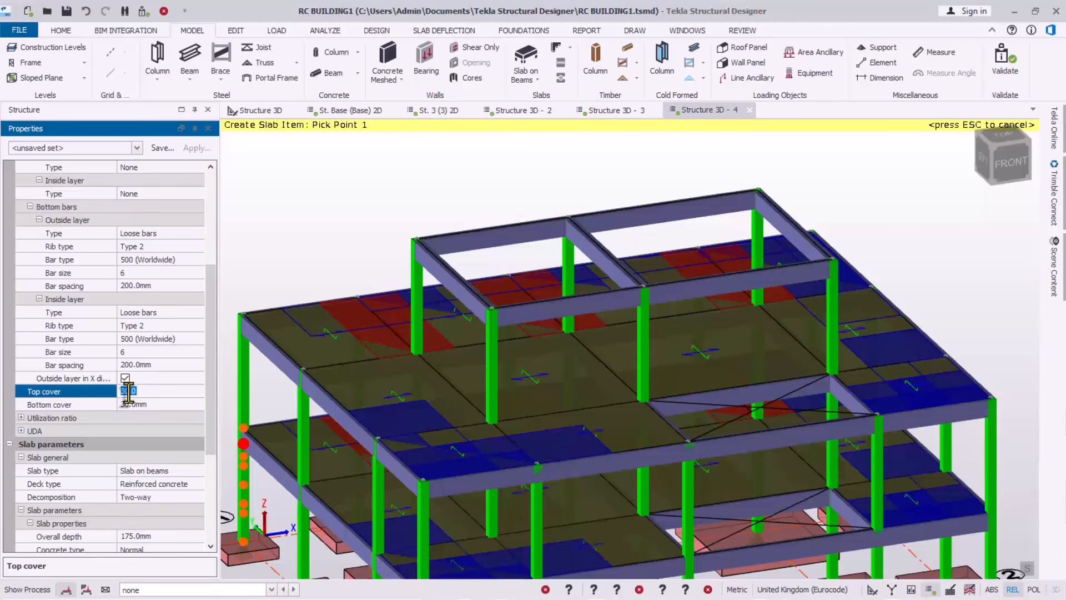
type("25")
left_click(126, 407)
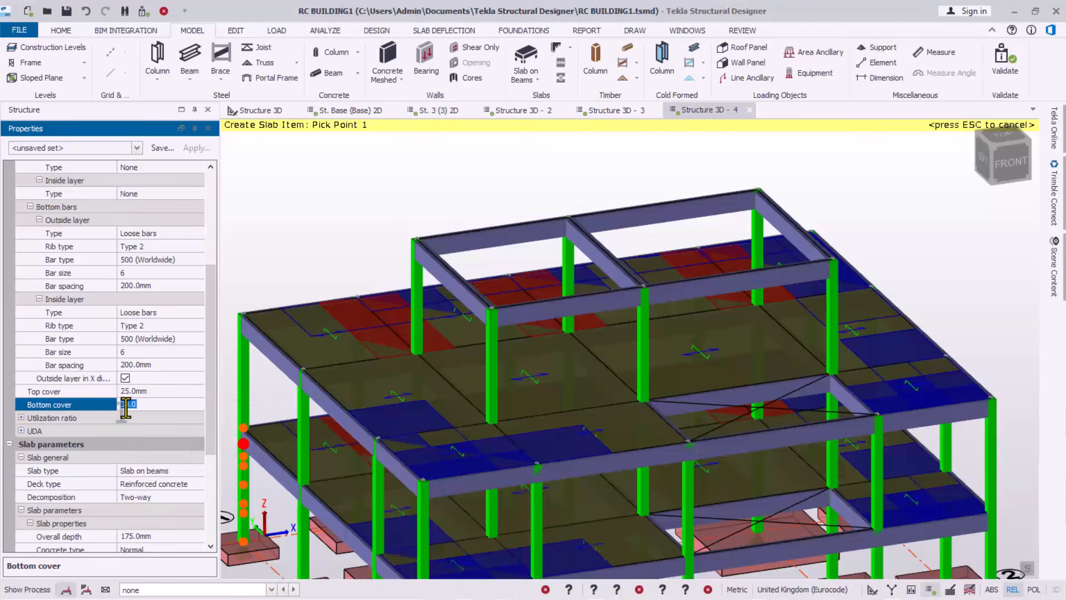
type("25")
left_click(141, 388)
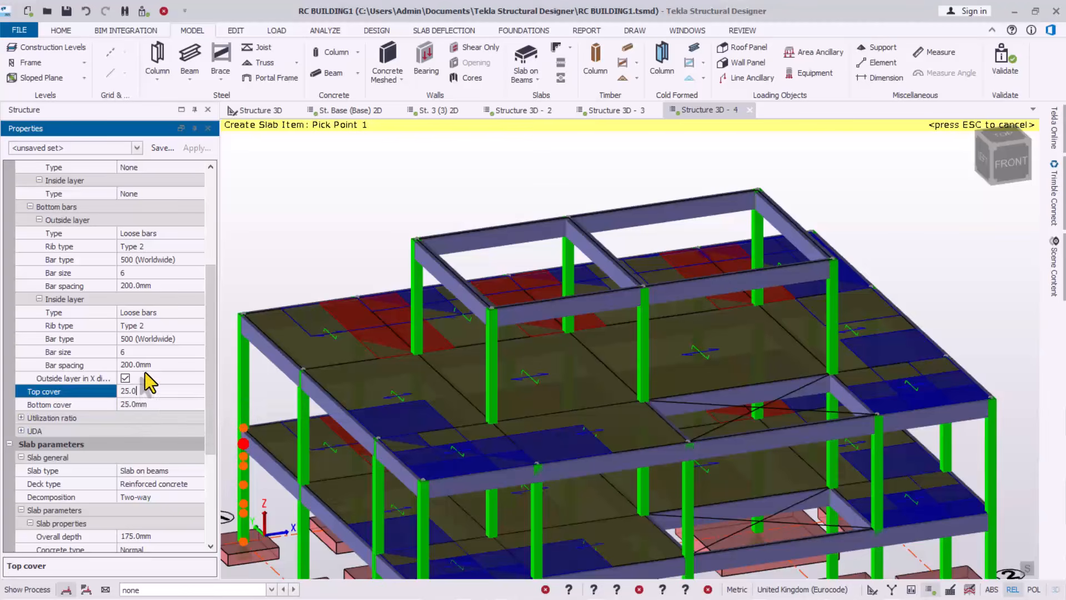
Set the inside and outside bottom bar layers to bar size 12
left_click(142, 366)
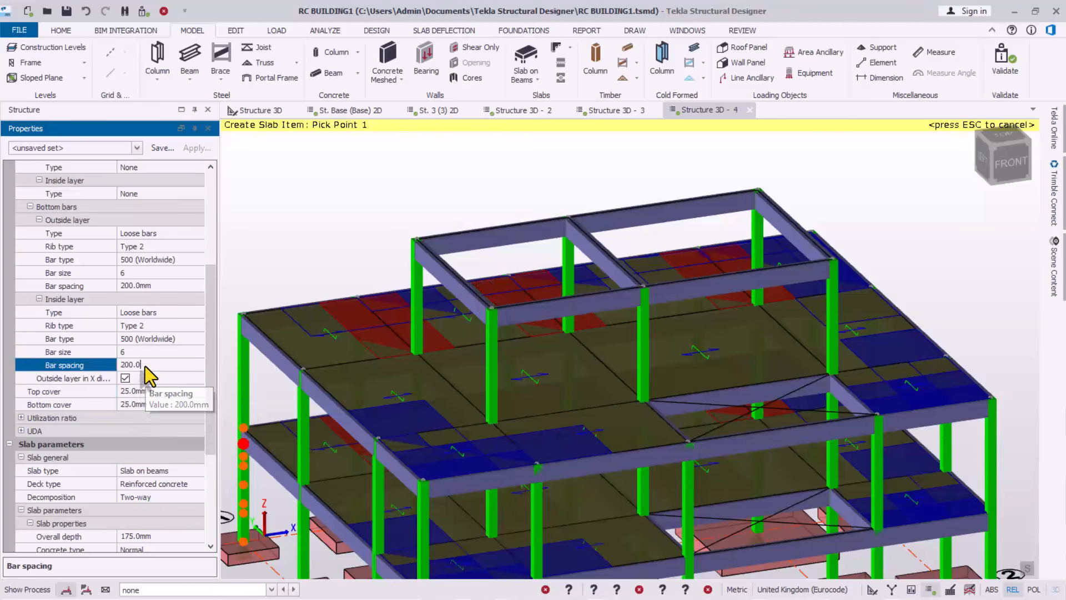
left_click(197, 353)
left_click(198, 352)
left_click(127, 392)
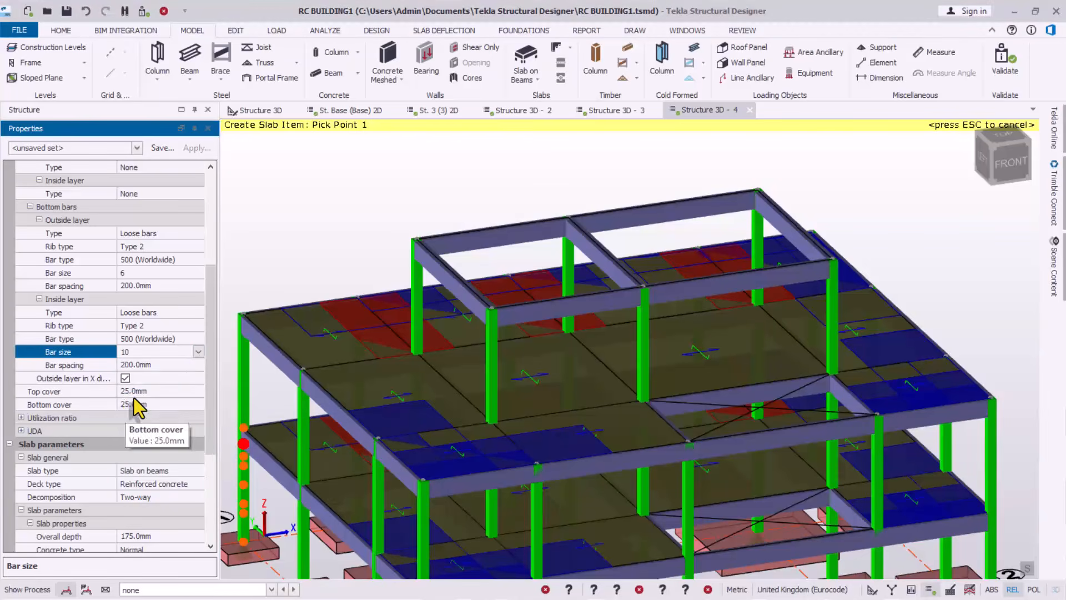
left_click(198, 352)
left_click(127, 405)
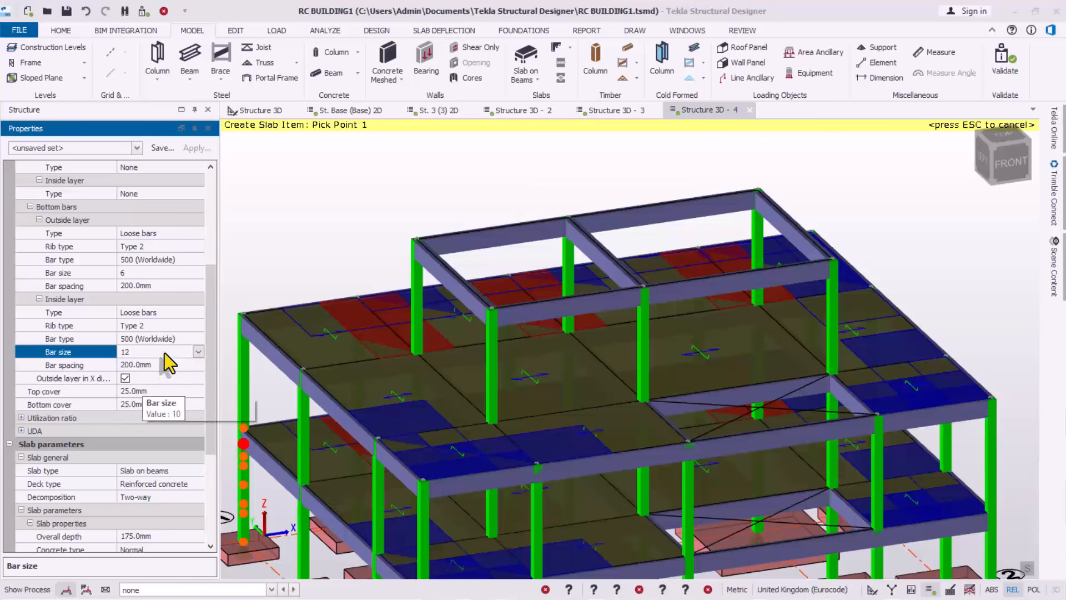
left_click(179, 272)
left_click(198, 273)
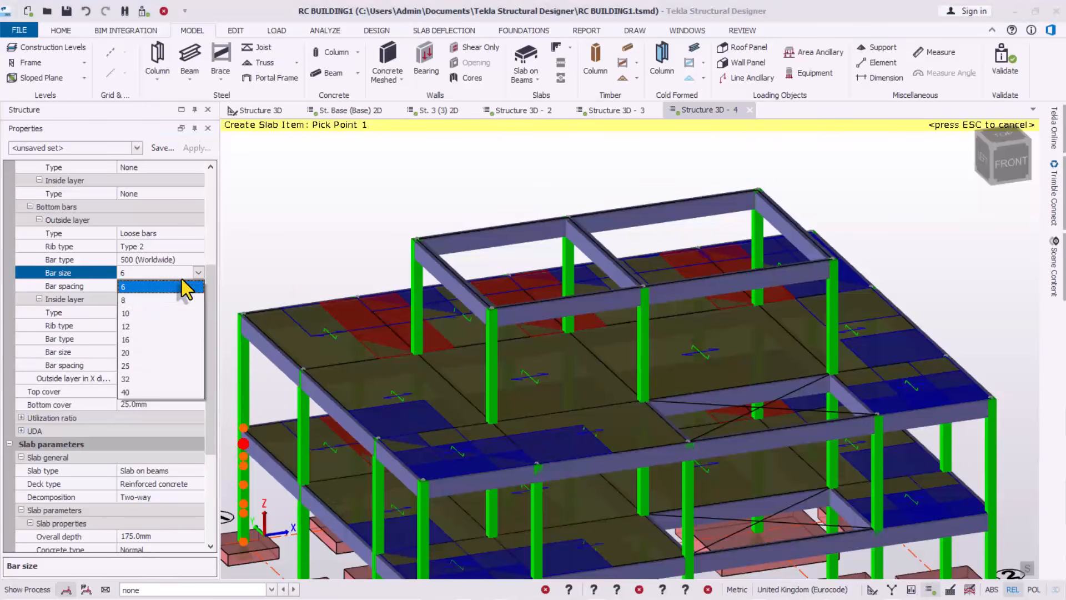
left_click(134, 326)
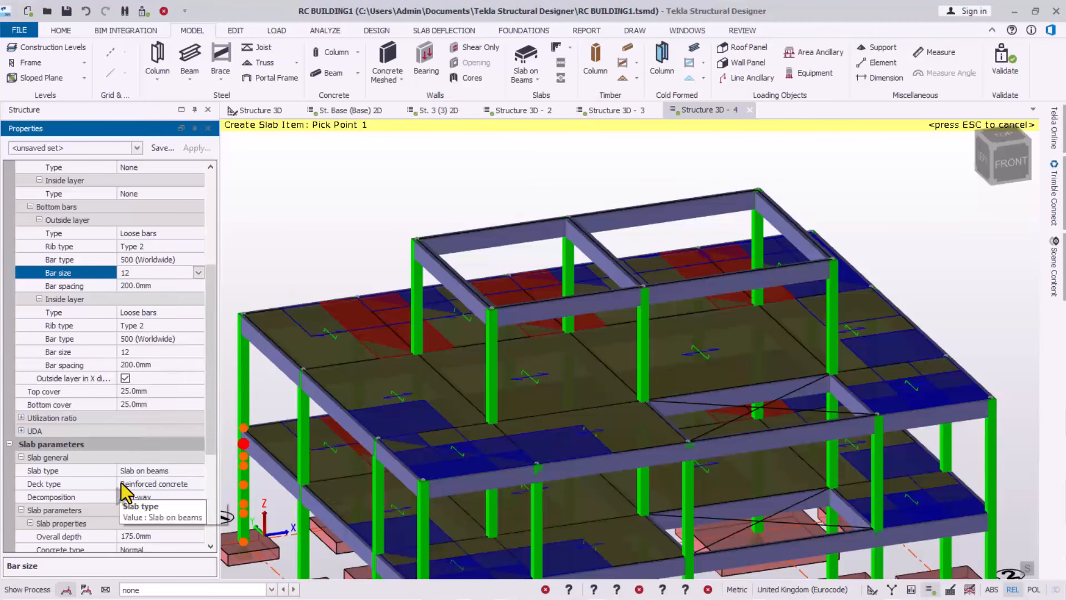
scroll(212, 348, "up", 2)
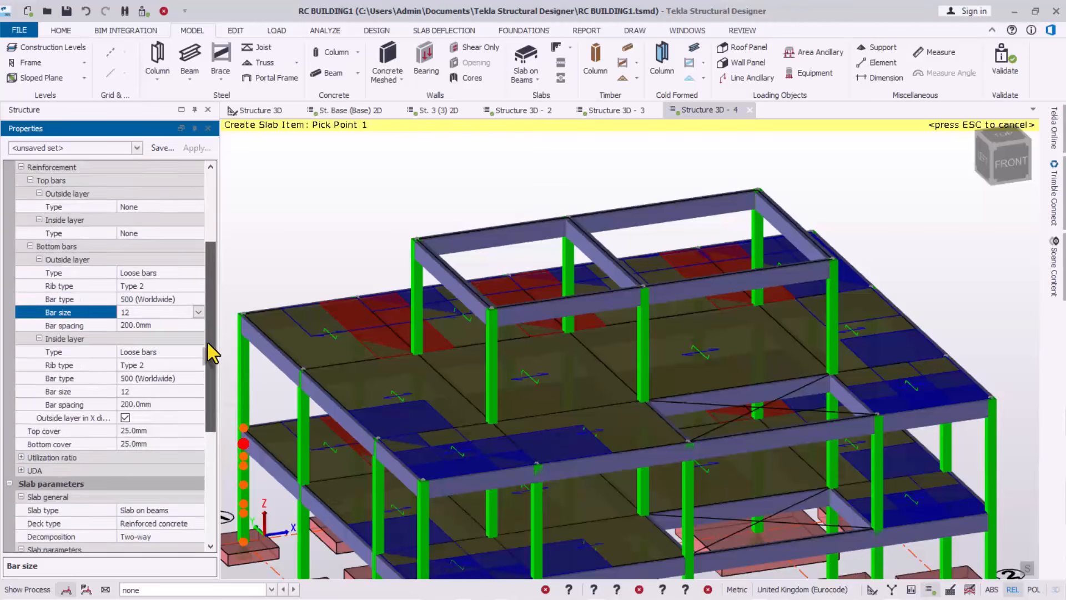
left_click_drag(211, 340, 187, 353)
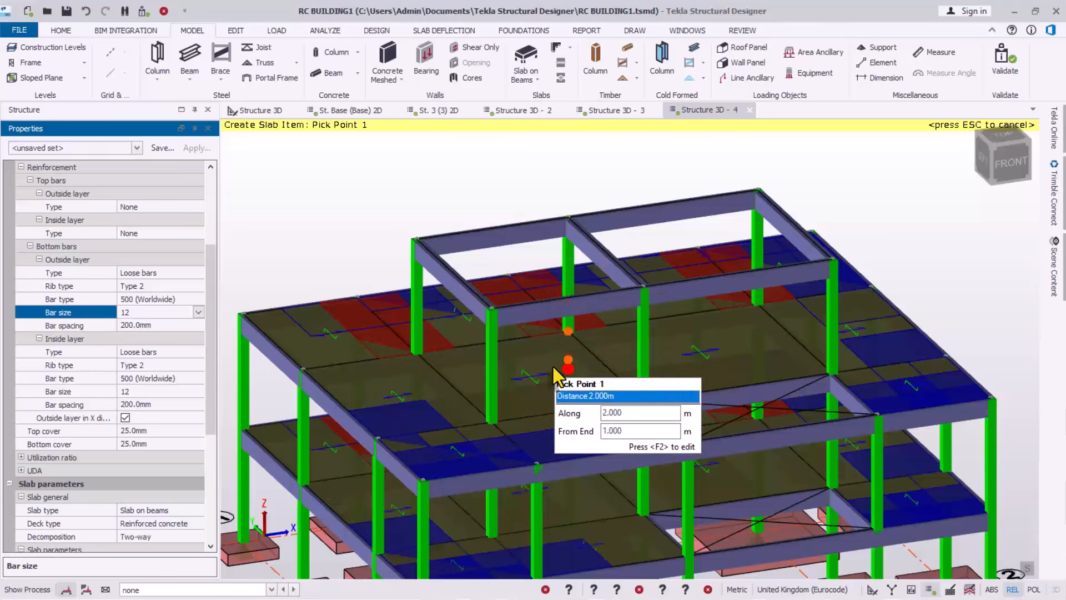
Tilt to a top view and outline the first slab item from the column top along the beams
right_click_drag(570, 373, 560, 455)
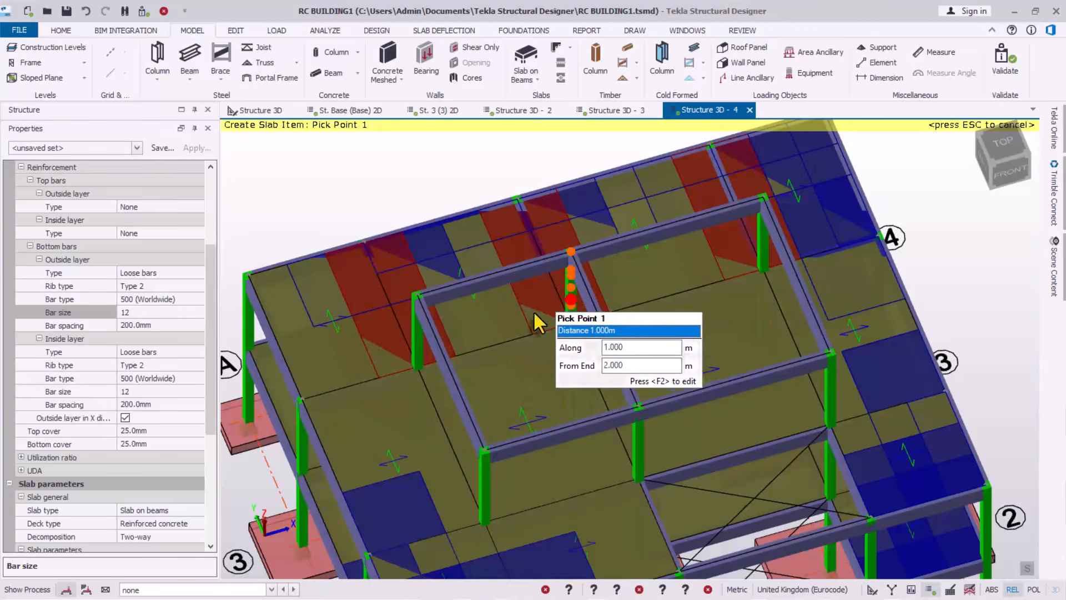
left_click(423, 302)
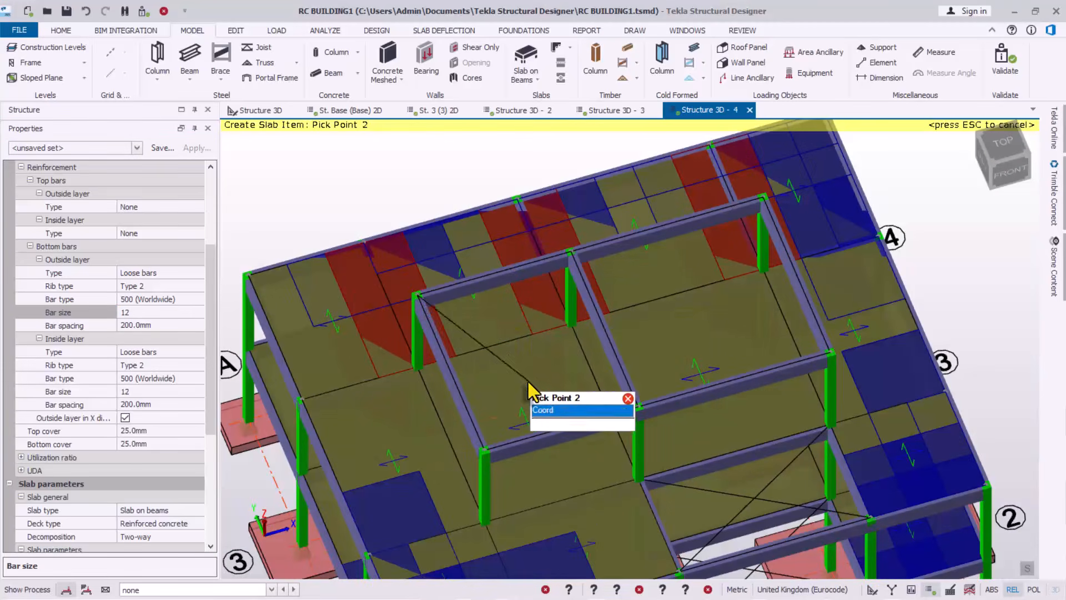
left_click(569, 251)
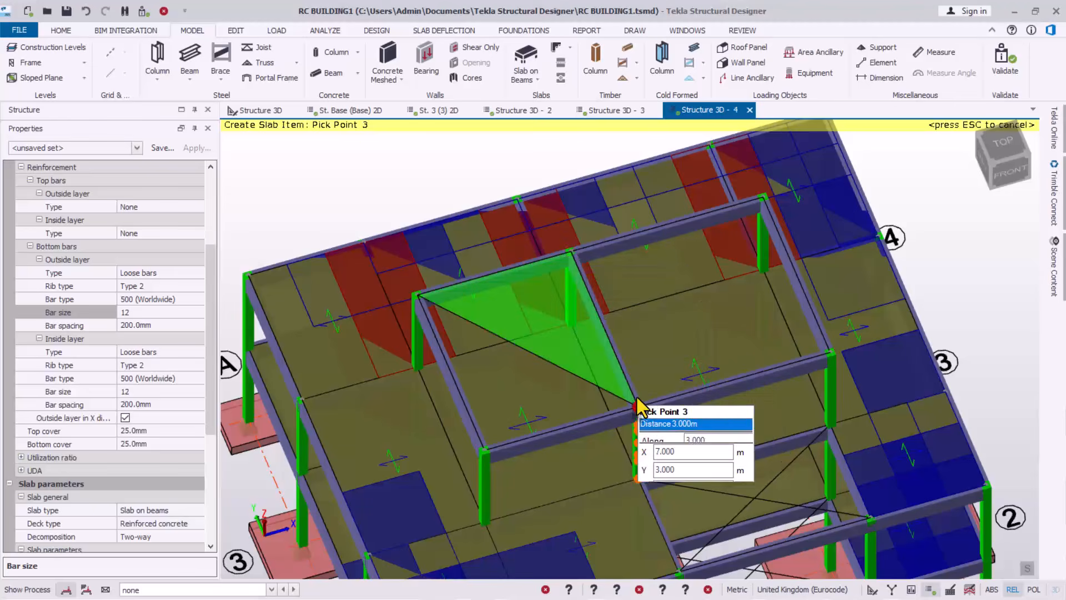
left_click(488, 441)
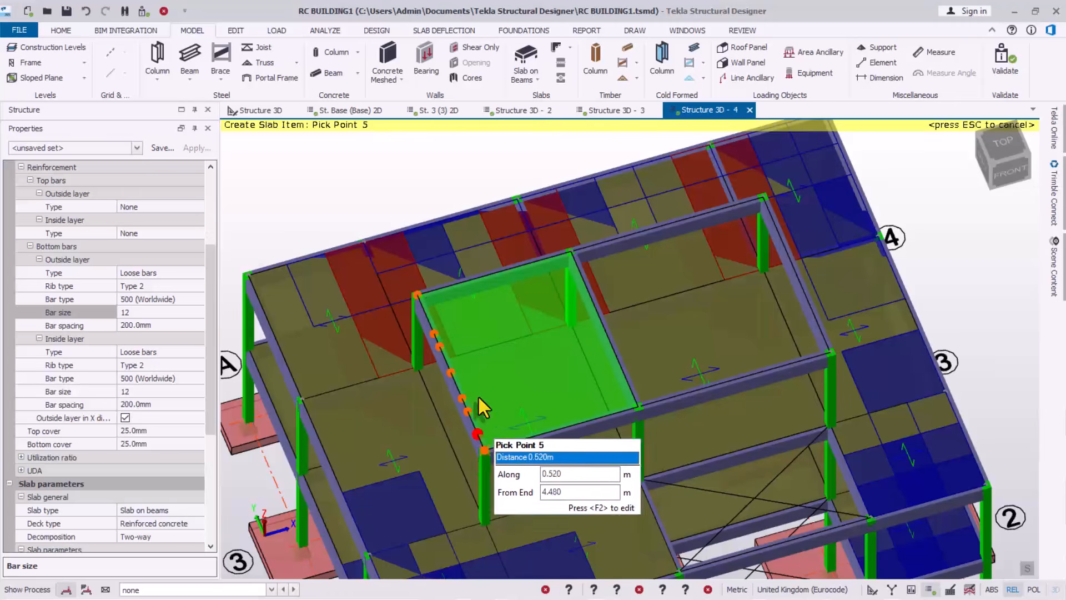
left_click(421, 293)
Outline the second slab item over the adjacent bay between the inner and far beams
left_click(485, 450)
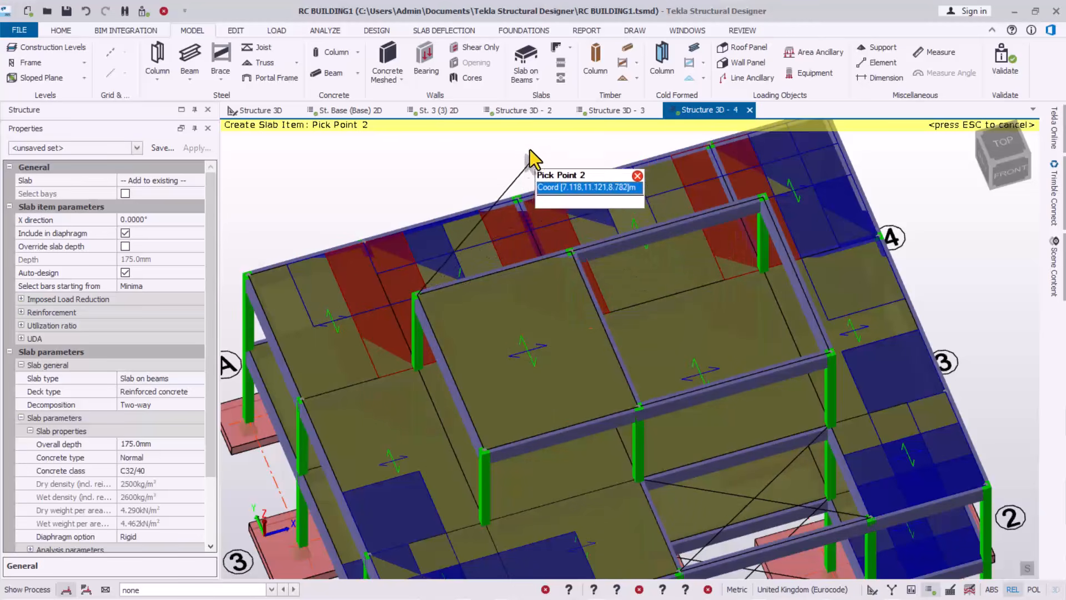
key("Escape")
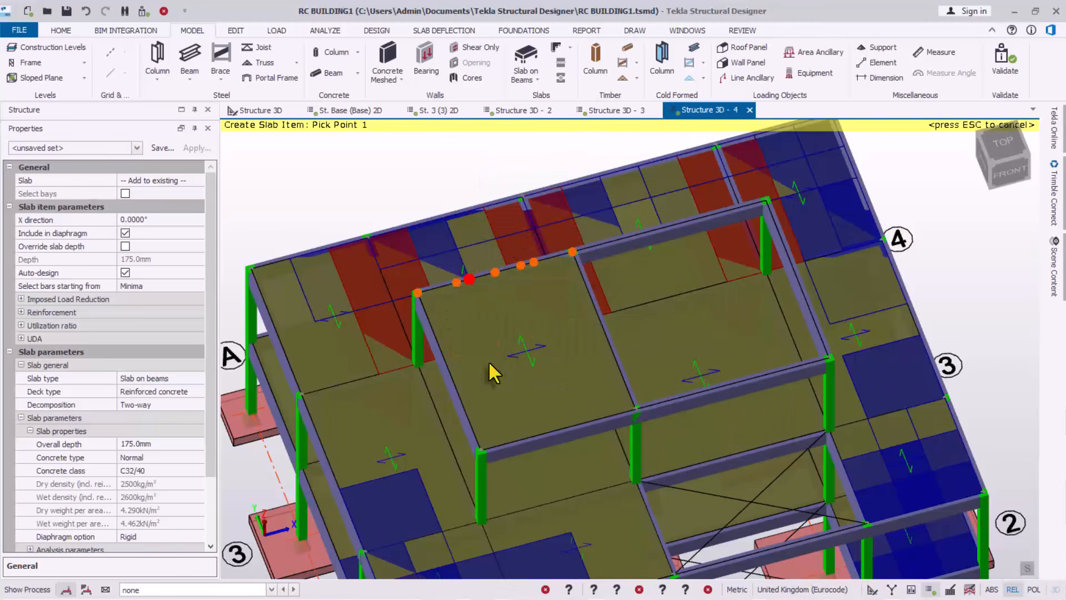
left_click(575, 250)
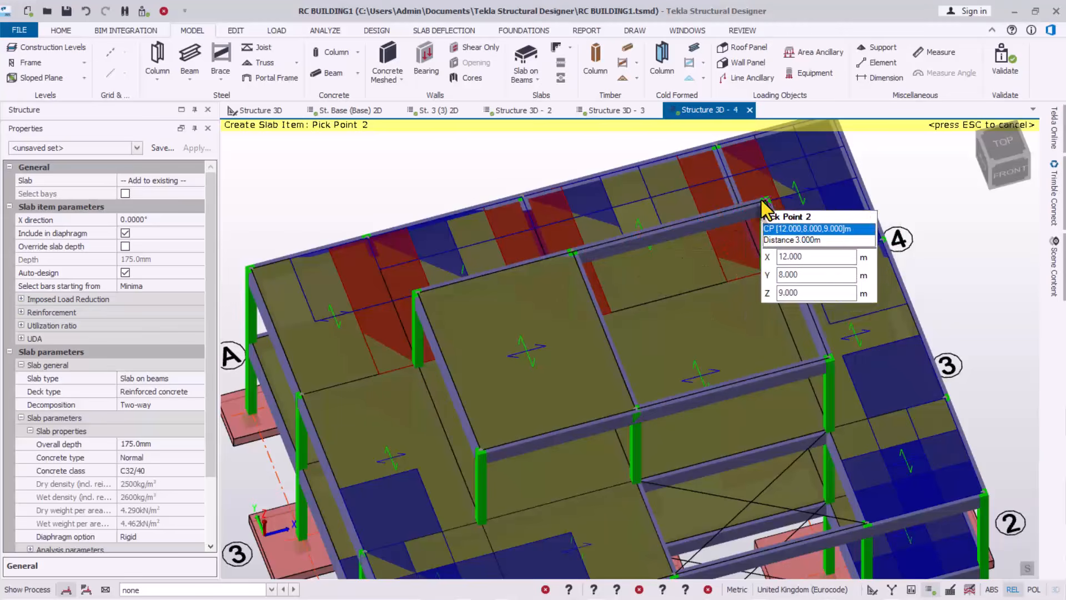
left_click(766, 202)
left_click(828, 358)
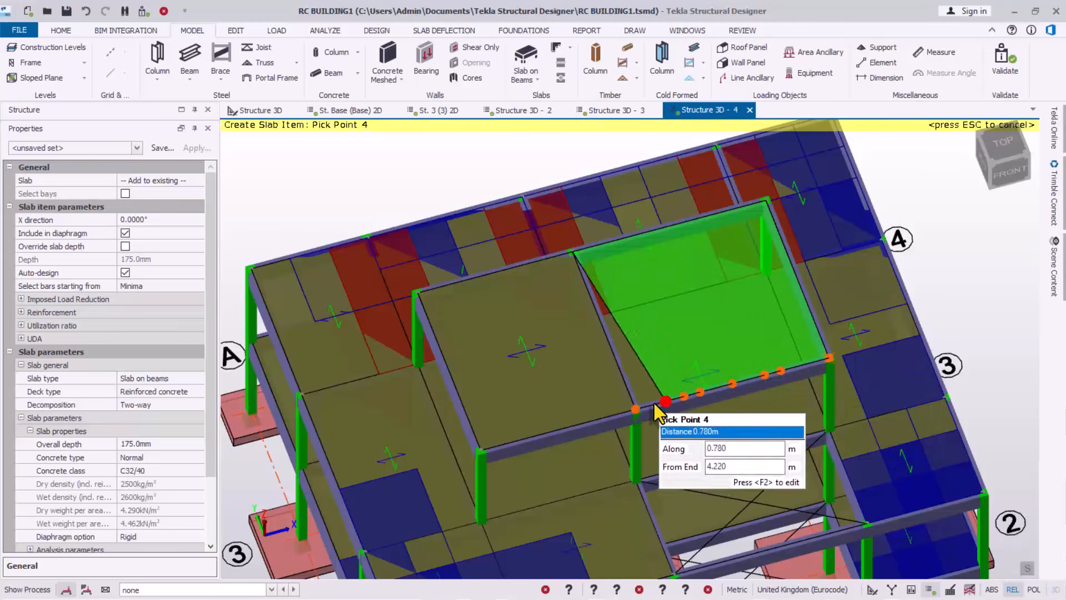
left_click(636, 404)
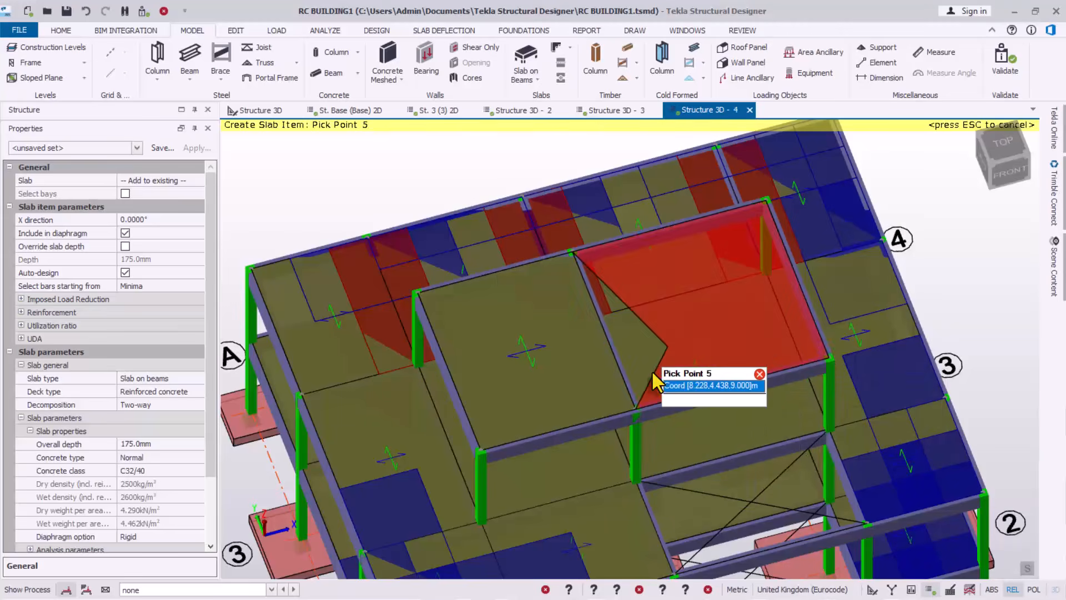
double_click(636, 406)
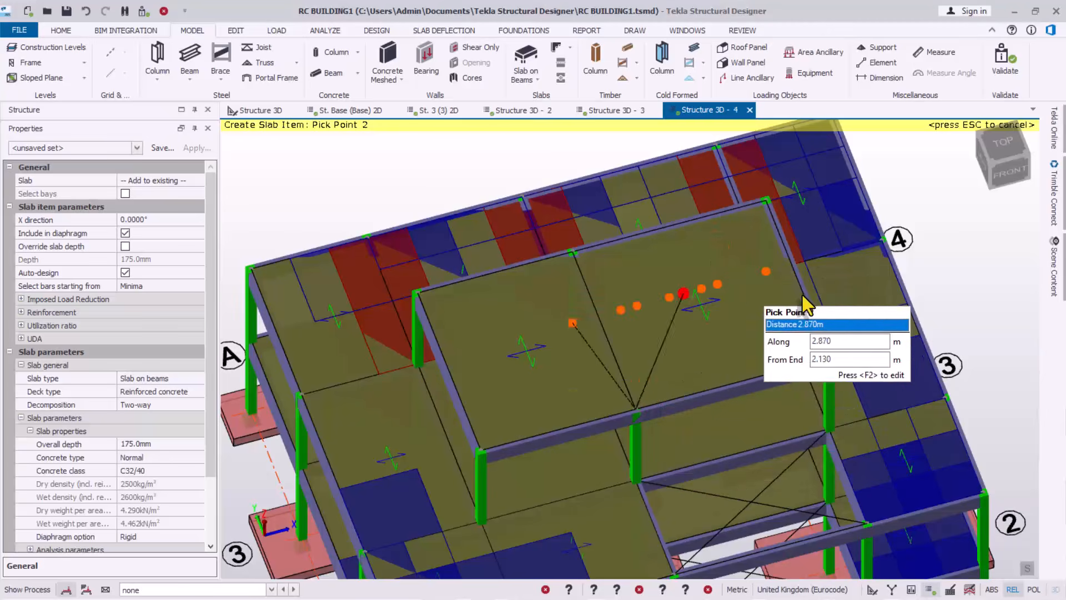
Orbit the model to review the new slab items and leave slab placement
scroll(568, 315, "down", 3)
right_click_drag(565, 379, 681, 338)
key("Escape")
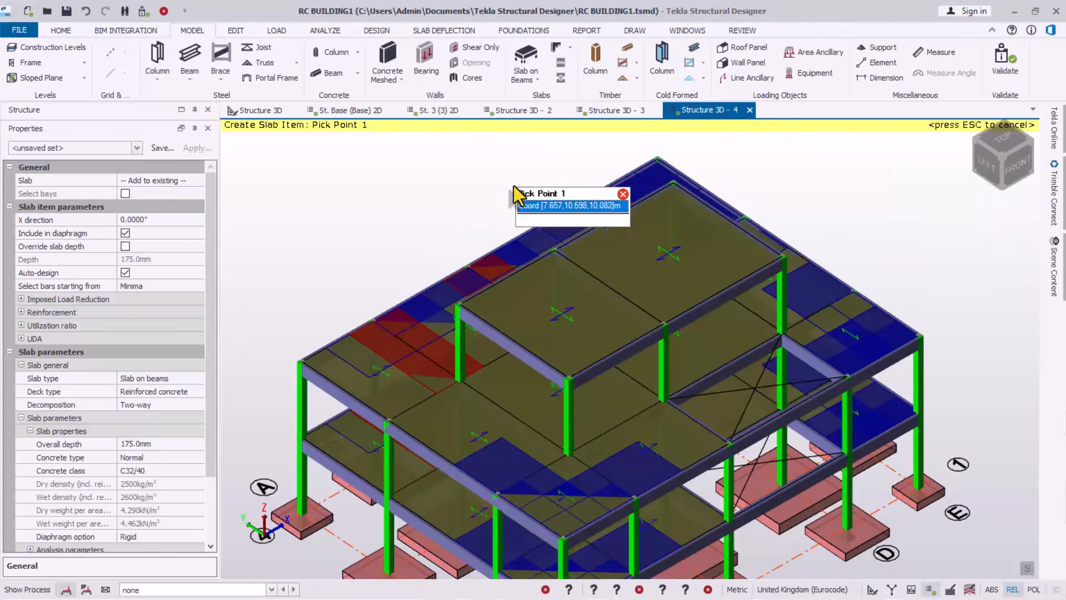
right_click(514, 186)
left_click(828, 157)
Stop creating slab items and orbit the model to a higher top-down angle
key("Escape")
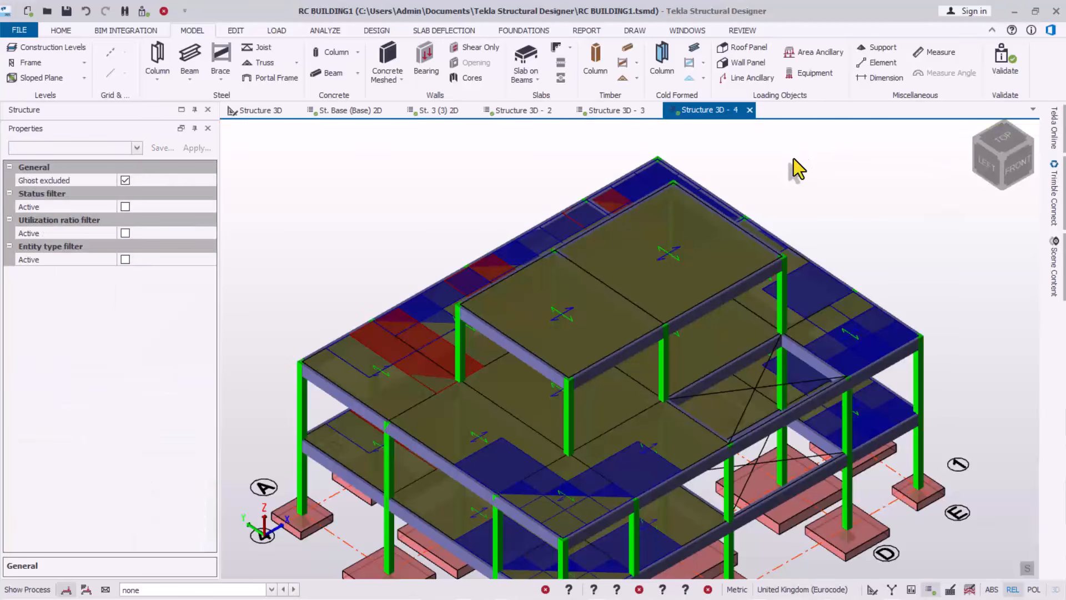
scroll(561, 283, "up", 5)
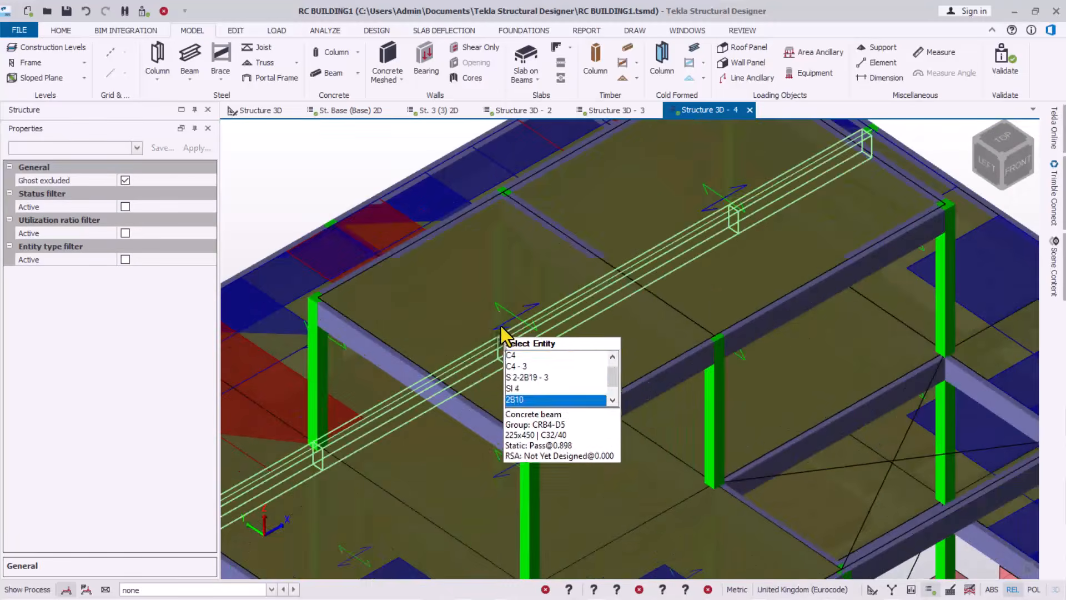
right_click_drag(632, 411, 521, 326)
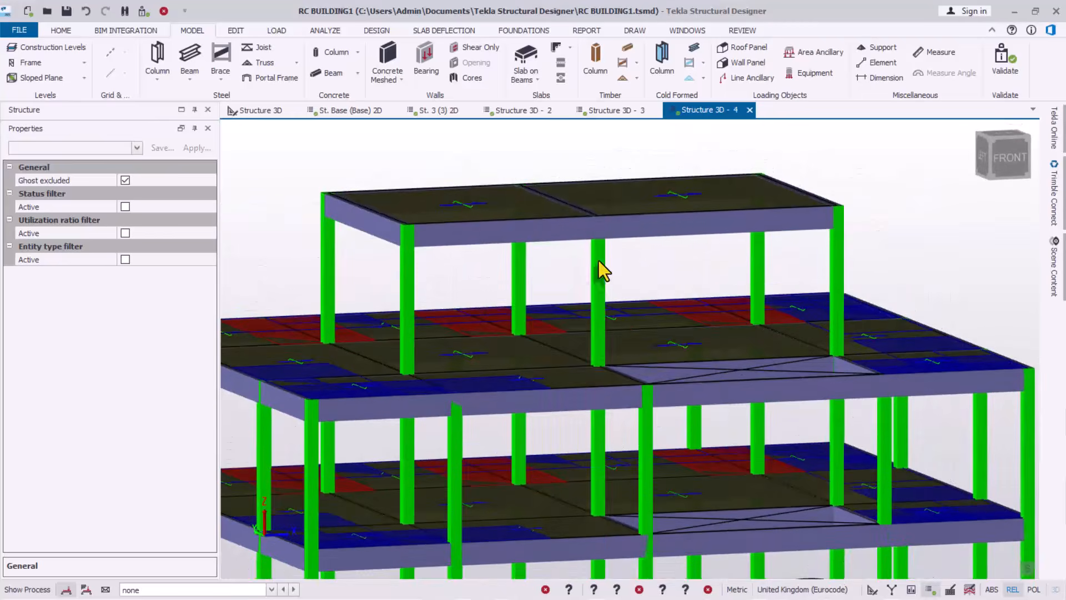
scroll(611, 254, "down", 1)
scroll(688, 280, "down", 1)
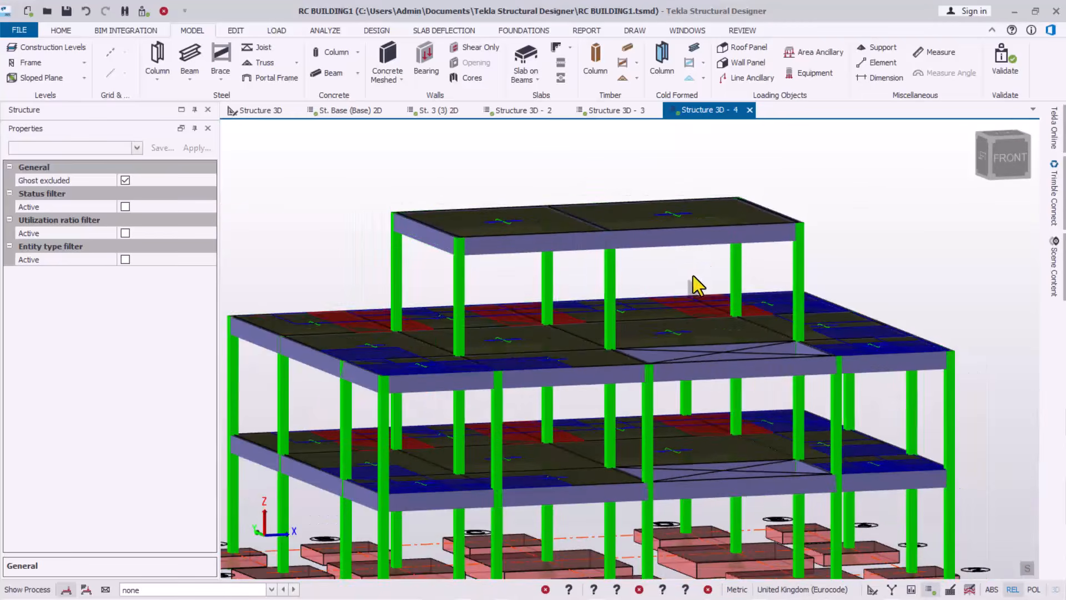
right_click_drag(634, 318, 598, 303)
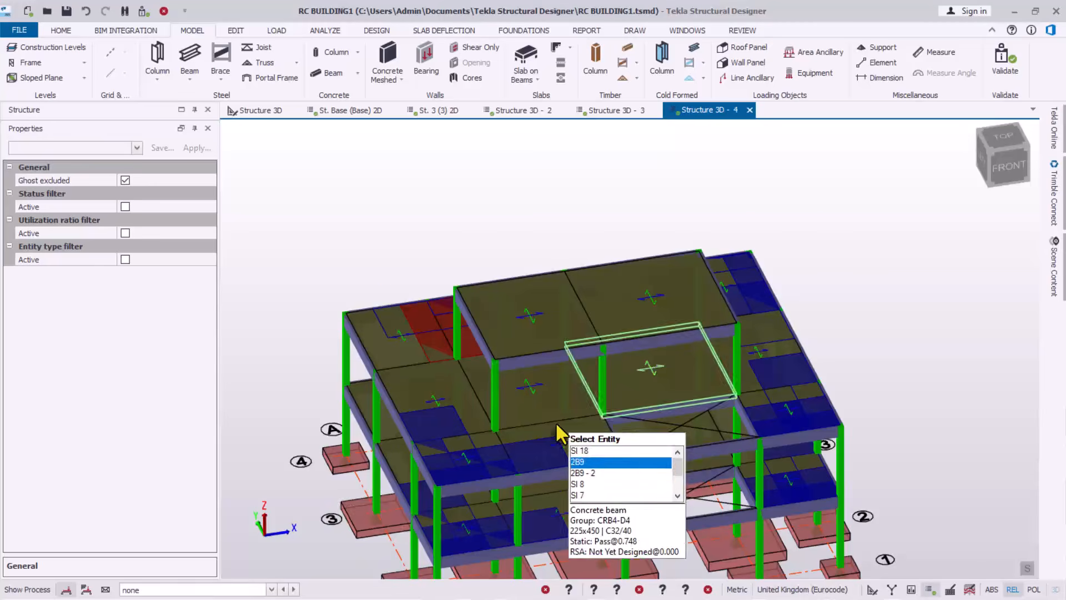
scroll(575, 426, "up", 1)
scroll(578, 273, "down", 1)
Show the 5 Imposed load case, inspect its 2.000 kN/m² level loads, and bring up the design tools
left_click(226, 592)
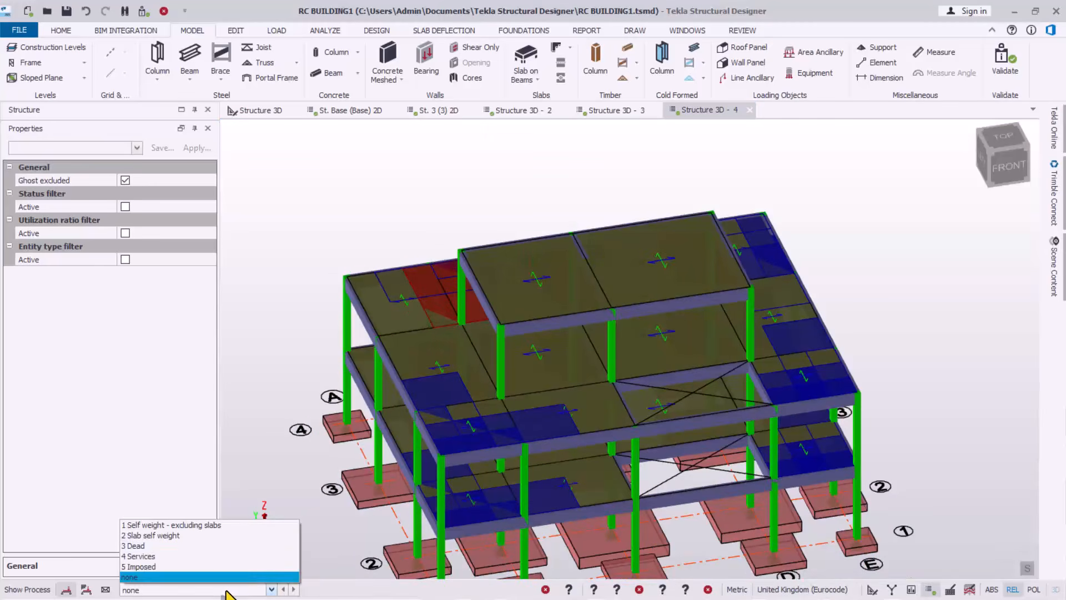
left_click(143, 566)
scroll(517, 381, "up", 3)
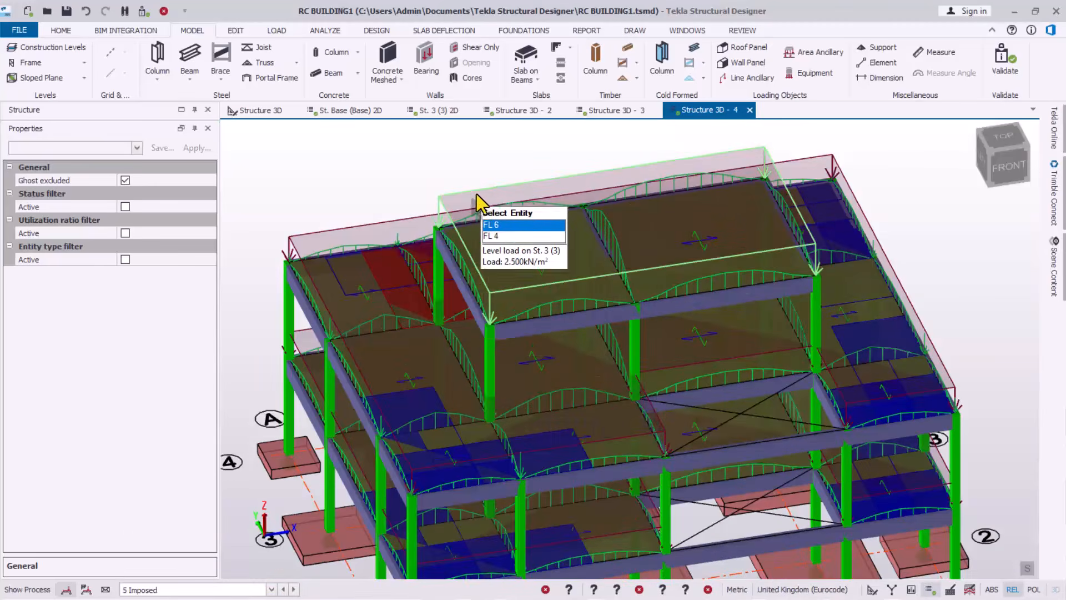
right_click_drag(679, 328, 698, 300)
scroll(525, 203, "down", 2)
scroll(546, 300, "up", 1)
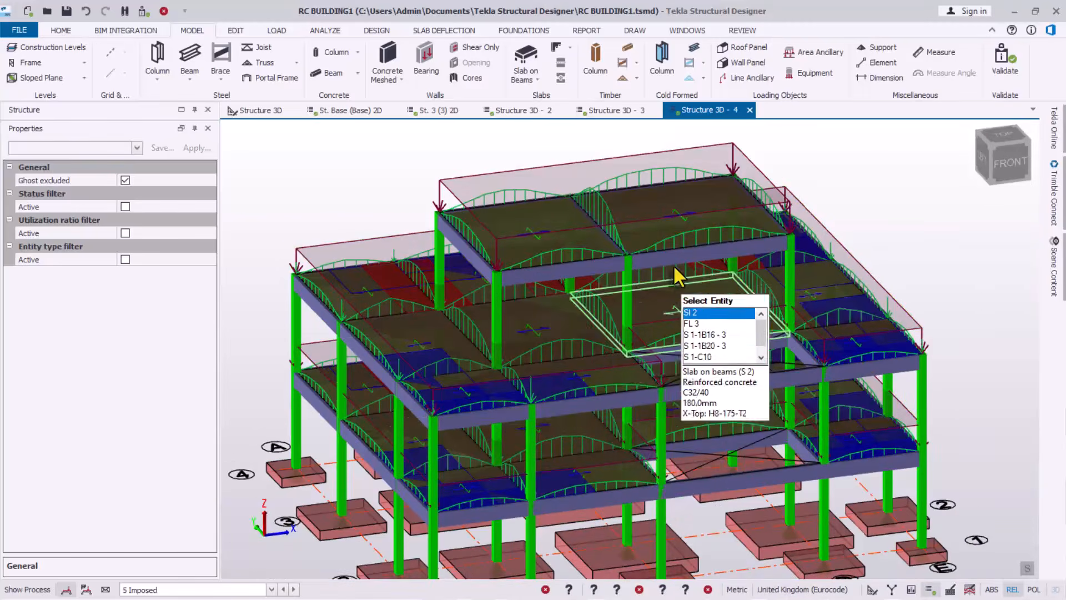
scroll(661, 222, "up", 2)
scroll(659, 217, "up", 1)
scroll(621, 353, "down", 1)
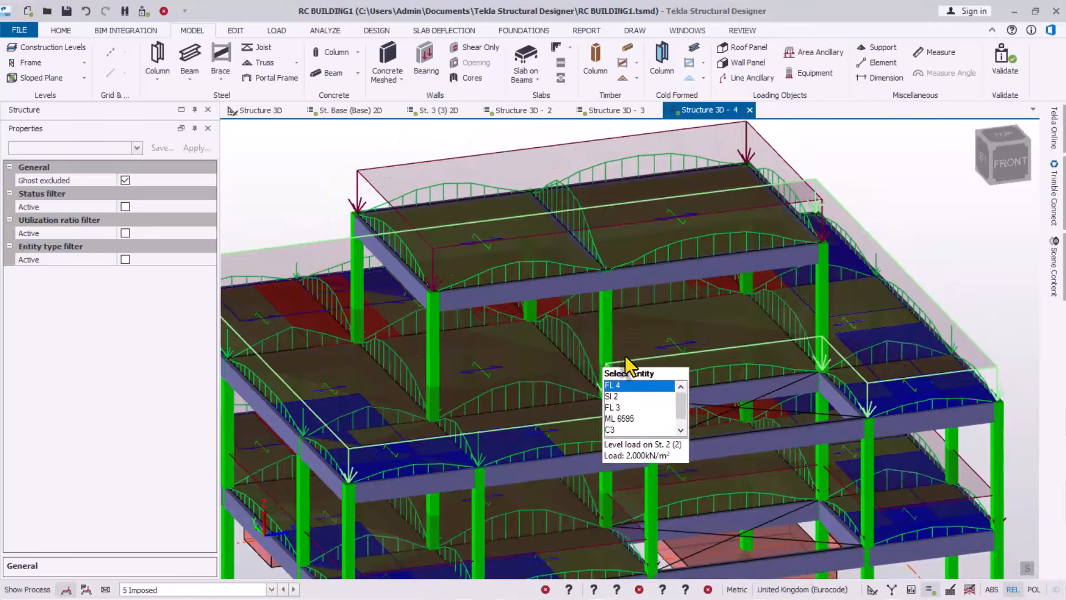
right_click_drag(625, 356, 645, 356)
scroll(644, 356, "down", 3)
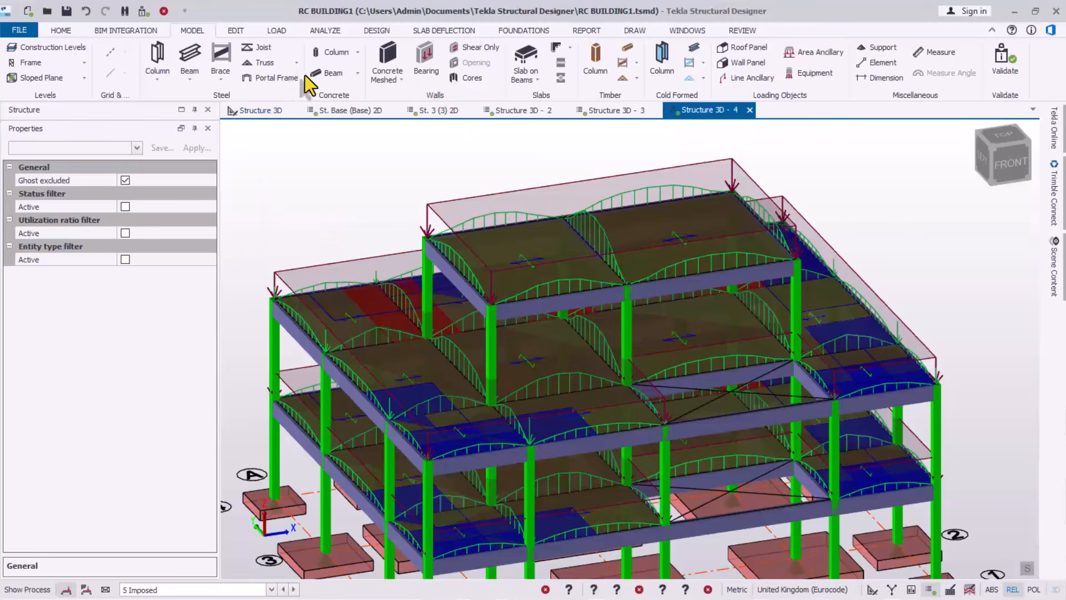
left_click(373, 31)
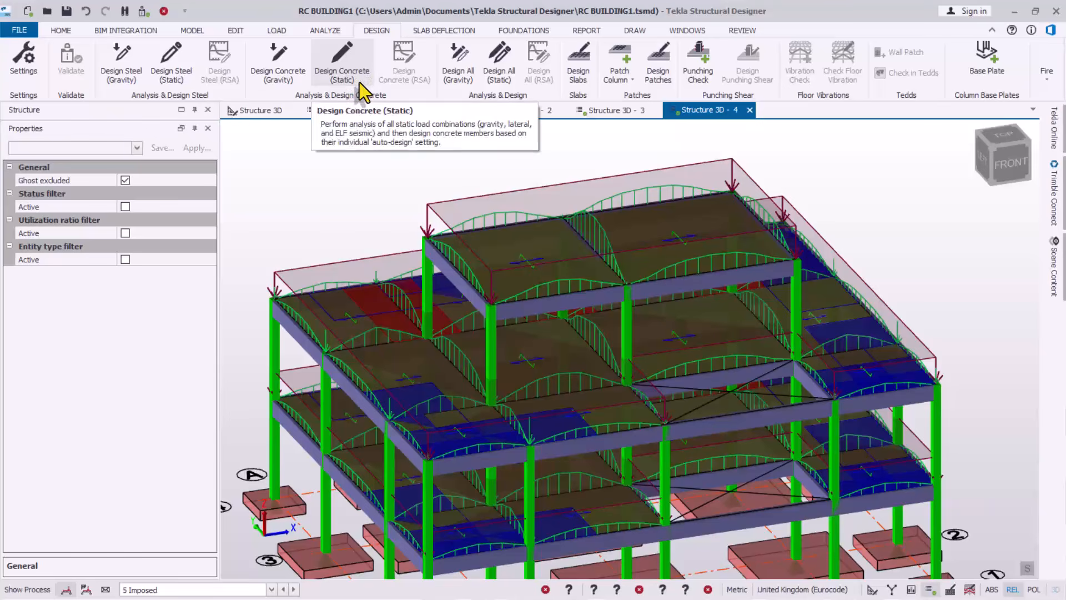
Save the model and run Design Concrete (Static), then review all 115 members passing
left_click(67, 12)
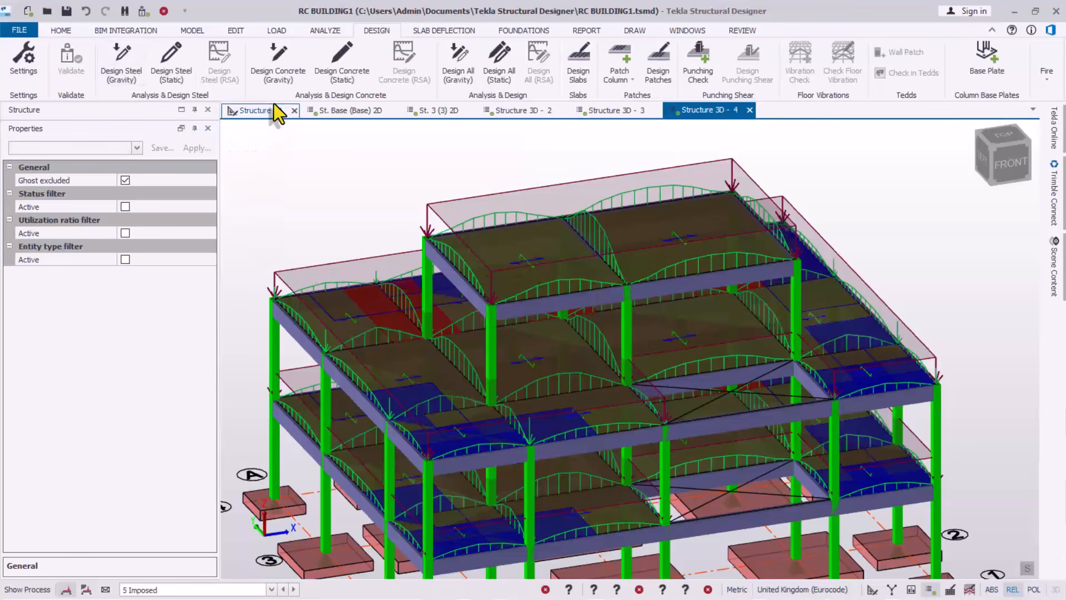
left_click(348, 79)
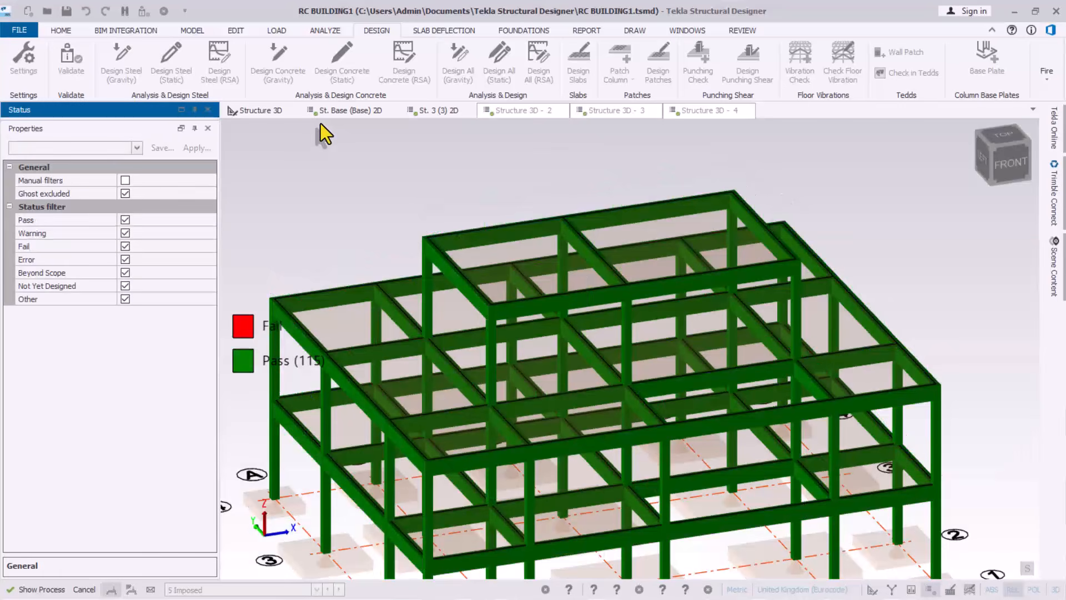
scroll(484, 238, "down", 3)
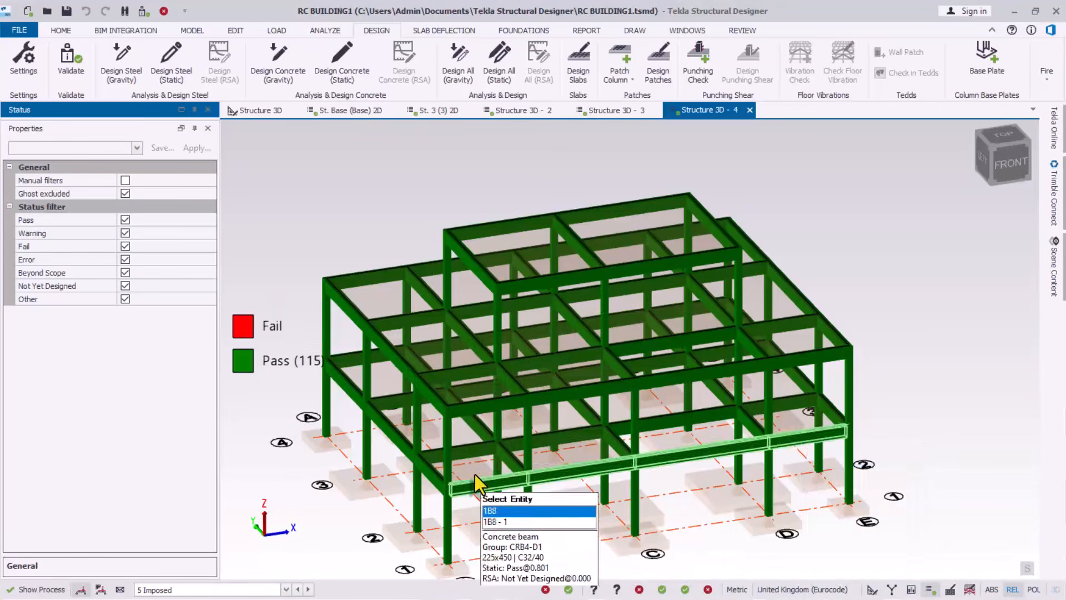
scroll(606, 383, "down", 1)
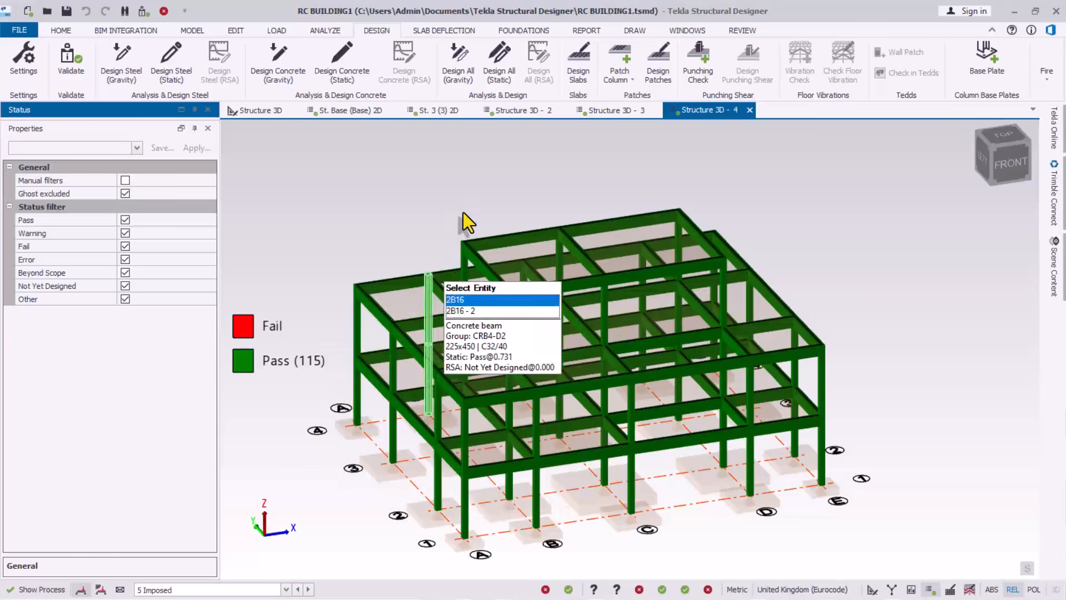
right_click_drag(566, 320, 598, 304)
scroll(603, 253, "up", 2)
scroll(642, 226, "down", 1)
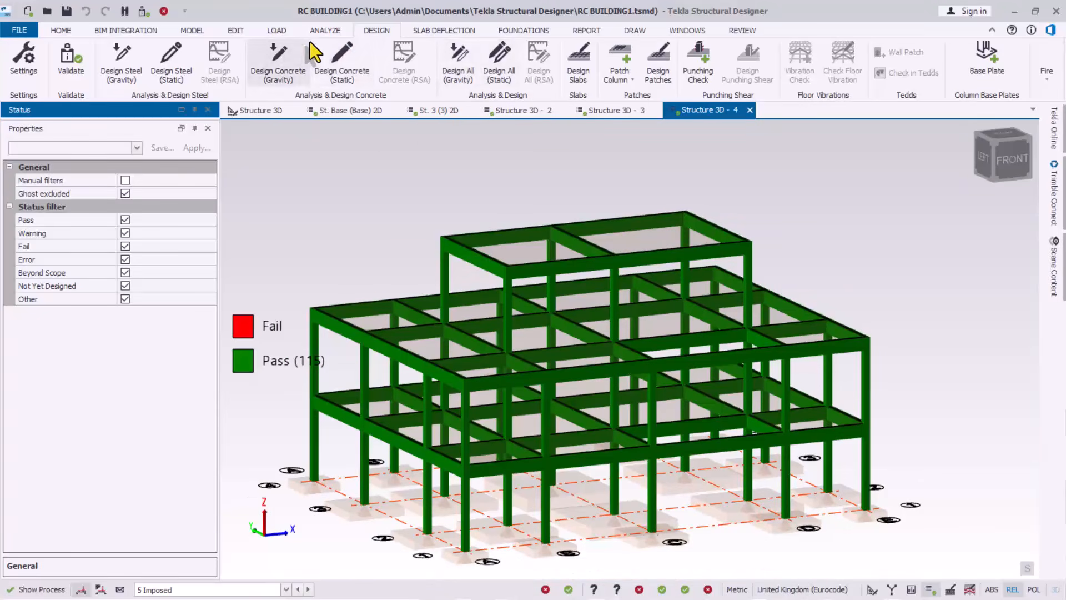
Design all concrete slabs, giving 64 passing and 4 failing slab items
left_click(581, 60)
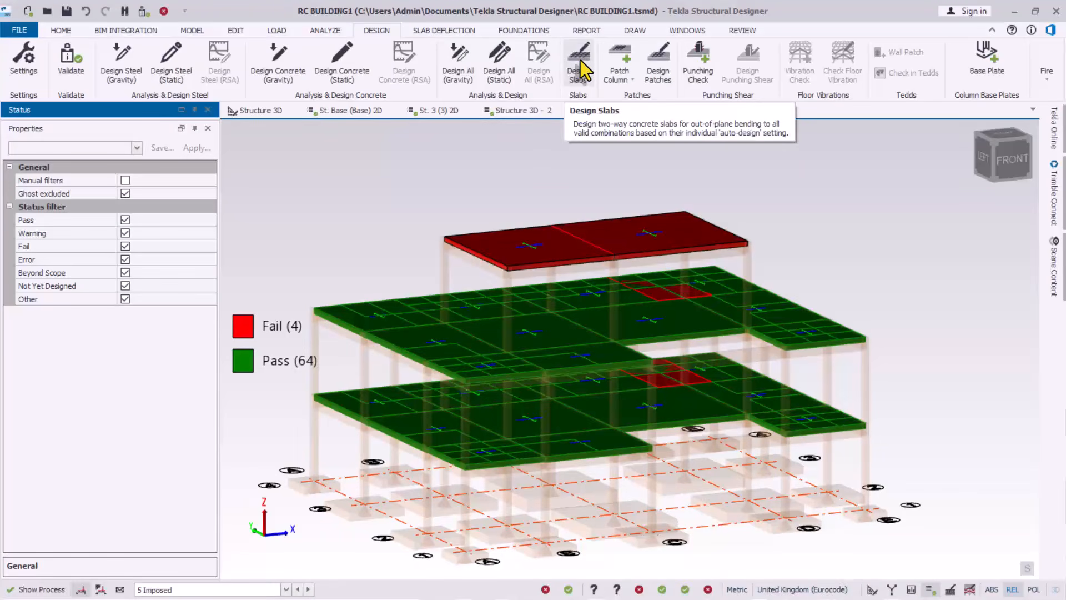
mouse_move(556, 323)
right_mouse_down()
mouse_move(578, 371)
mouse_move(436, 324)
mouse_move(563, 289)
mouse_move(609, 389)
mouse_move(648, 362)
mouse_move(574, 332)
right_mouse_up()
scroll(561, 300, "up", 5)
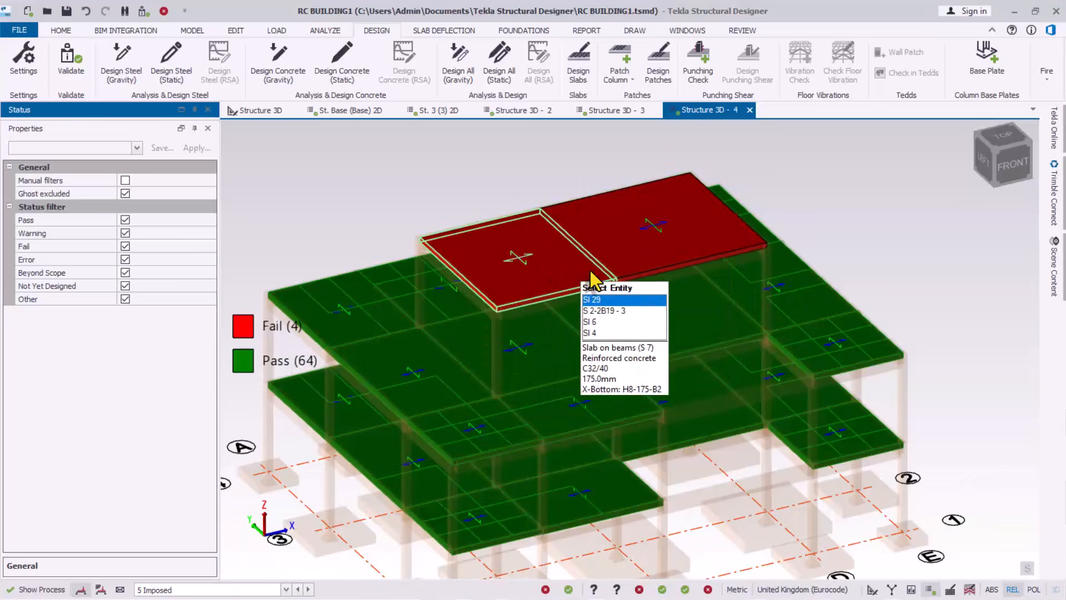
Select slab SI 29 and run Check Slabs on it from its context menu
left_click(510, 275)
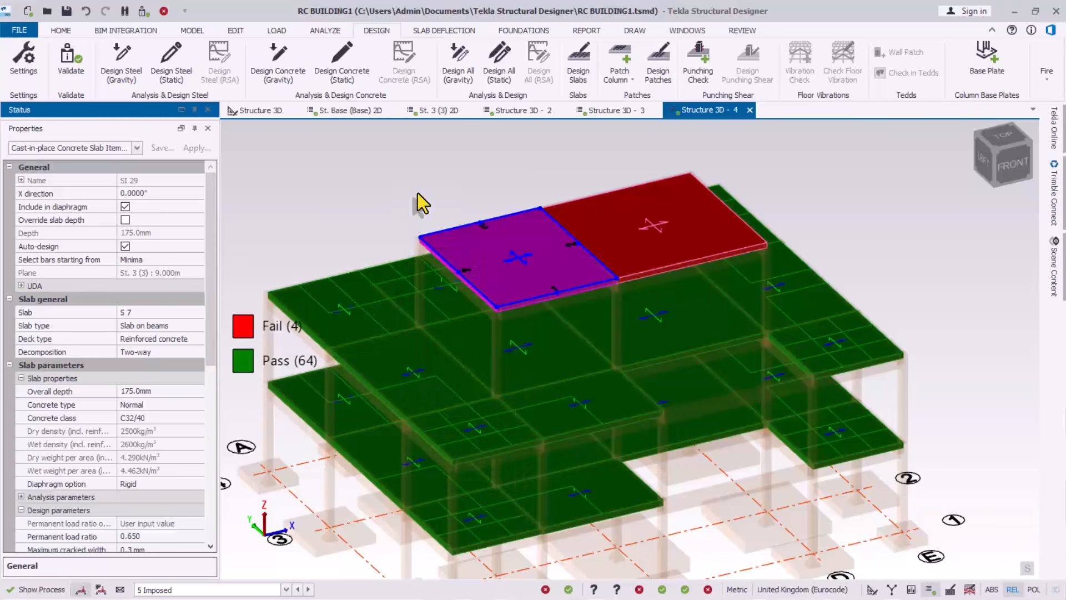
scroll(551, 292, "up", 2)
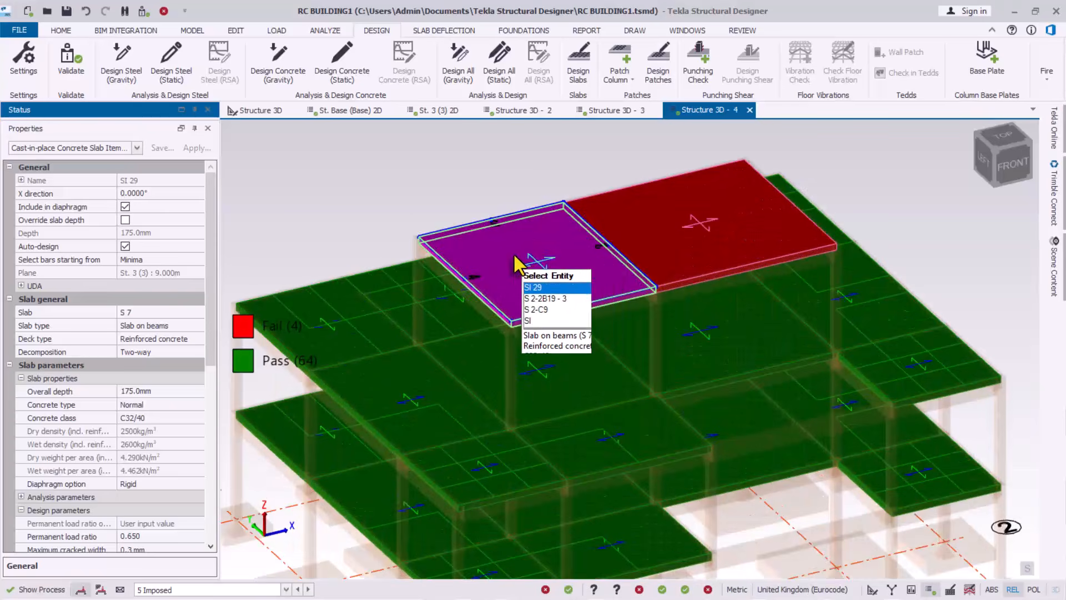
right_click(514, 254)
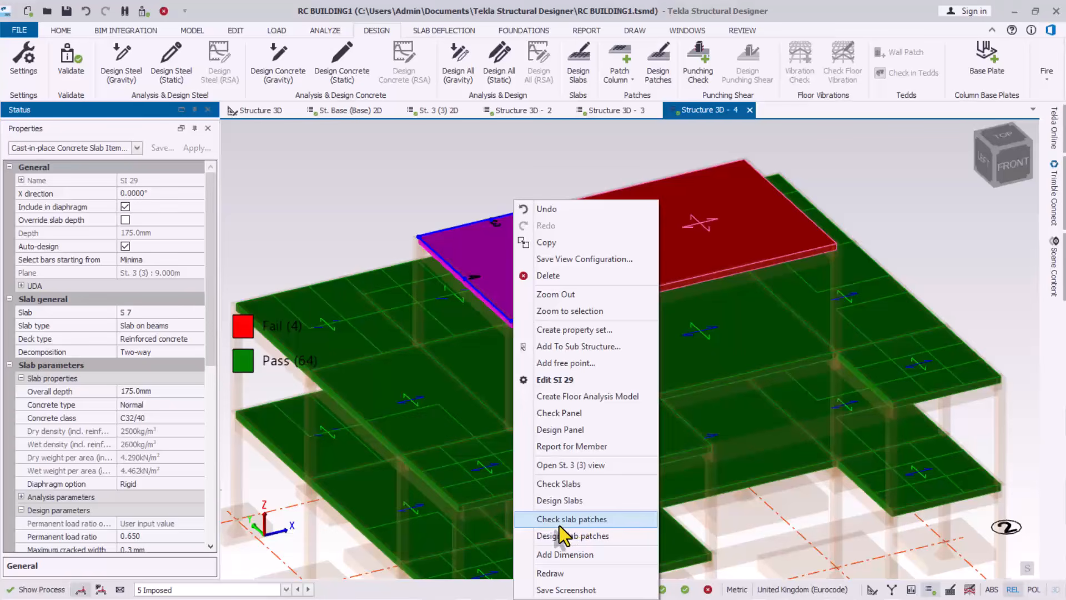
left_click(548, 486)
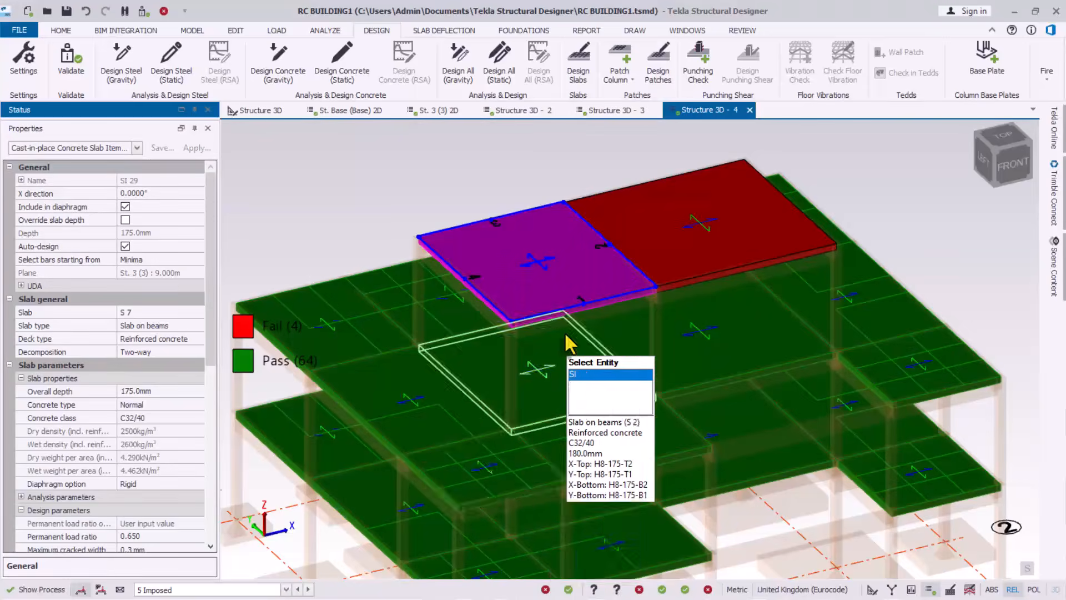
right_click(496, 253)
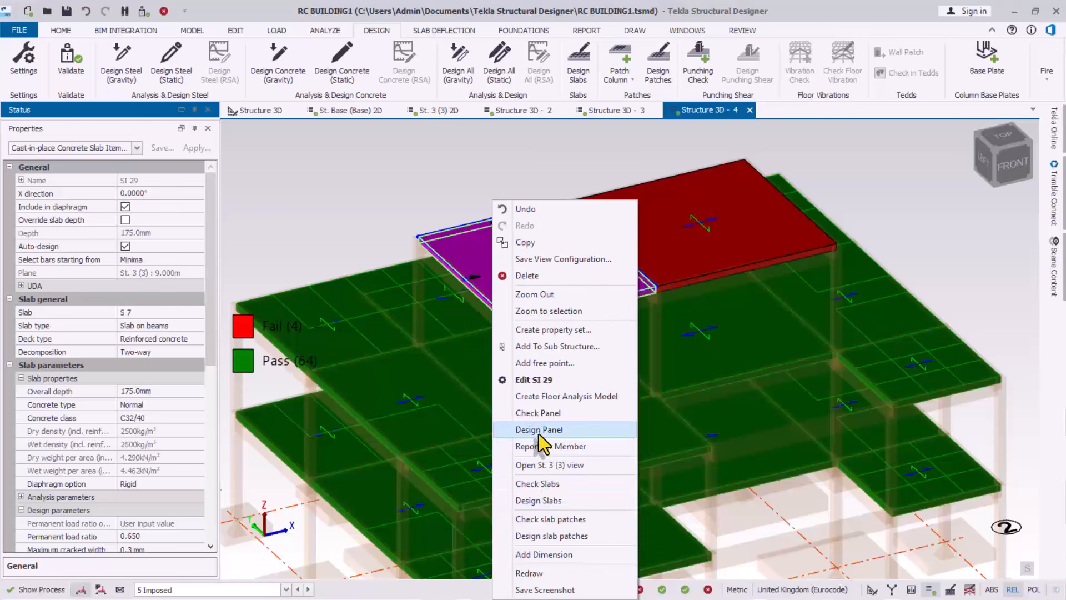
left_click(537, 413)
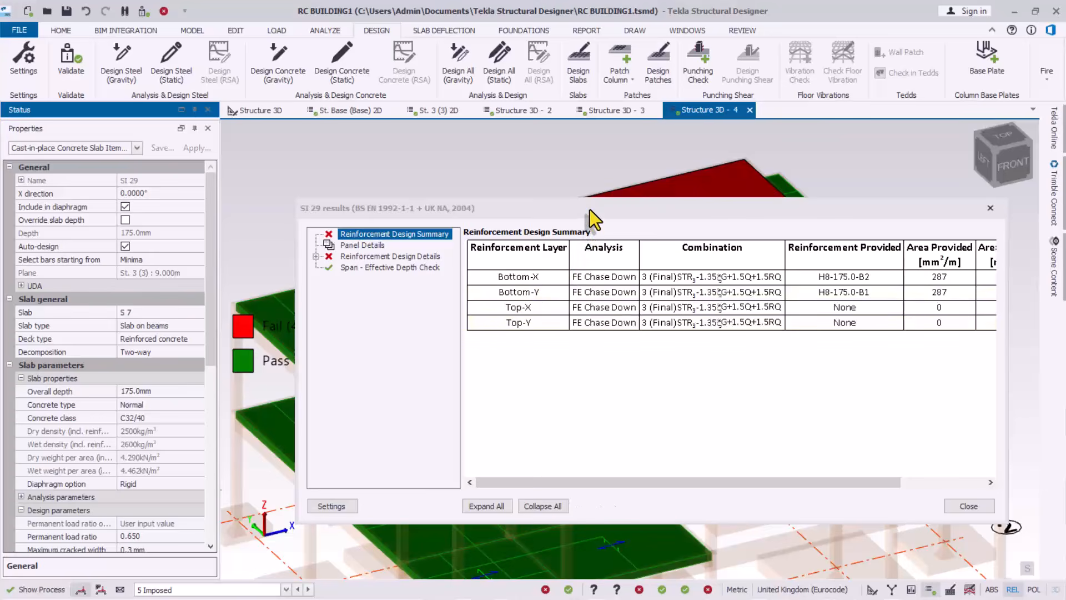
left_click_drag(590, 210, 537, 146)
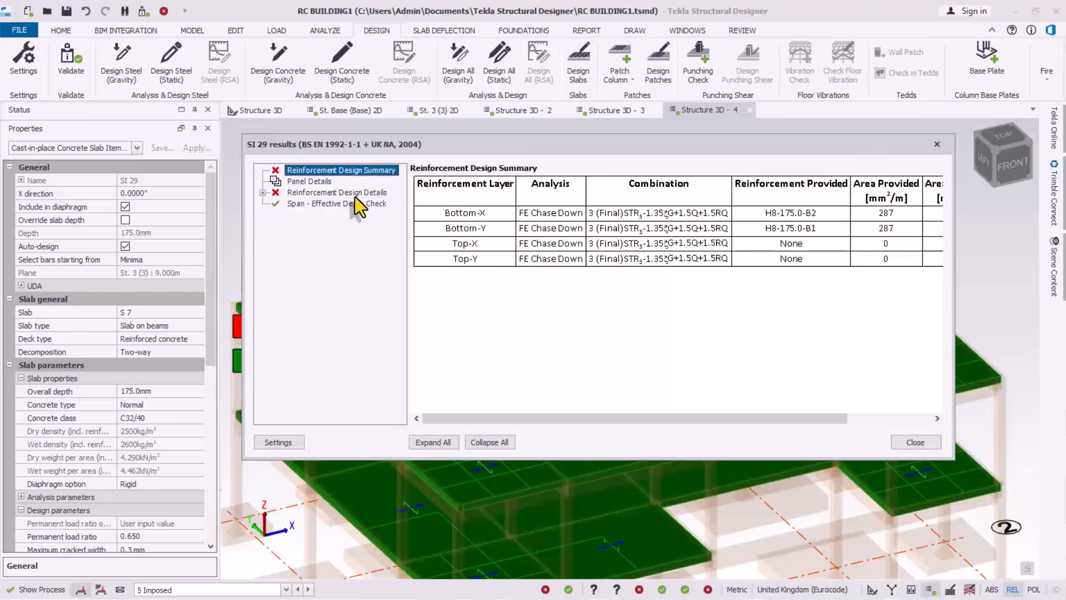
left_click(263, 192)
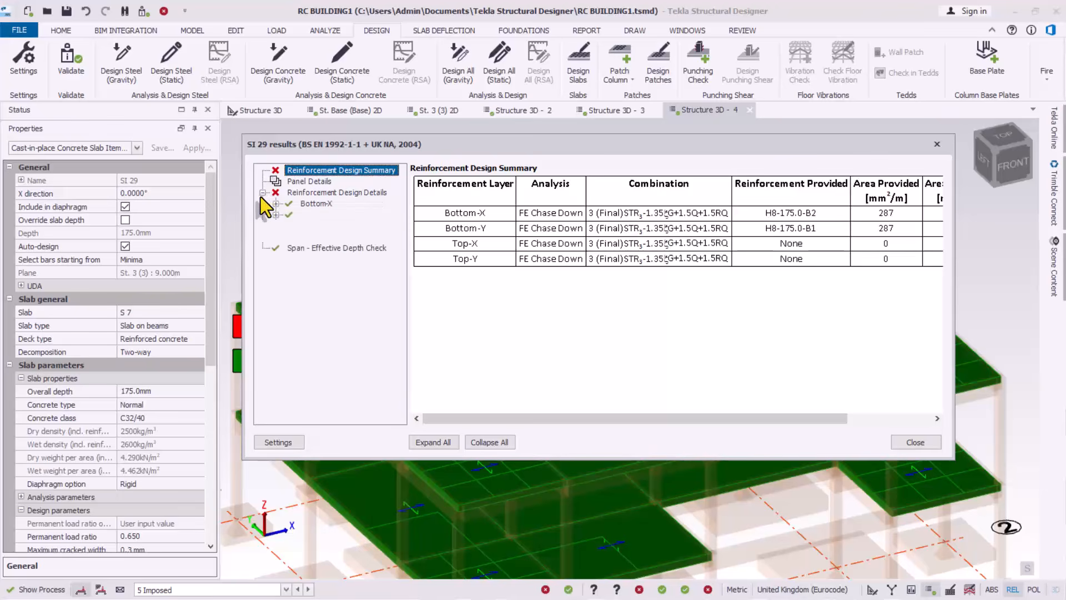
double_click(311, 204)
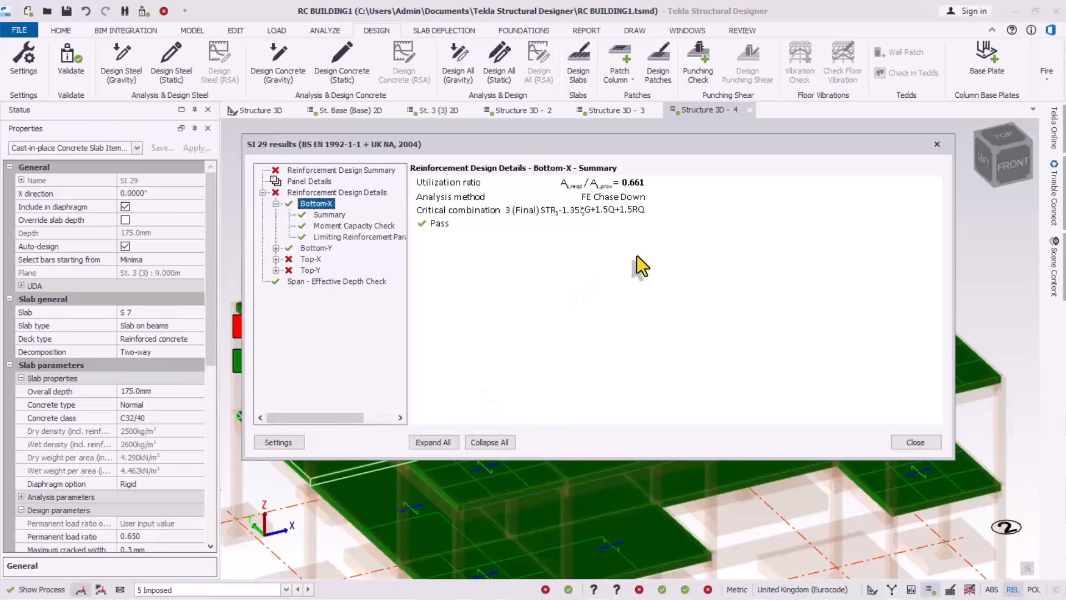
left_click_drag(685, 149, 676, 176)
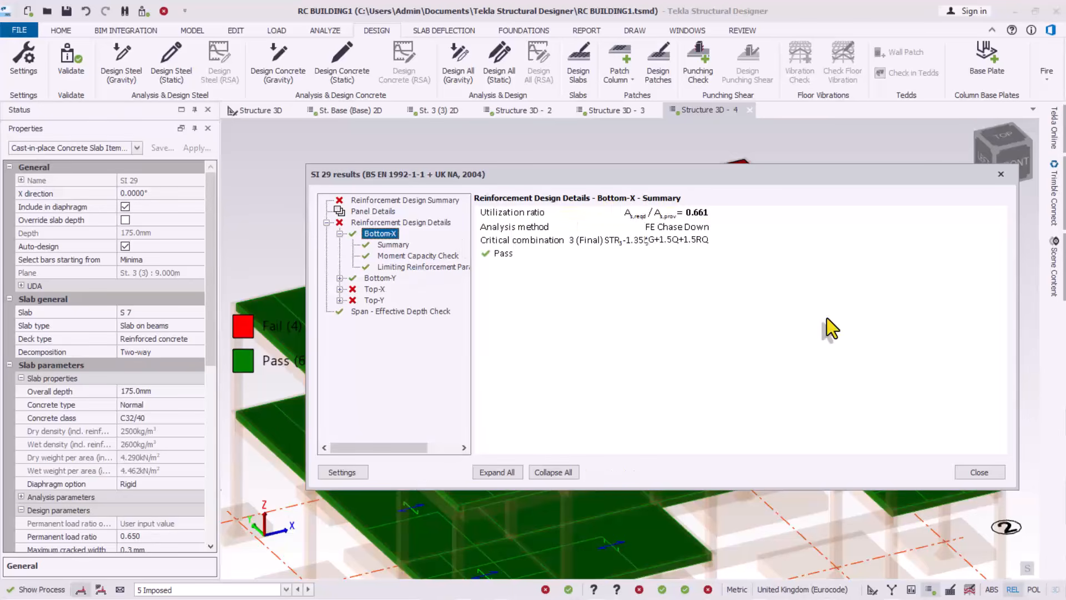
left_click(979, 473)
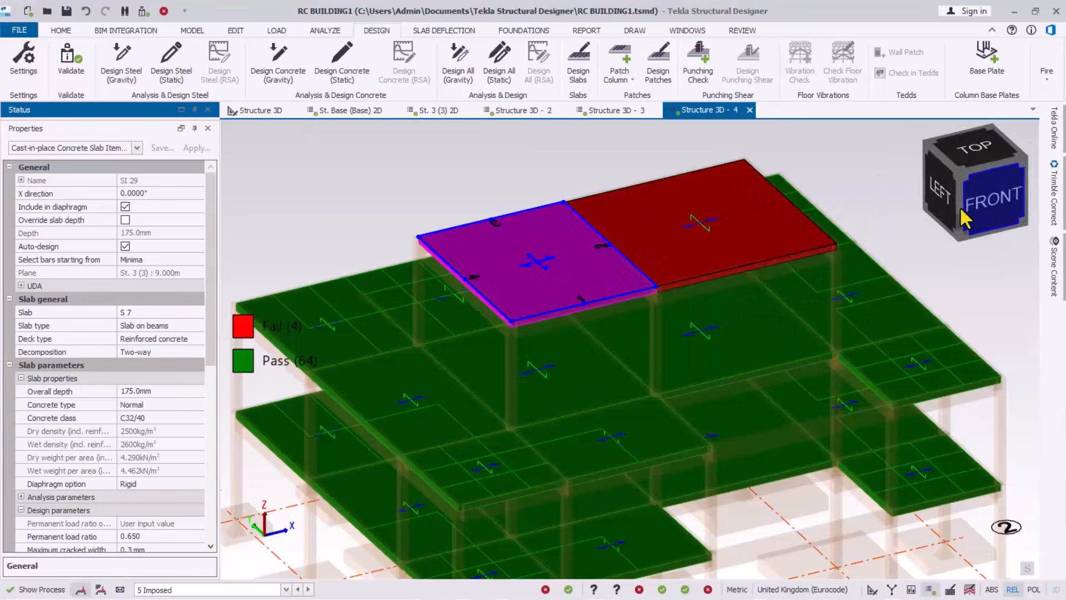
Set slab Sl 29's top outside and inside layer types to Loose bars
scroll(556, 239, "up", 2)
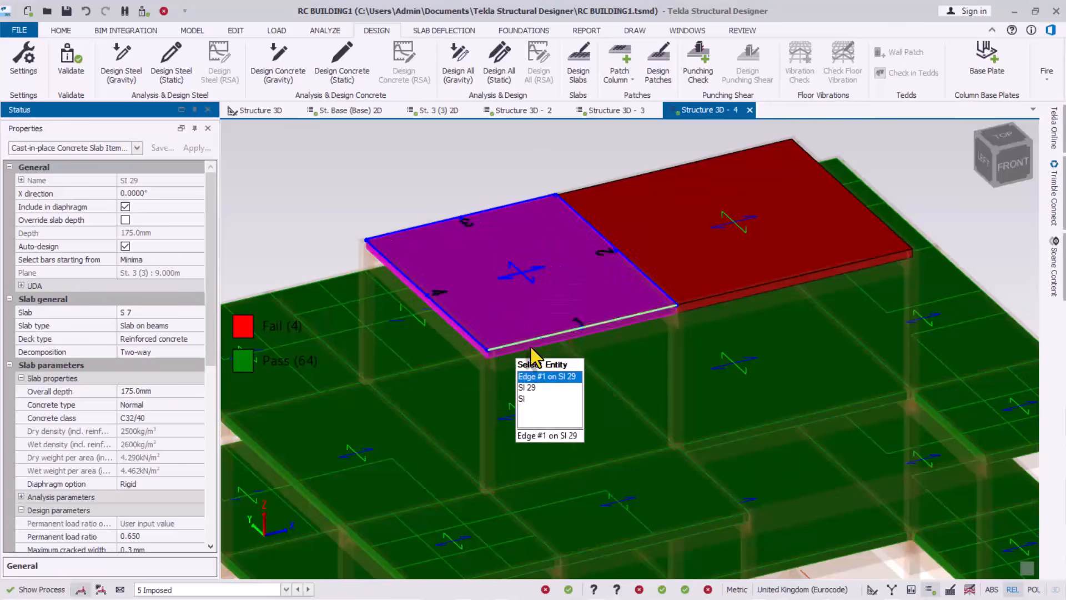
scroll(558, 345, "down", 2)
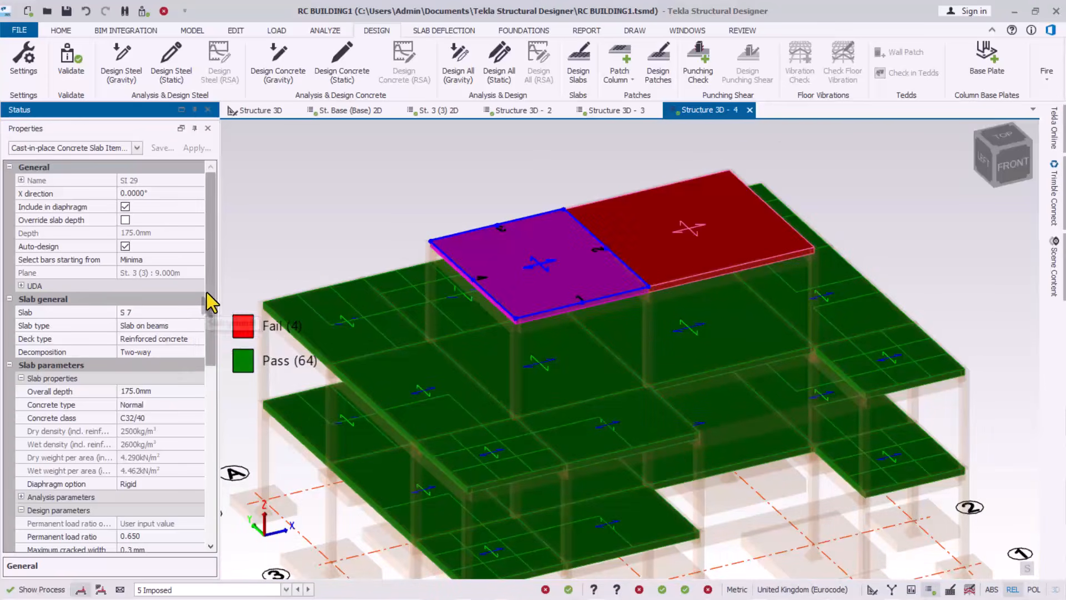
scroll(214, 321, "down", 1)
left_click_drag(211, 311, 212, 477)
left_click(9, 391)
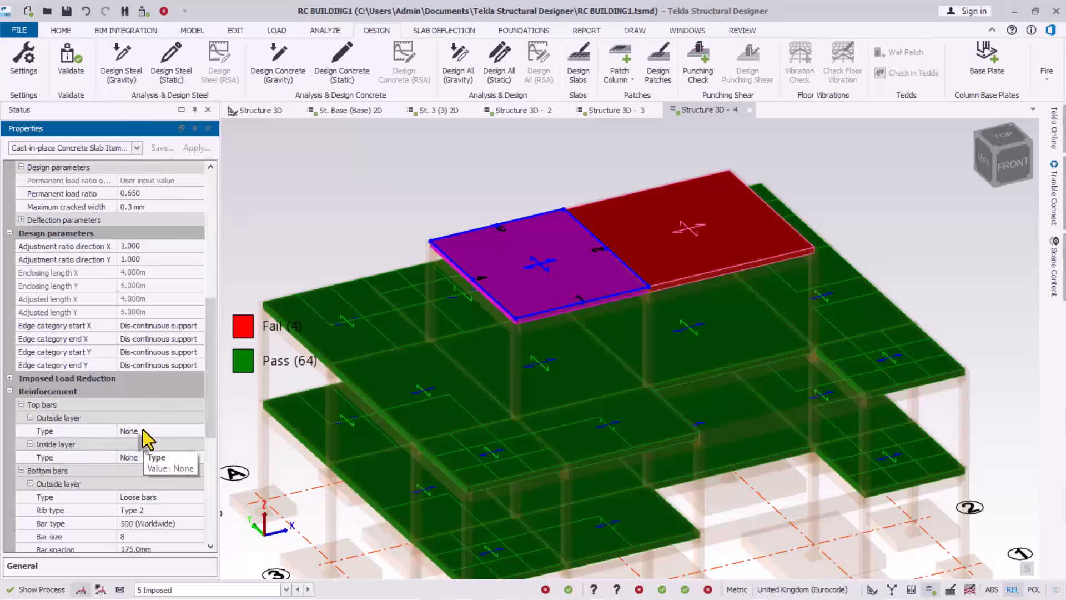
left_click(193, 433)
left_click(198, 432)
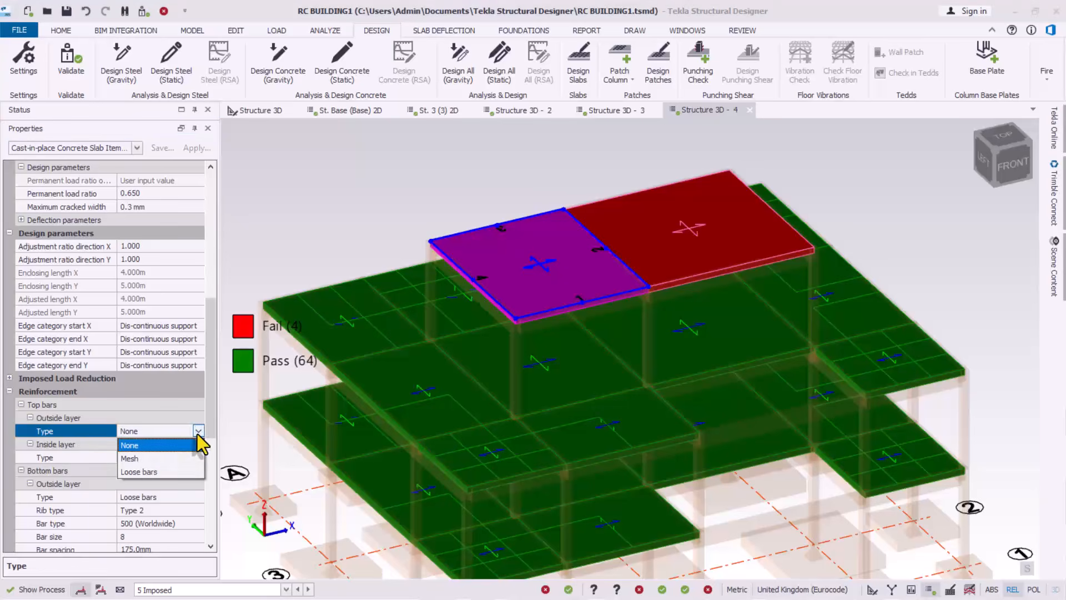
left_click(143, 472)
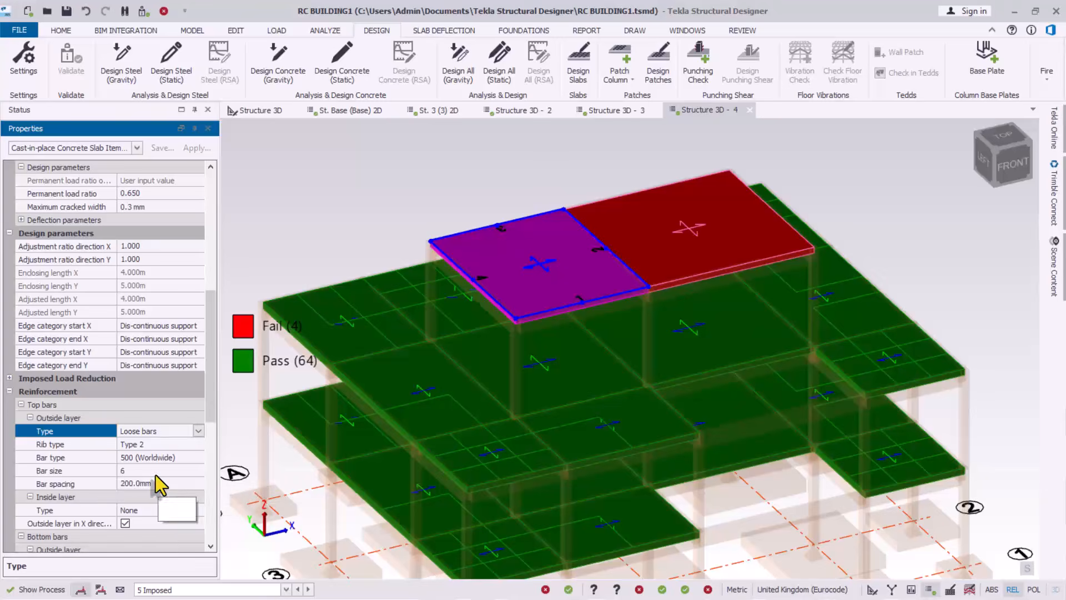
scroll(150, 499, "down", 1)
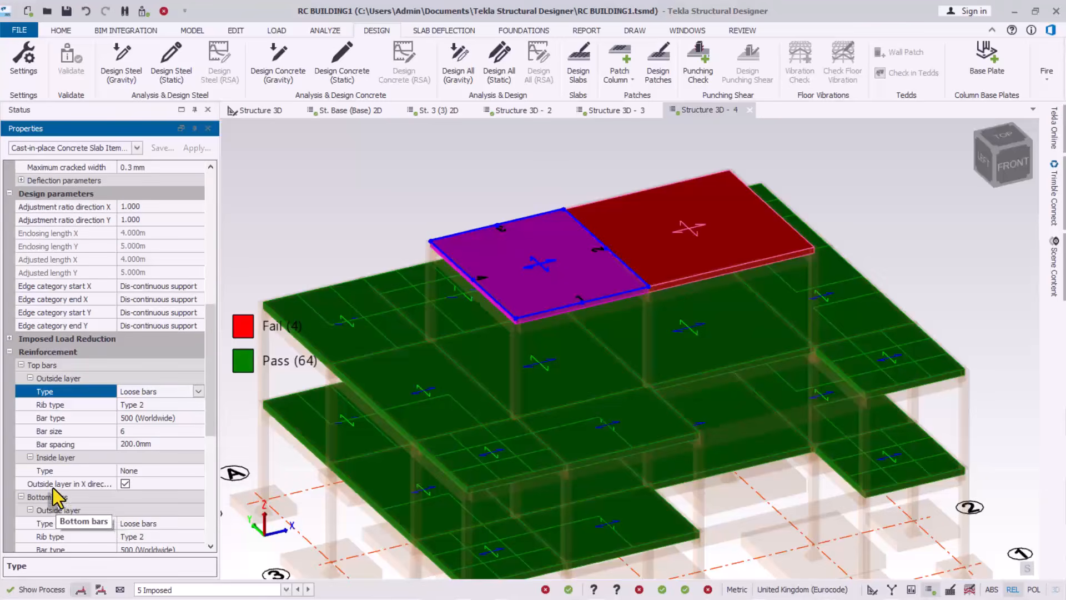
left_click(189, 471)
left_click(199, 470)
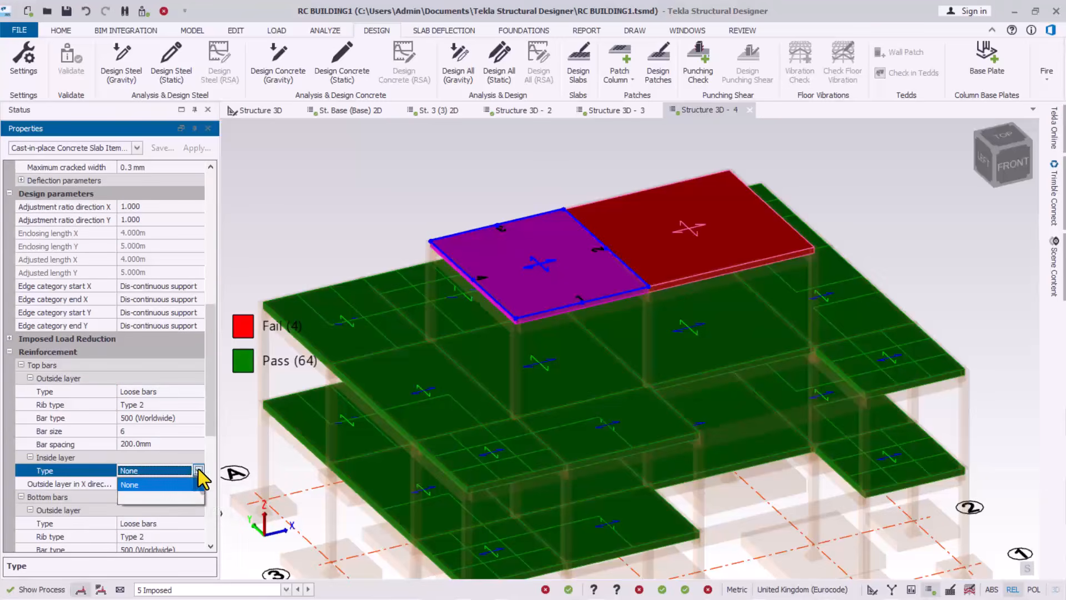
left_click(142, 498)
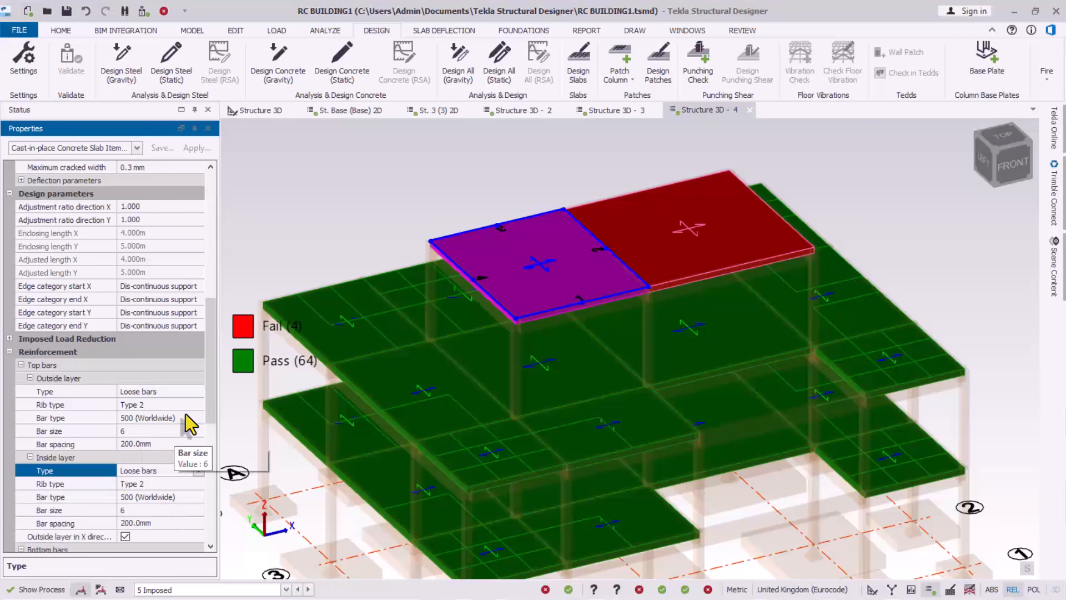
left_click_drag(216, 389, 219, 205)
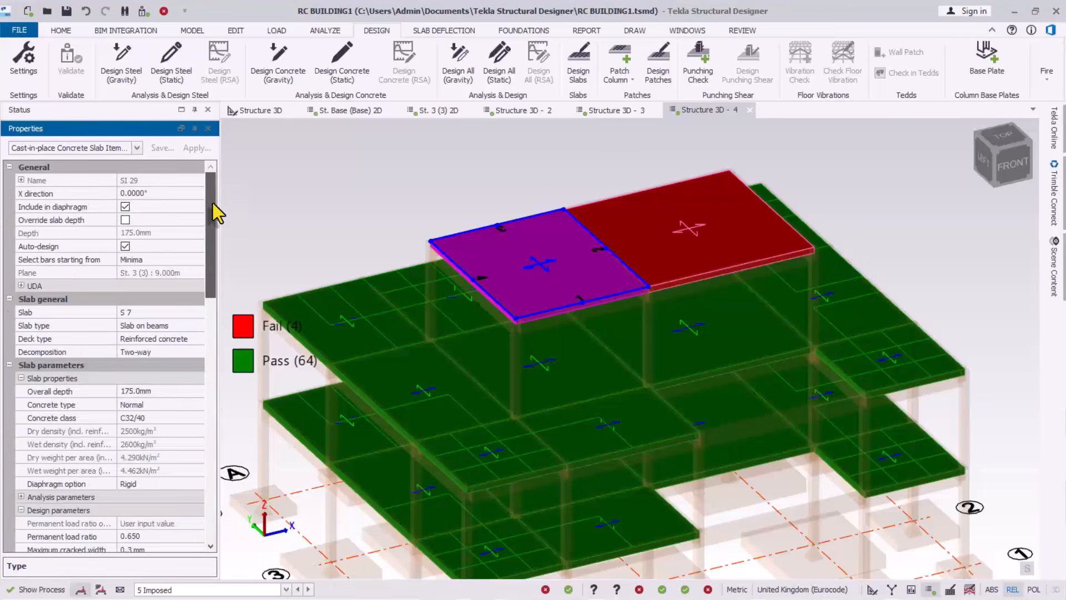
Give slab Sl 30 loose top bars in both outside and inside layers, then save the model
left_click(672, 248)
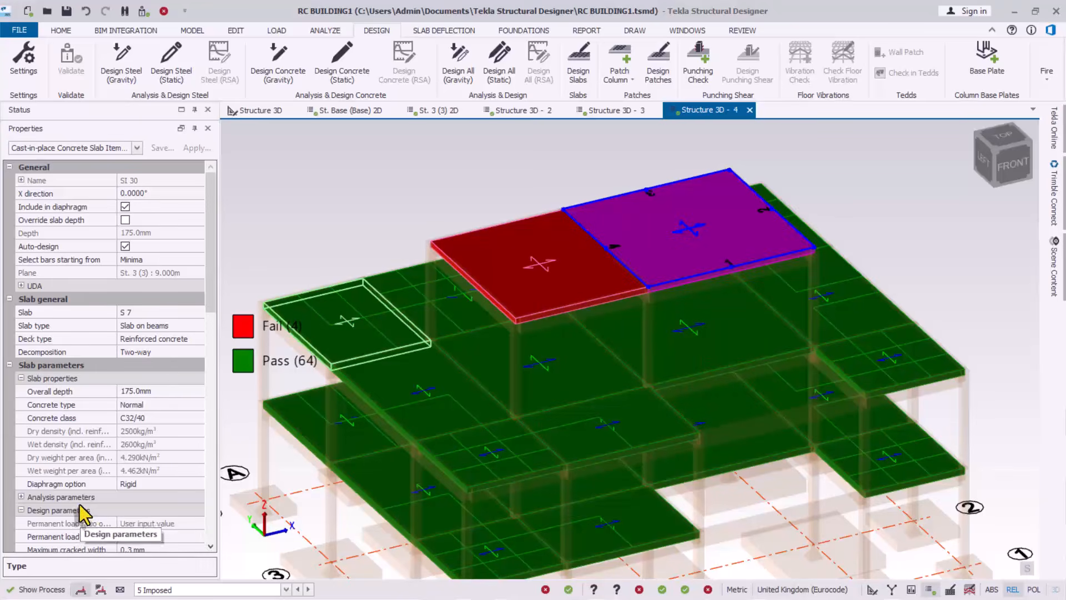
left_click_drag(212, 304, 206, 439)
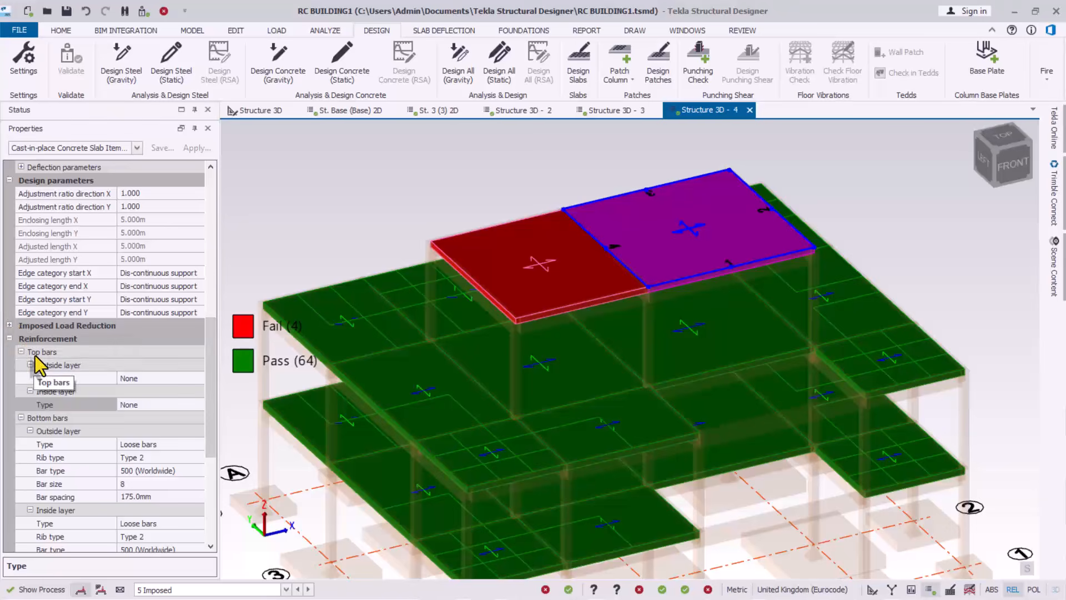
left_click(157, 377)
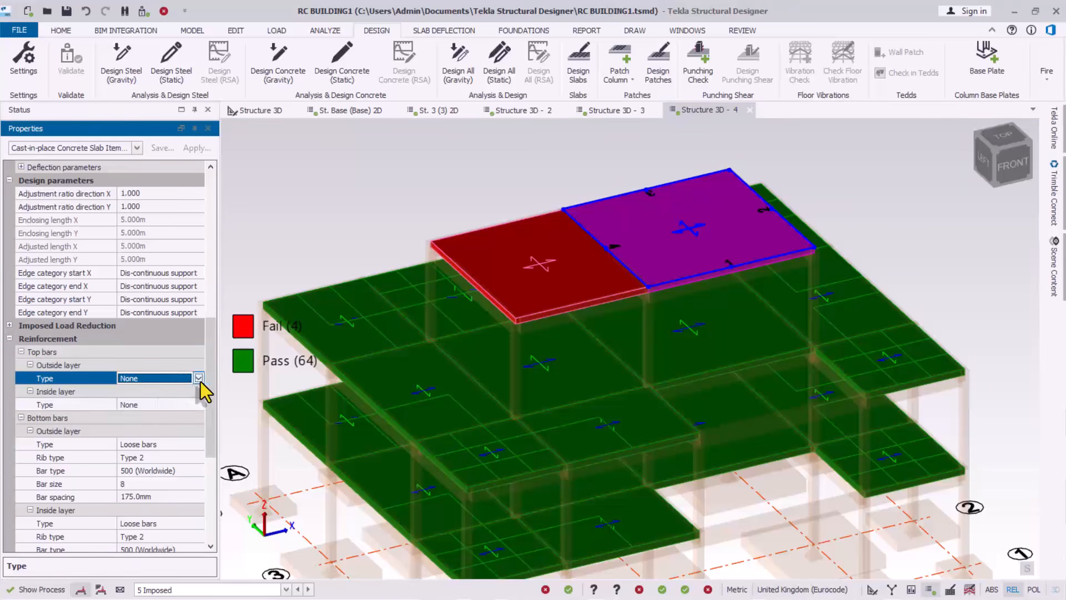
left_click(198, 378)
left_click(135, 419)
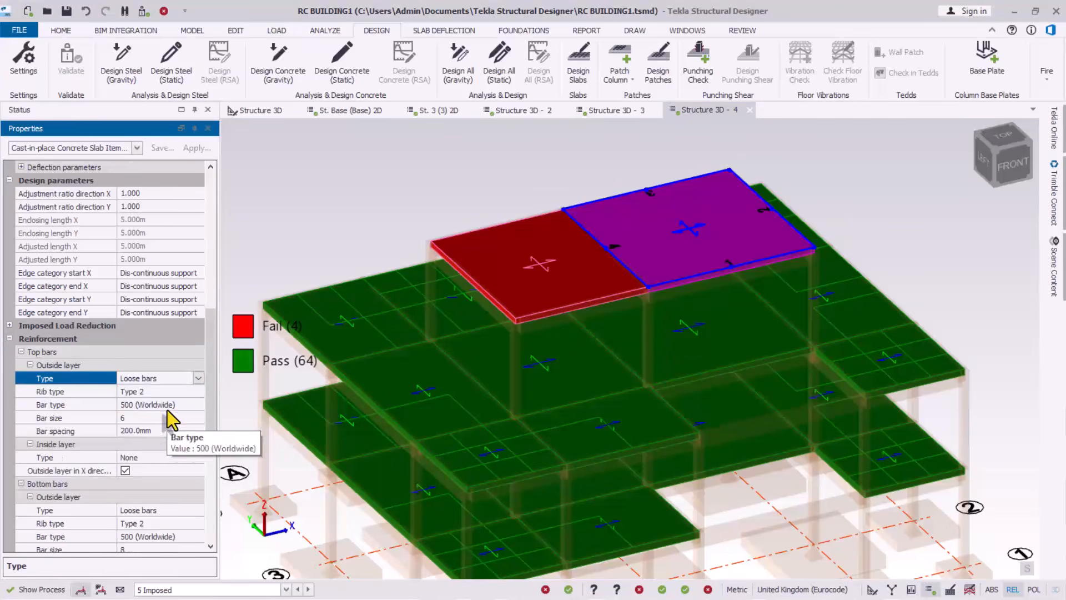
left_click(165, 457)
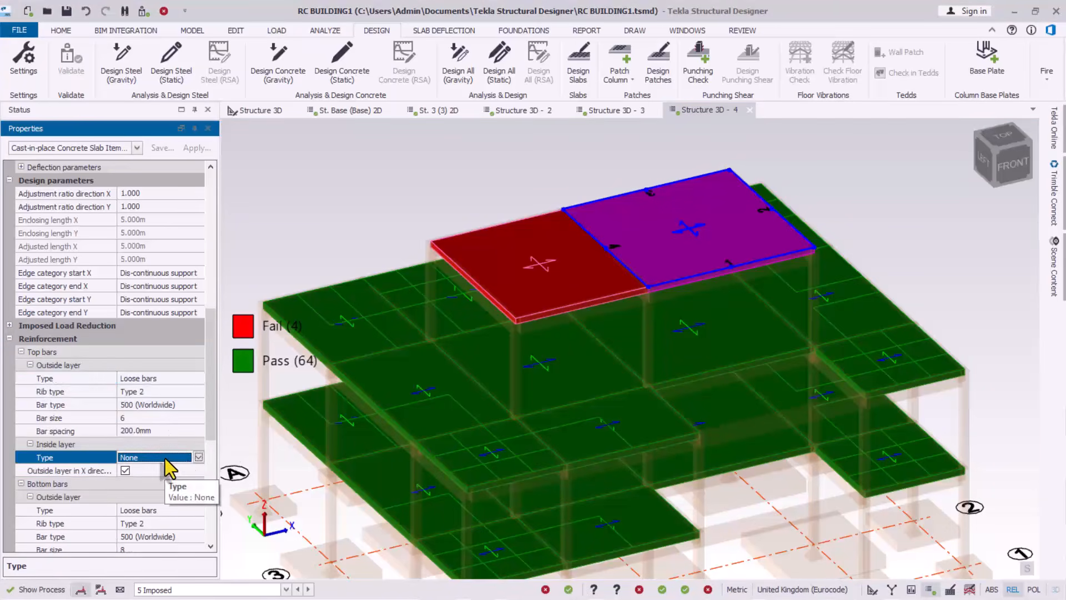
left_click(198, 457)
left_click(138, 485)
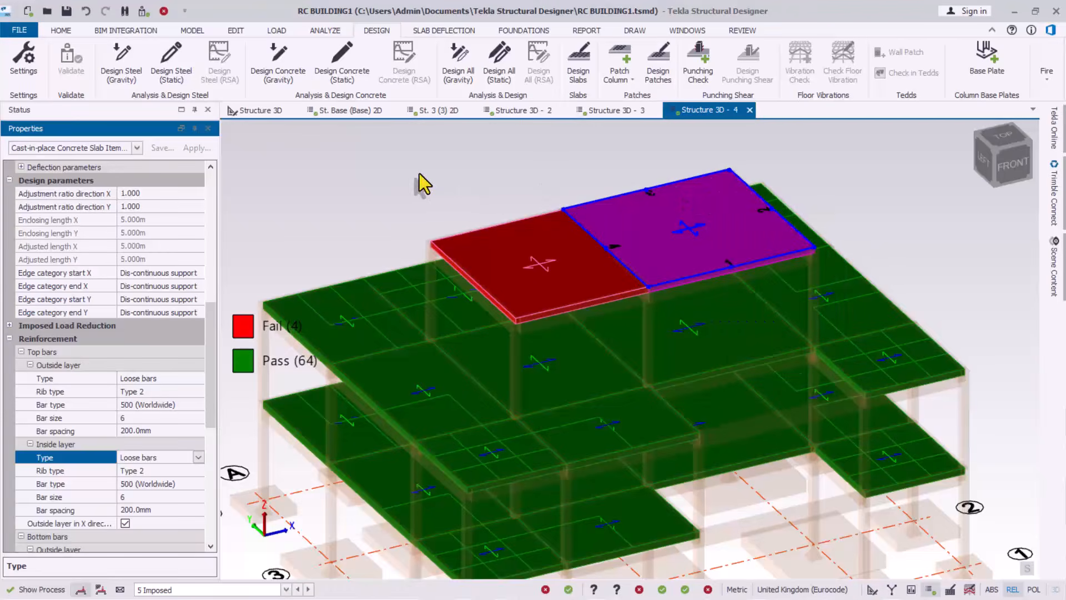
left_click(71, 12)
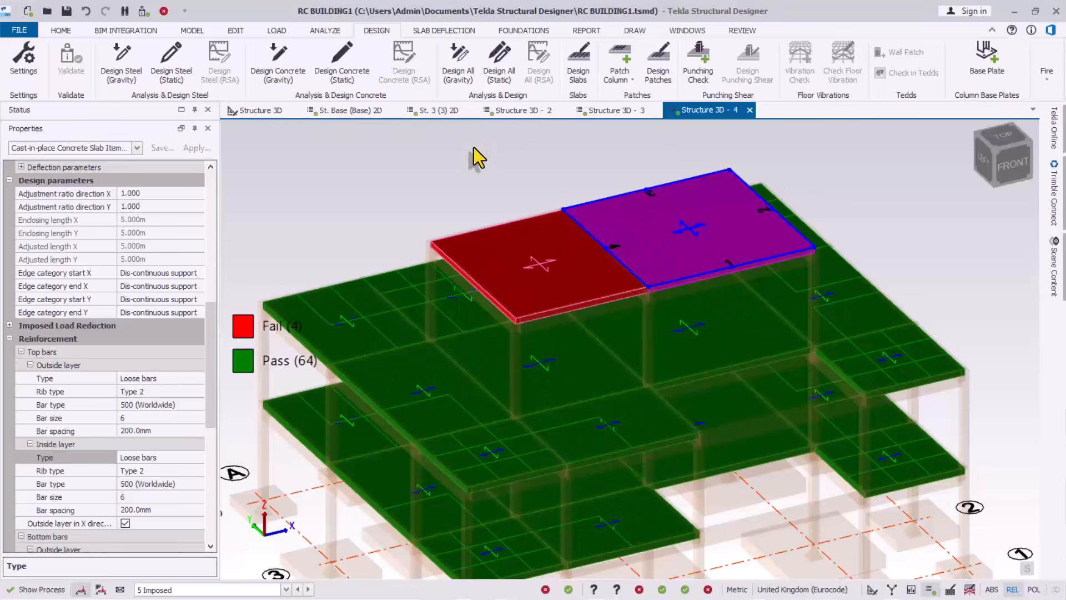
Run Design Slabs and check the 3D results: 2 failing, 66 passing, with top slabs SI 29 and SI 30 passing
left_click(579, 65)
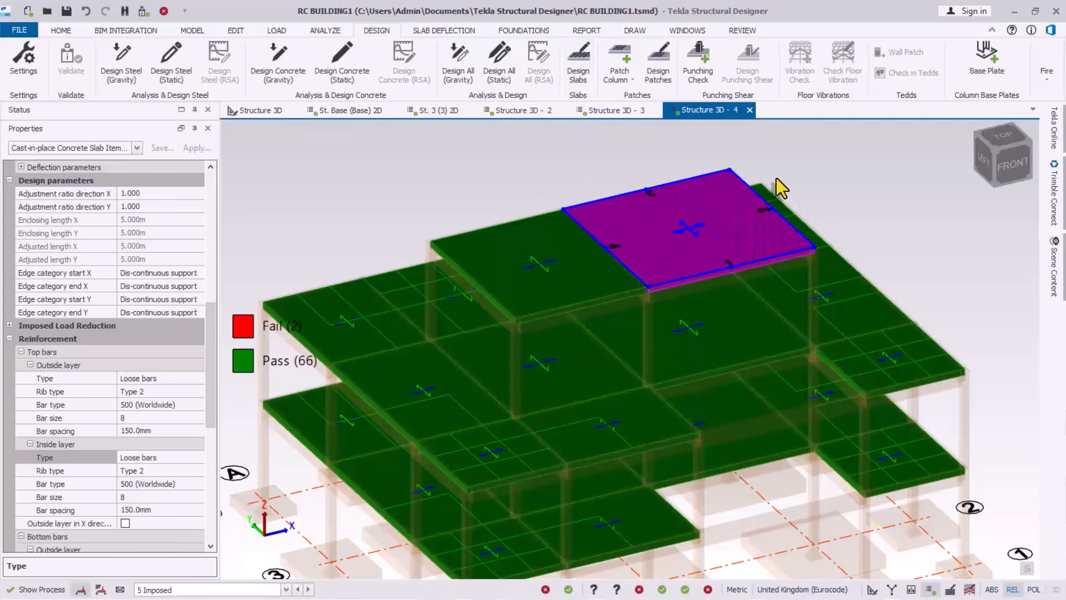
left_click(827, 184)
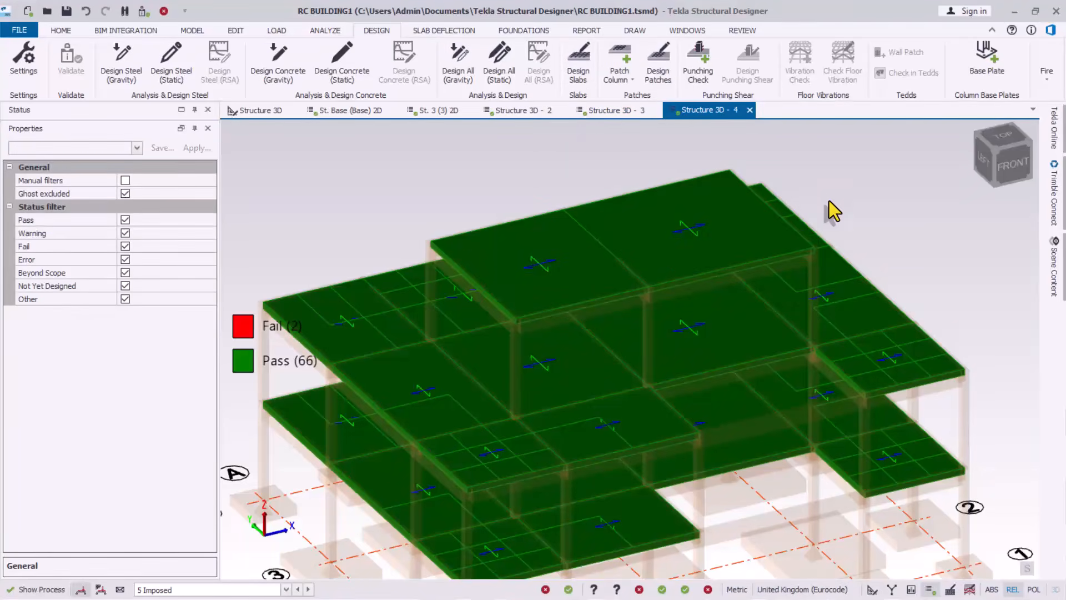
scroll(672, 271, "up", 1)
right_click_drag(588, 326, 601, 274)
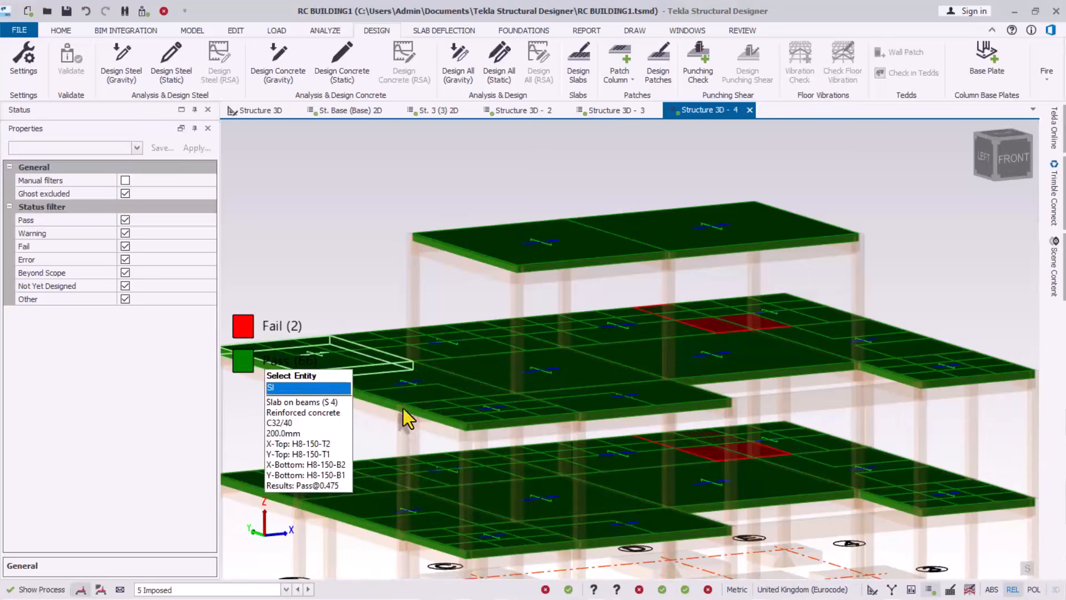
scroll(605, 472, "down", 2)
right_click_drag(594, 461, 580, 493)
scroll(597, 439, "up", 3)
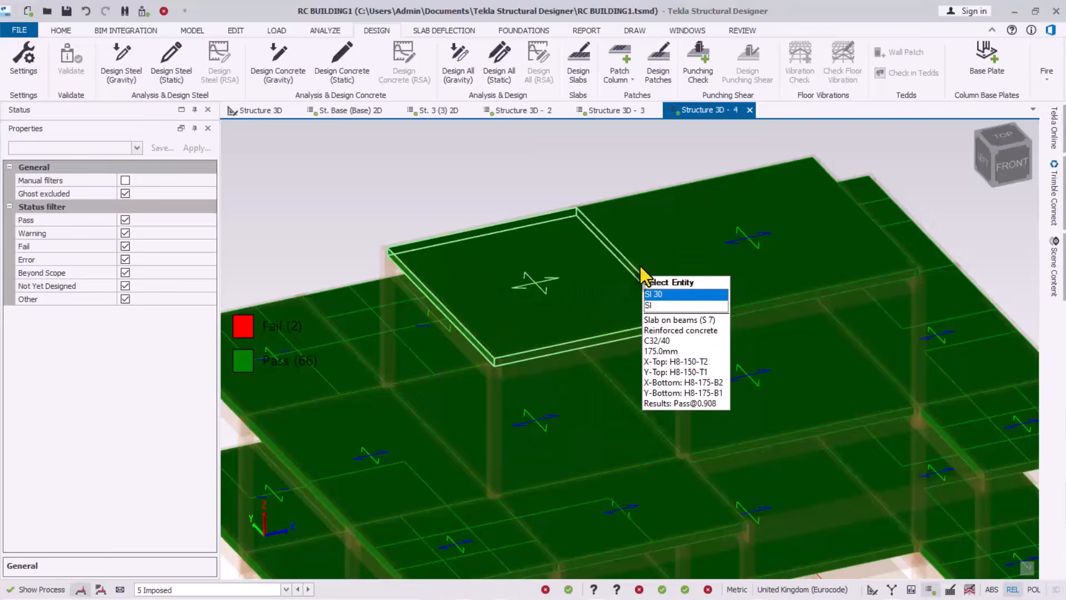
scroll(487, 327, "up", 1)
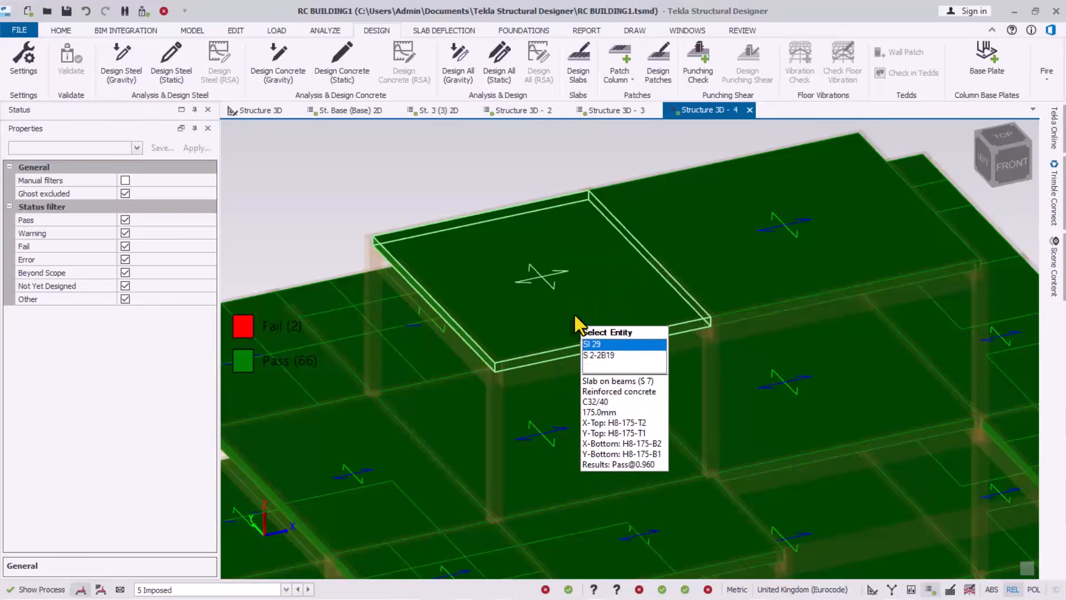
scroll(586, 279, "down", 2)
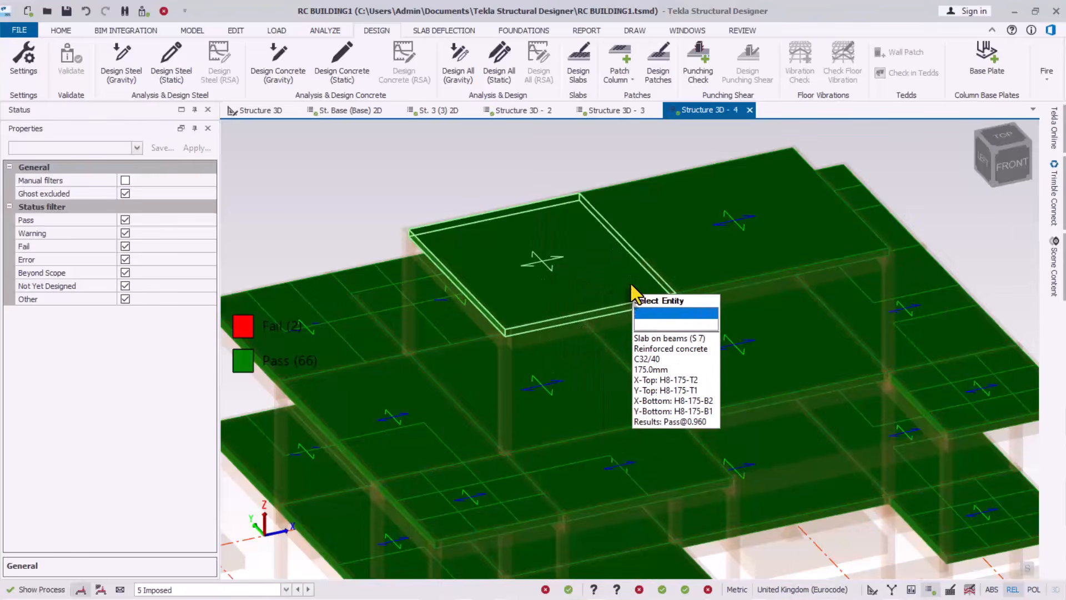
scroll(558, 261, "up", 2)
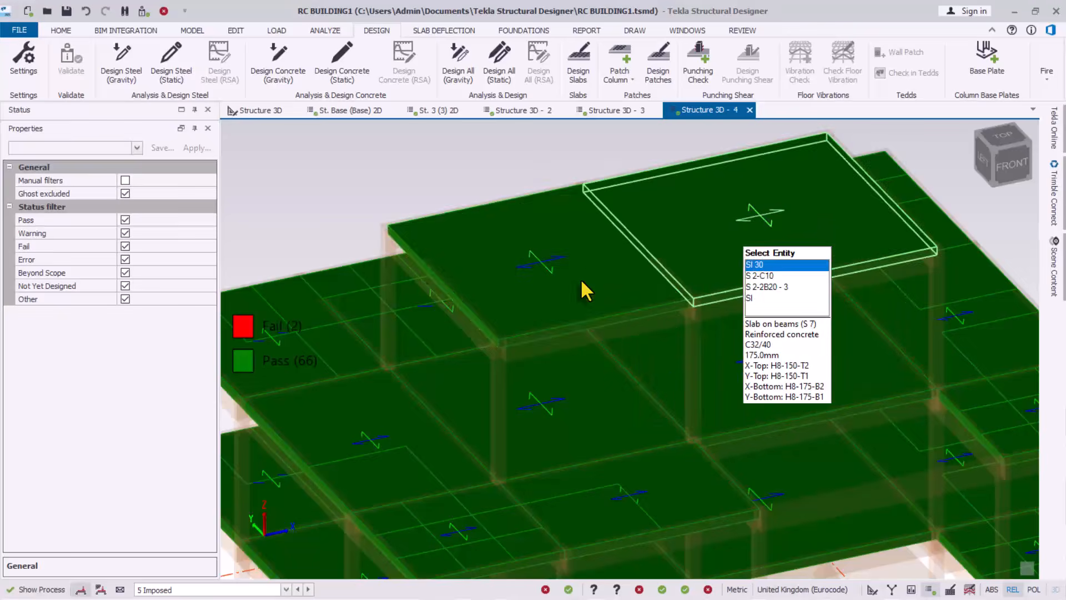
scroll(550, 235, "up", 1)
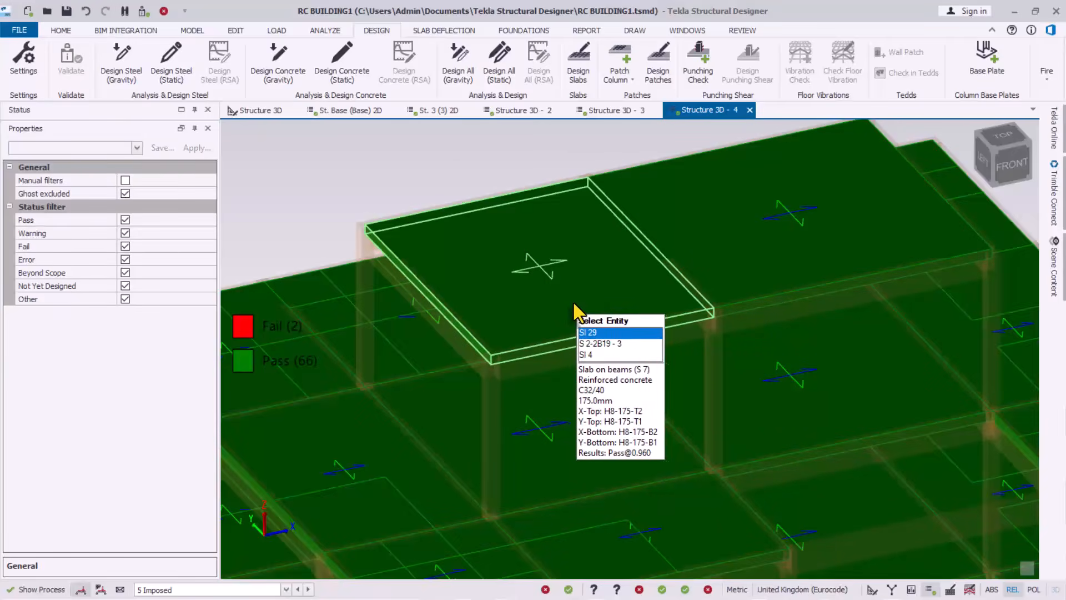
Display the Slab / Foundation Reinforcement review, mapping bottom X bars as H8 150mm and H8 175mm
left_click(743, 31)
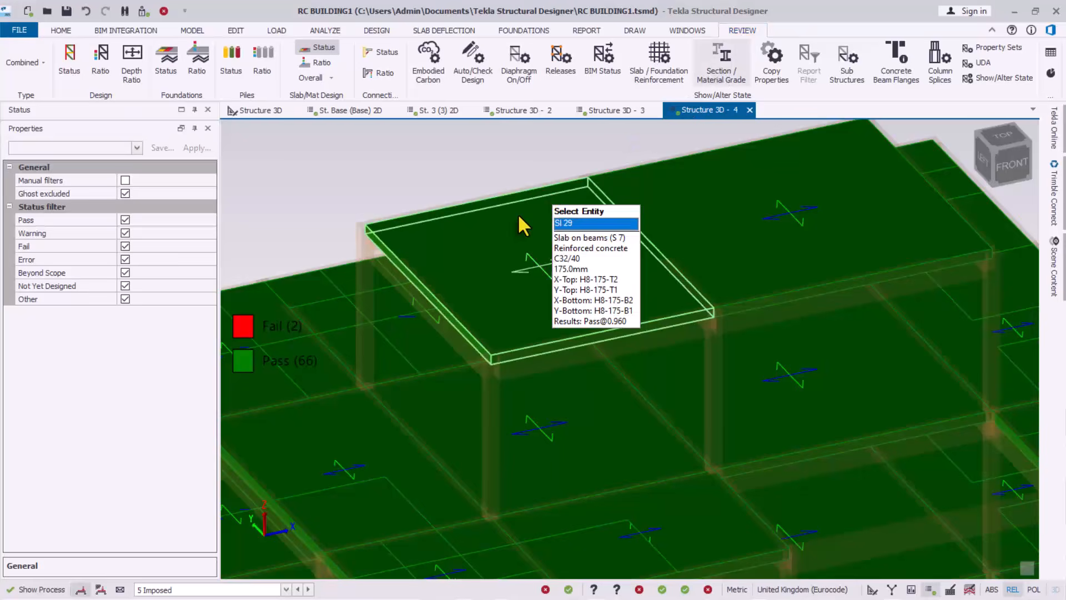
left_click(655, 84)
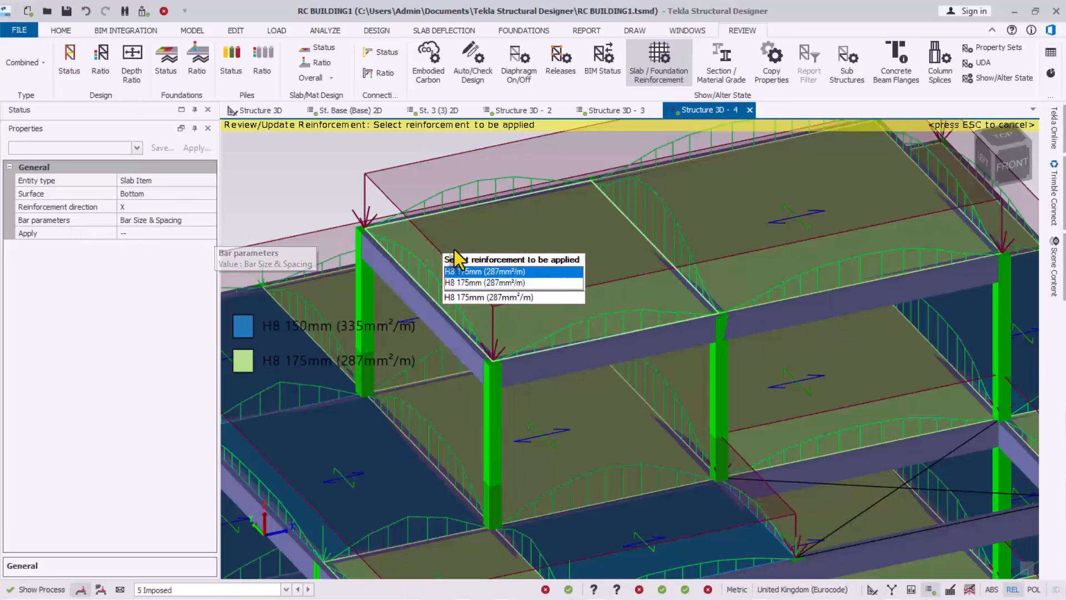
mouse_move(536, 266)
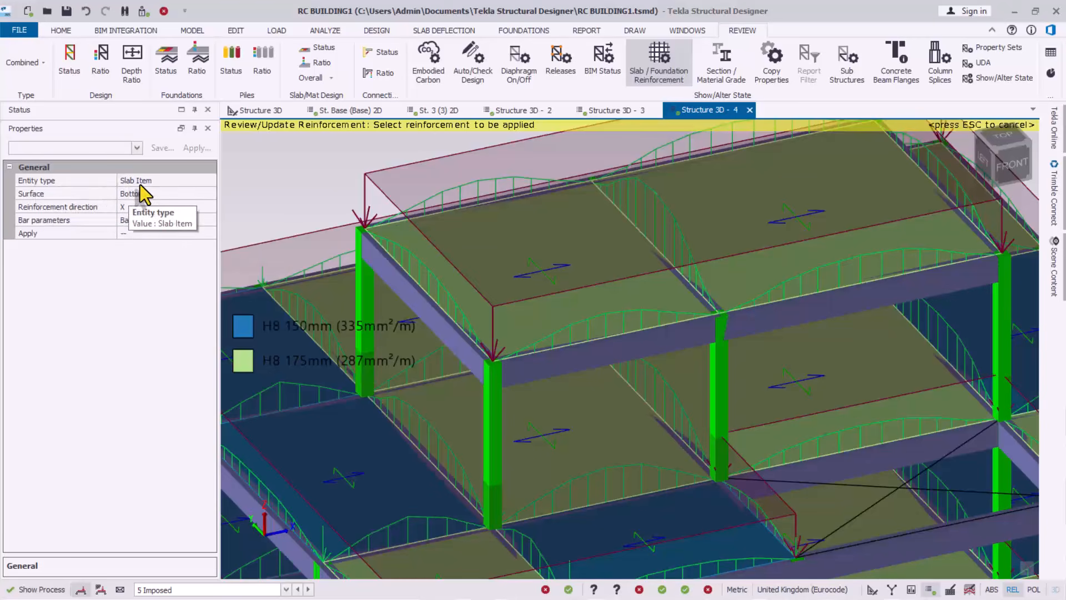
Keep the reinforcement target as Slab Item, Bottom surface, X direction
left_click(165, 182)
left_click(210, 181)
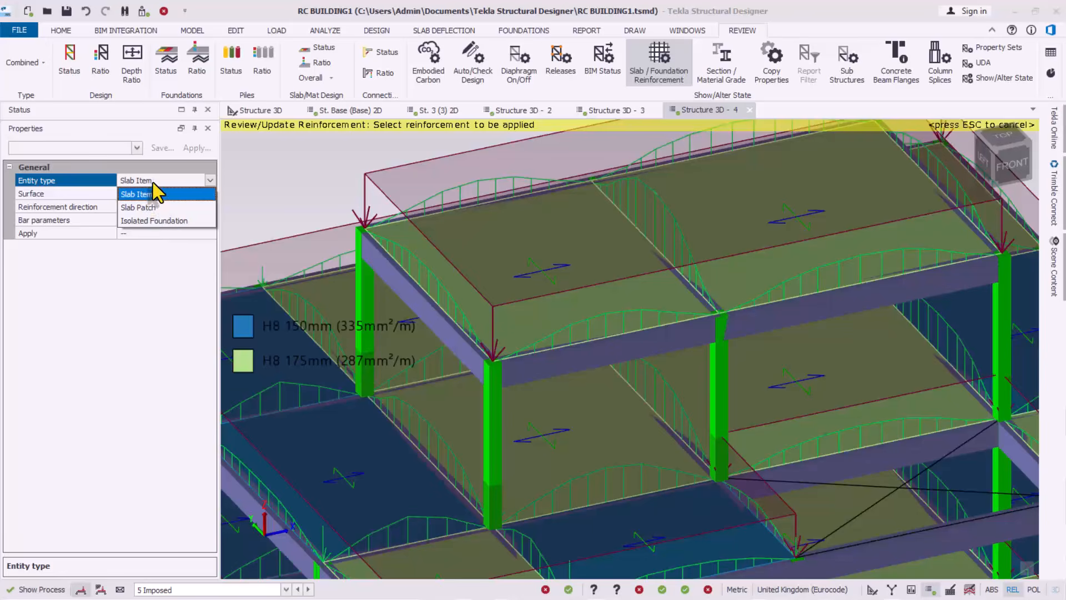
left_click(154, 192)
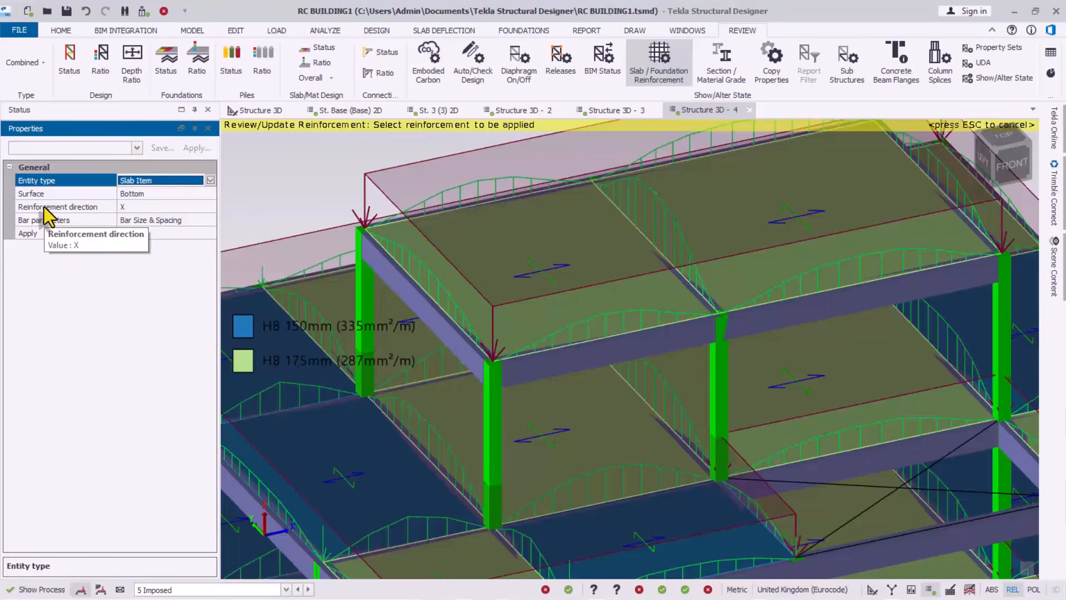
left_click(190, 196)
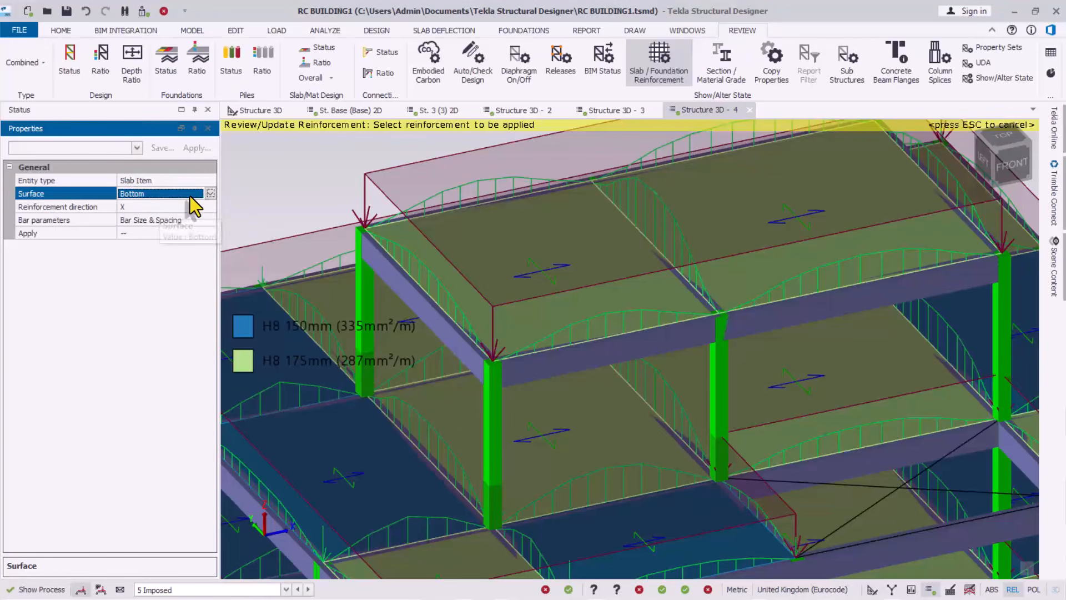
left_click(211, 195)
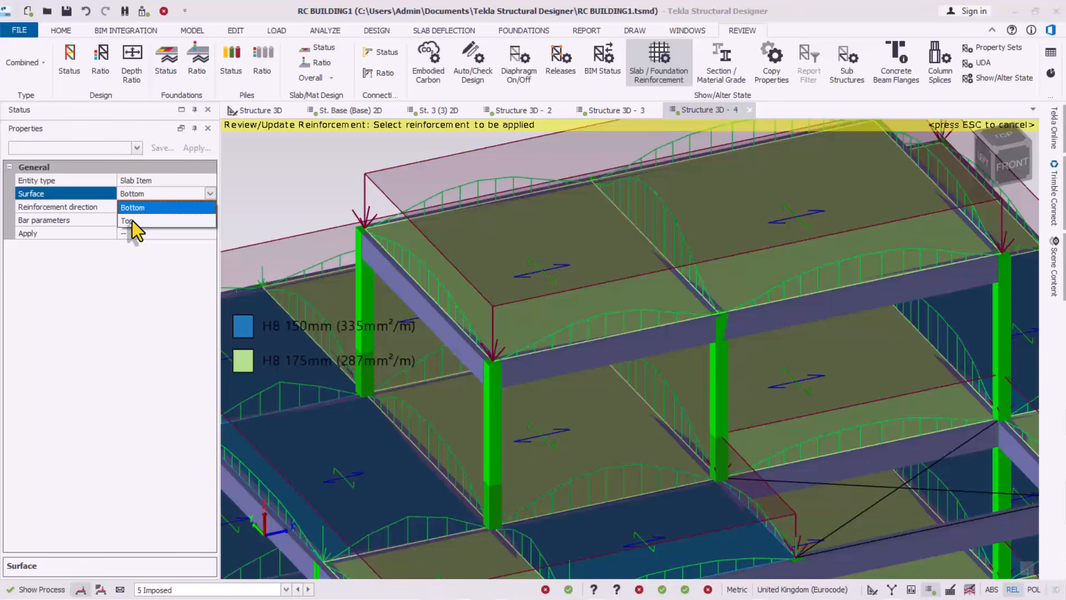
left_click(133, 208)
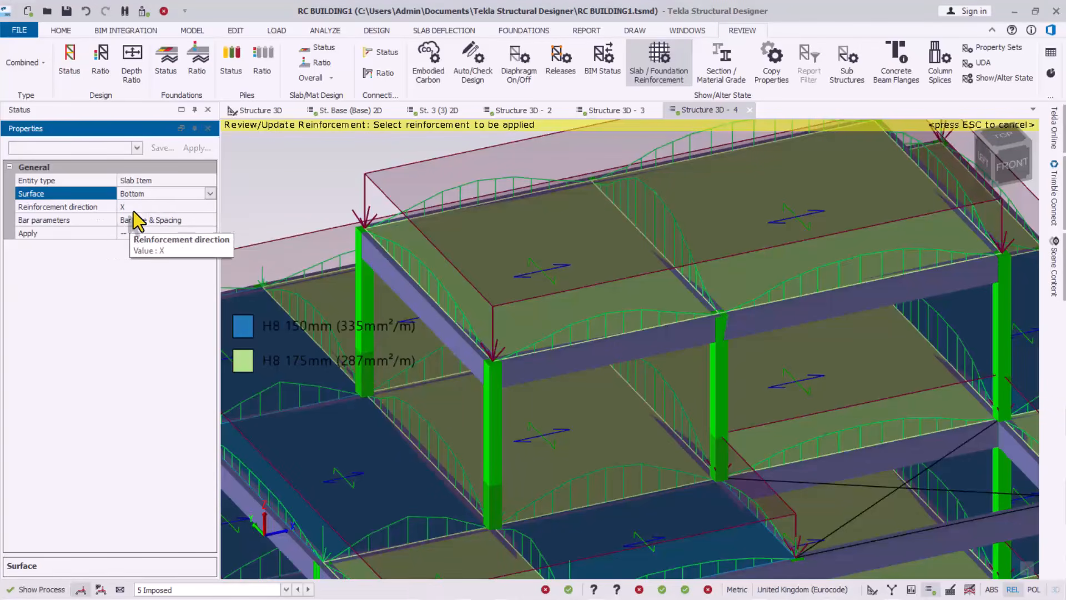
left_click(209, 207)
left_click(196, 208)
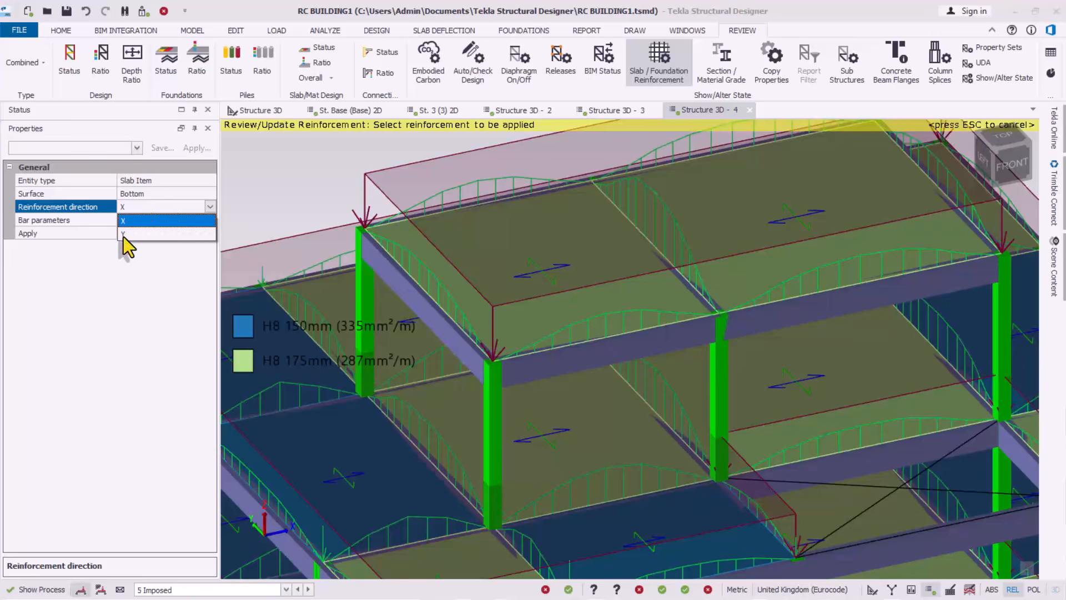
left_click(124, 222)
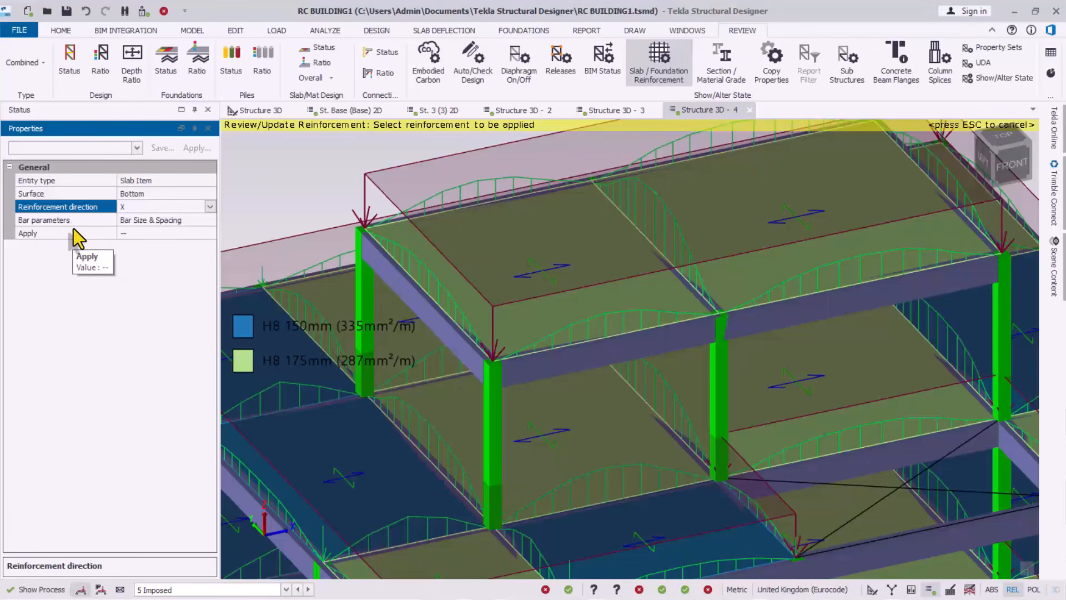
Keep Bar Size & Spacing parameters and pick up the H8 175mm bars from the slab
left_click(186, 225)
left_click(207, 221)
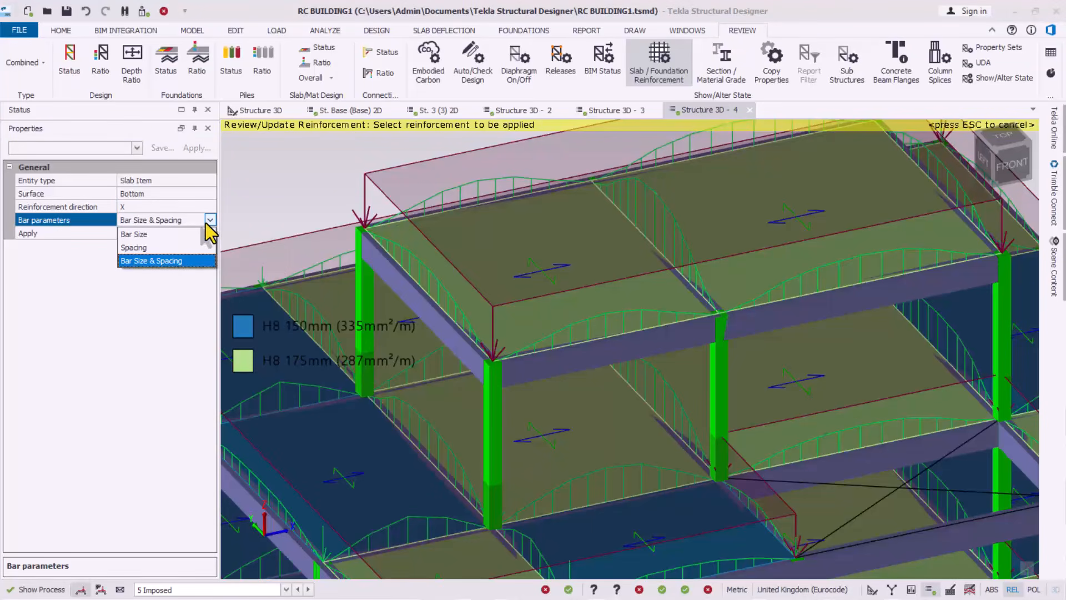
left_click(207, 221)
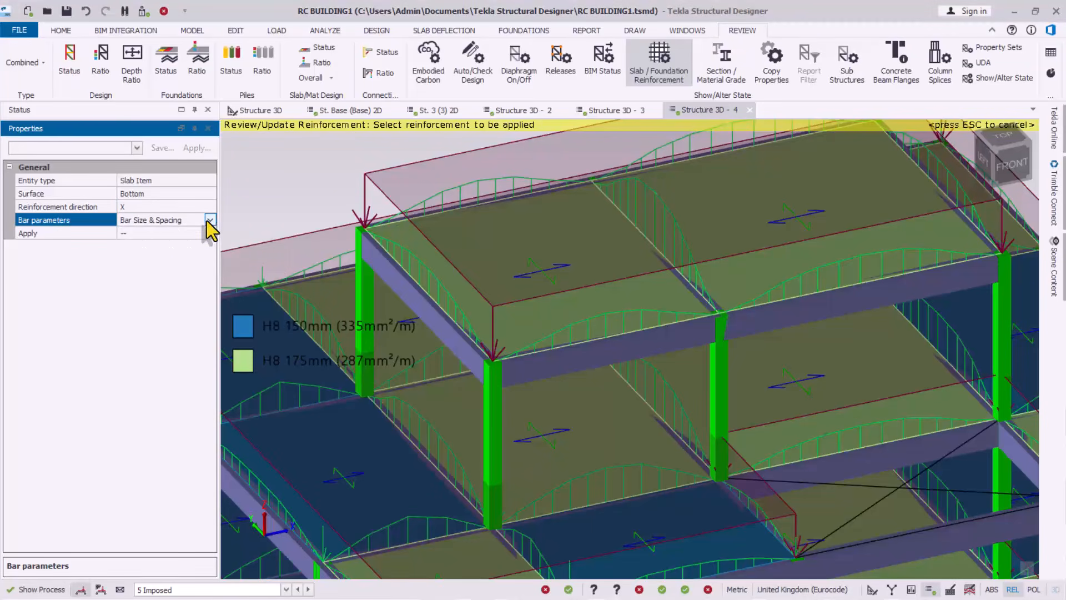
left_click(136, 230)
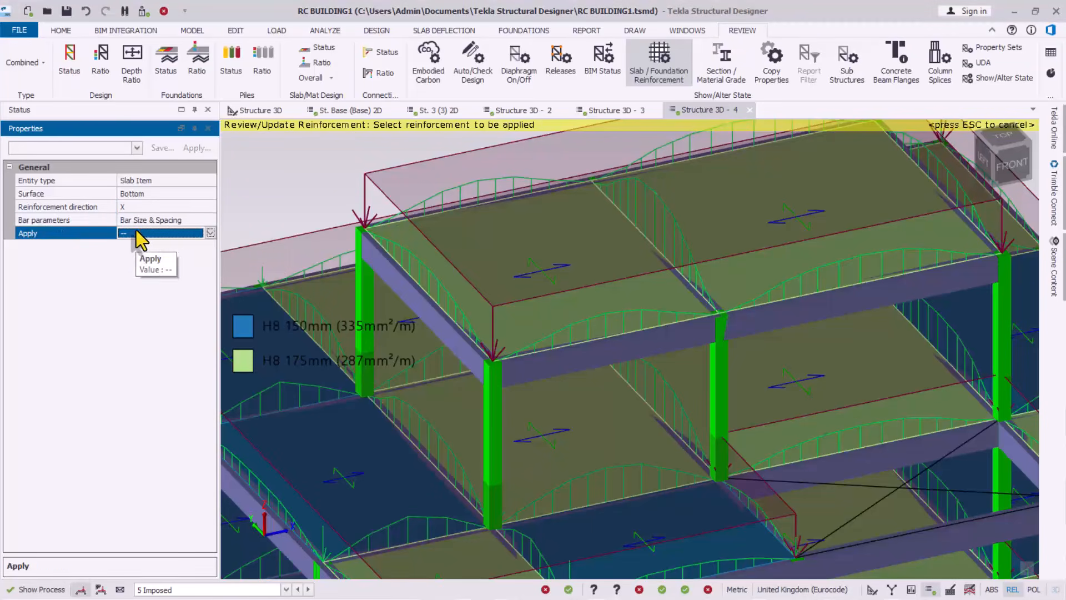
left_click(210, 233)
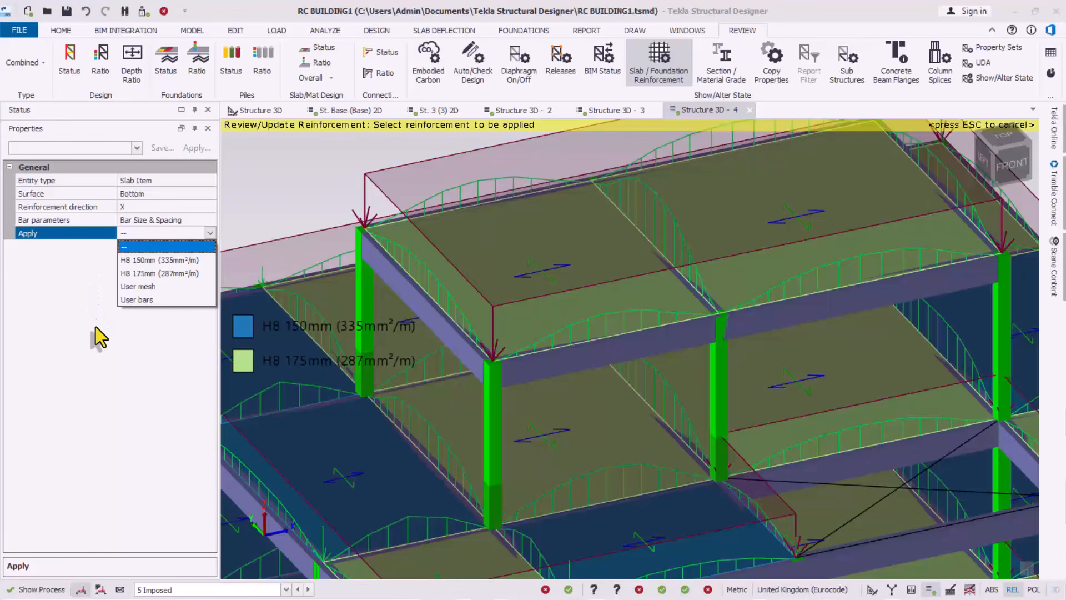
left_click(75, 304)
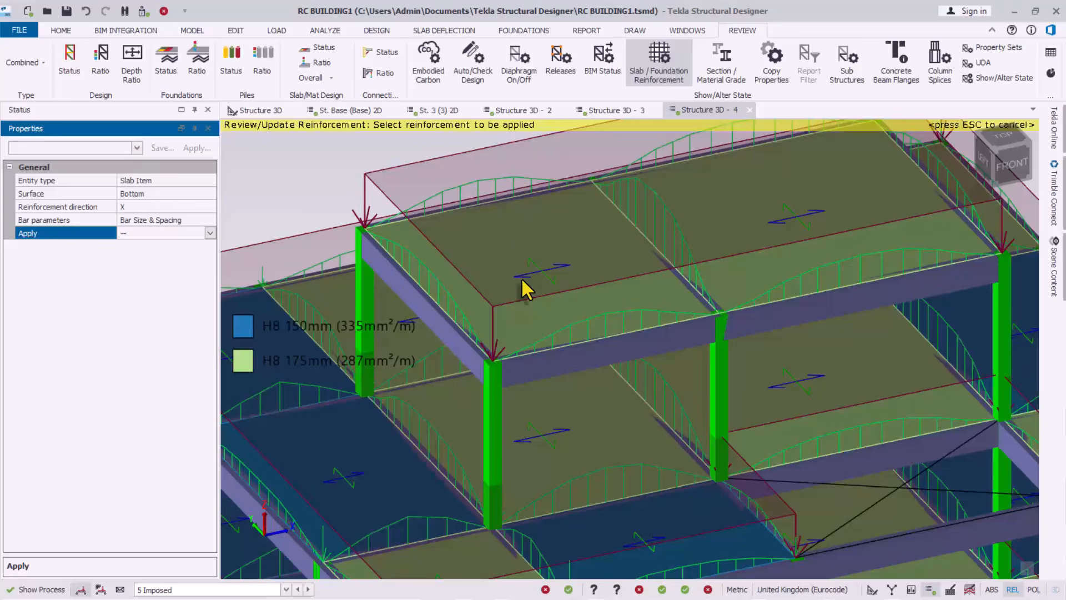
left_click(553, 254)
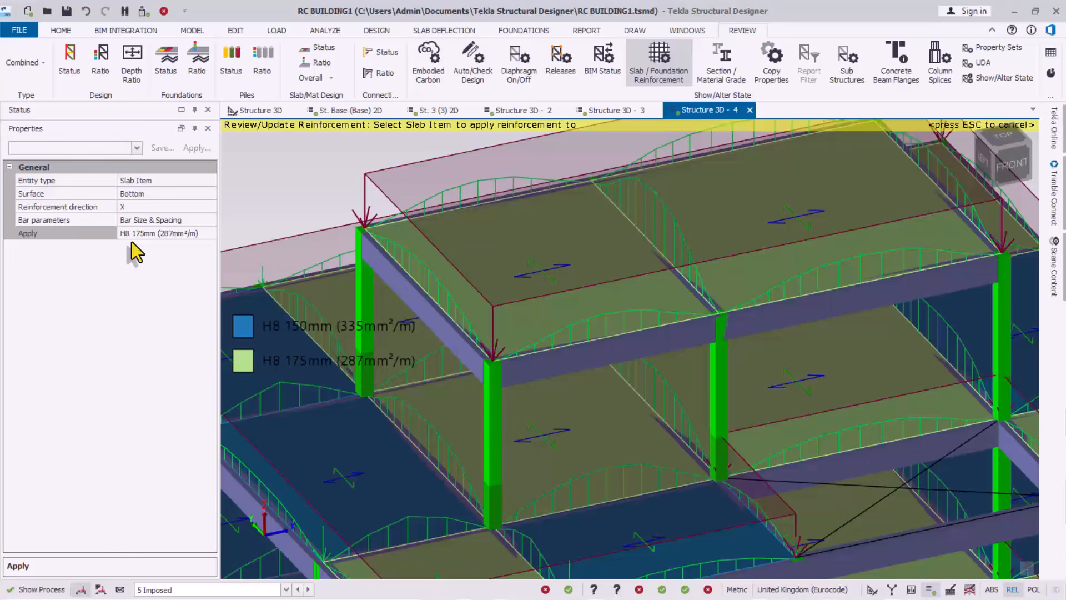
Switch the reinforcement to apply to User bars
left_click(191, 234)
left_click(210, 234)
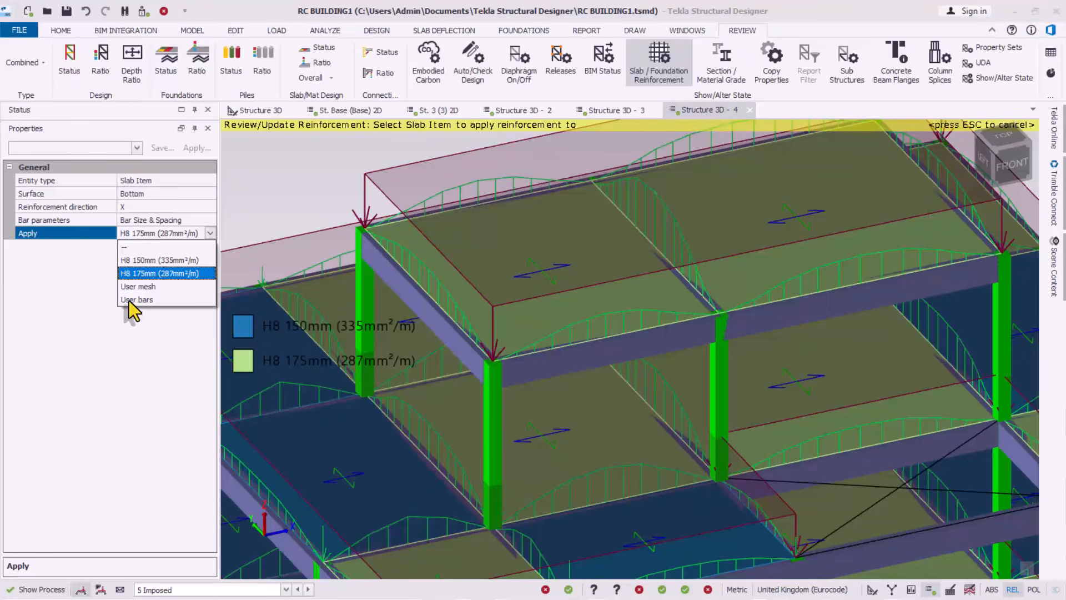
left_click(129, 299)
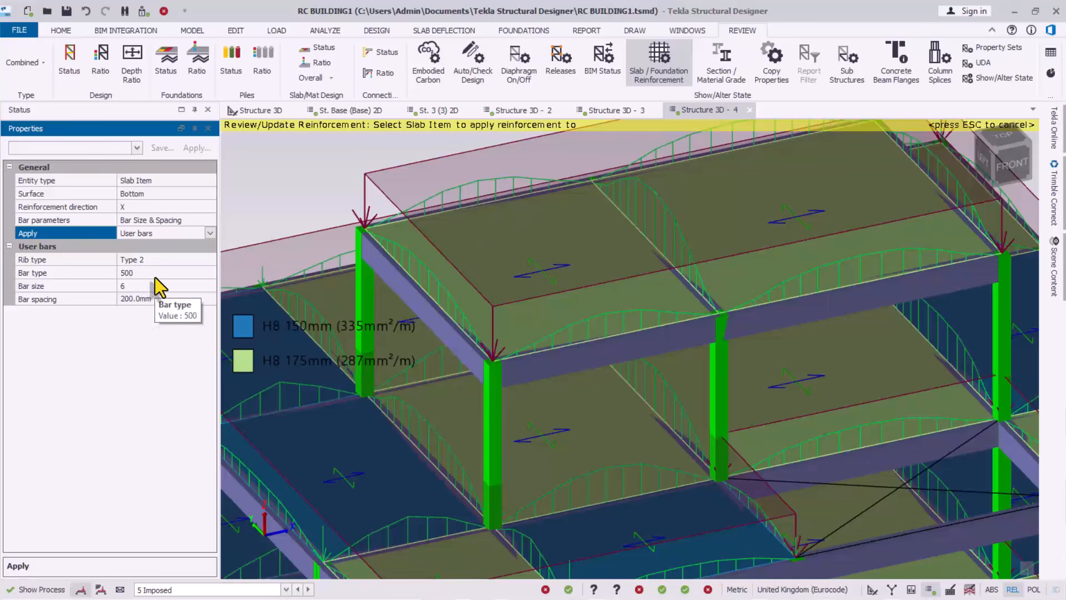
left_click(527, 247)
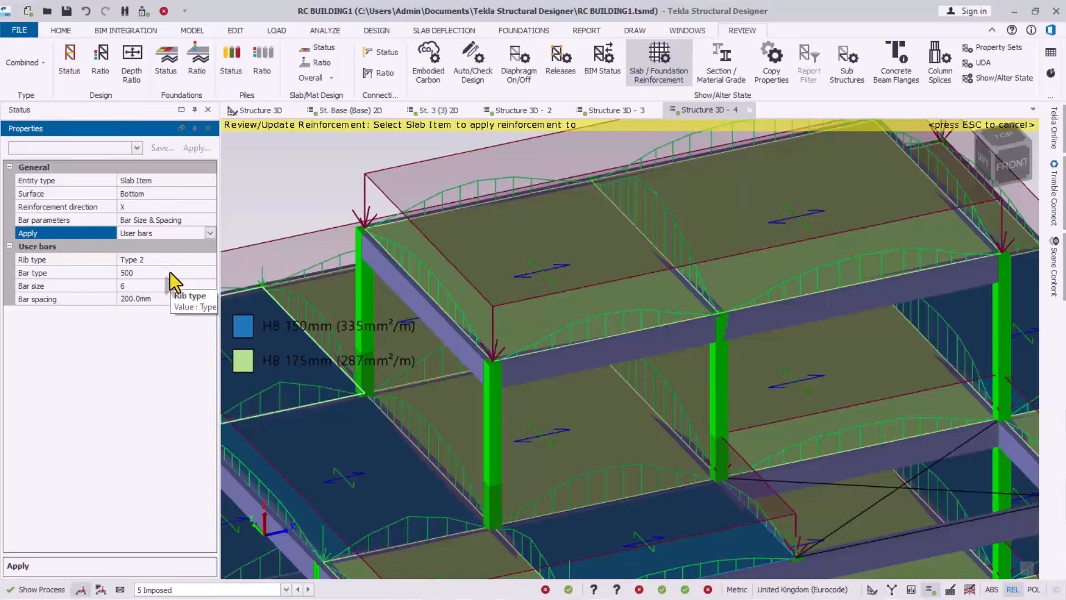
Set the user bars to size 12 at 150mm spacing and apply them to the top slab
left_click(156, 286)
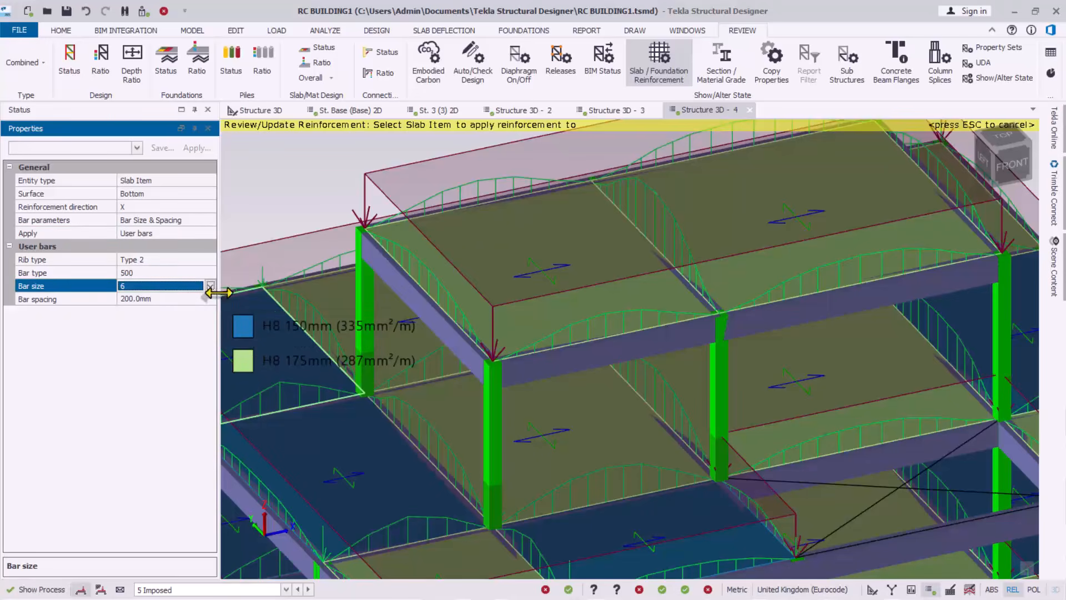
left_click(211, 286)
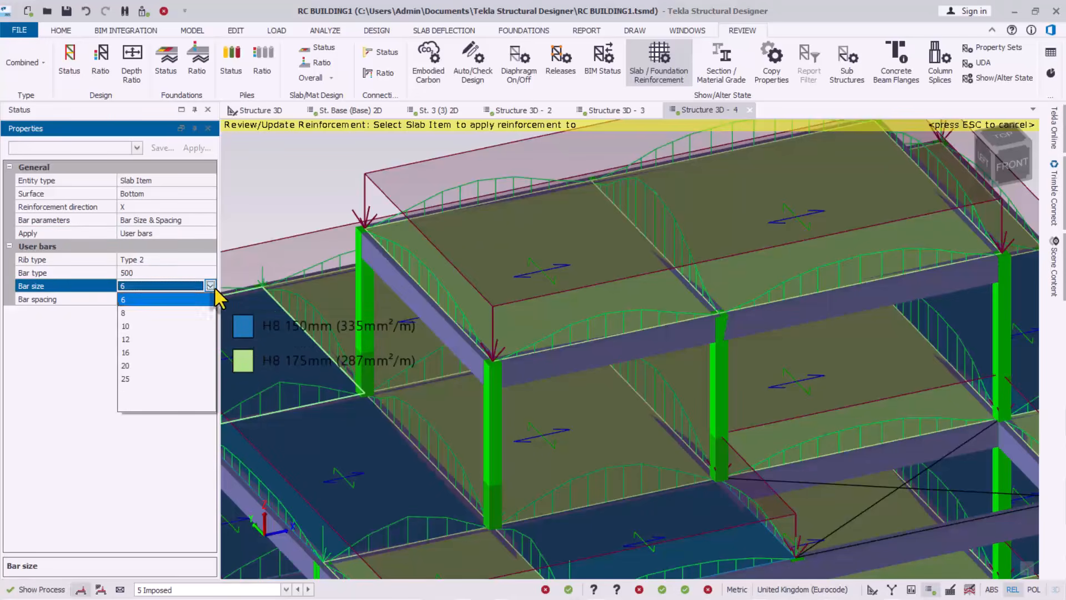
left_click(125, 340)
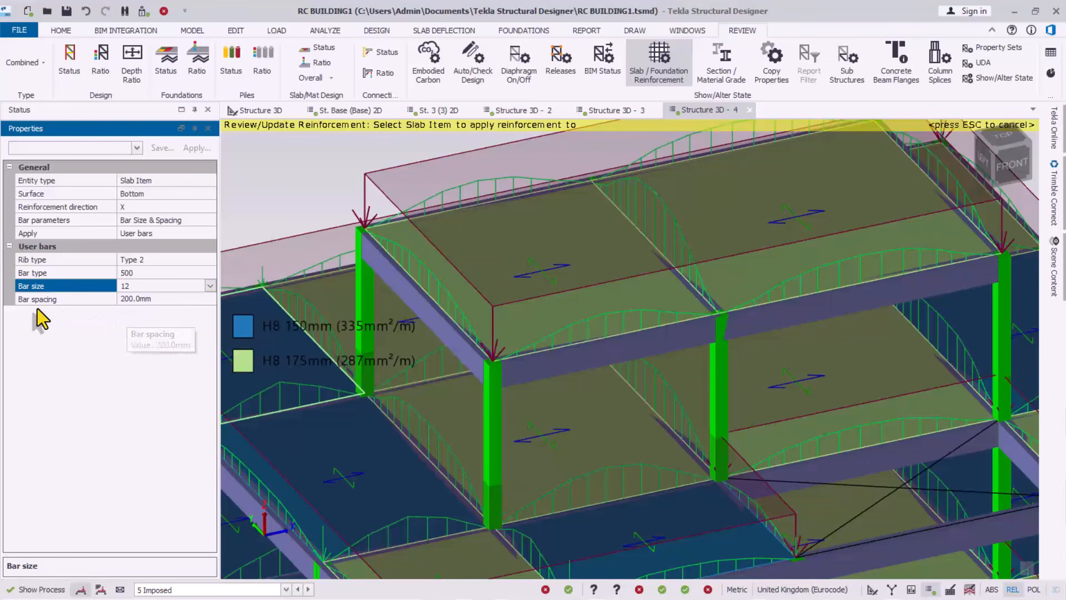
left_click(165, 299)
double_click(163, 301)
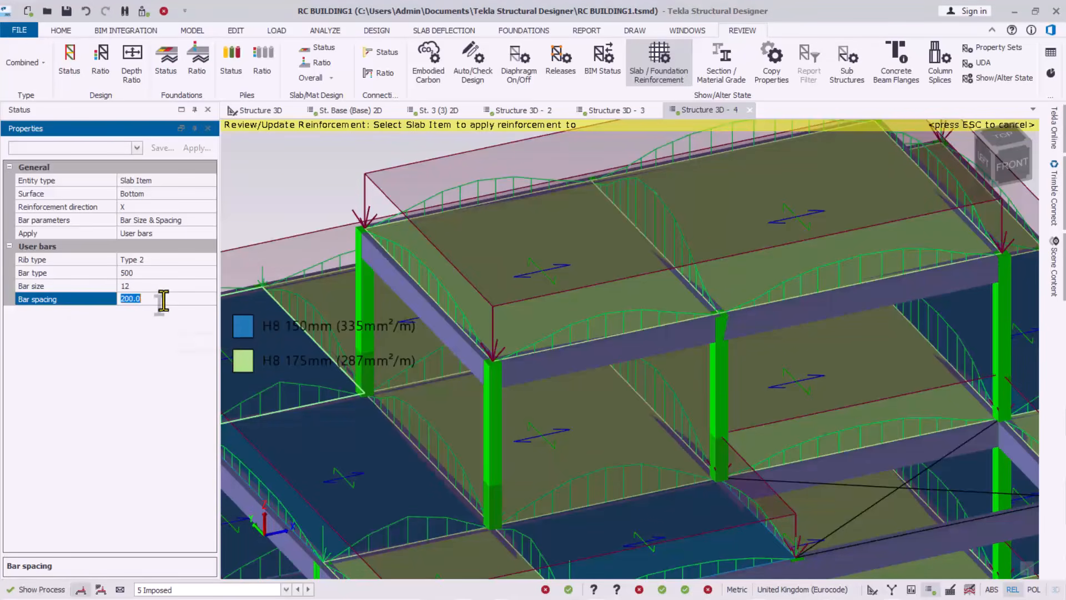
type("15")
key("Return")
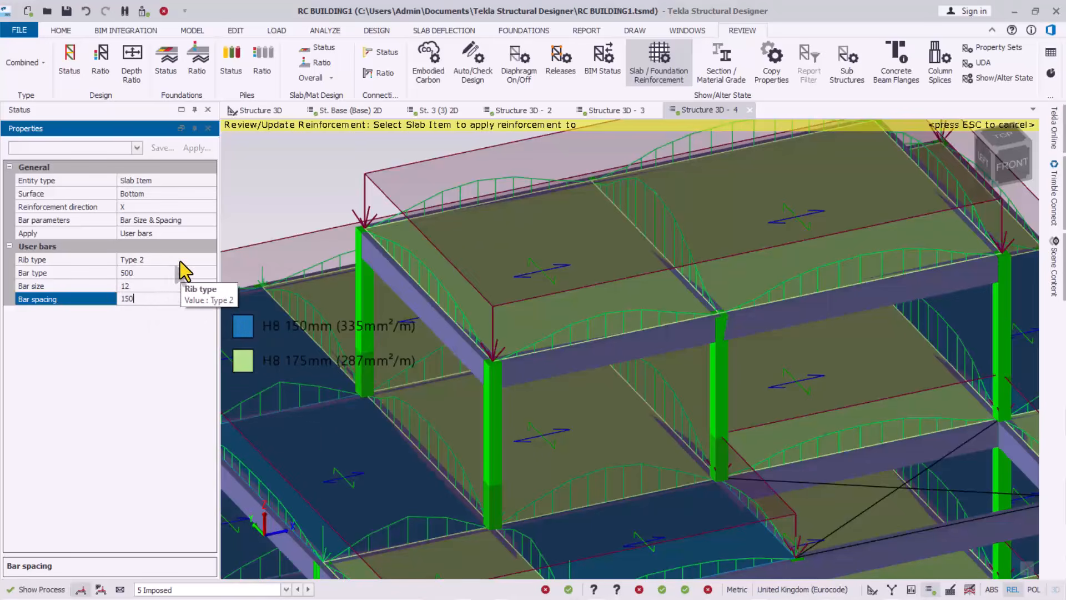
left_click(544, 244)
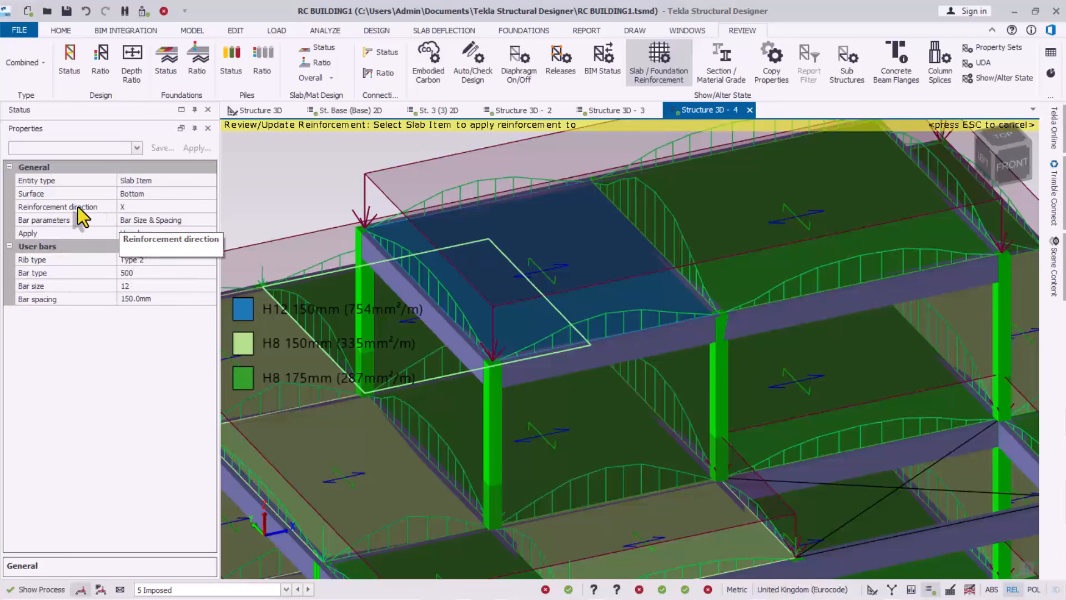
Apply the H12 150mm bottom X bars to the rear top slab and zoom out to check
left_click(717, 223)
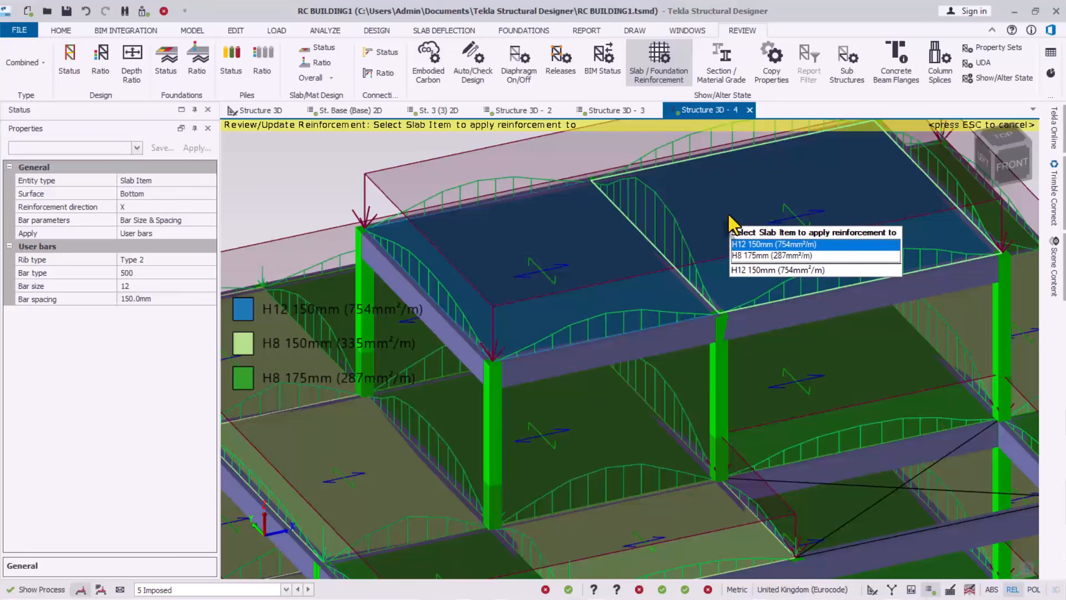
scroll(790, 226, "down", 2)
scroll(788, 230, "down", 3)
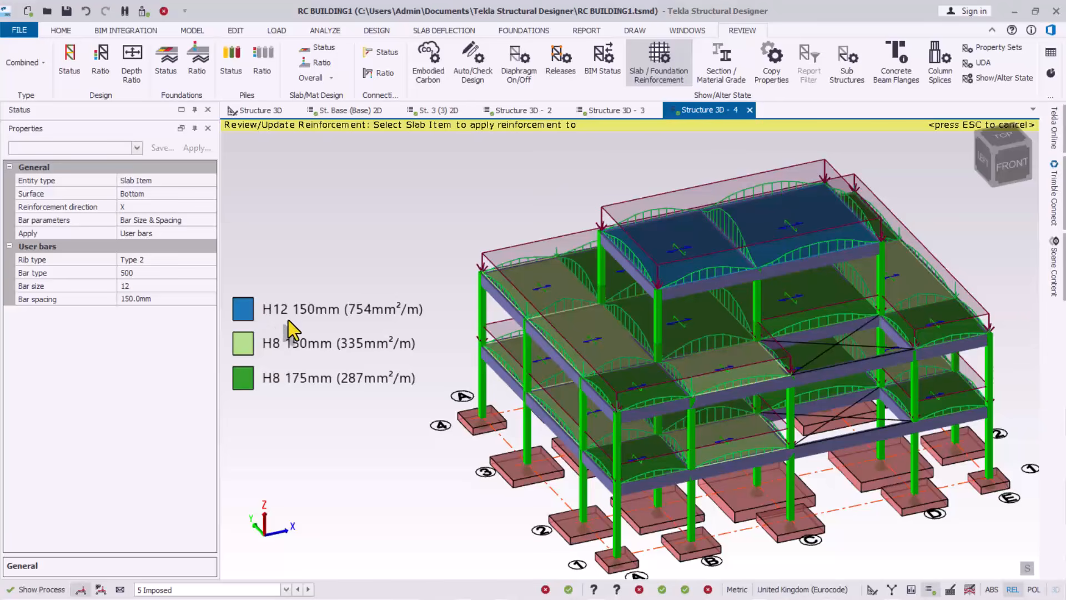
scroll(701, 232, "up", 1)
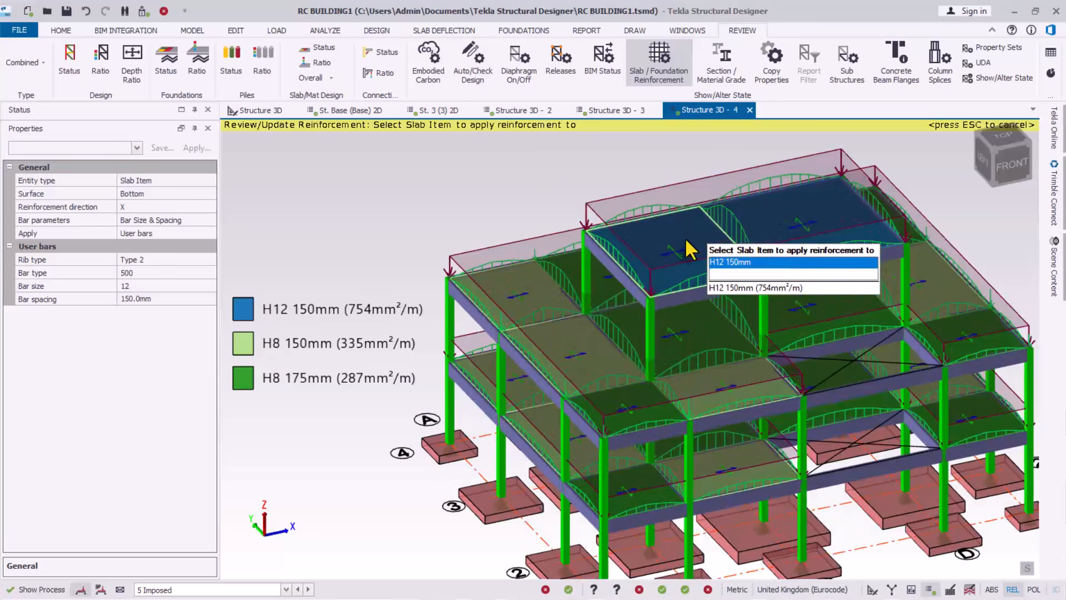
scroll(734, 283, "up", 1)
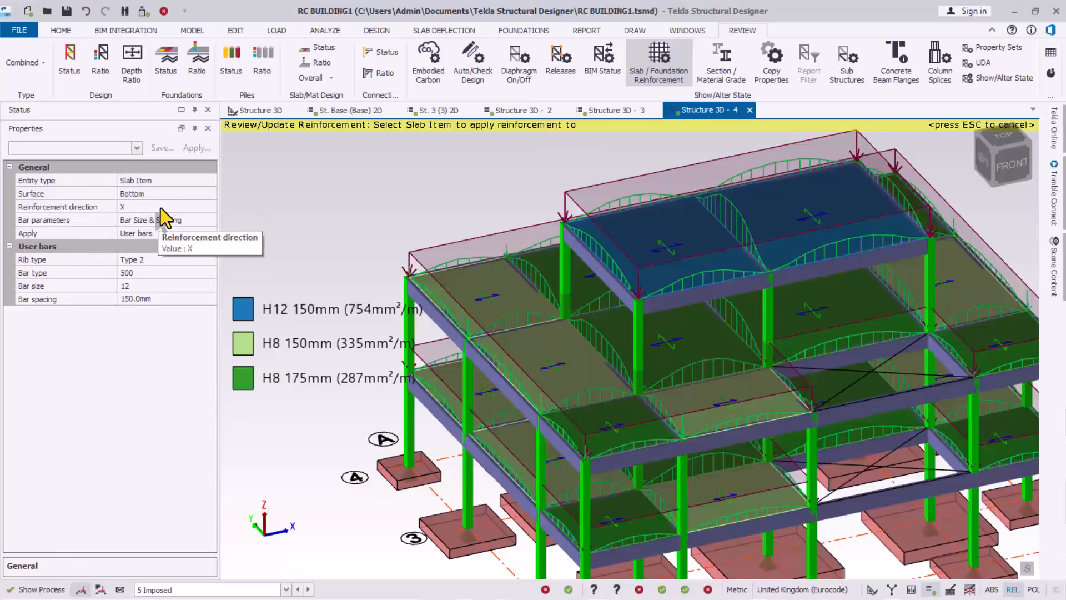
Switch the reinforcement direction to Y
left_click(189, 207)
left_click(210, 207)
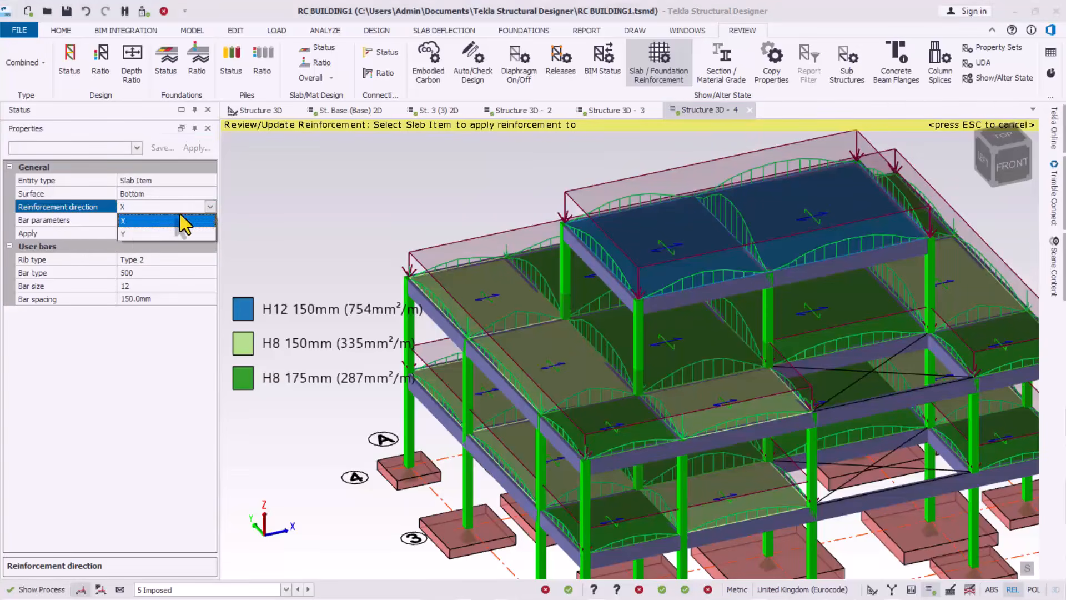
left_click(139, 234)
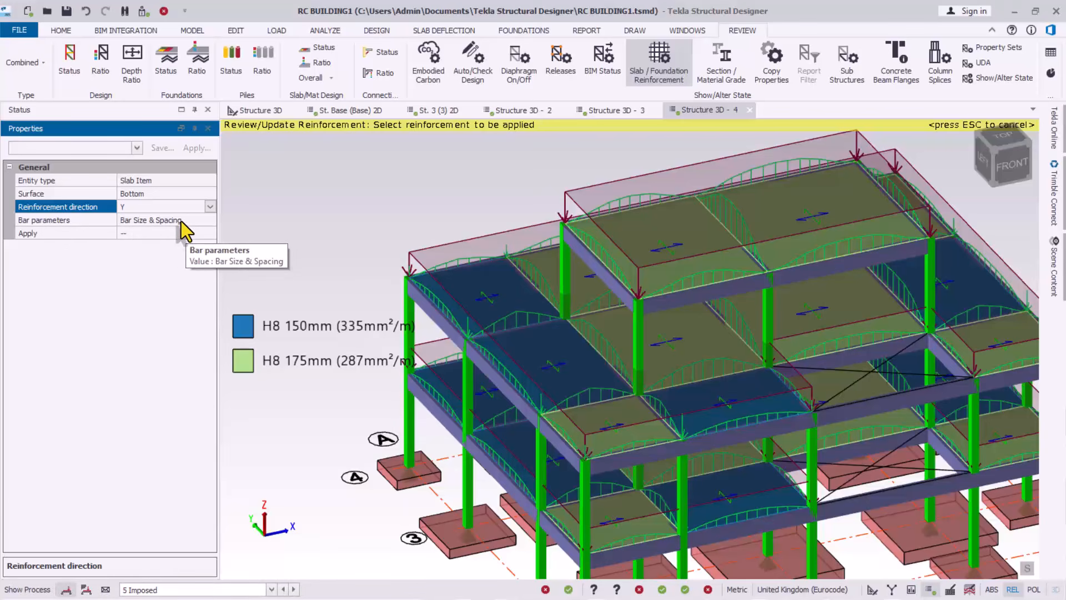
Pick up H8 175mm from a top-floor slab, reapply it there, and review the Apply choices
scroll(889, 175, "up", 3)
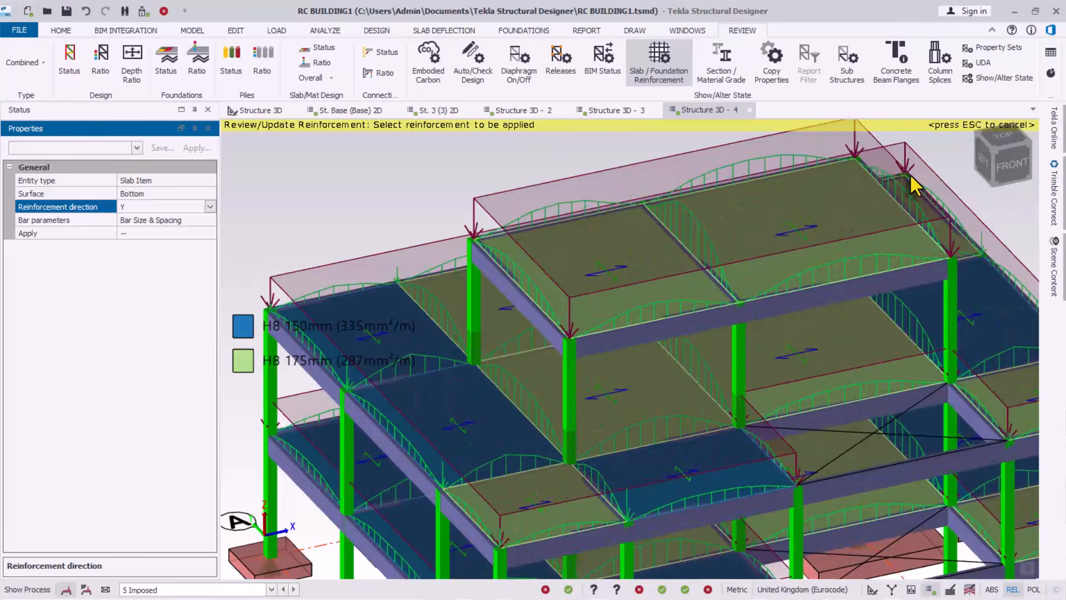
left_click(584, 254)
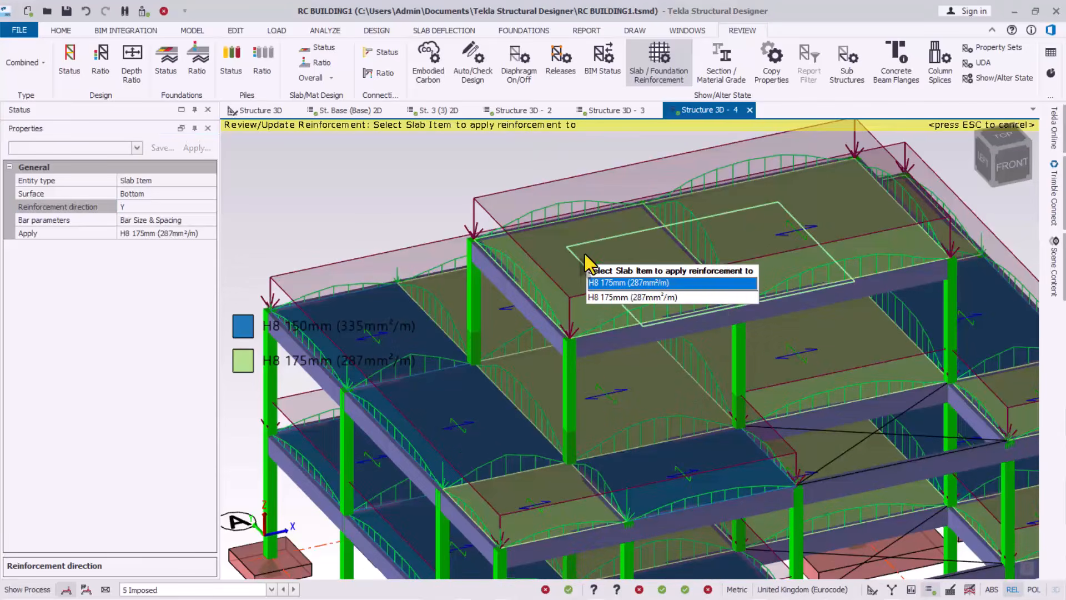
left_click(582, 238)
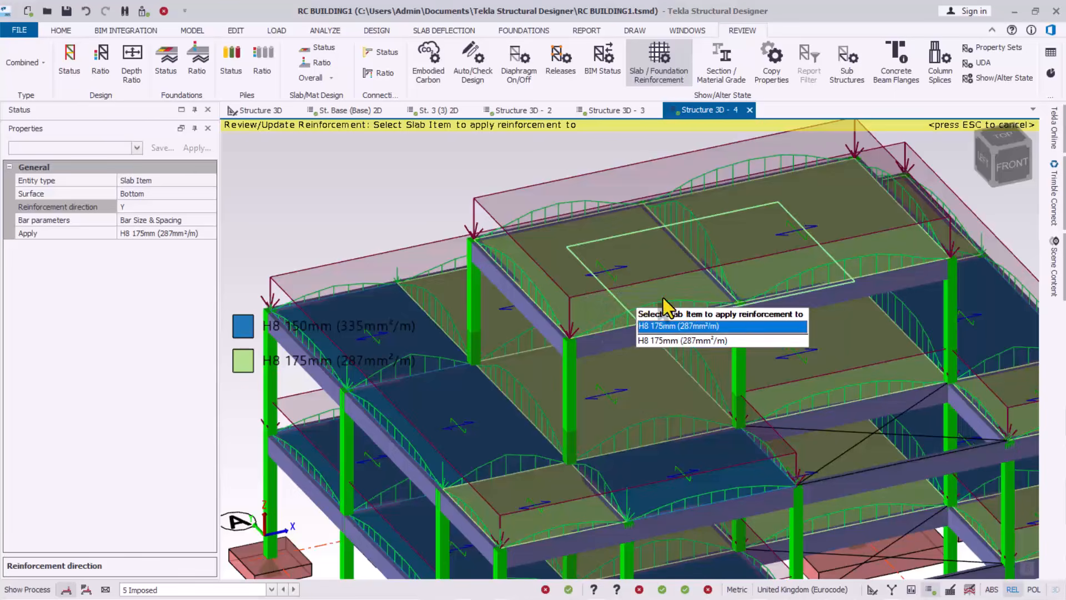
right_click_drag(616, 321, 491, 279)
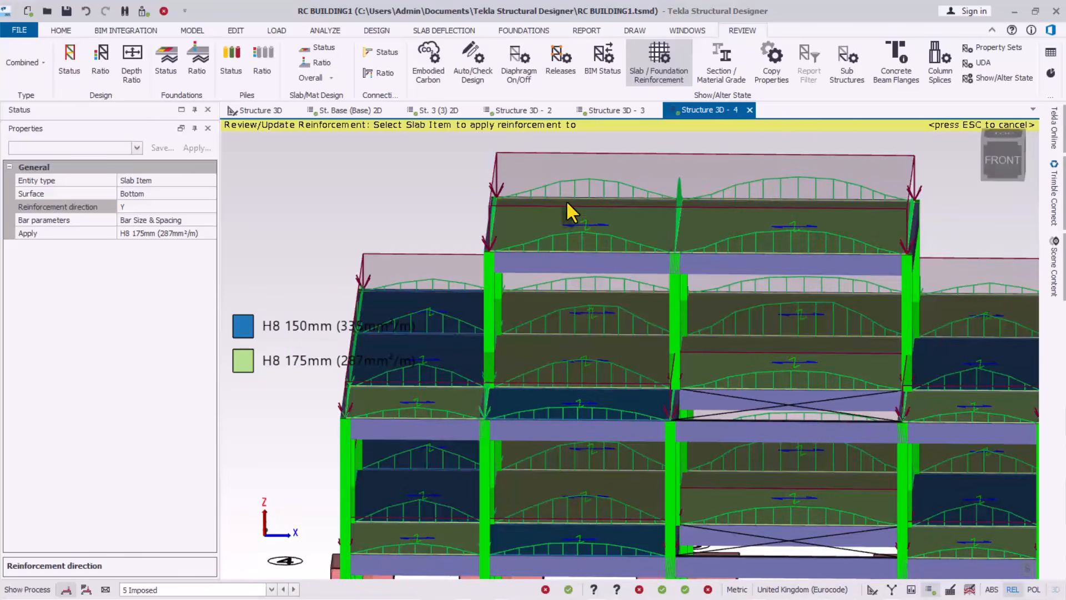
right_click_drag(566, 202, 592, 230)
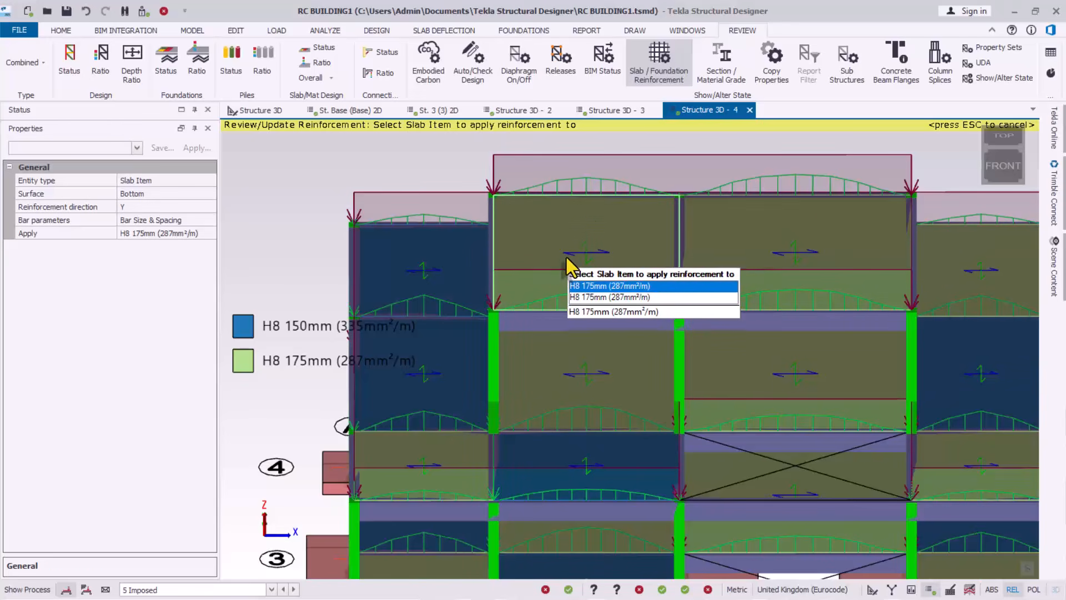
right_click_drag(550, 260, 659, 271)
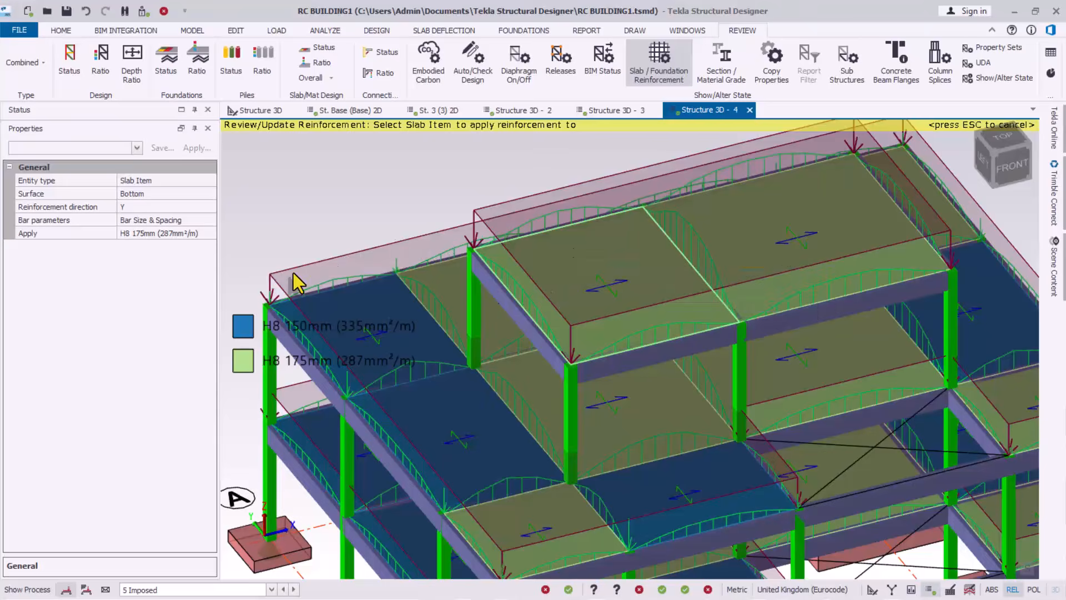
left_click(170, 235)
left_click(210, 233)
Switch to user bars and apply H12 150mm bottom Y bars to both top-level slabs
left_click(139, 299)
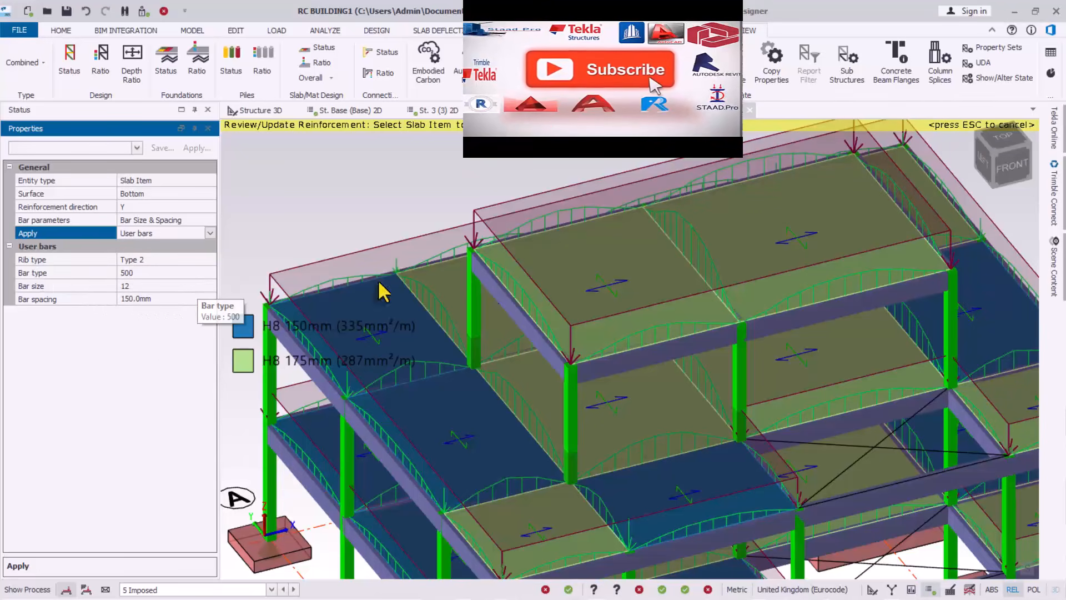
left_click(607, 258)
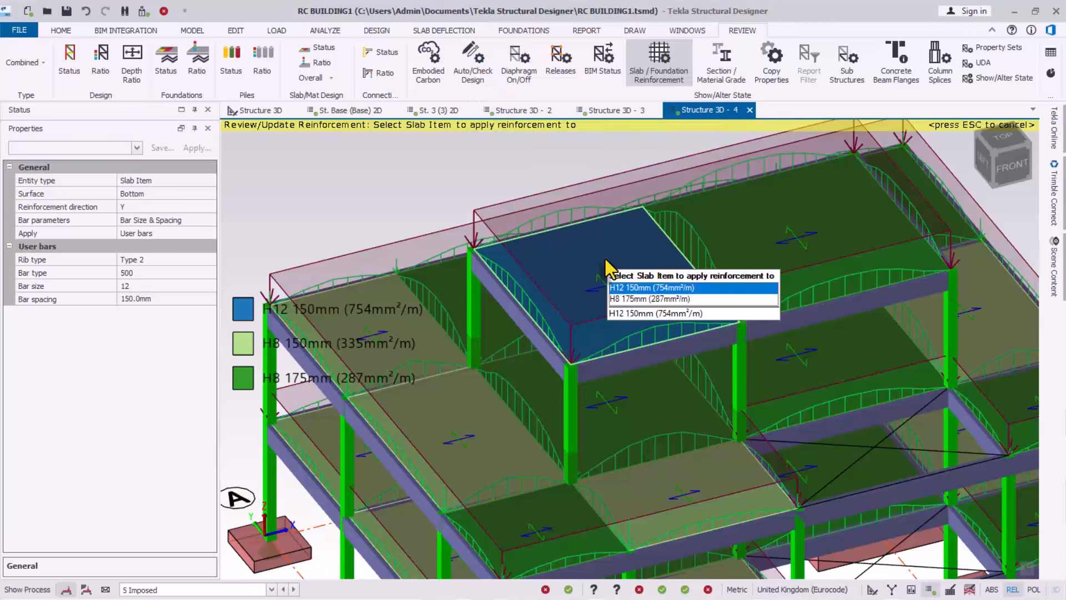
left_click(740, 242)
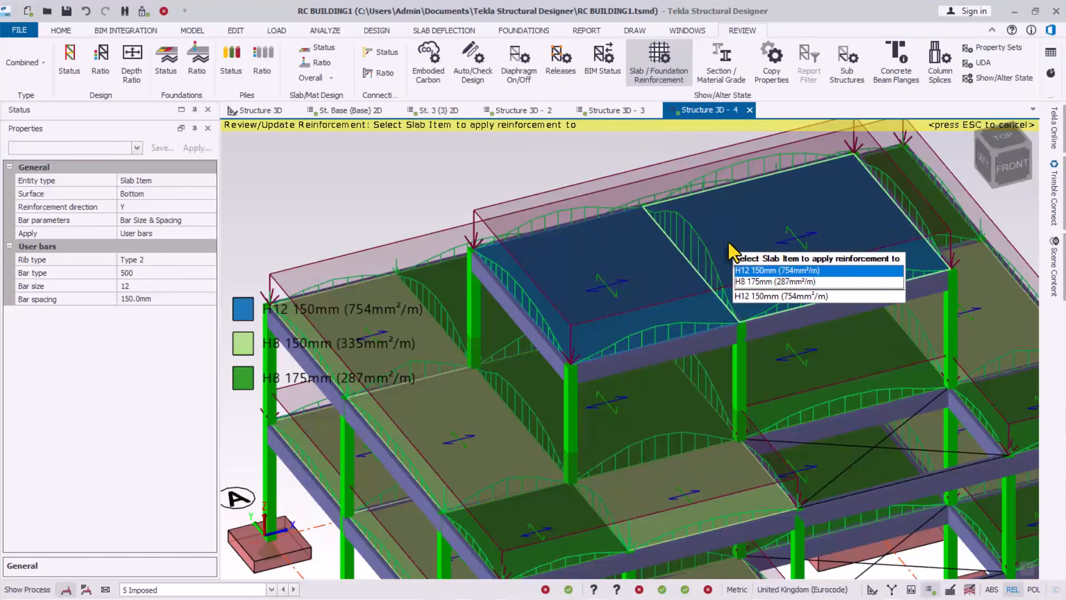
Orbit and zoom to verify the top slabs' H12 Y bars, then end slab selection
scroll(666, 244, "down", 1)
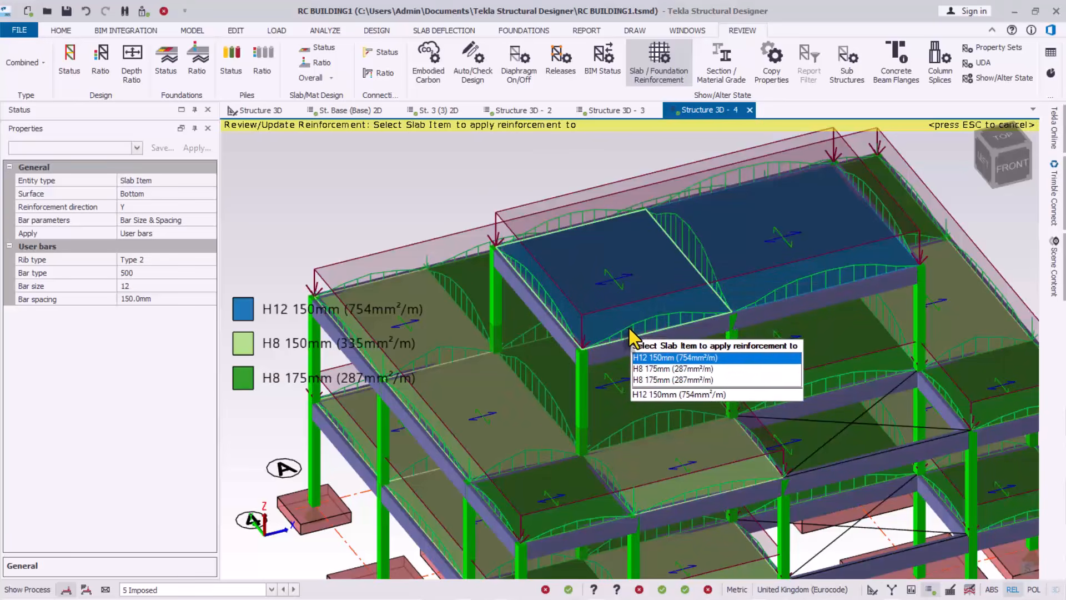
scroll(645, 319, "up", 5)
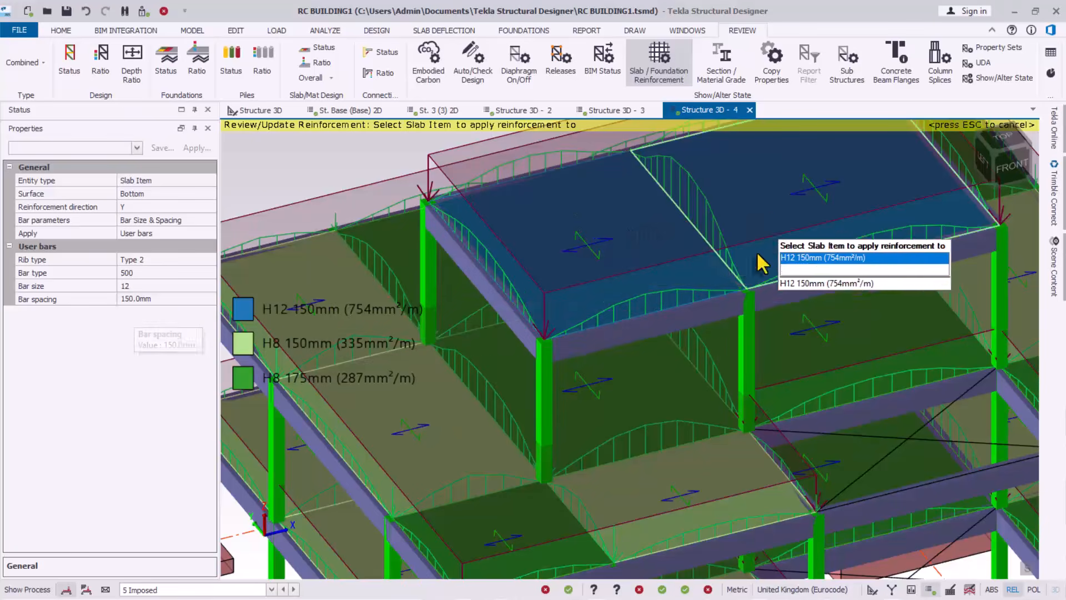
scroll(636, 315, "down", 5)
mouse_move(694, 371)
middle_mouse_down()
mouse_move(562, 316)
mouse_move(347, 318)
mouse_move(420, 305)
mouse_move(601, 302)
mouse_move(742, 386)
mouse_move(691, 361)
middle_mouse_up()
scroll(556, 295, "up", 2)
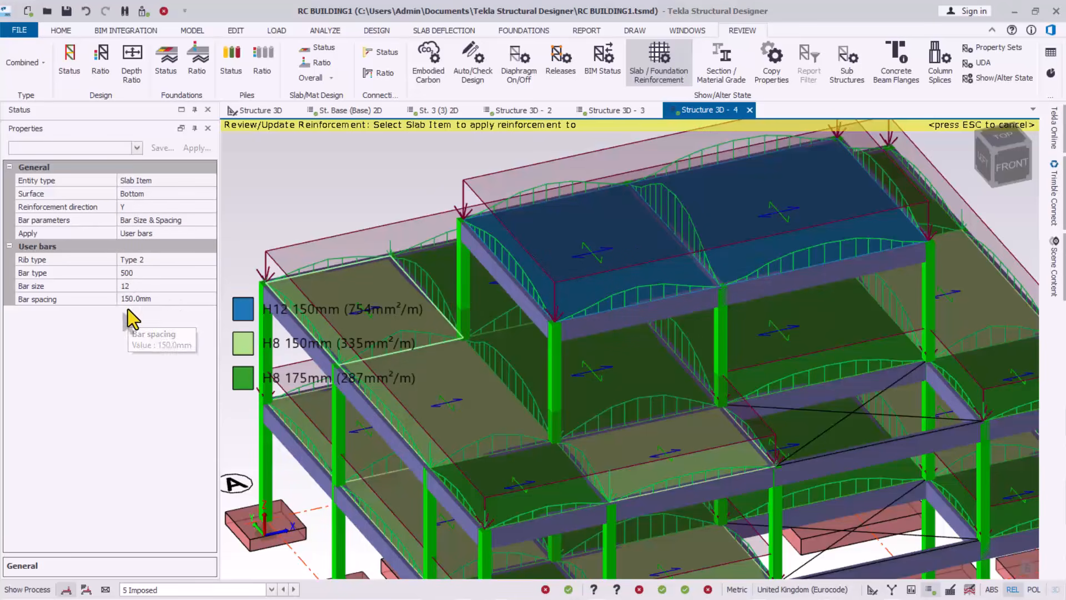
scroll(669, 300, "down", 3)
right_click_drag(658, 348, 574, 384)
scroll(707, 368, "down", 4)
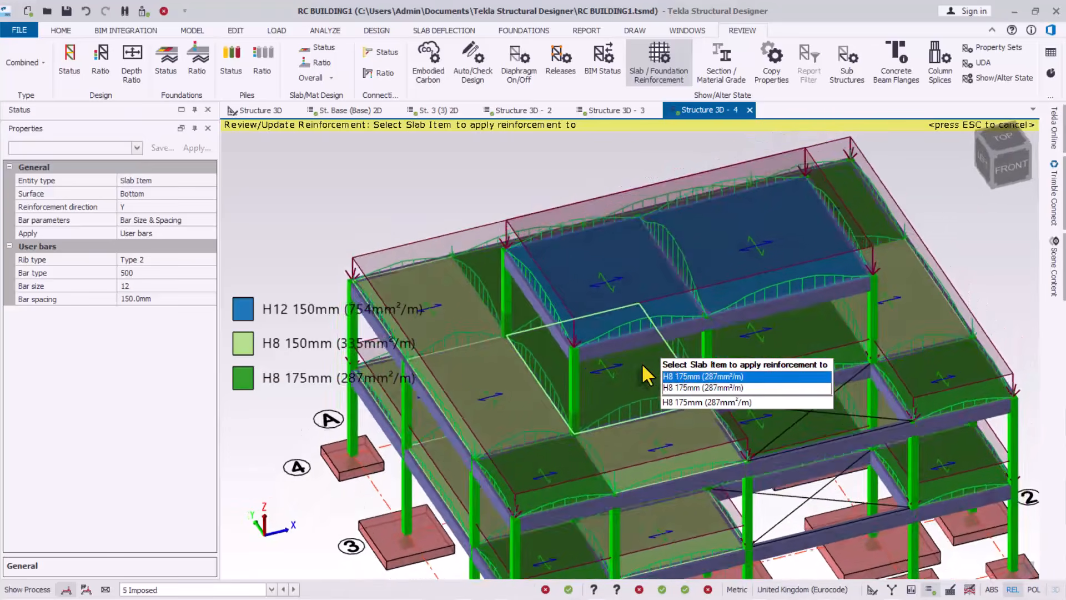
scroll(606, 245, "up", 3)
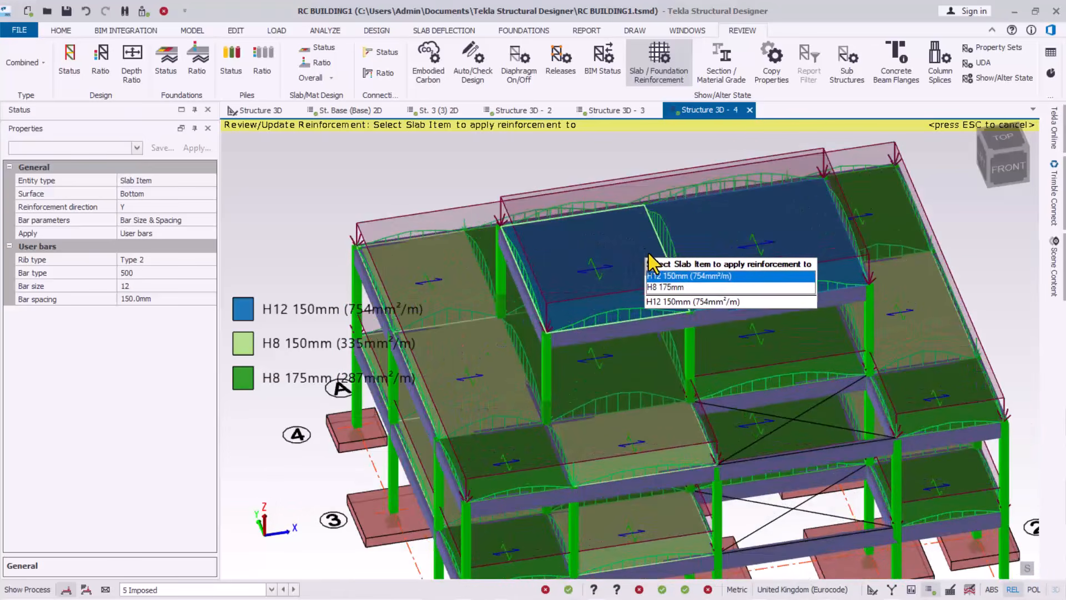
scroll(681, 308, "up", 1)
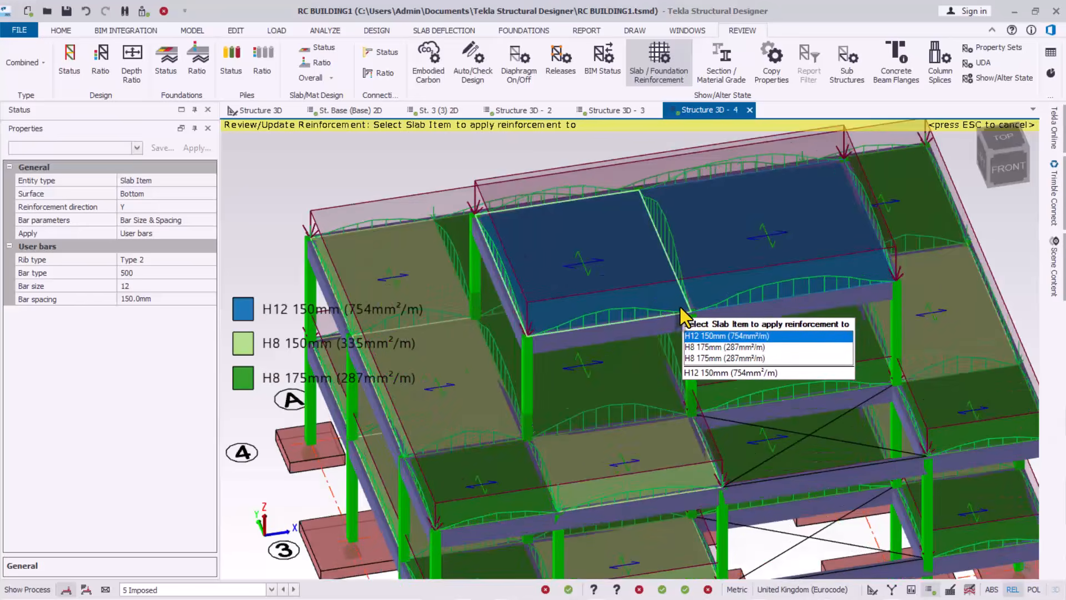
scroll(639, 331, "down", 1)
right_click_drag(691, 399, 636, 313)
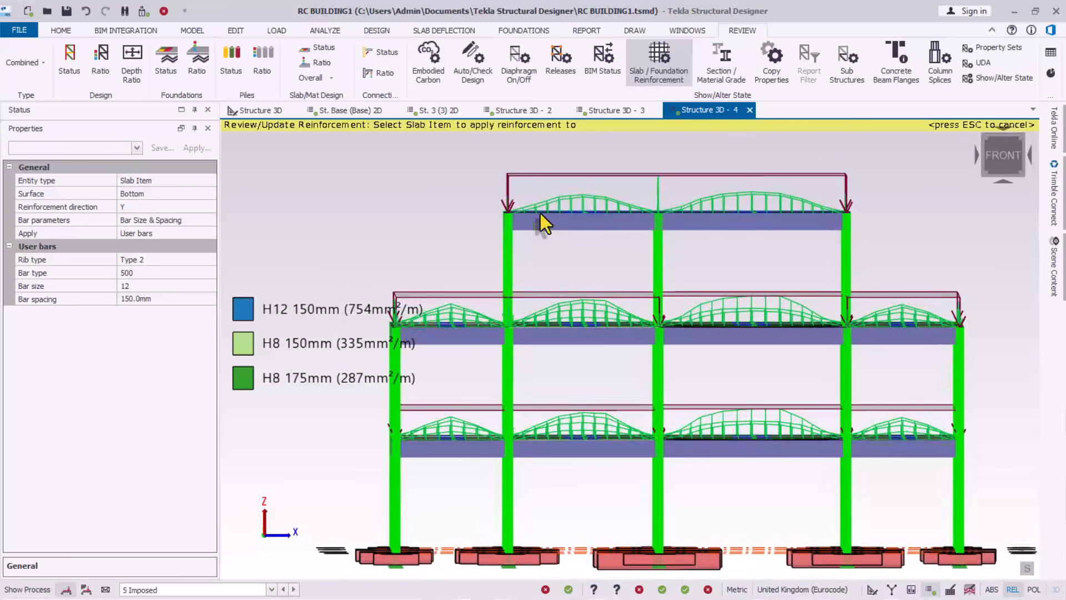
left_click_drag(440, 175, 431, 242)
right_click_drag(648, 254, 671, 306)
mouse_move(641, 299)
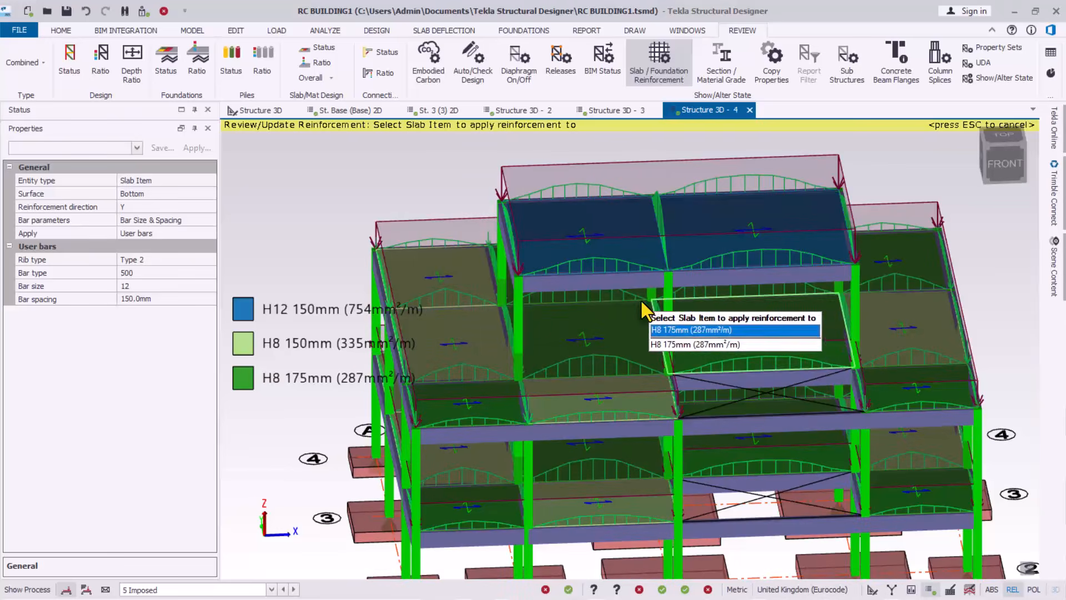
scroll(584, 225, "down", 2)
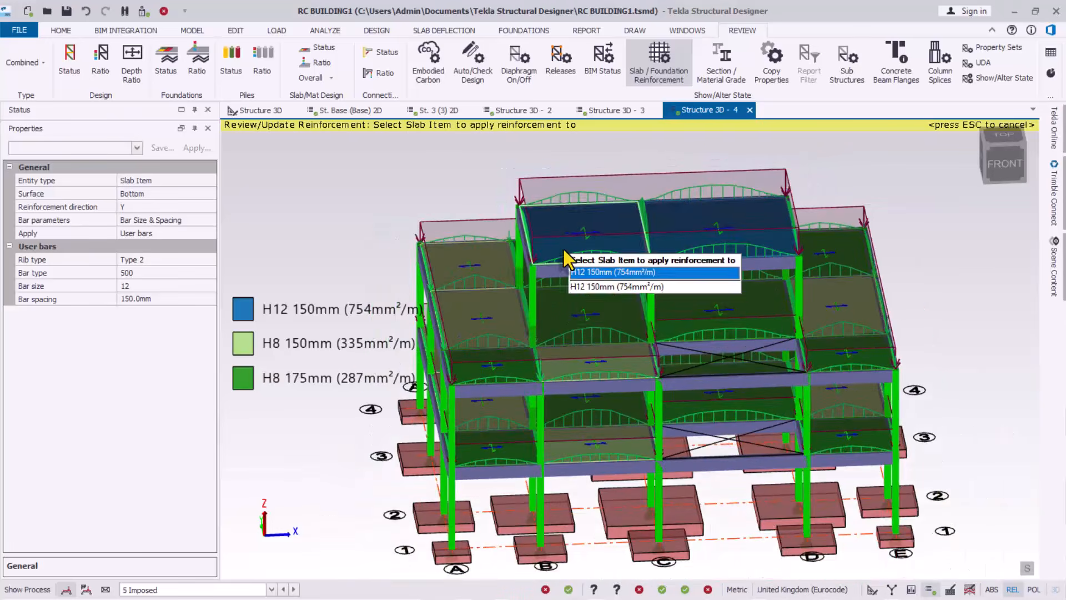
right_click_drag(609, 289, 606, 321)
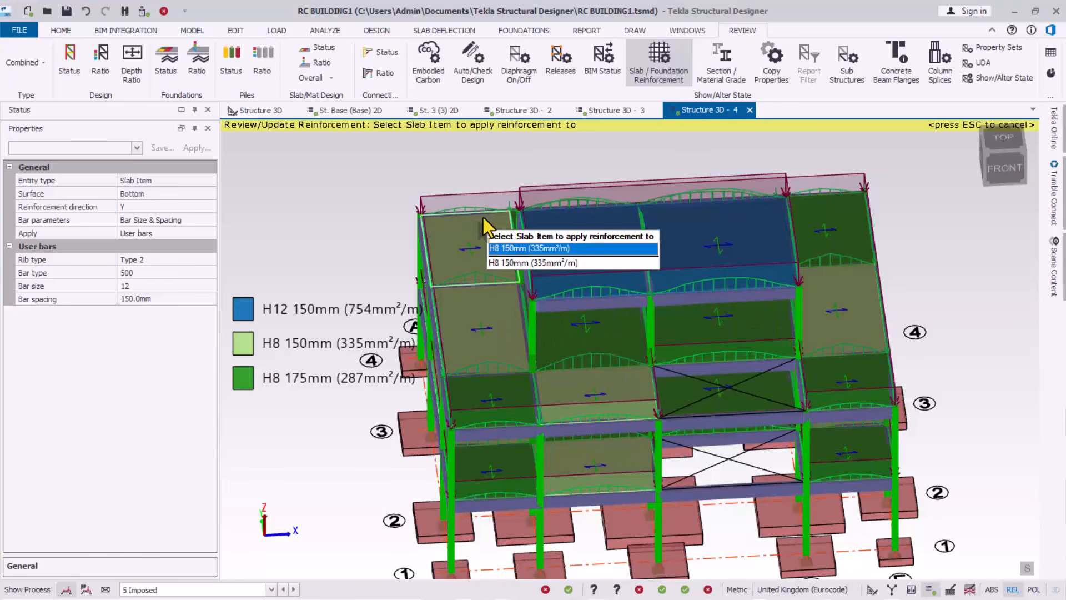
left_click(405, 188)
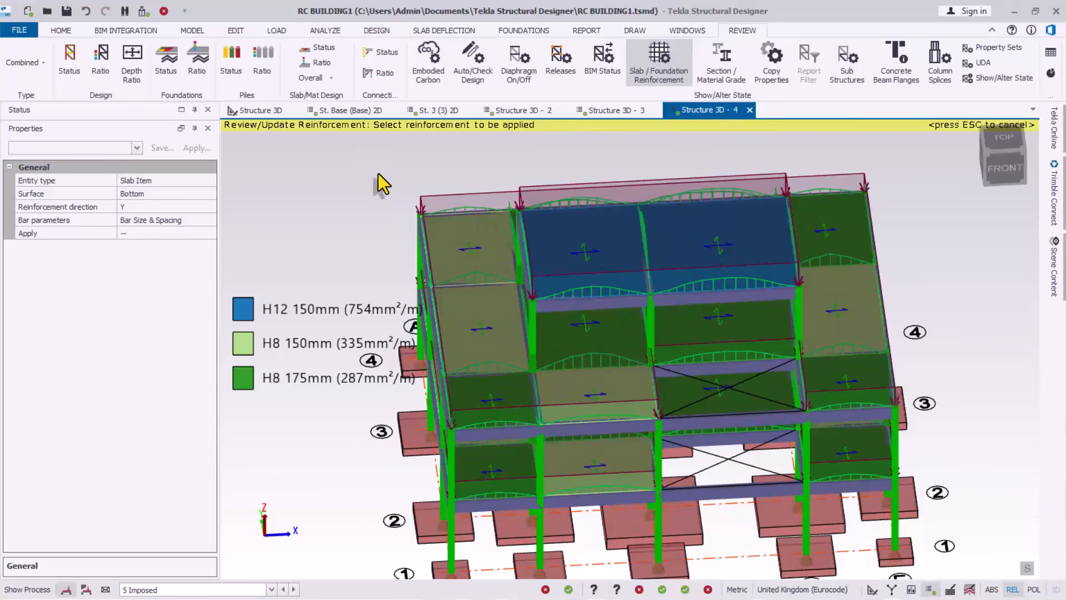
Exit reinforcement editing and orbit to confirm slab Sl 30 has H12-150 bottom bars both ways
key("Escape")
scroll(667, 270, "up", 2)
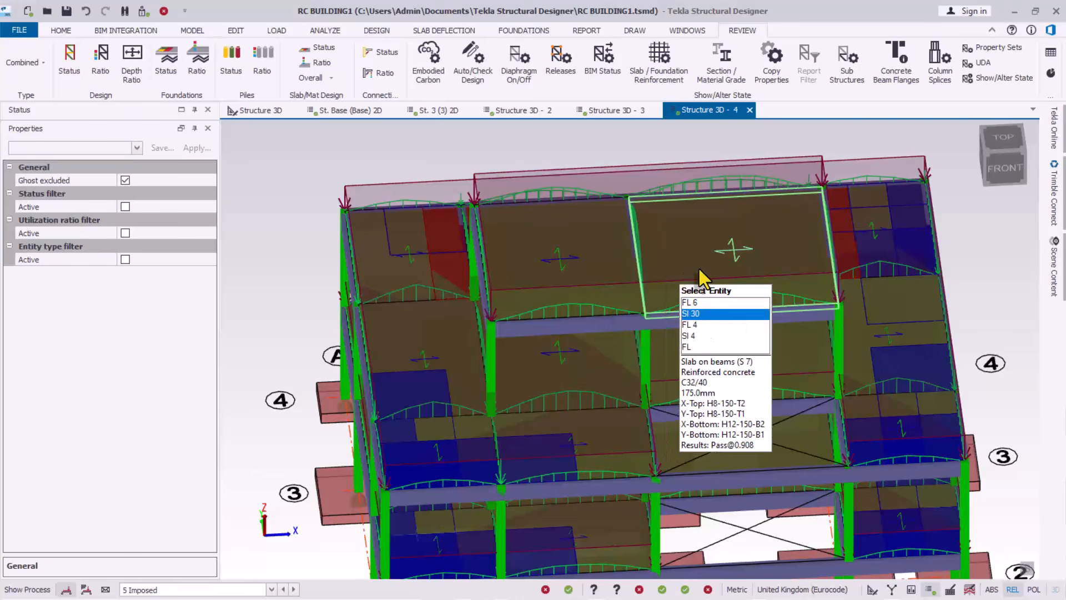
right_click_drag(708, 297, 614, 225)
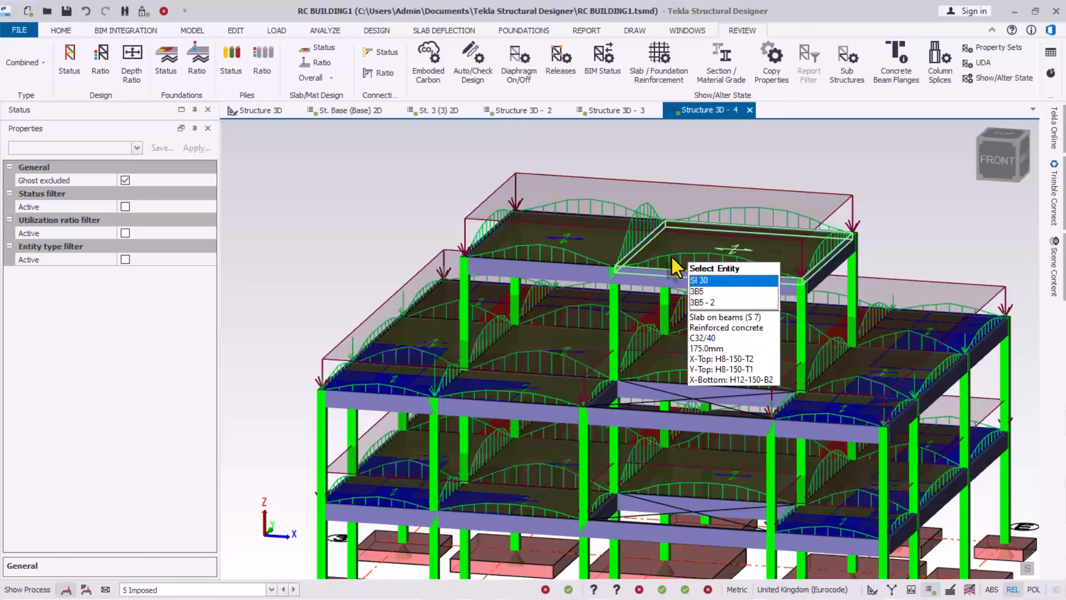
right_click_drag(565, 253, 679, 286)
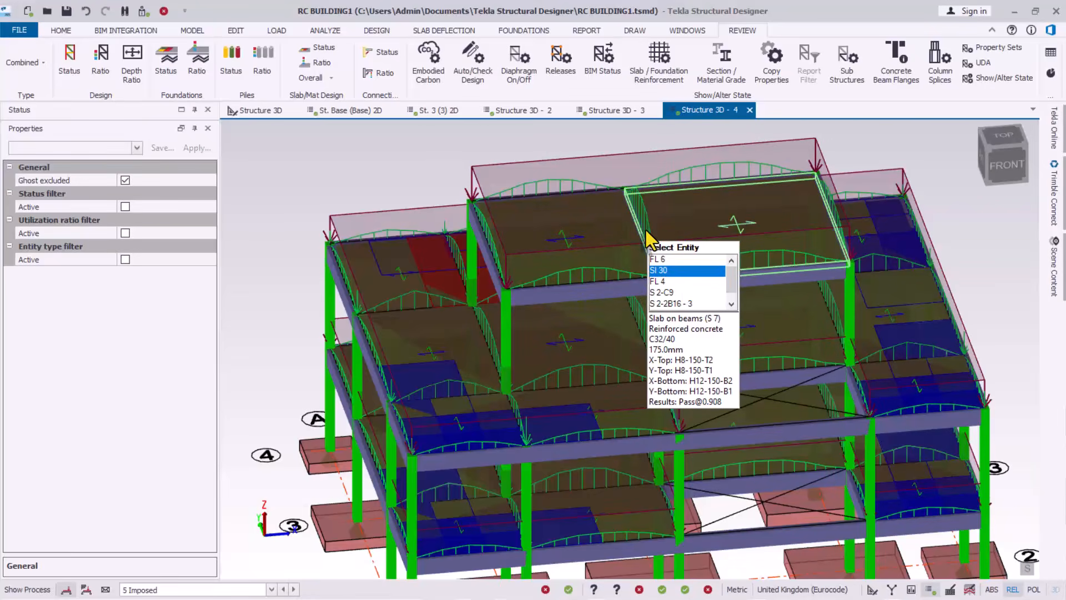
Close the Structure 3D - 3 and 3D - 2 views and restore the status panel
left_click(619, 114)
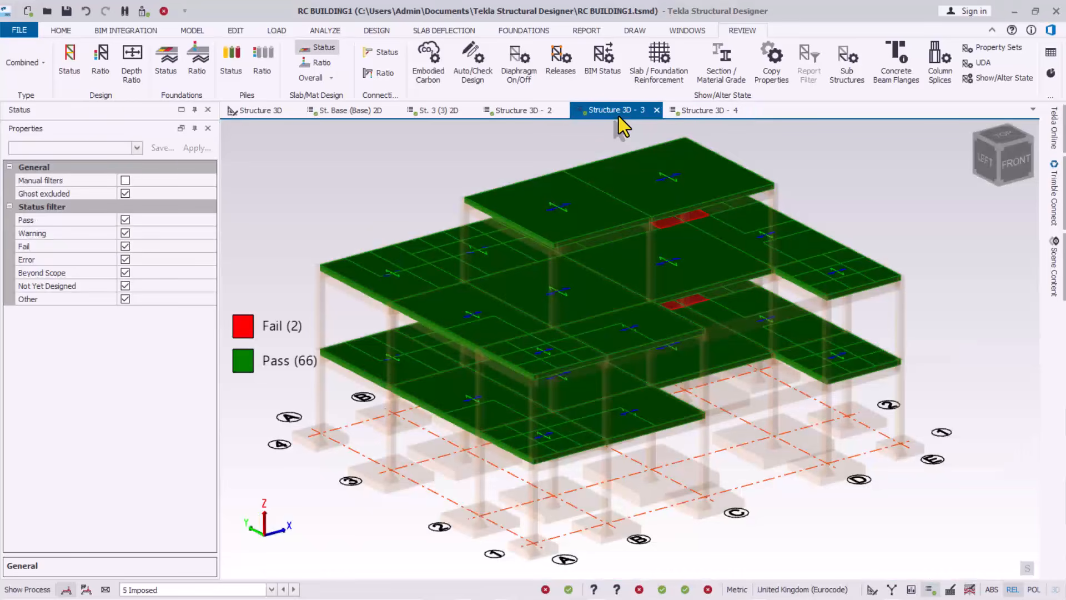
left_click(656, 110)
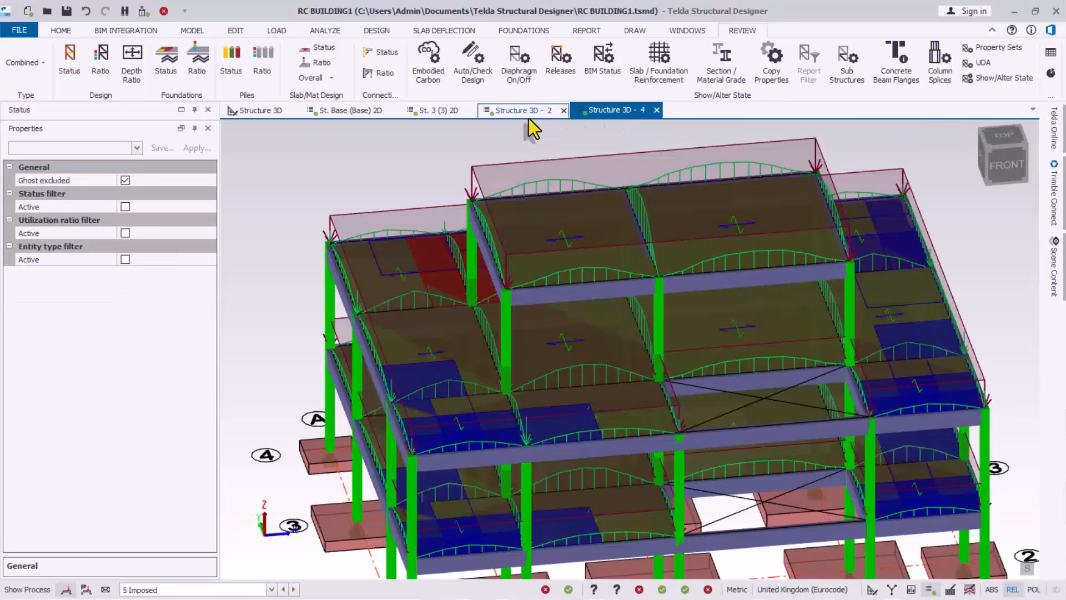
left_click(525, 113)
left_click(563, 110)
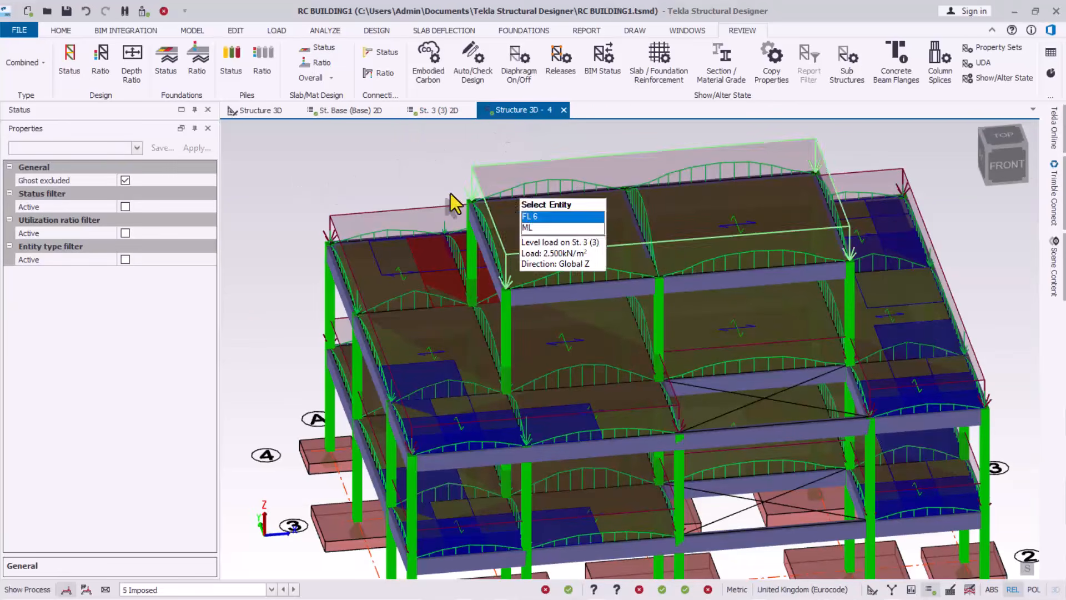
left_click(181, 128)
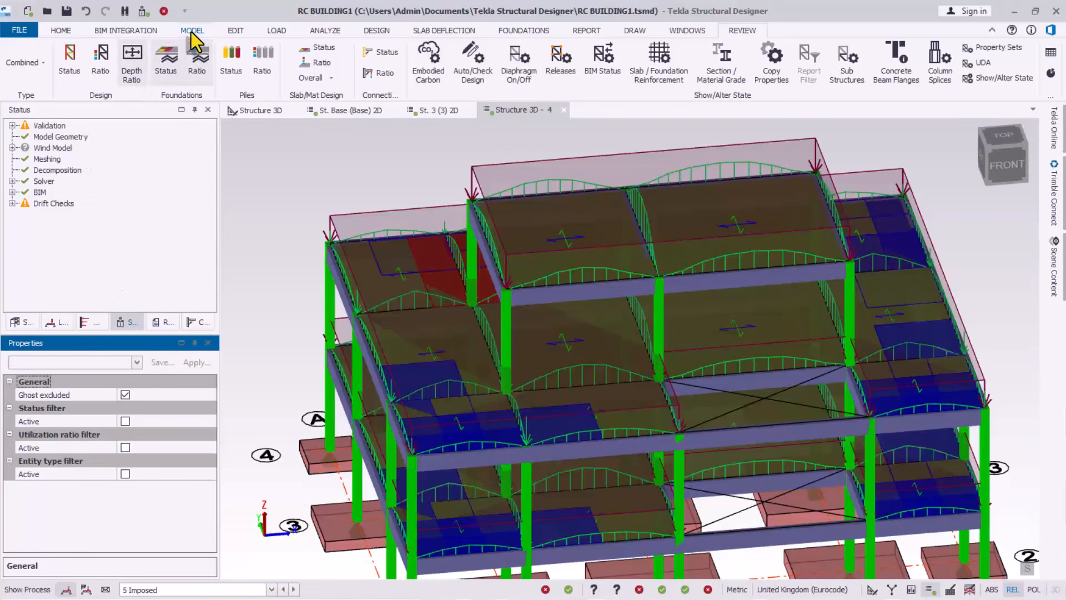
Validate the model and select level St. 3 (3) under Levels in the Structure tree
left_click(144, 11)
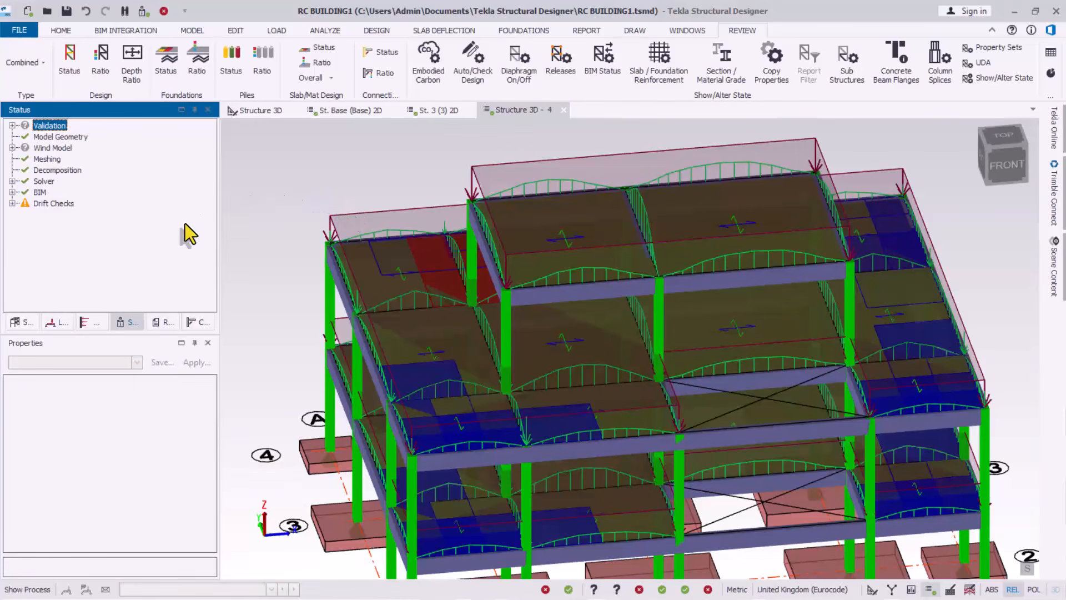
left_click(22, 322)
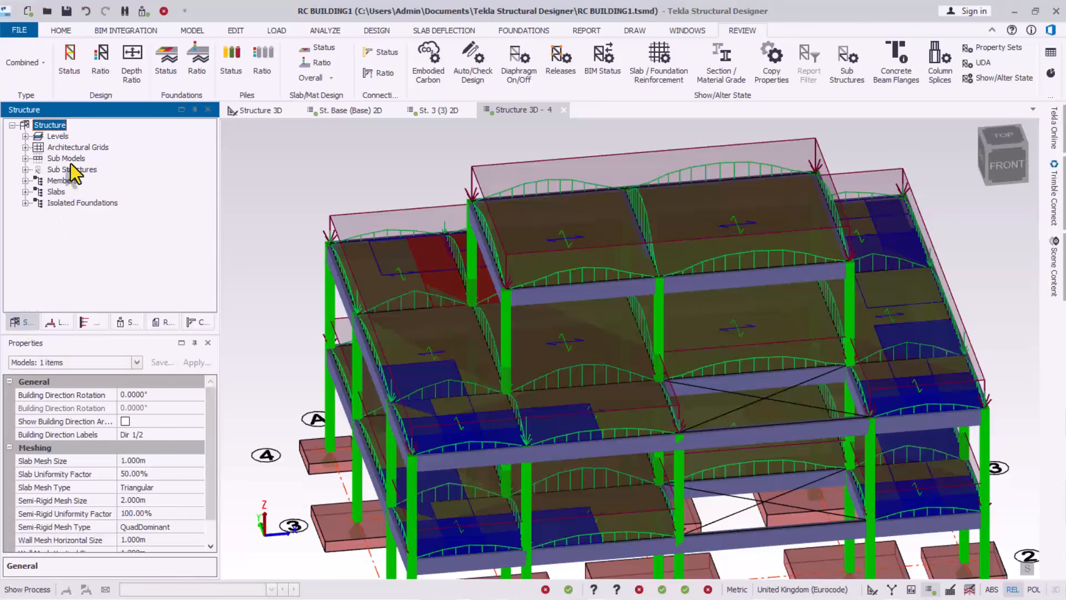
left_click(24, 136)
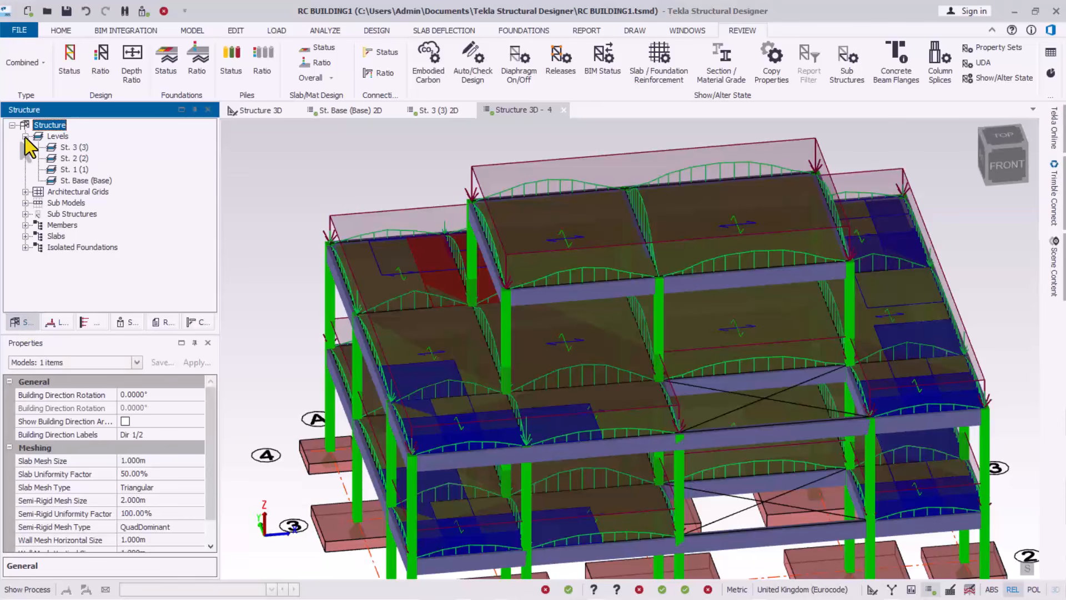
left_click(76, 147)
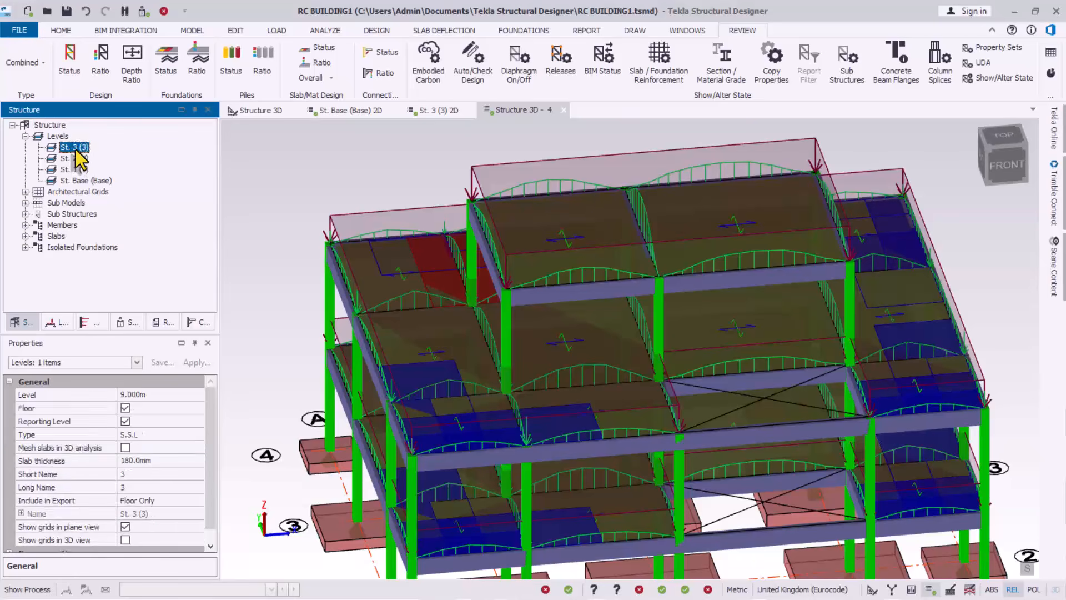
Open the 2D plan of level St. 3 (3) and zoom in on slabs SI 29 and SI 30
double_click(75, 149)
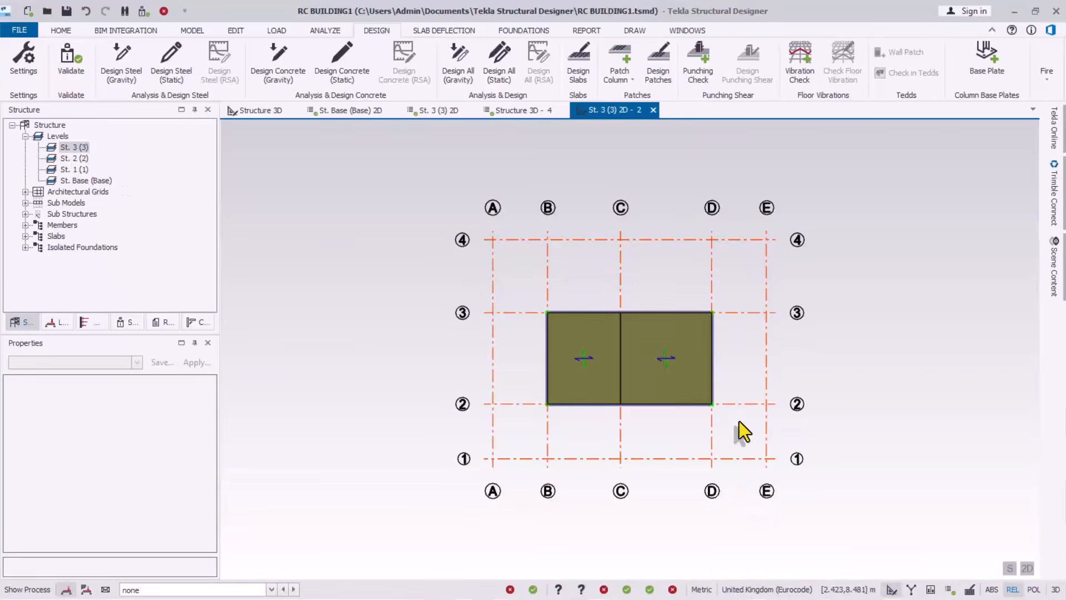
mouse_move(655, 345)
scroll(661, 328, "up", 2)
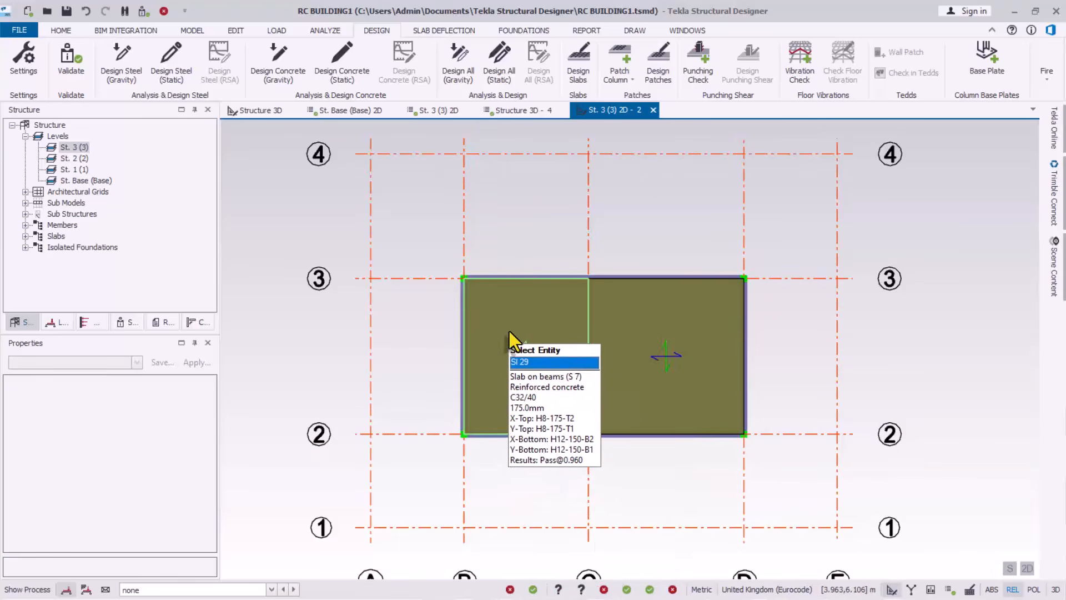
mouse_move(658, 303)
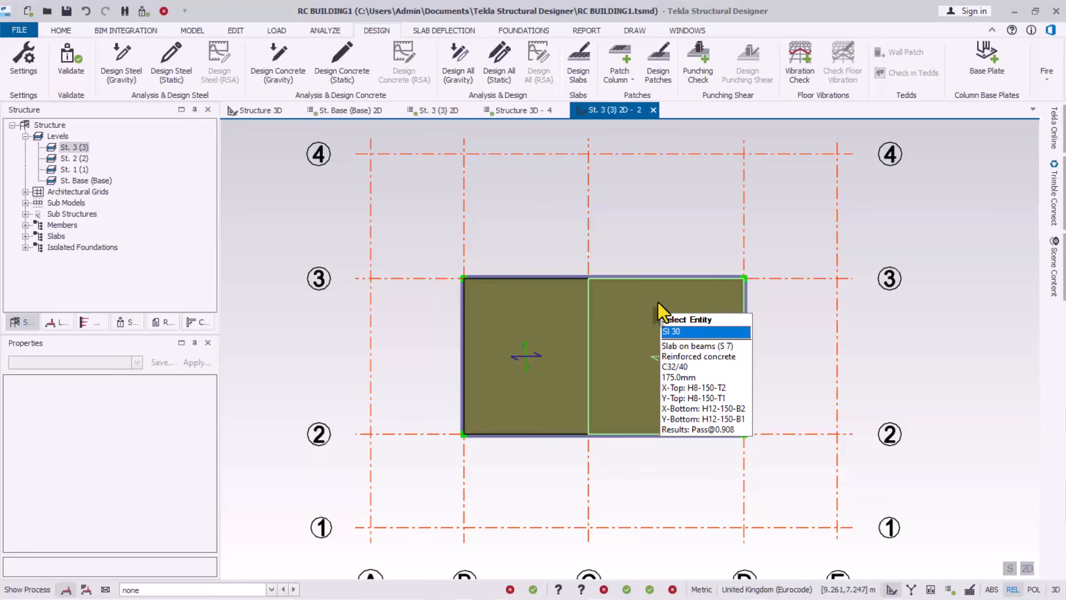
scroll(615, 355, "up", 1)
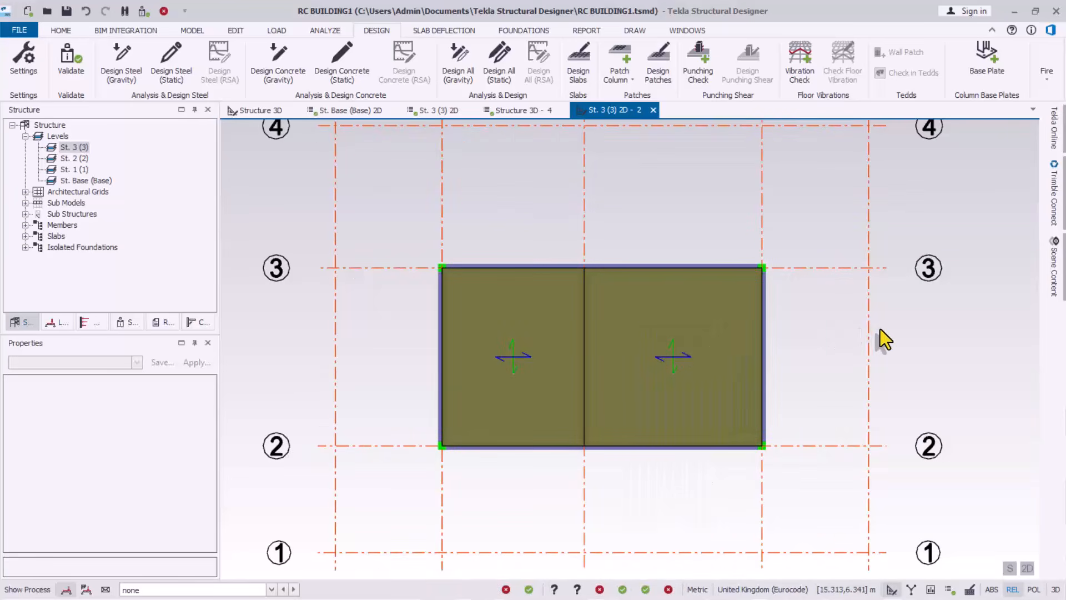
mouse_move(605, 314)
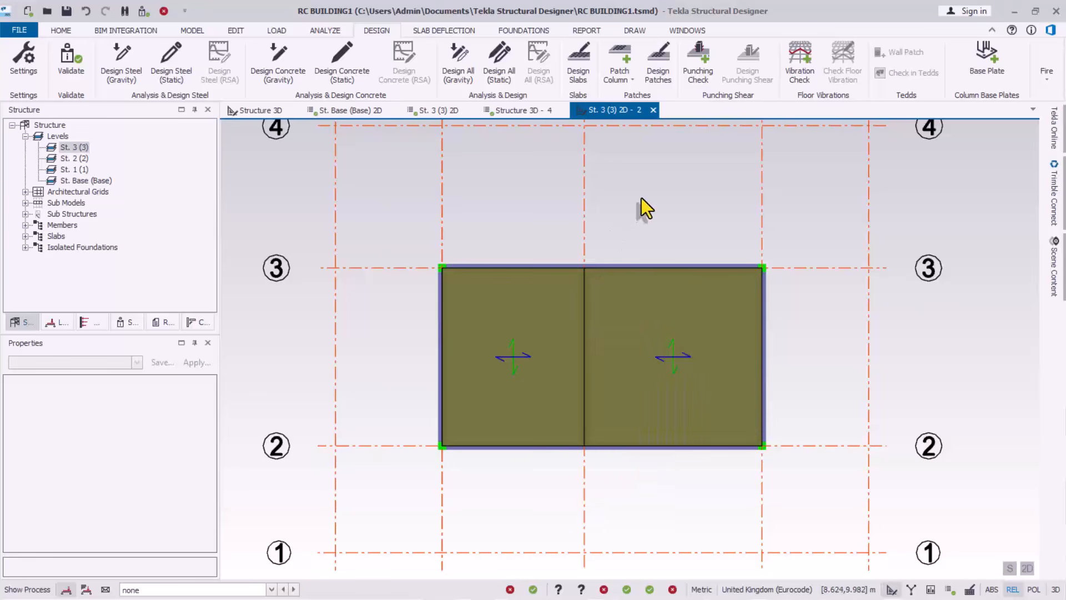
Open Drawing Settings and review the General, Beams and Slabs/Mats labelling options
left_click(635, 33)
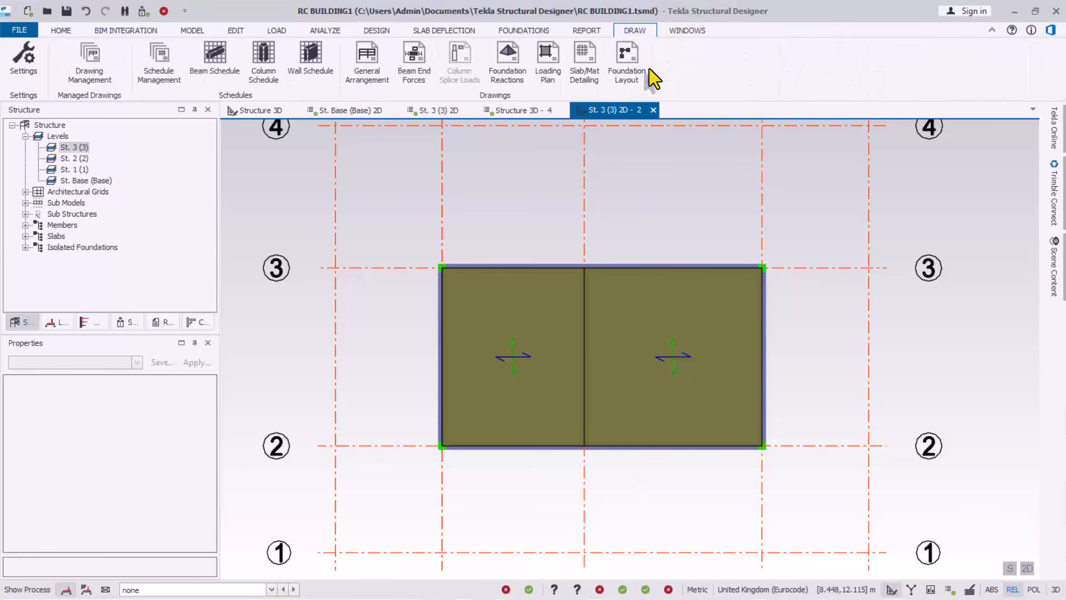
left_click(21, 63)
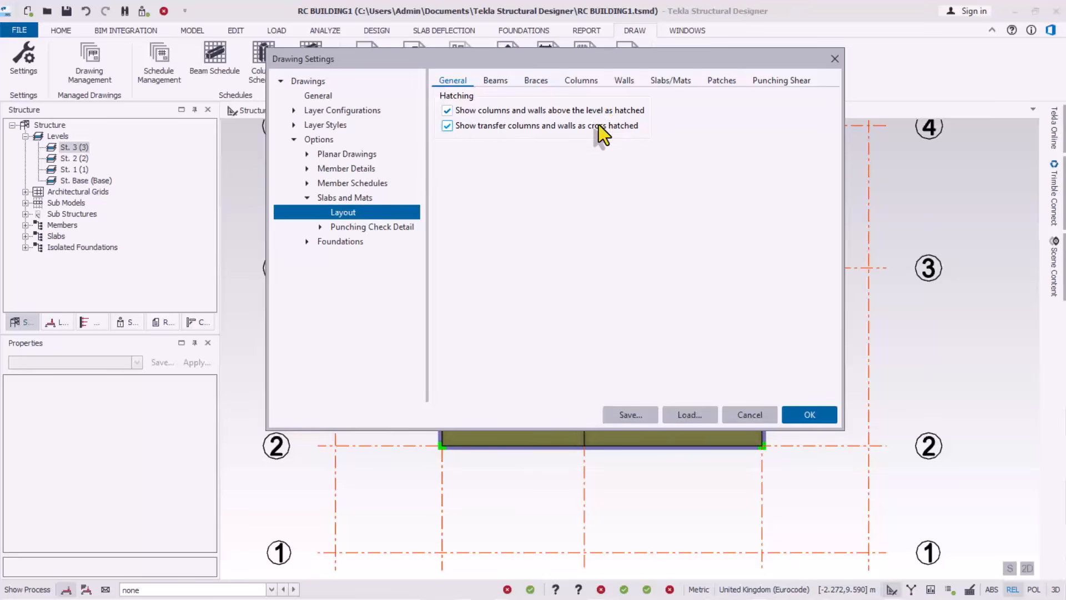
left_click(495, 81)
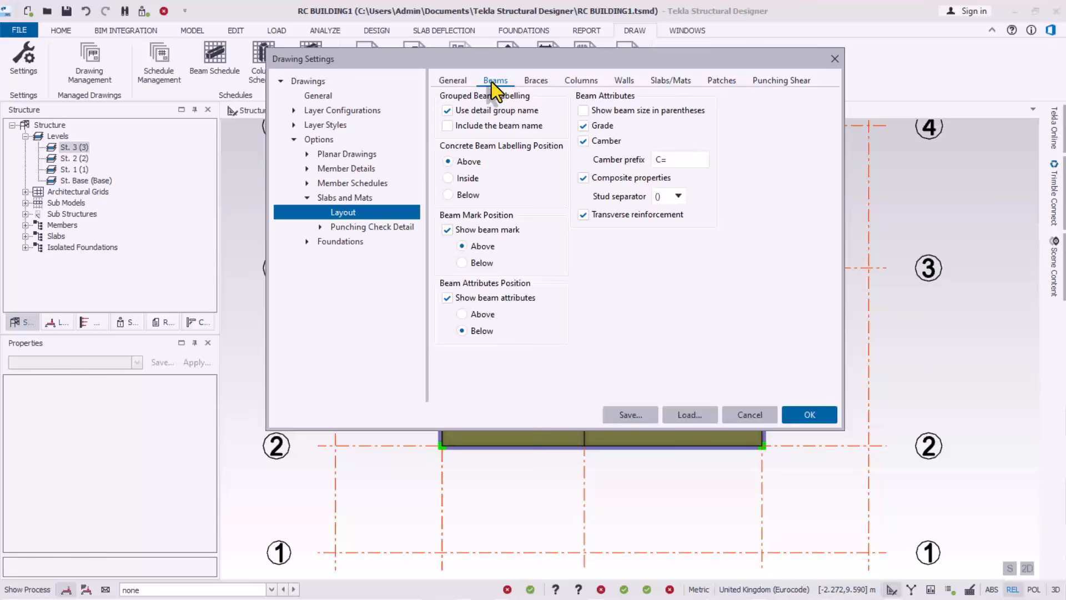
left_click(440, 82)
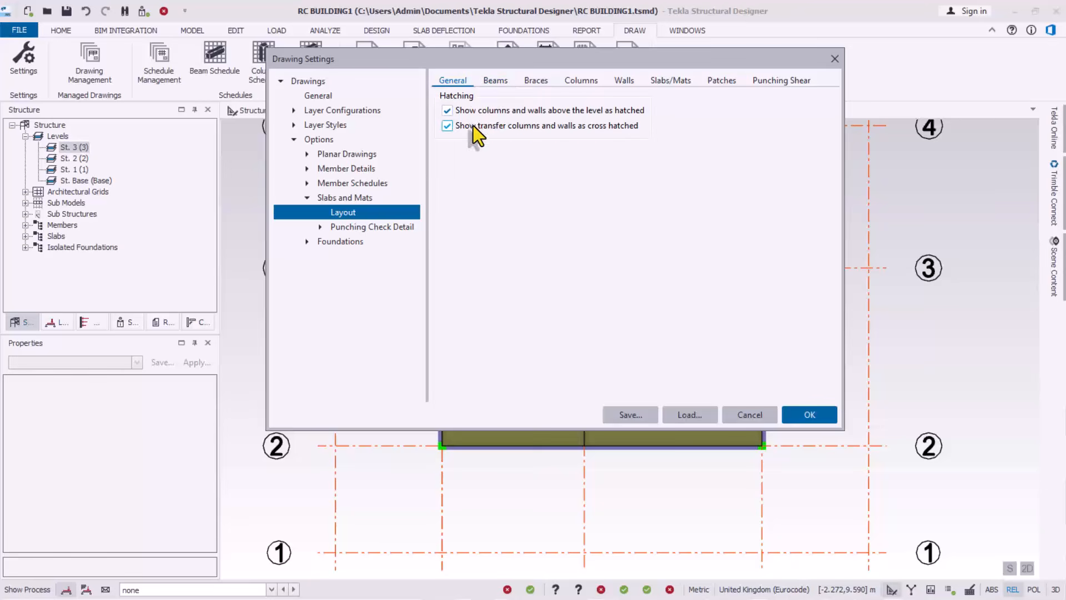
left_click(495, 85)
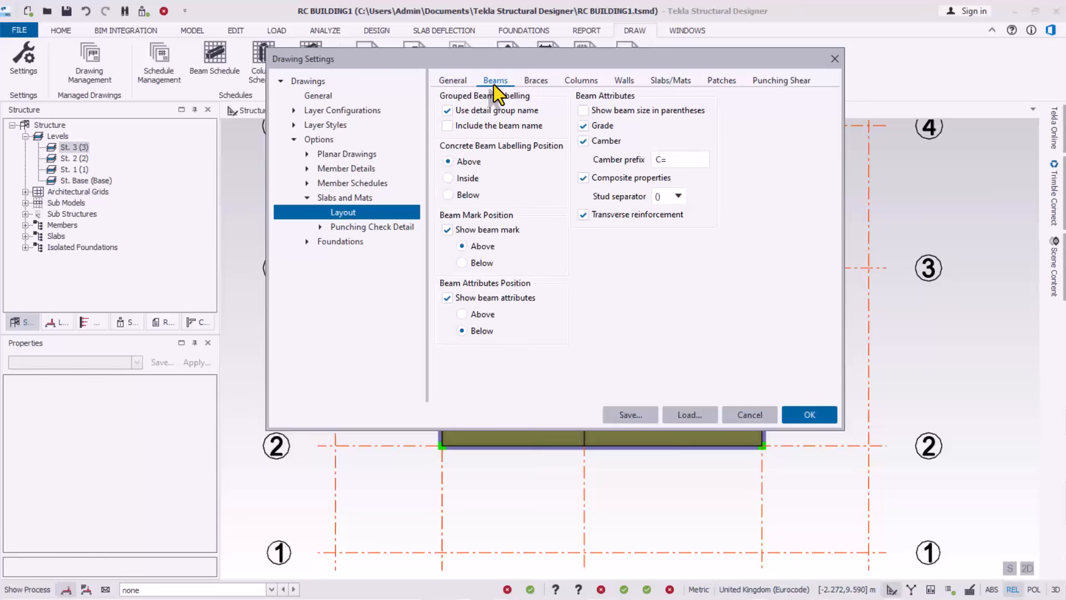
left_click(664, 82)
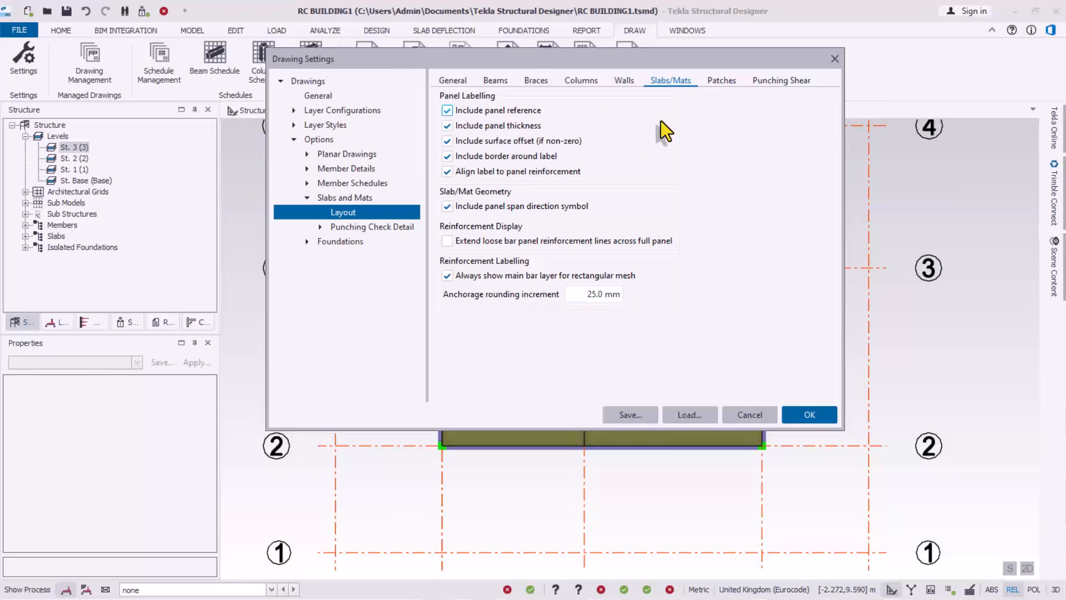
Save the drawing settings as the active global settings and close the dialog
left_click(645, 415)
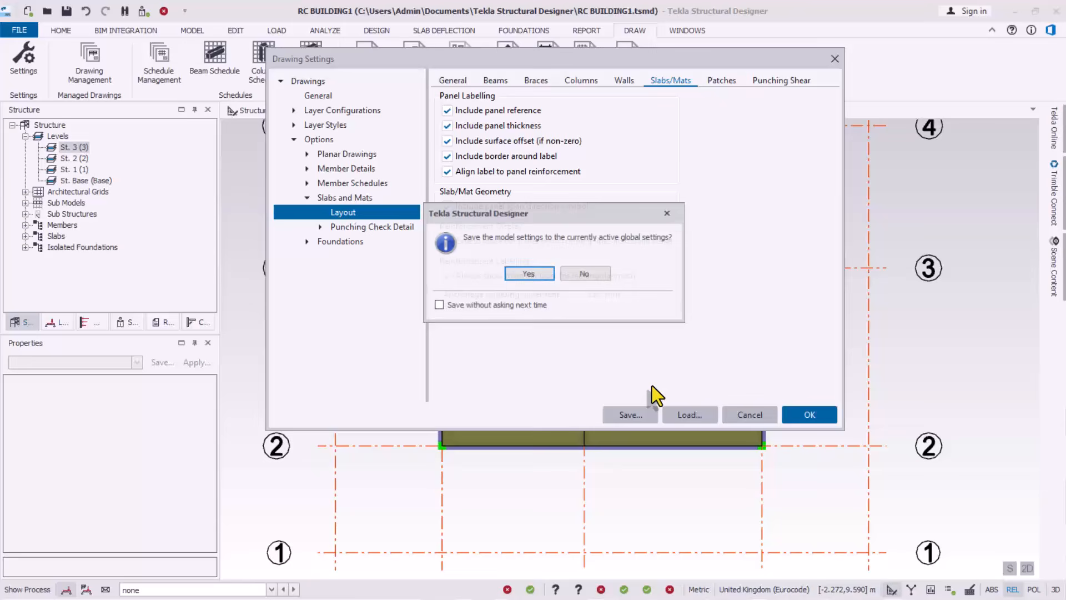
left_click(537, 275)
left_click(810, 415)
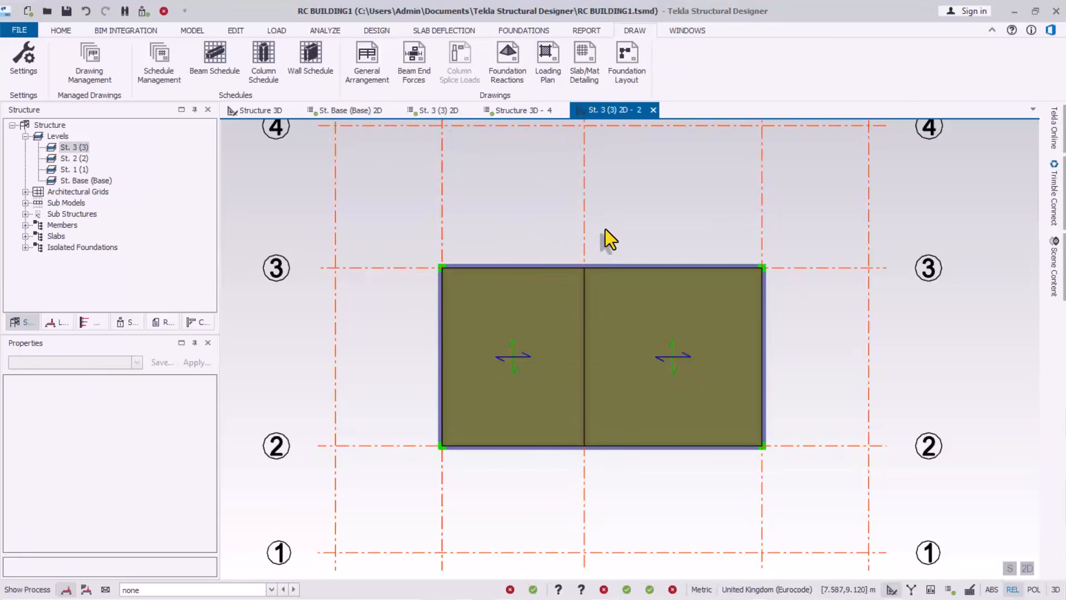
Set the Slab/Mat Detailing DXF to a manual file name, RC BUILDING4 St. 3 (3) Slab_Mat Layout.dxf, in Documents
left_click(584, 74)
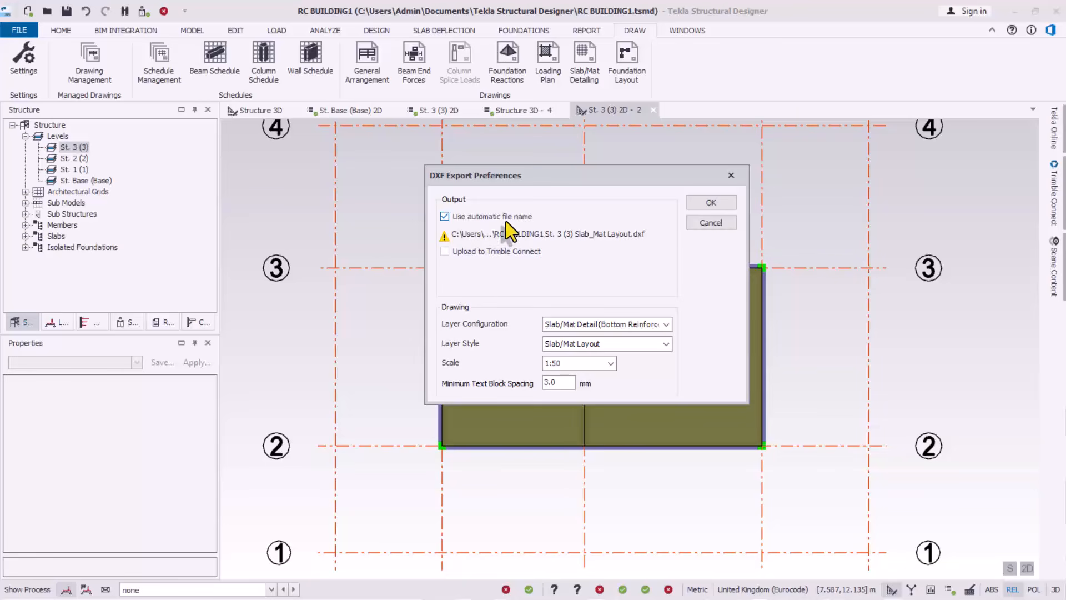
left_click(446, 217)
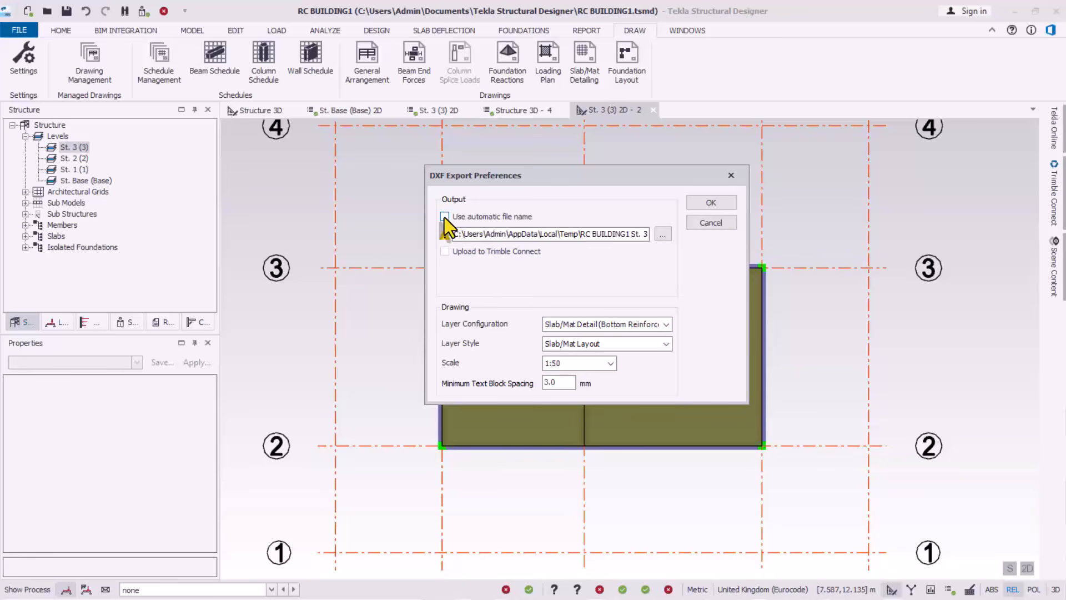
left_click(663, 235)
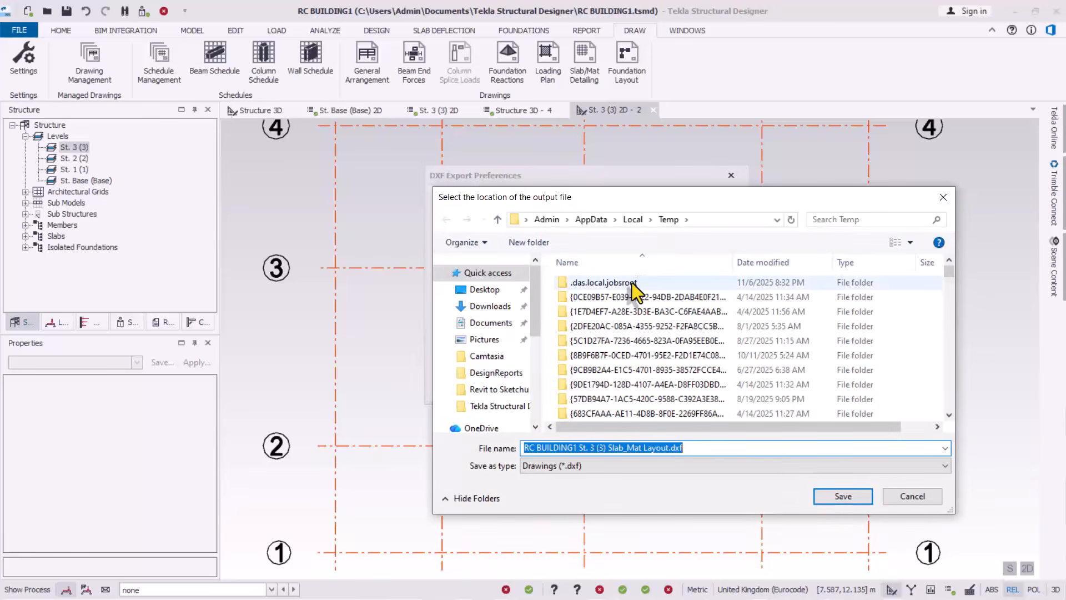
left_click(491, 325)
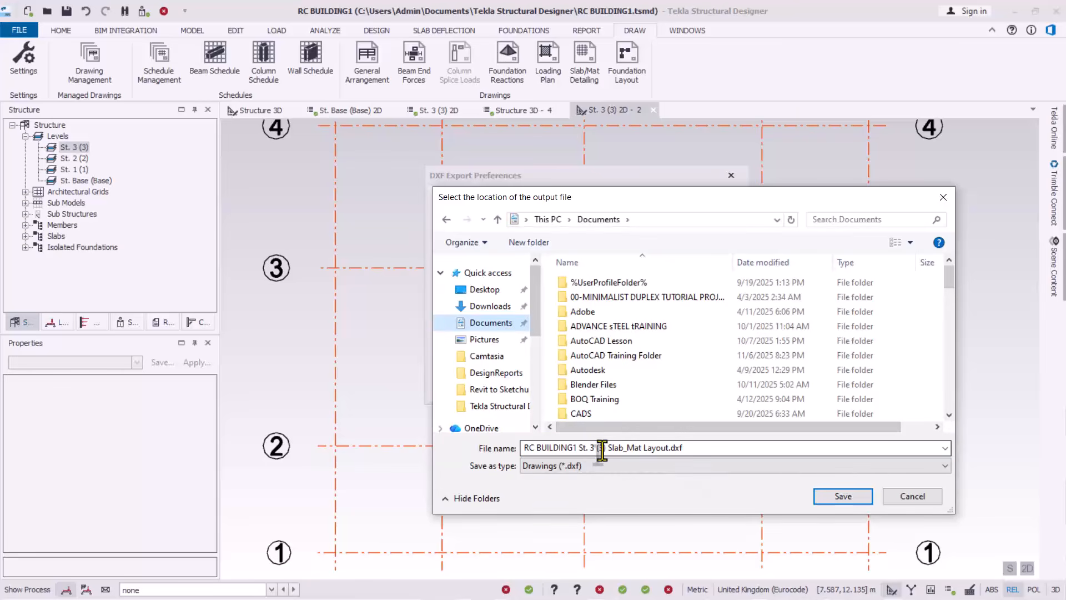
left_click(574, 451)
left_click(570, 451)
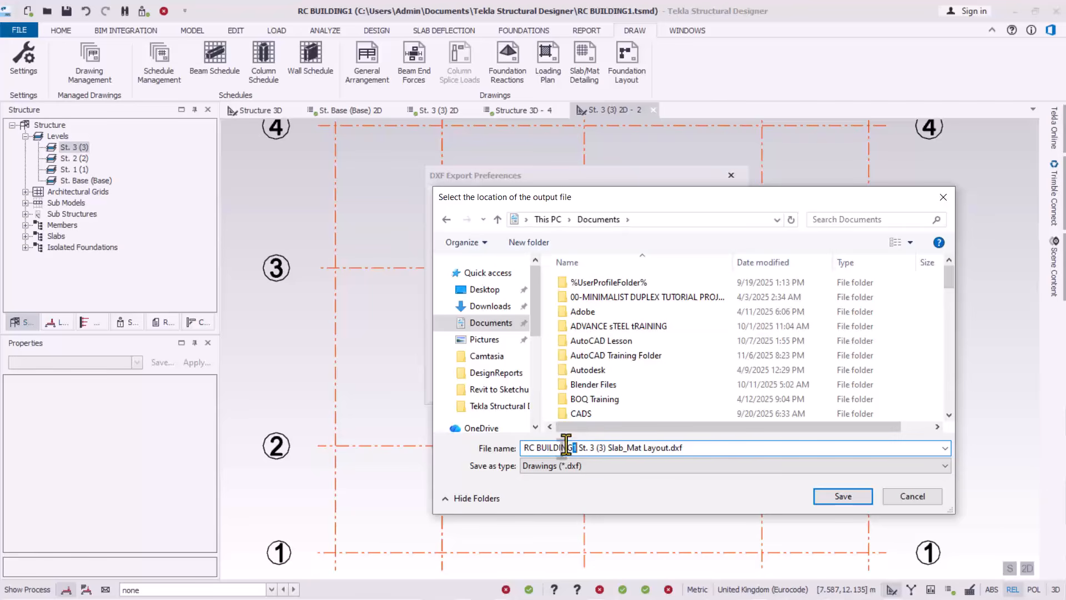
left_click(843, 496)
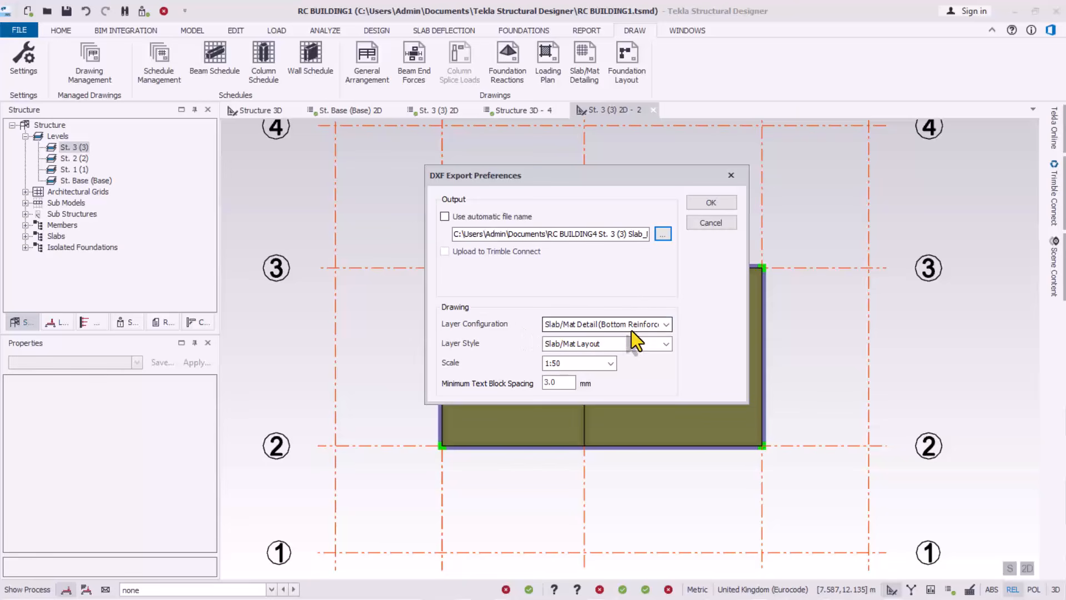
left_click(666, 325)
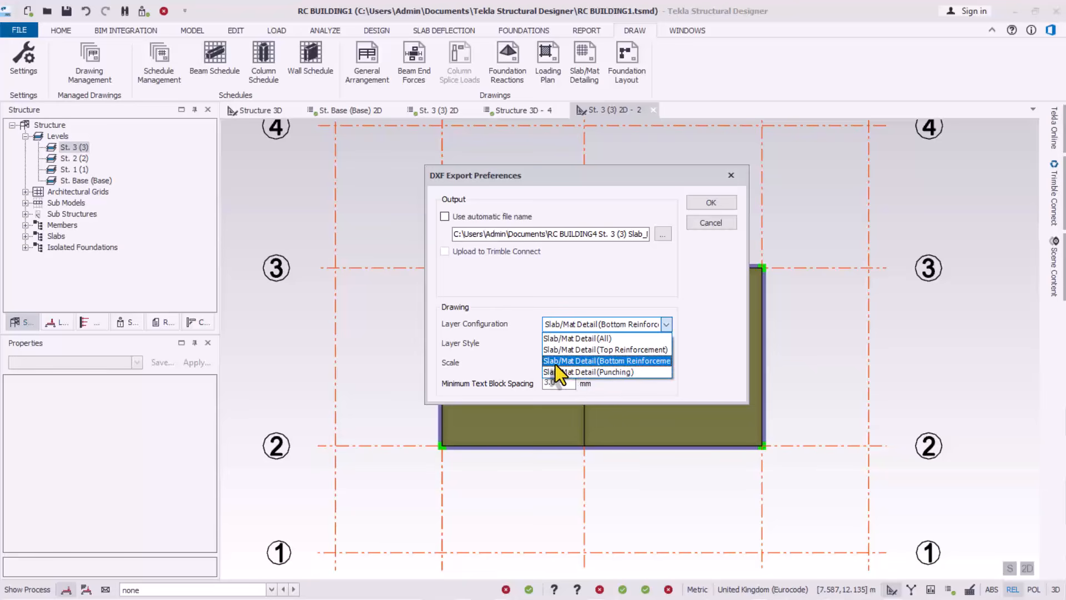
left_click(638, 361)
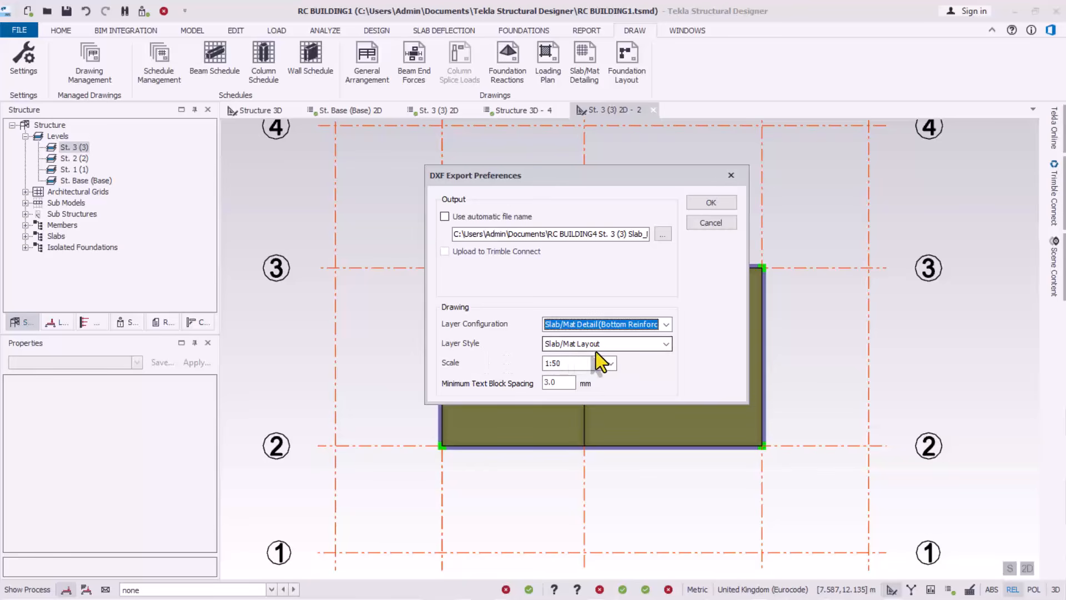
left_click(614, 347)
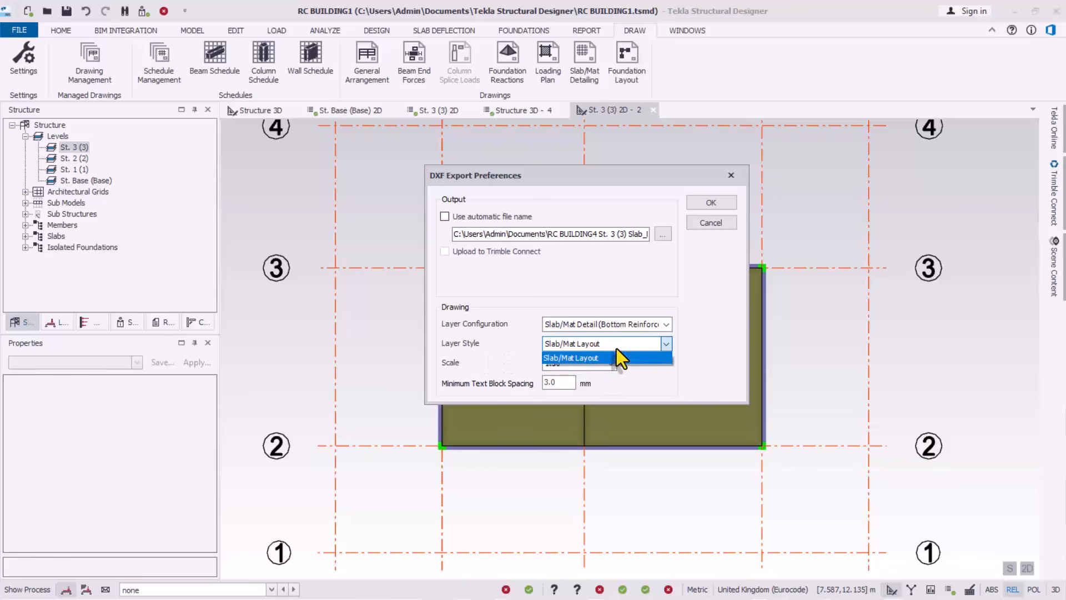
left_click(572, 358)
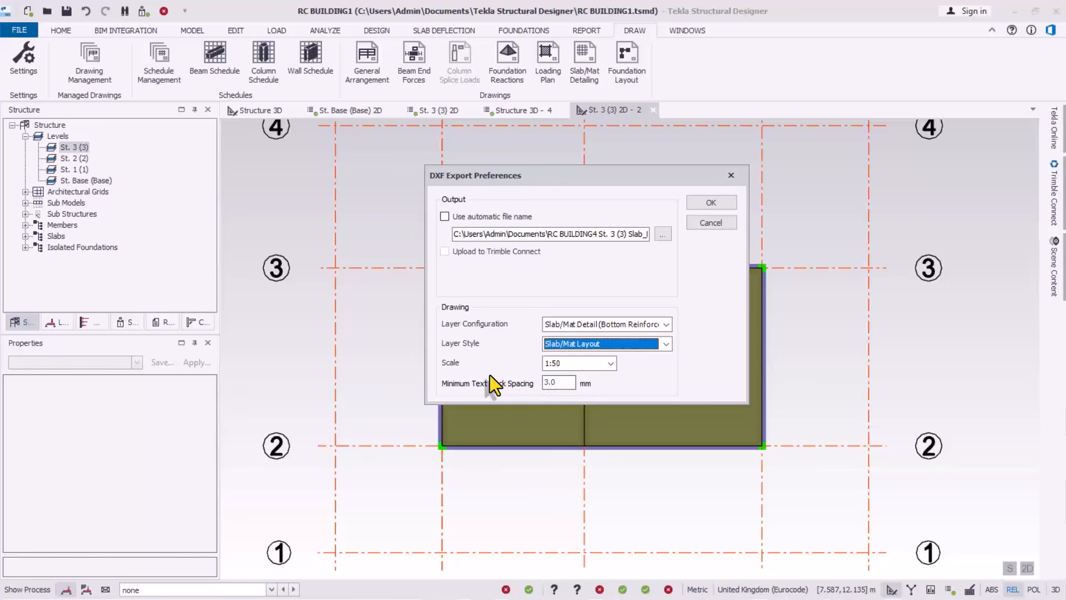
left_click(610, 366)
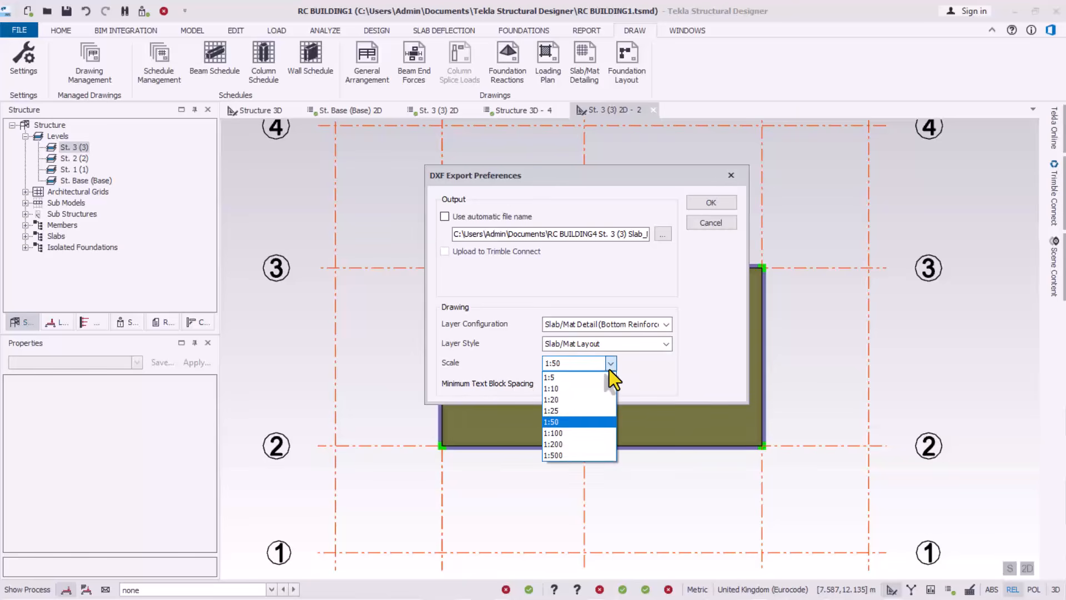
left_click(547, 415)
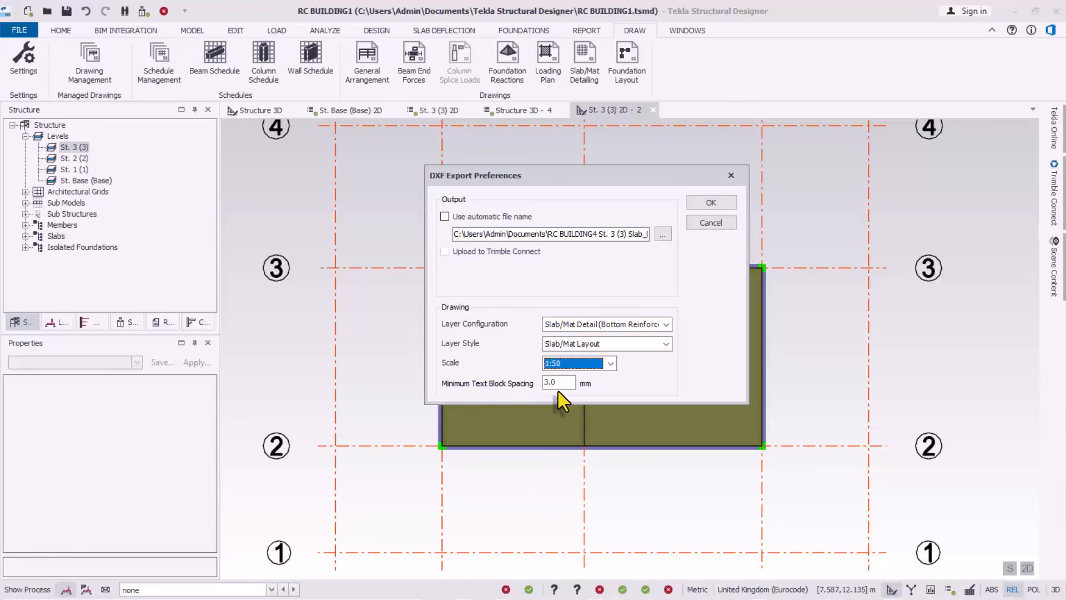
key("Tab")
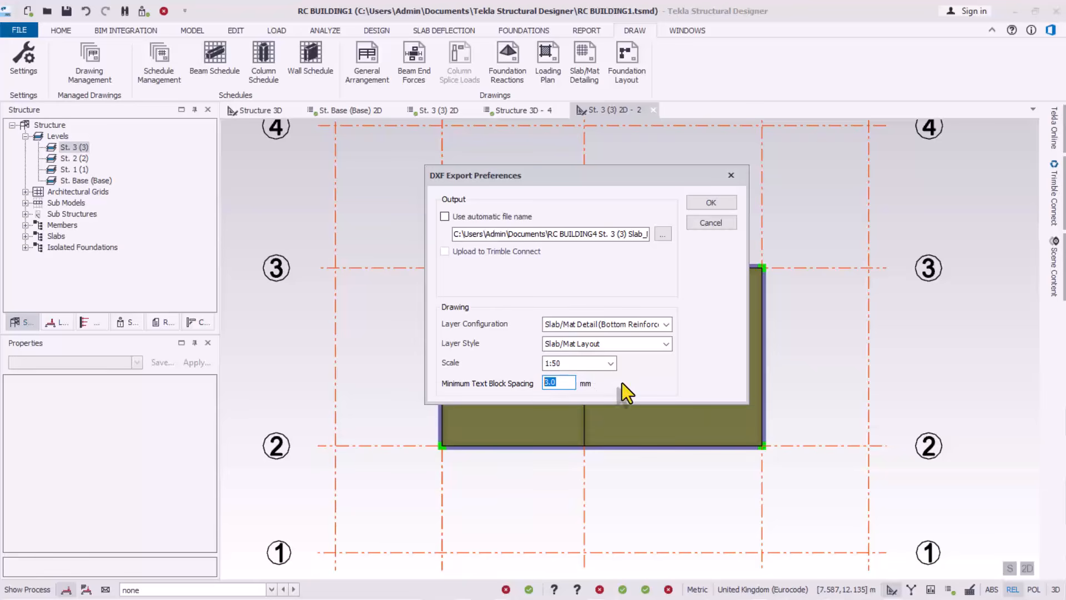
left_click_drag(608, 174, 582, 116)
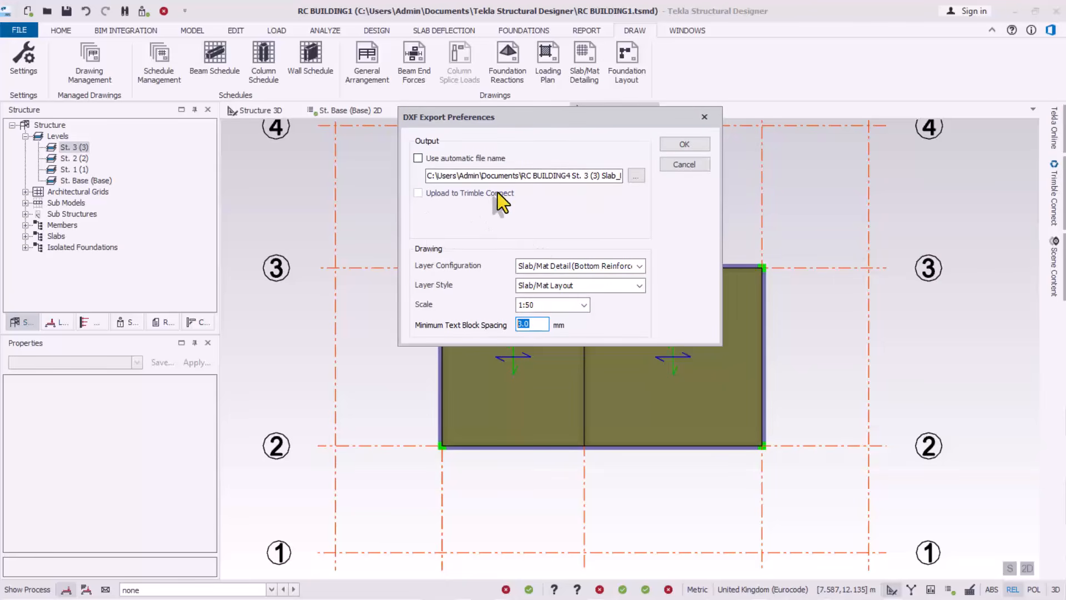
Export the slab layout DXF and open it editable in AutoCAD, dismissing the startup tip
left_click(685, 145)
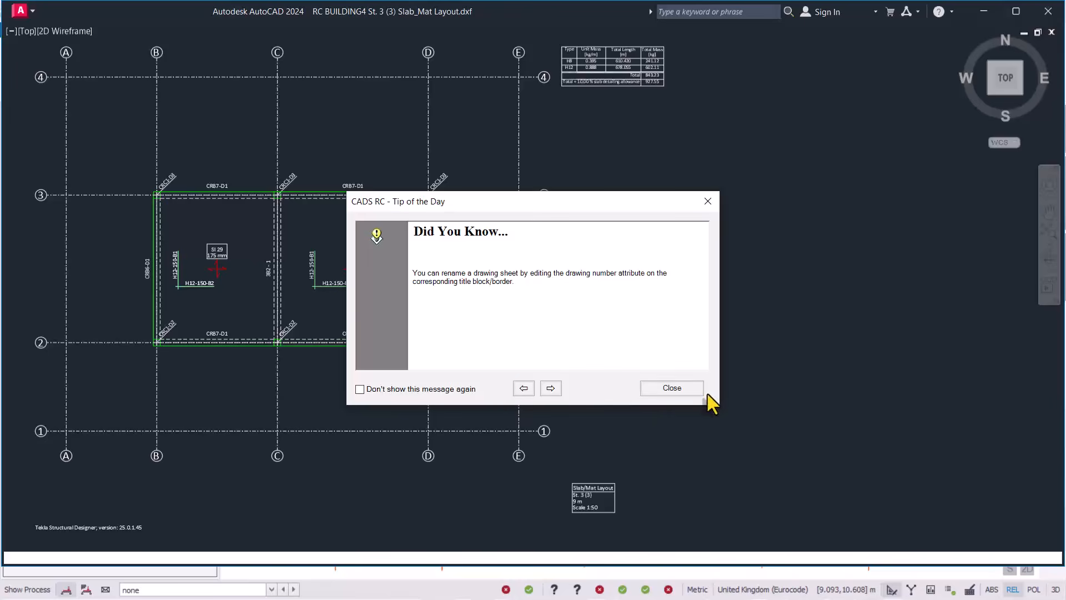
left_click(676, 386)
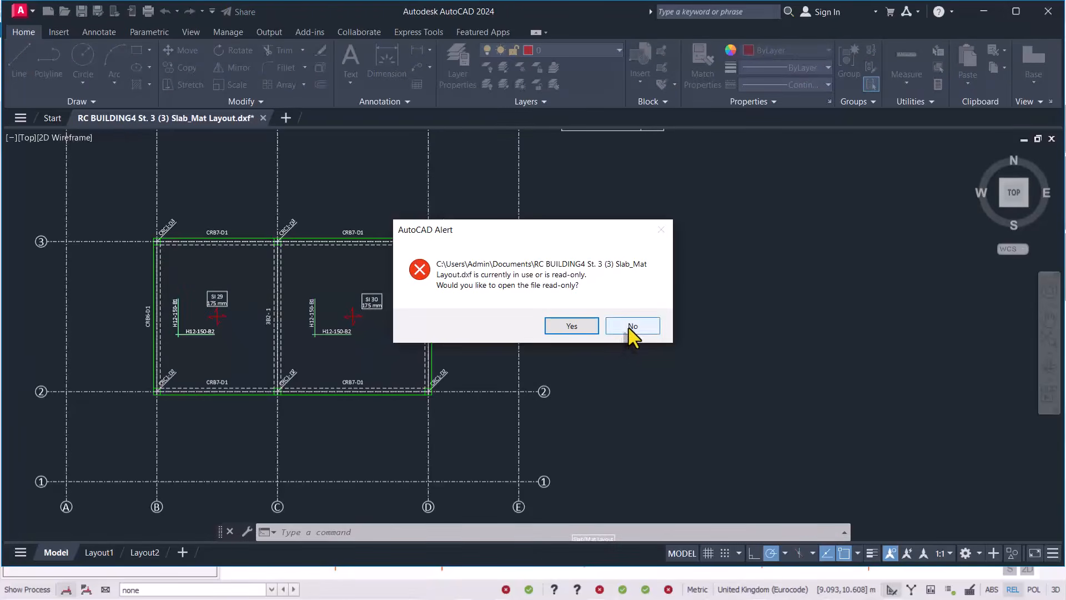
left_click(629, 328)
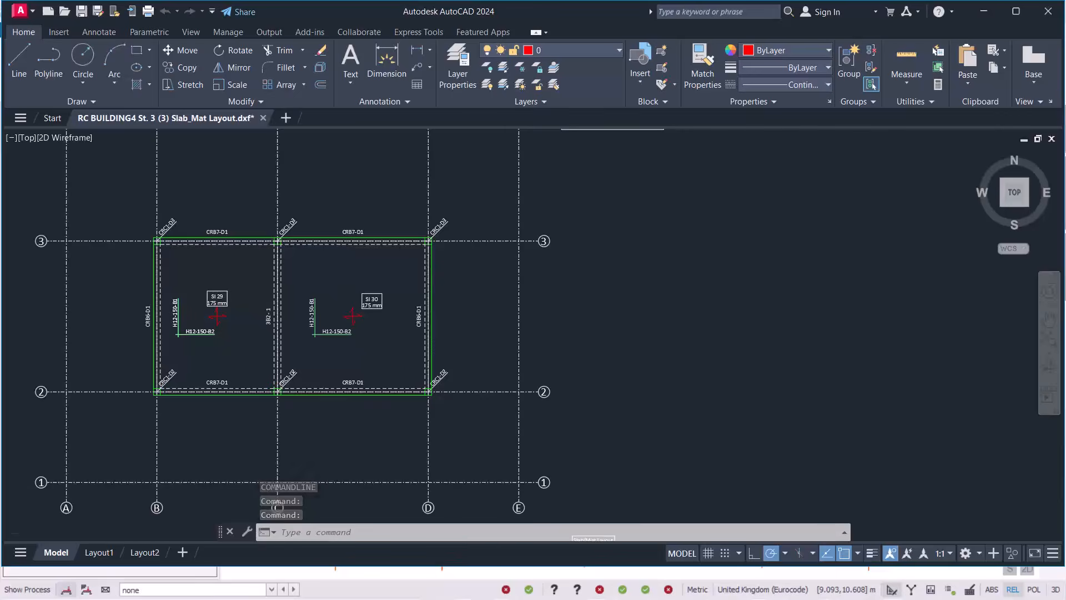
Zoom over both slab panels to check the H12-150-B1 and B2 labels, then return to Tekla
scroll(658, 307, "down", 2)
scroll(340, 345, "up", 8)
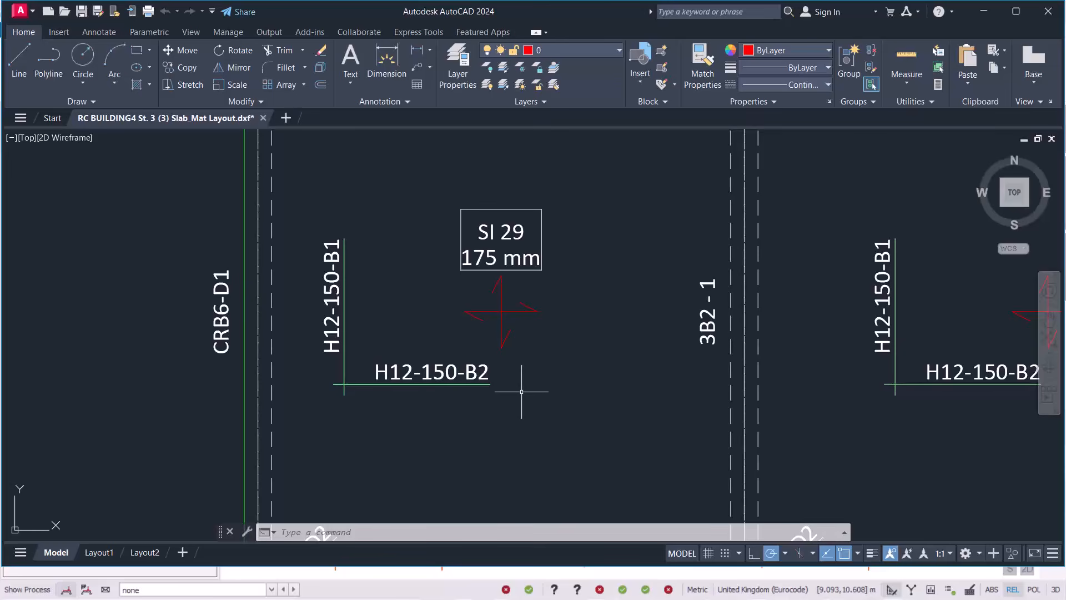
scroll(423, 340, "down", 4)
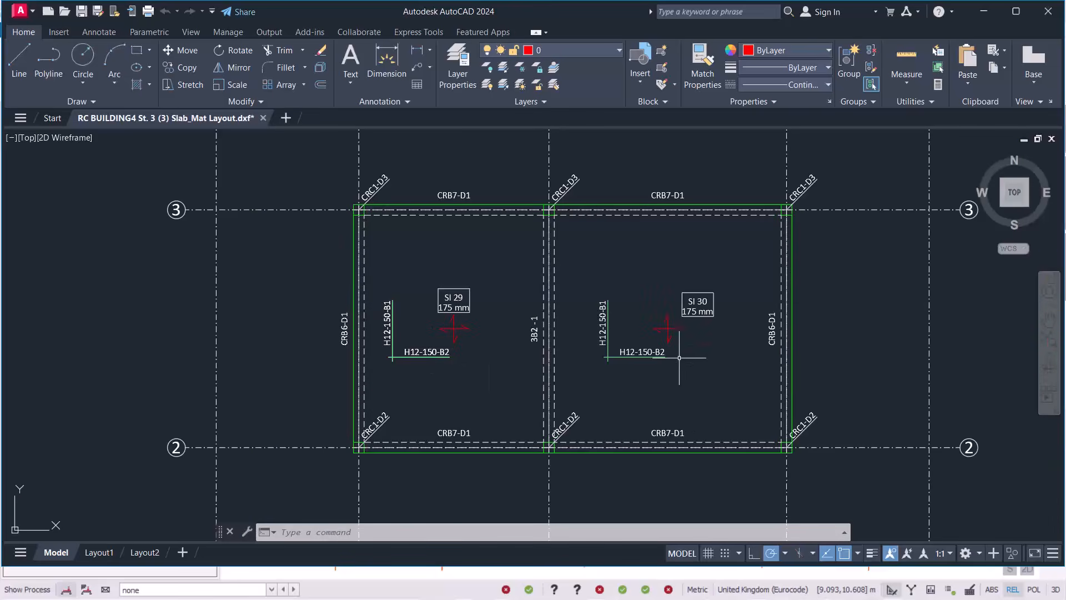
scroll(454, 356, "up", 2)
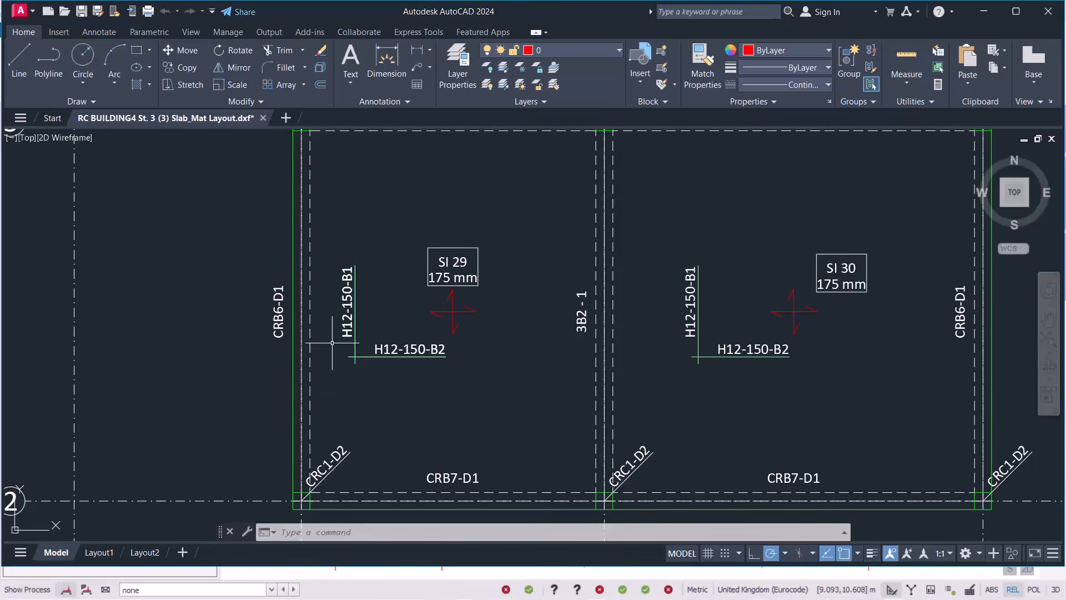
scroll(367, 243, "down", 4)
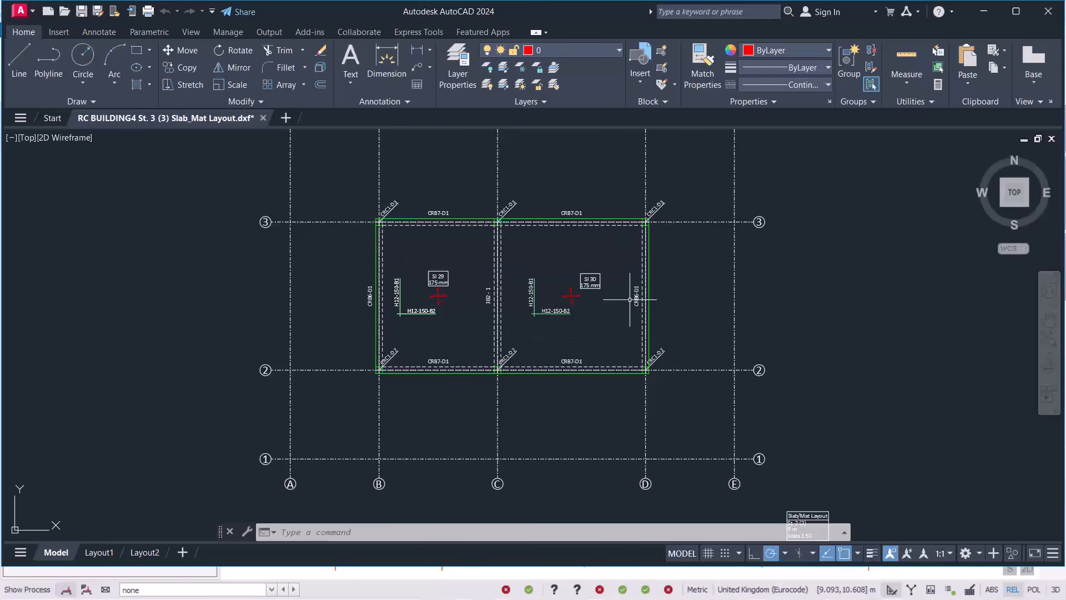
left_click(688, 264)
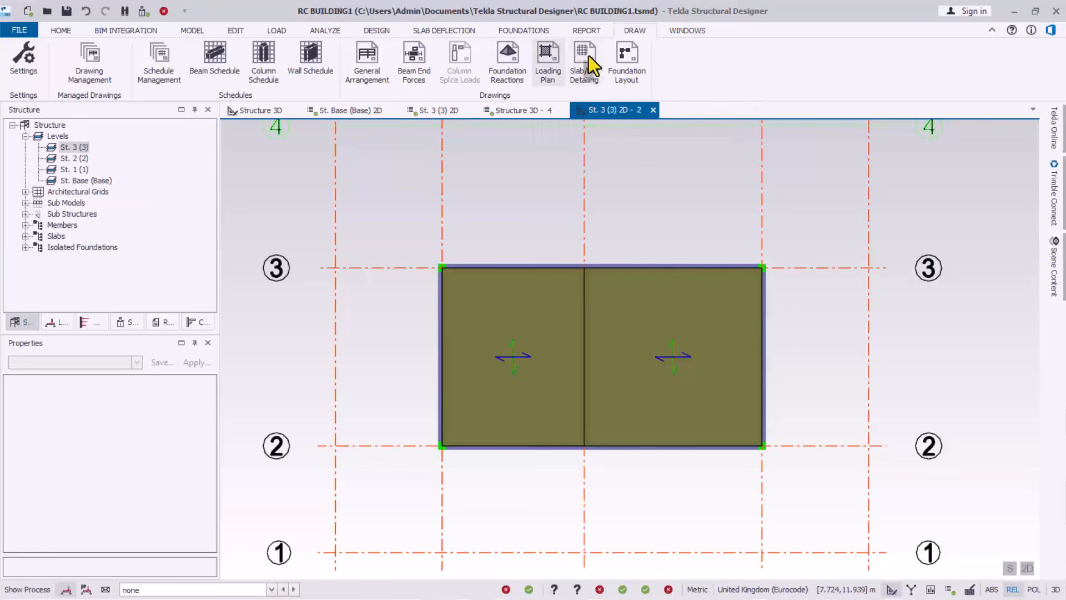
Show the Slabs/Mats panel labelling and reinforcement options in Drawing Settings
left_click(23, 62)
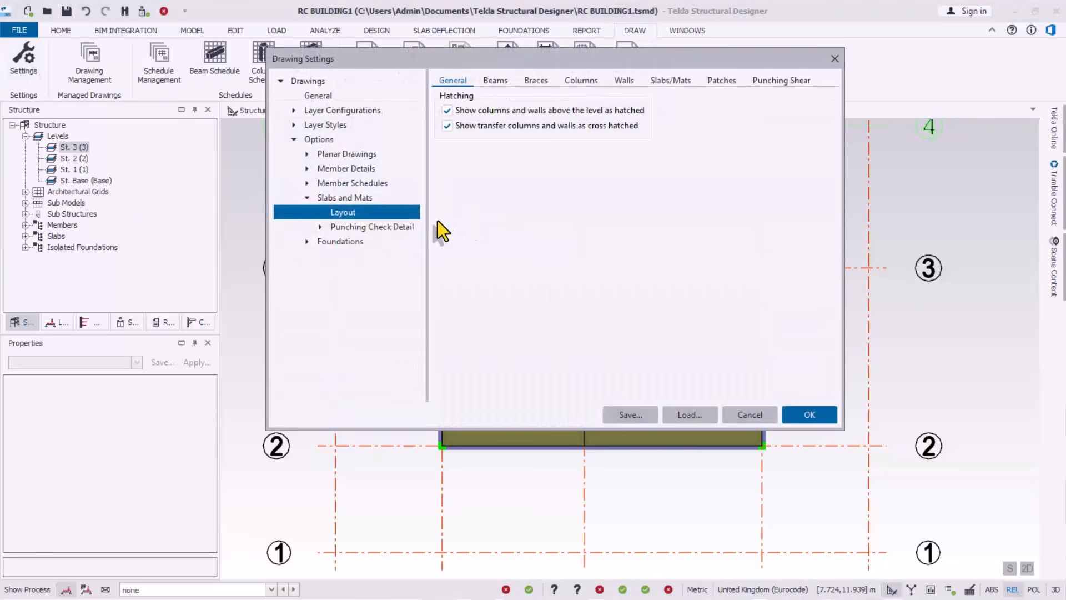
left_click(669, 84)
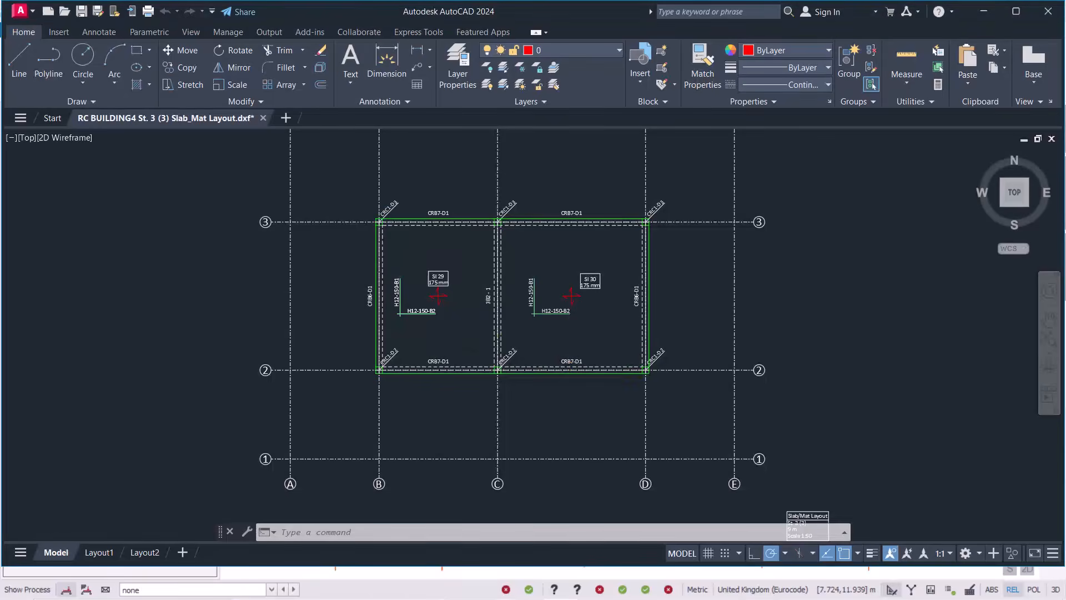
scroll(401, 312, "up", 5)
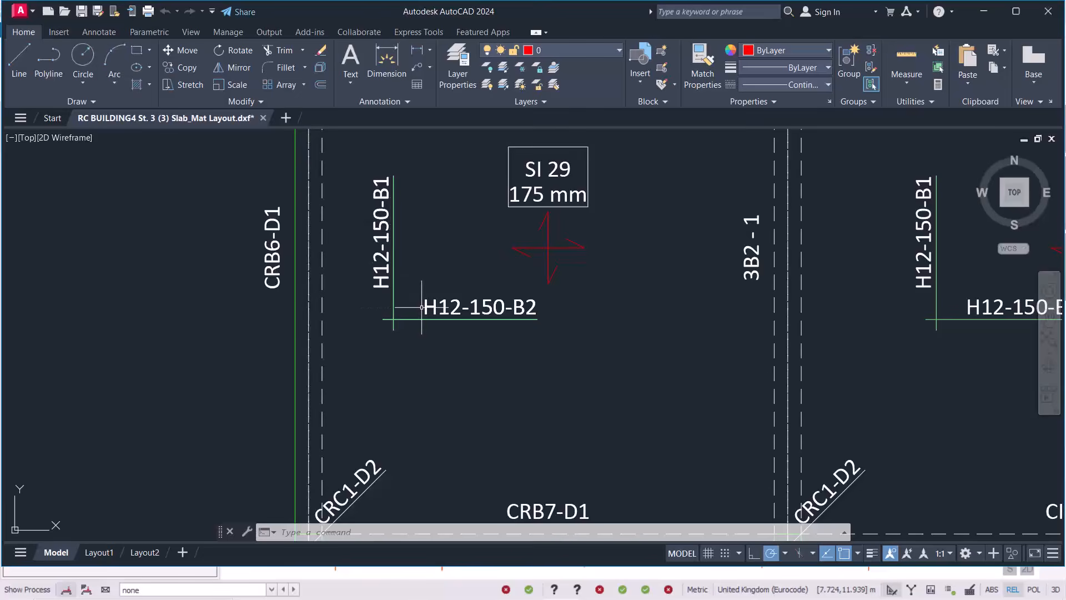
scroll(462, 306, "down", 6)
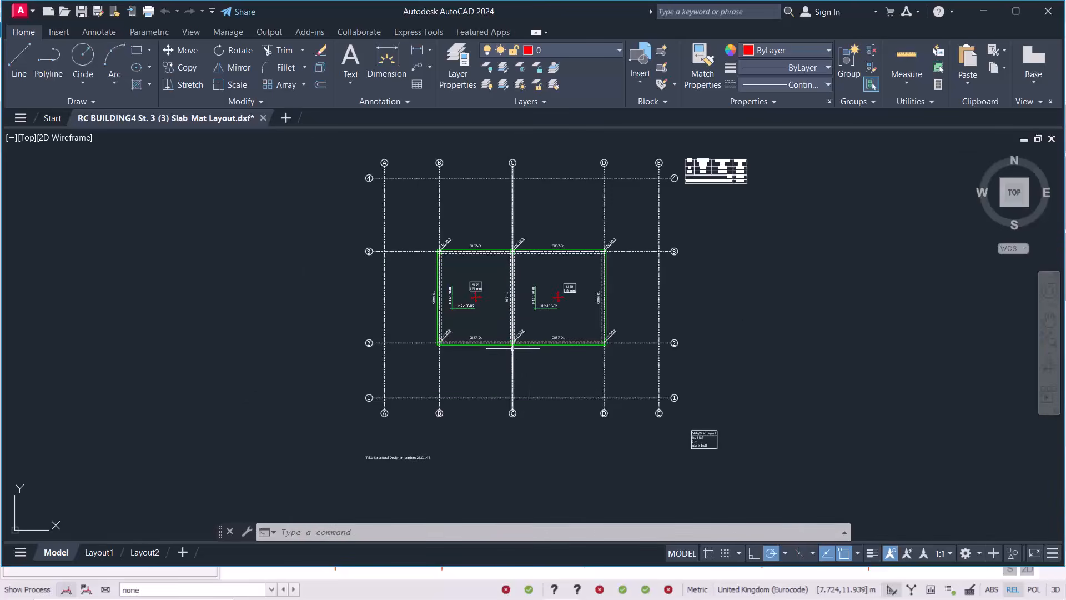
left_click(836, 276)
left_click(836, 277)
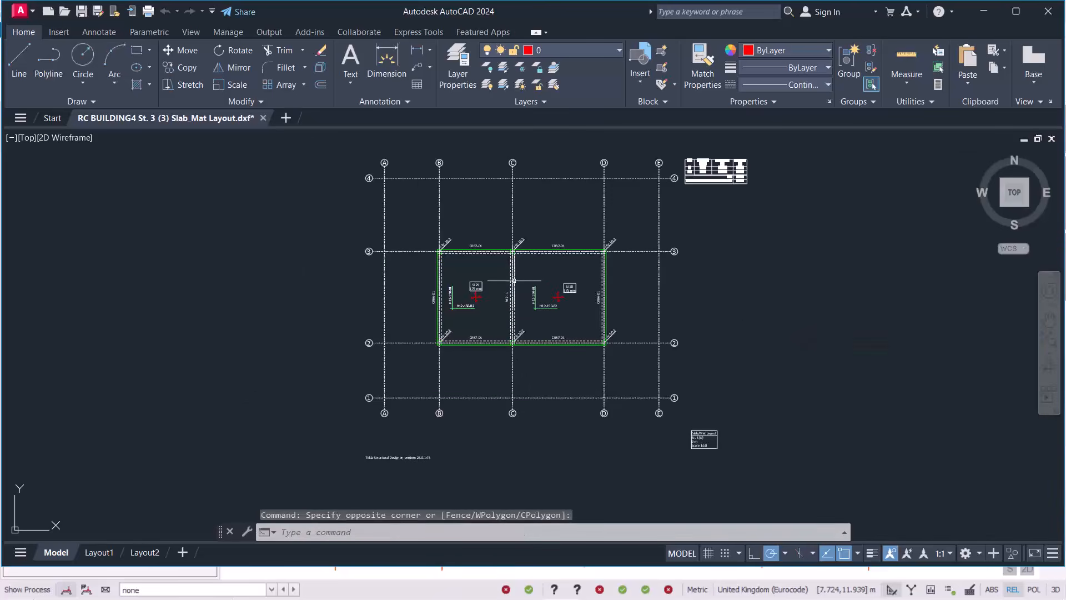
scroll(513, 278, "up", 2)
scroll(587, 365, "down", 4)
scroll(723, 219, "up", 4)
scroll(632, 348, "up", 6)
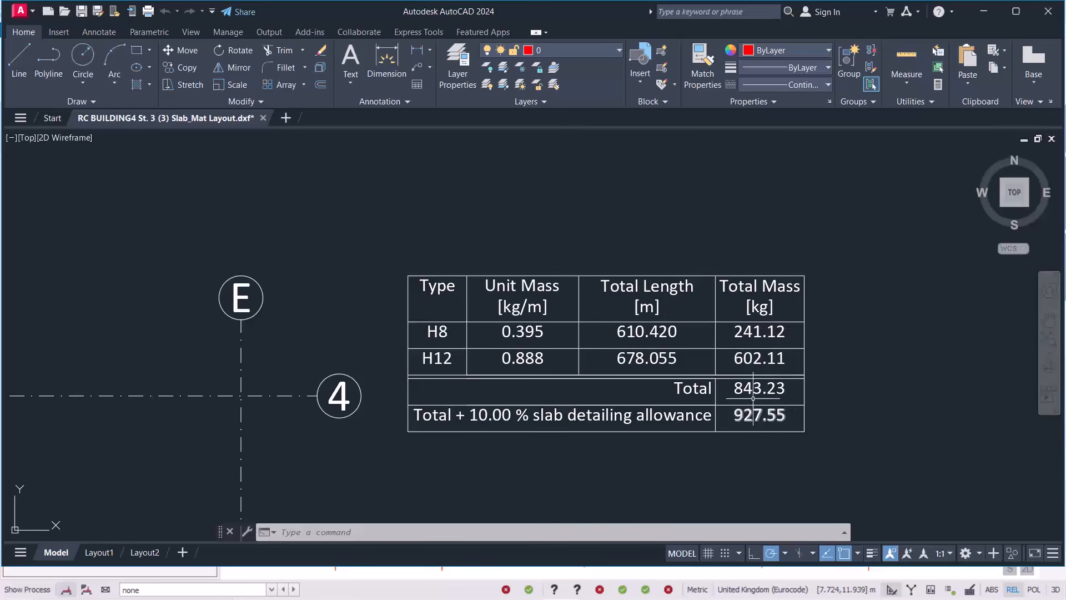
scroll(750, 281, "down", 10)
left_click(630, 243)
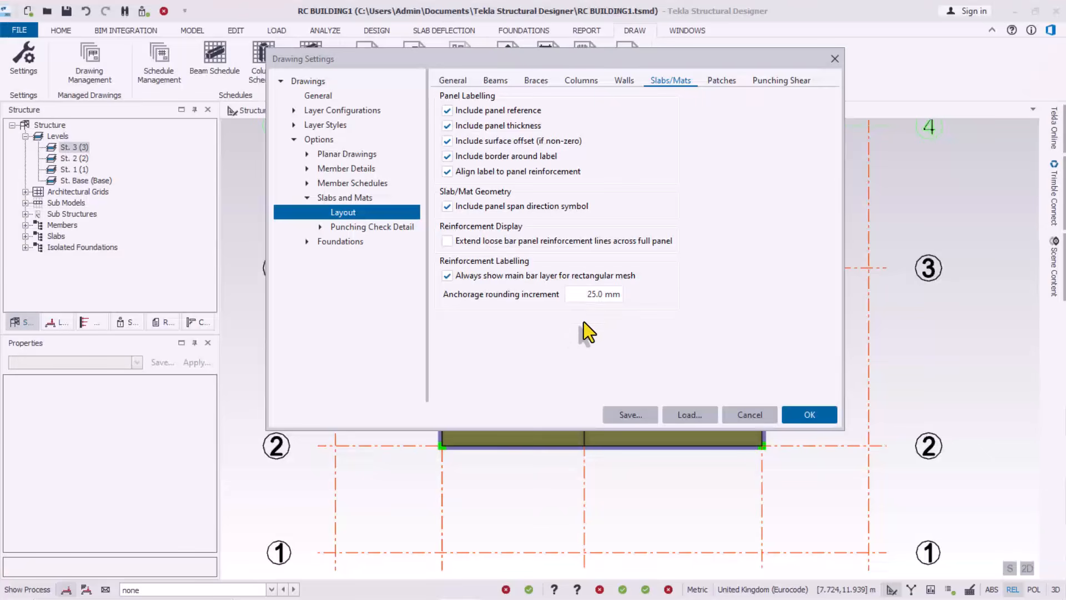
Enable 'Extend loose bar panel reinforcement lines across full panel', keeping anchorage rounding at 25 mm
left_click(581, 325)
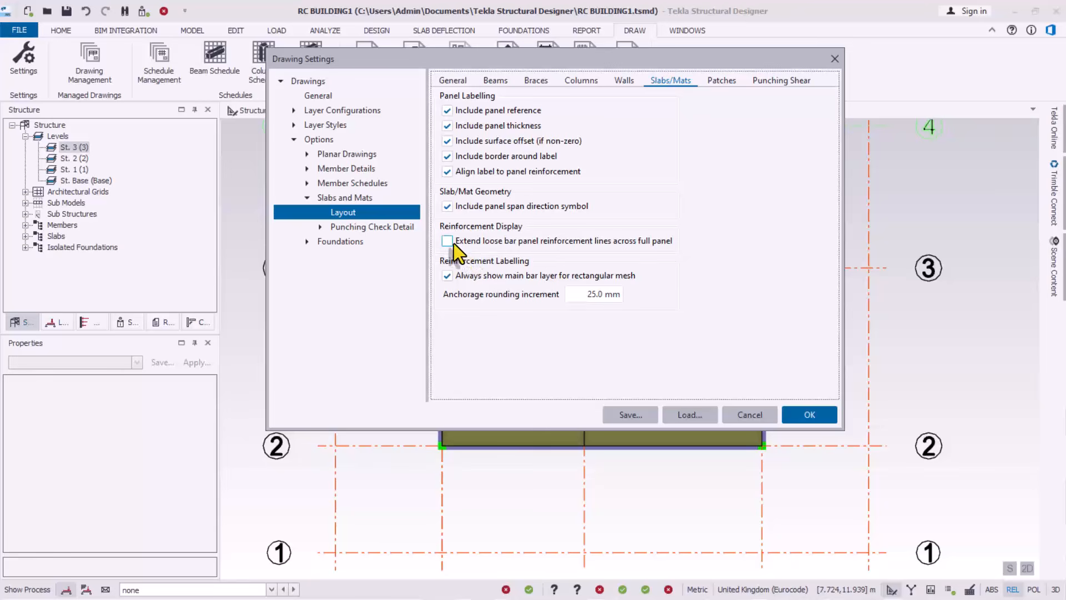
left_click(447, 241)
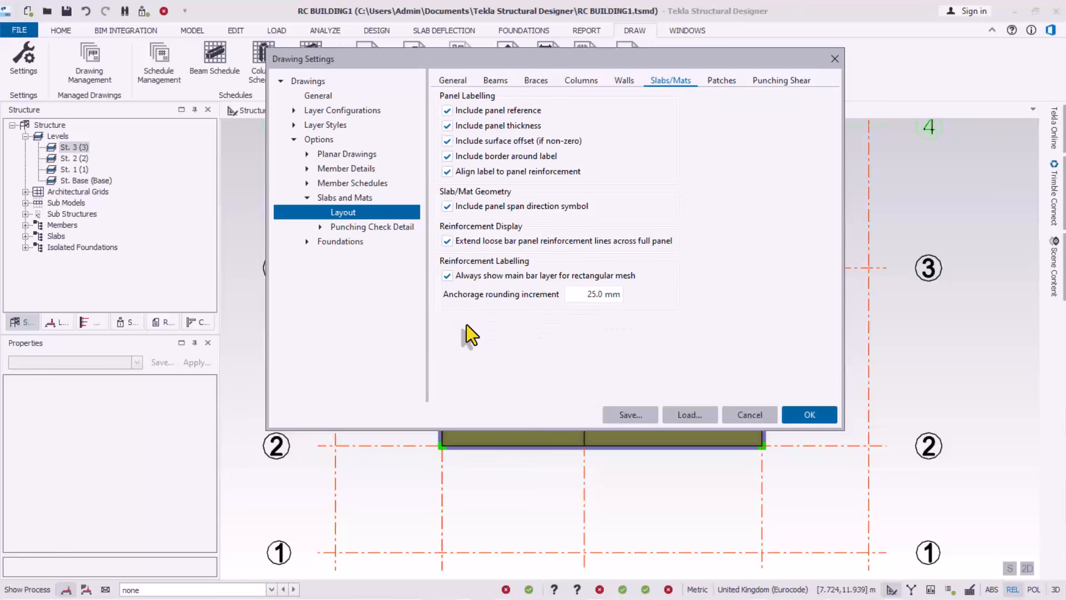
left_click(616, 295)
type("100")
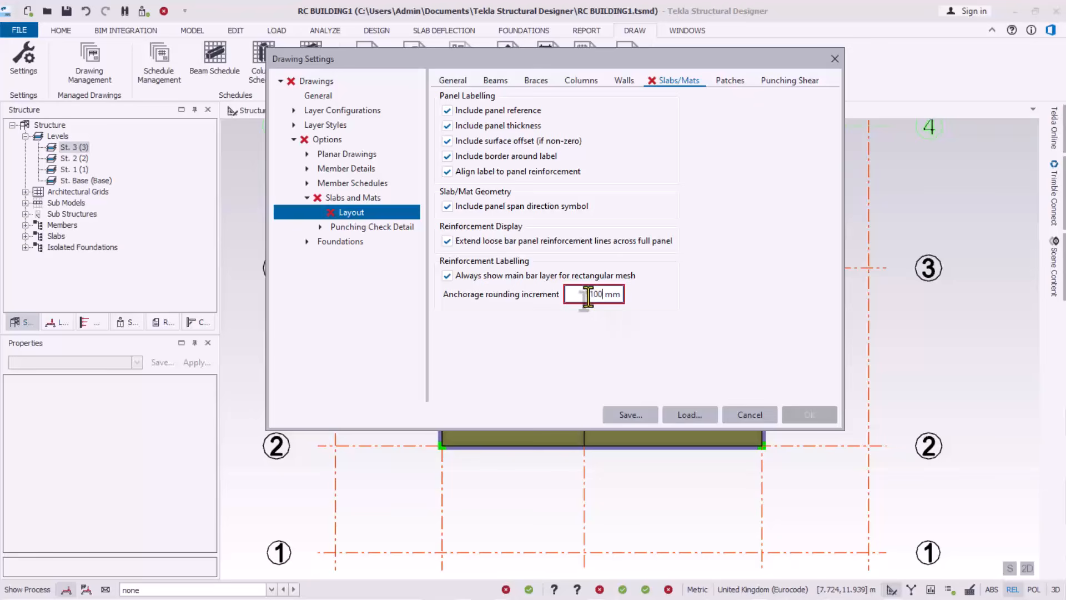
left_click_drag(588, 297, 611, 295)
type("2")
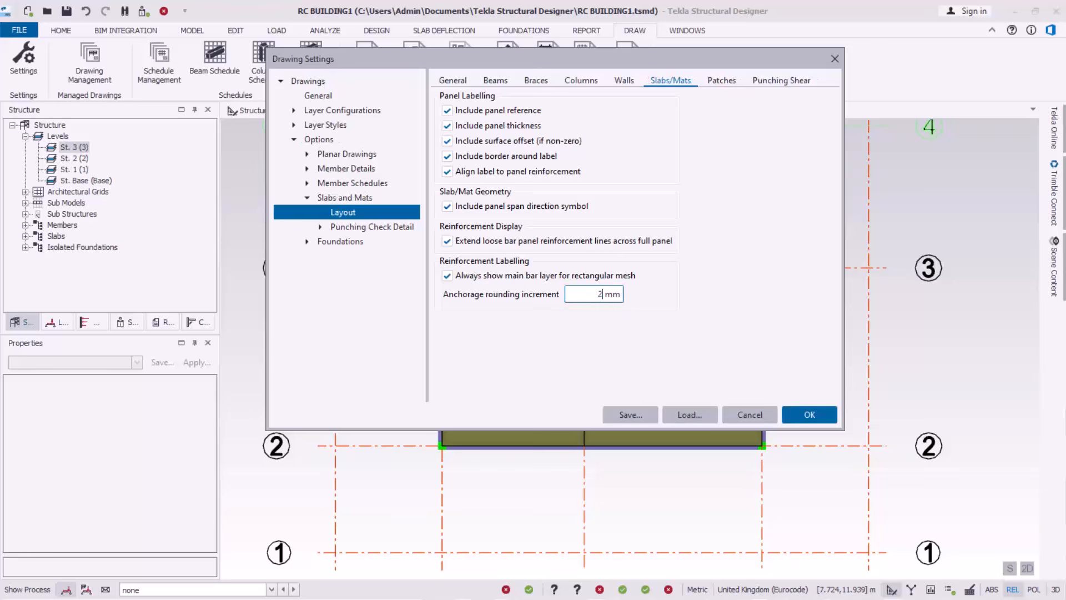
type("5")
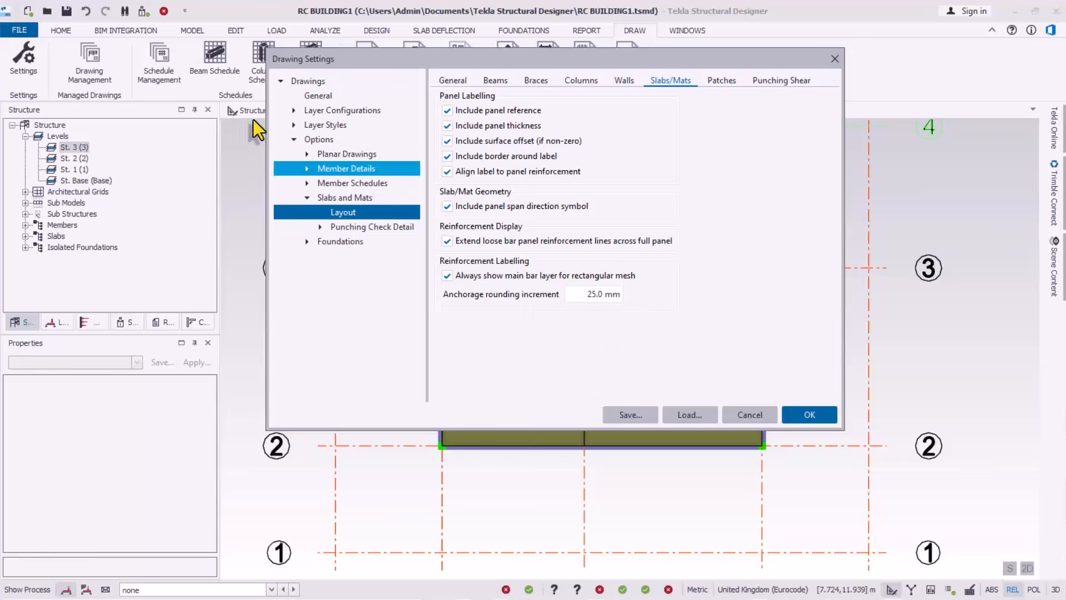
Save the drawing settings as global defaults and close the dialog
left_click(616, 410)
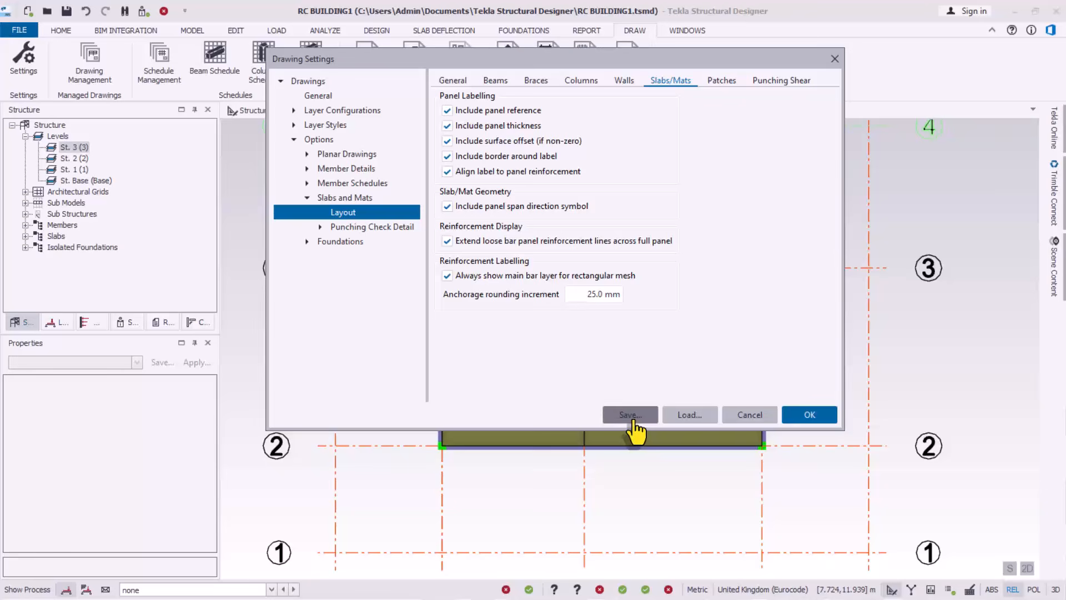
left_click(523, 272)
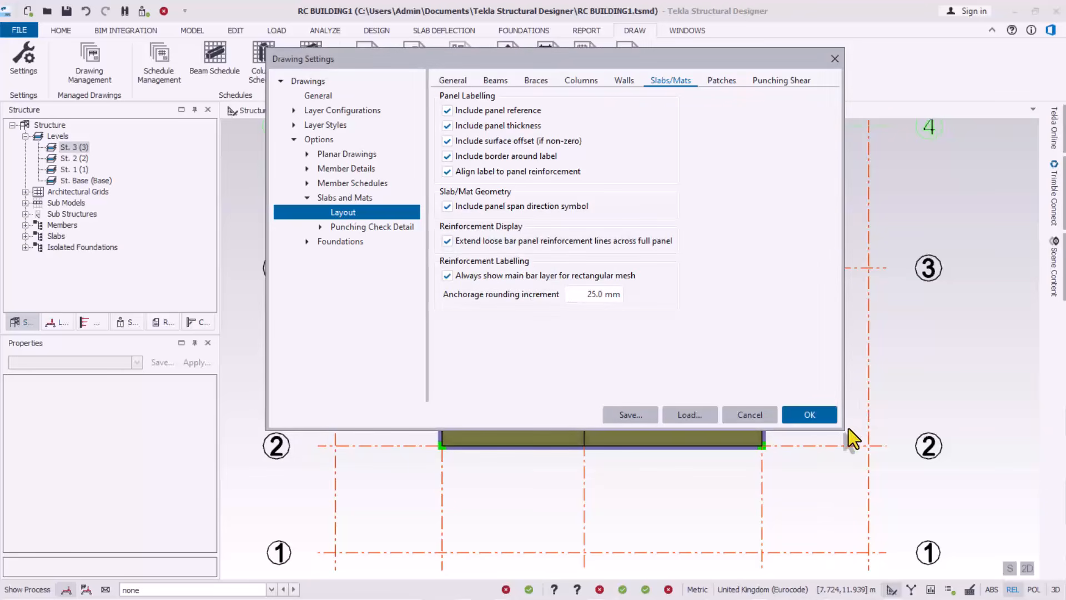
left_click(810, 416)
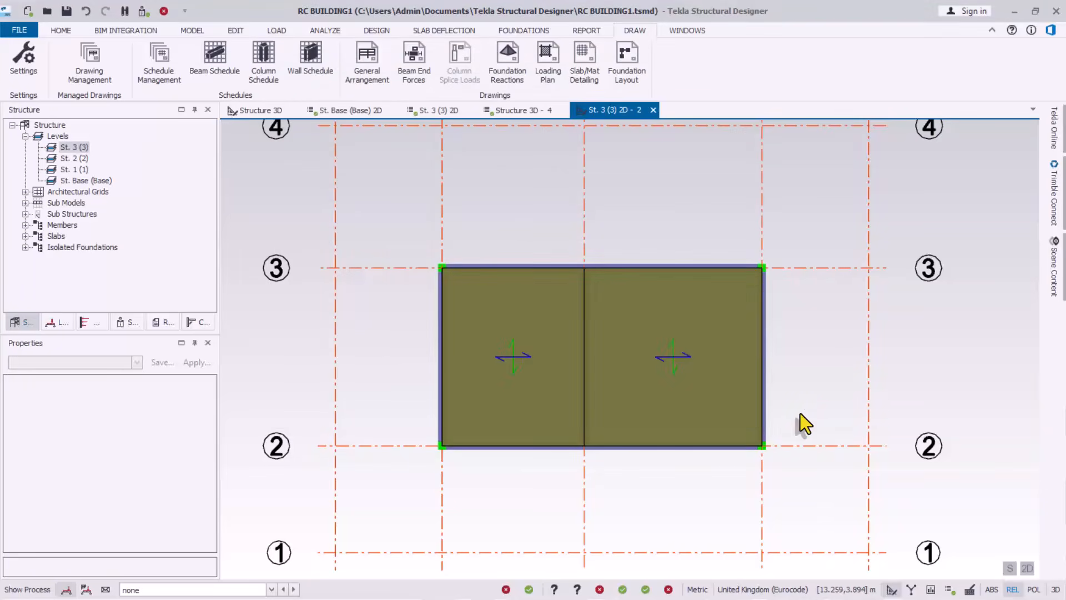
Save the RC BUILDING1 model with the updated drawing settings
scroll(595, 386, "up", 2)
scroll(562, 332, "down", 3)
scroll(567, 343, "up", 3)
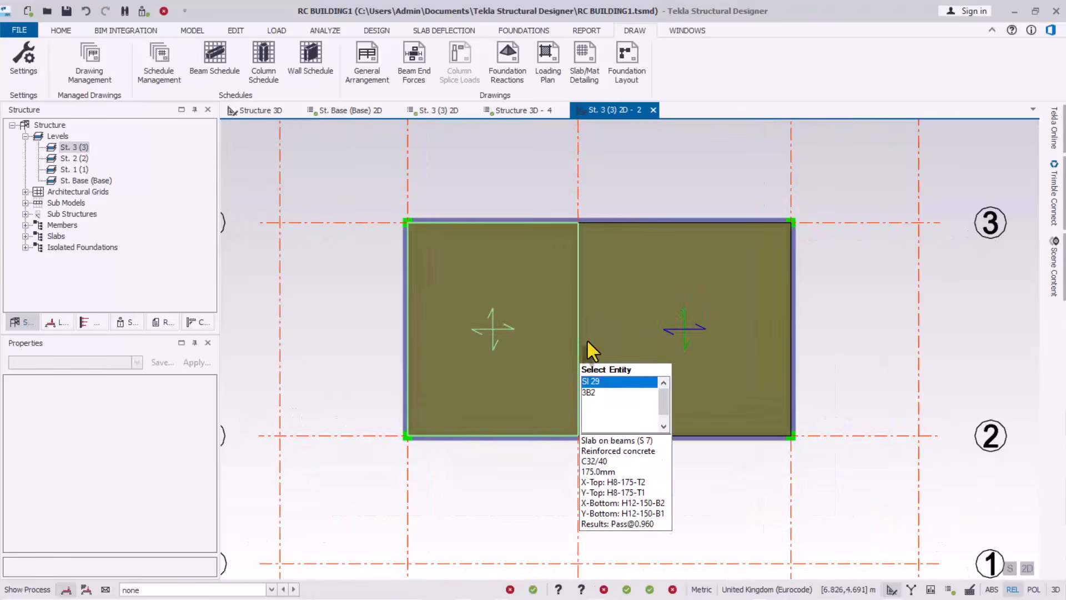
left_click(64, 11)
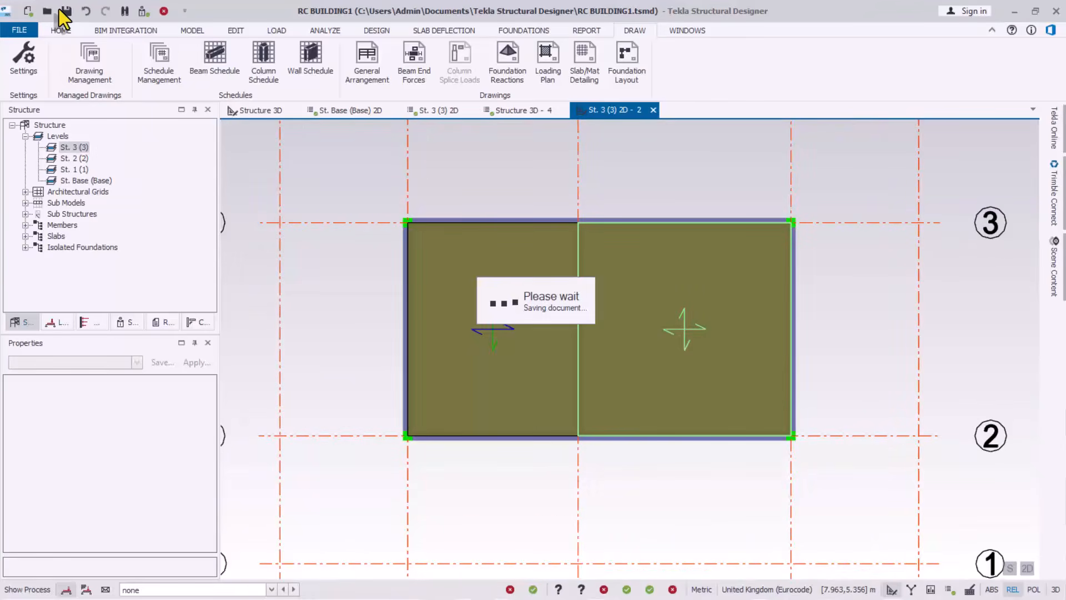
Show the Status validation tree and make the St. 3 (3) plan view active again
left_click(142, 12)
scroll(623, 276, "up", 1)
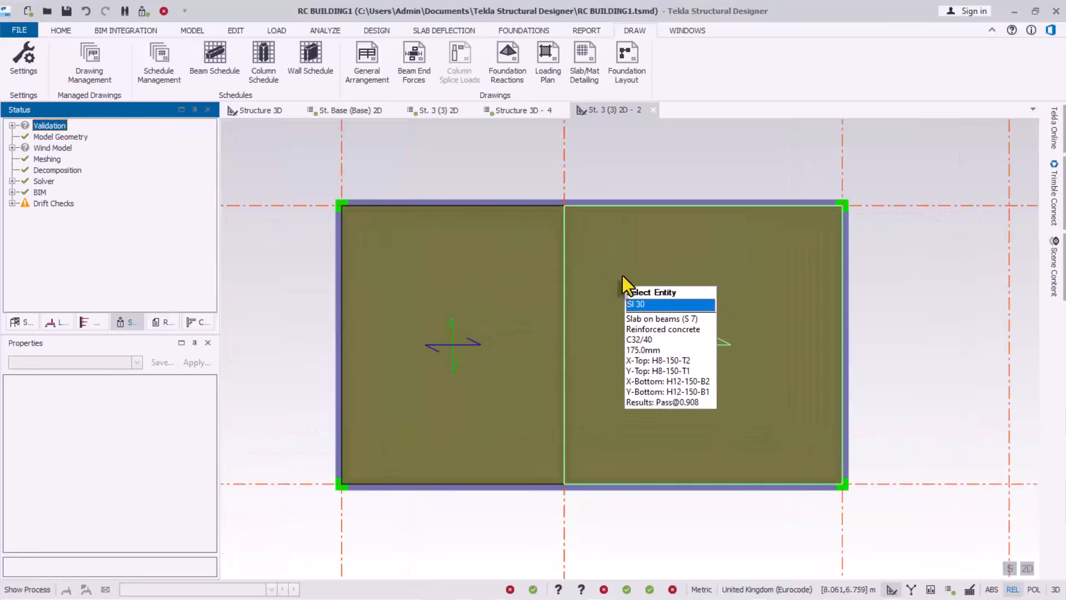
scroll(547, 322, "down", 3)
left_click(625, 192)
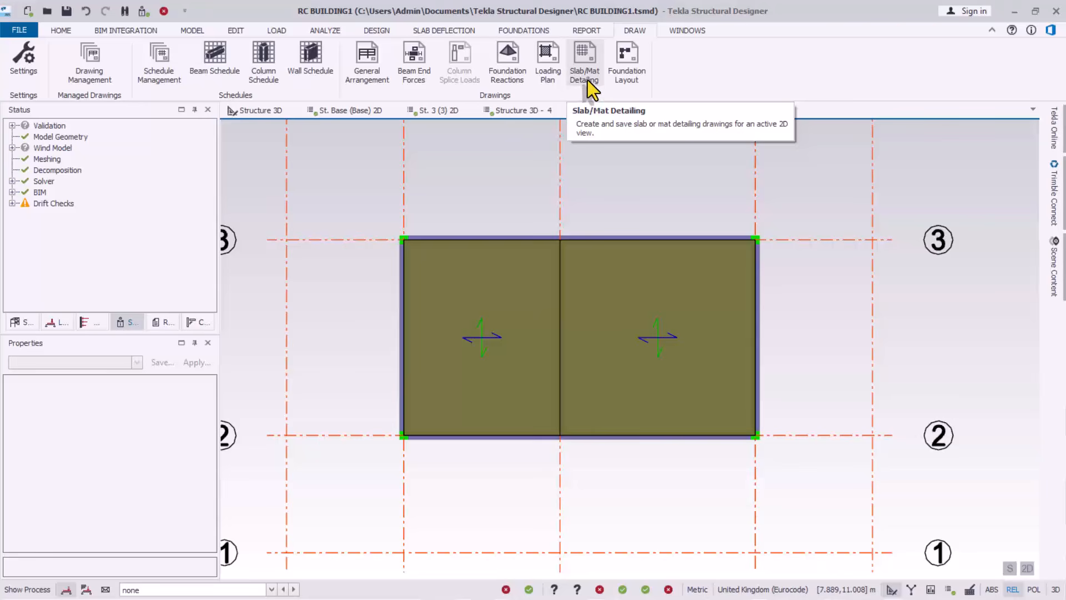
Switch the slab detailing DXF to a manual name, RC BUILDING5 St. 3 (3) Slab_Mat Layout.dxf
left_click(586, 60)
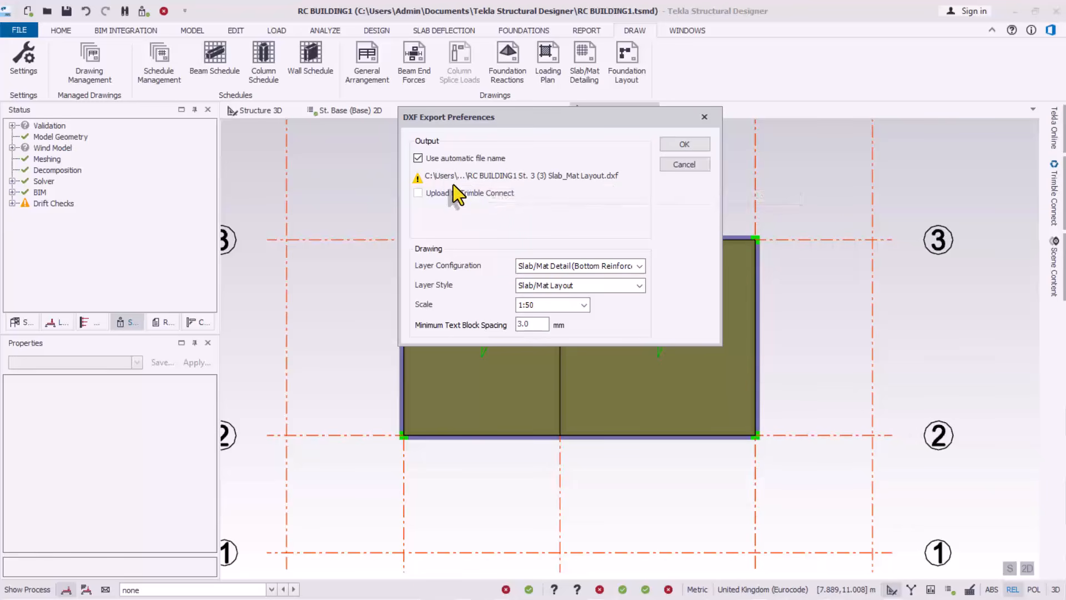
left_click(418, 159)
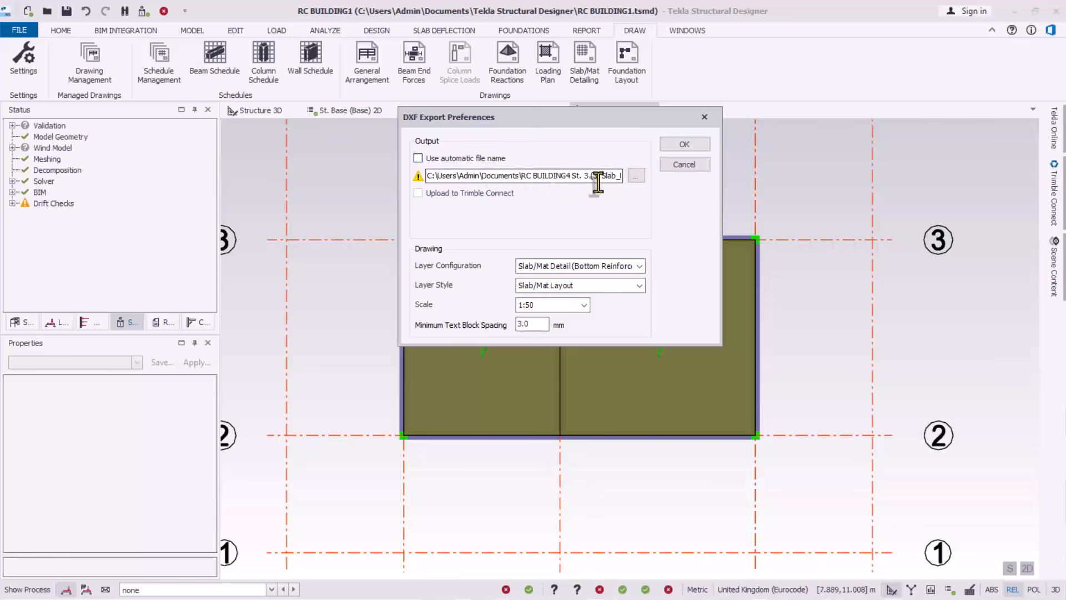
left_click(636, 176)
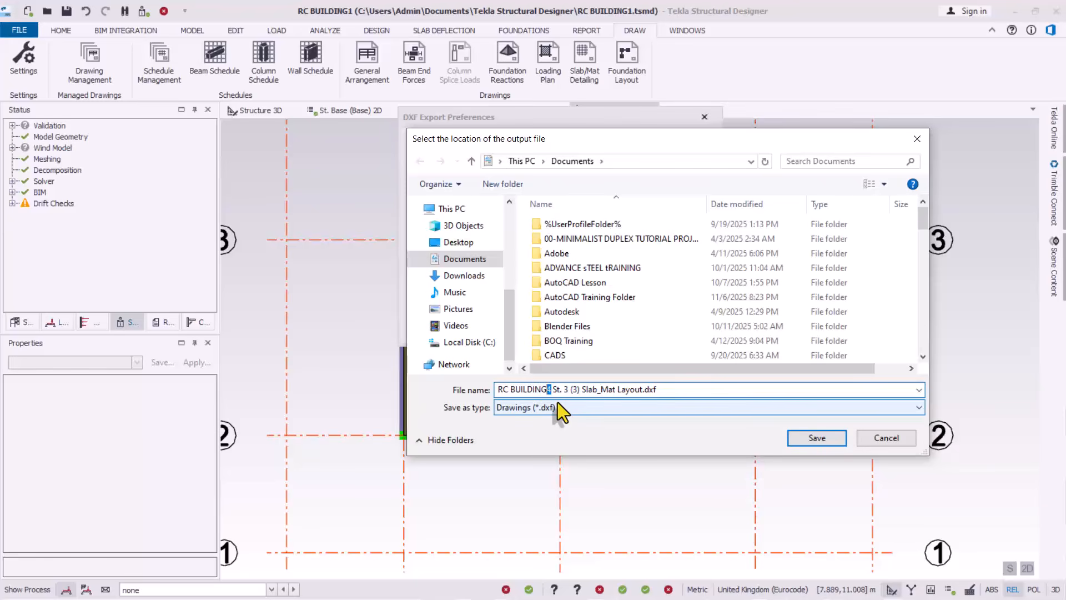
type("5")
left_click(802, 437)
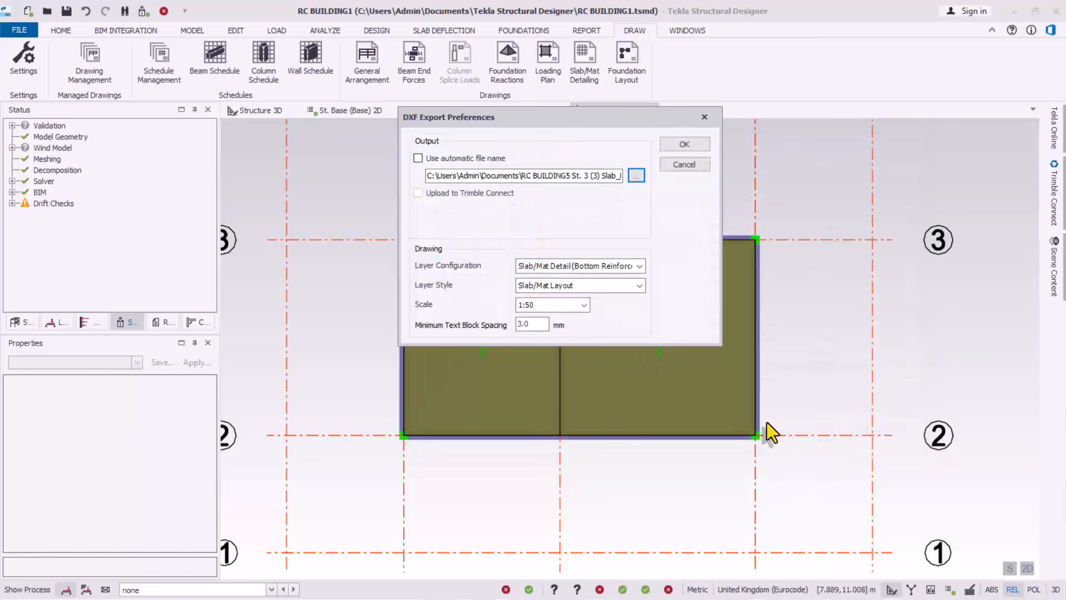
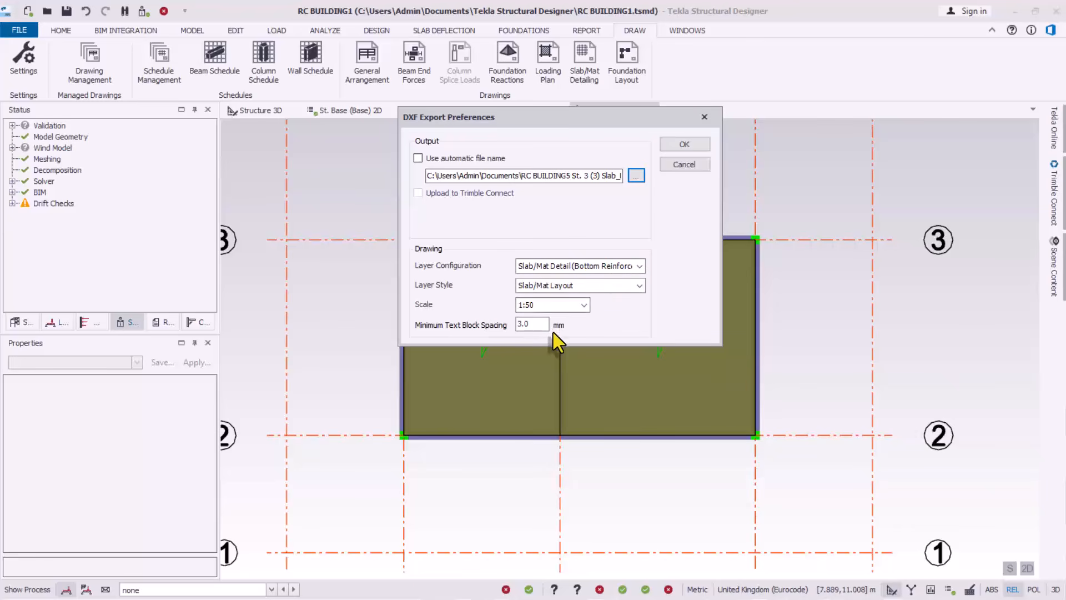
Accept the Slab/Mat Layout DXF export at 1:50 scale so the Level 3 slab drawing opens in AutoCAD
left_click(685, 146)
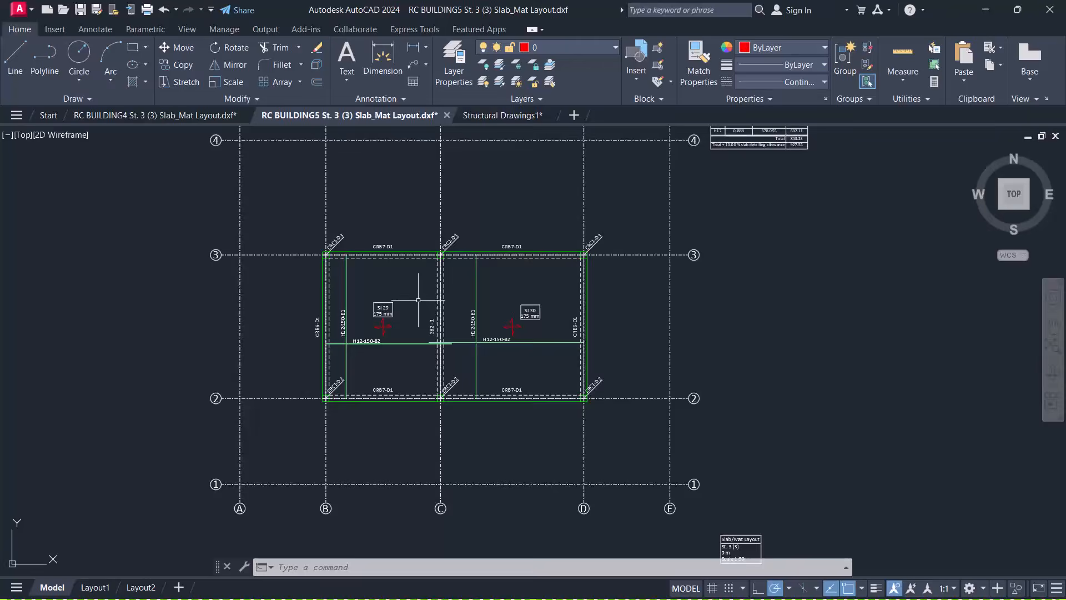
Zoom into the slab and window-select the H12-150-B1 and H12-150-B2 bar lines
scroll(416, 300, "up", 2)
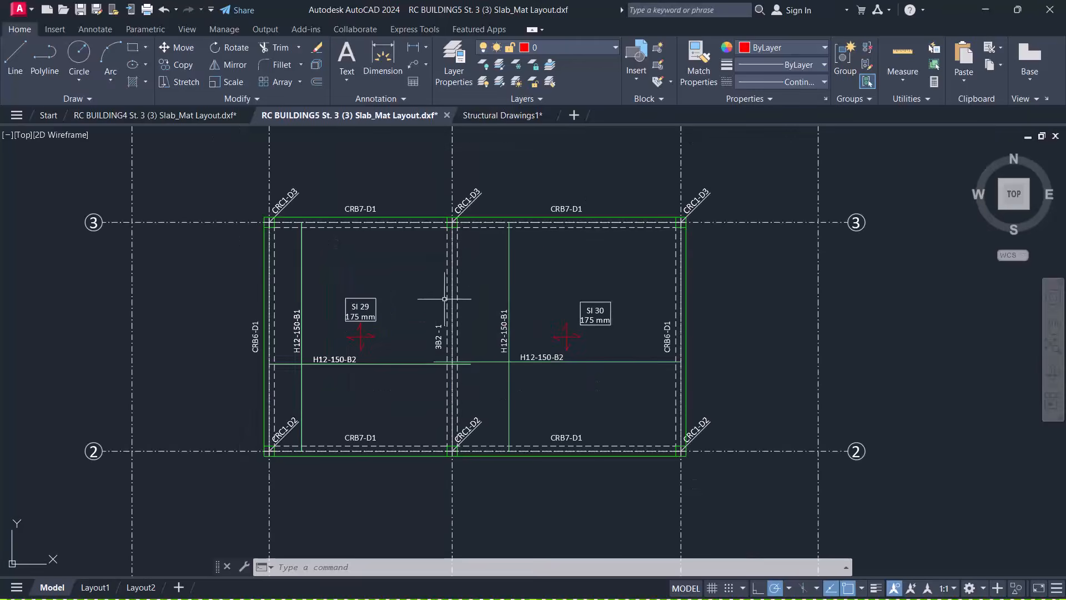
scroll(470, 302, "down", 2)
scroll(392, 338, "up", 2)
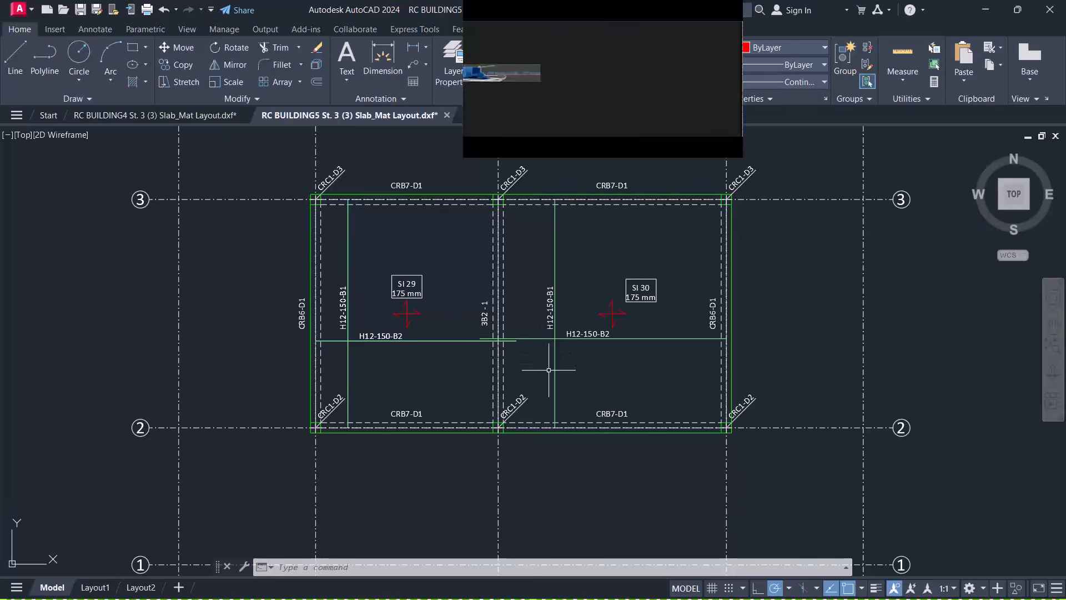
scroll(530, 366, "up", 2)
scroll(373, 356, "down", 2)
scroll(339, 260, "up", 2)
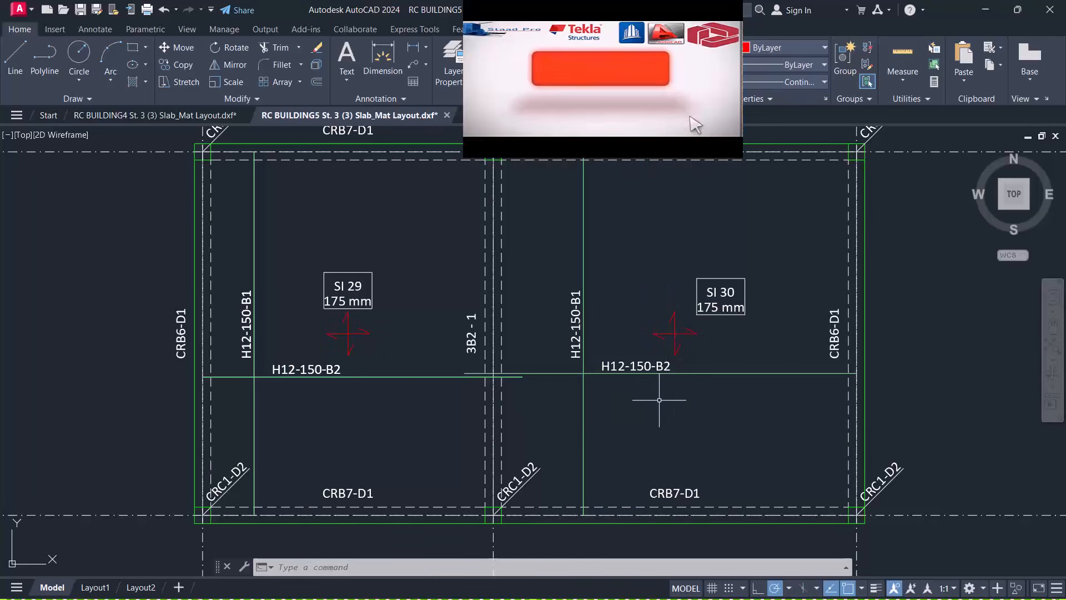
left_click(279, 231)
left_click(238, 245)
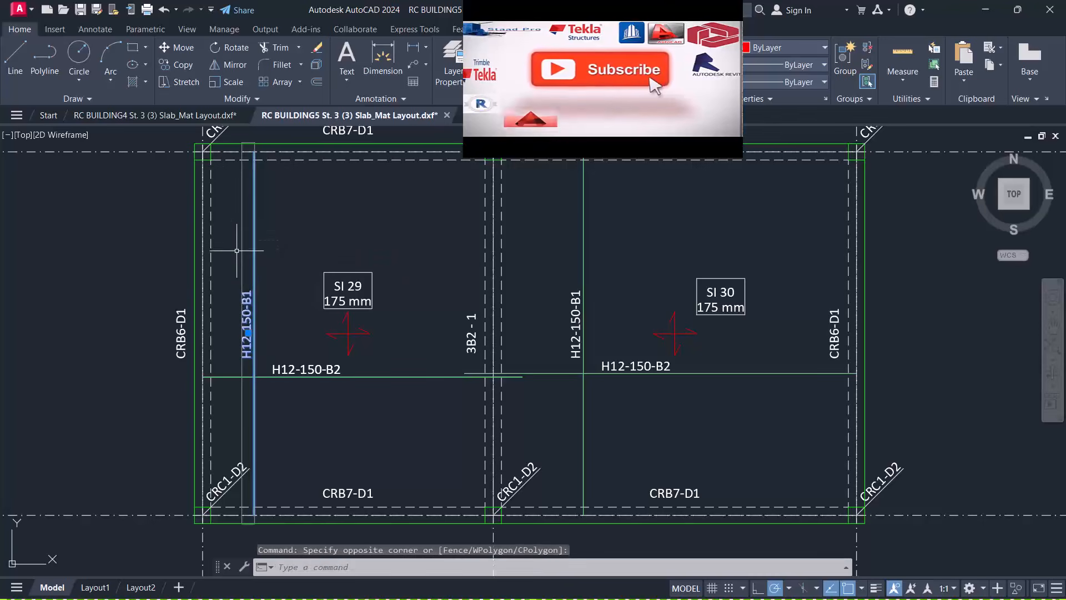
left_click(407, 367)
left_click(389, 399)
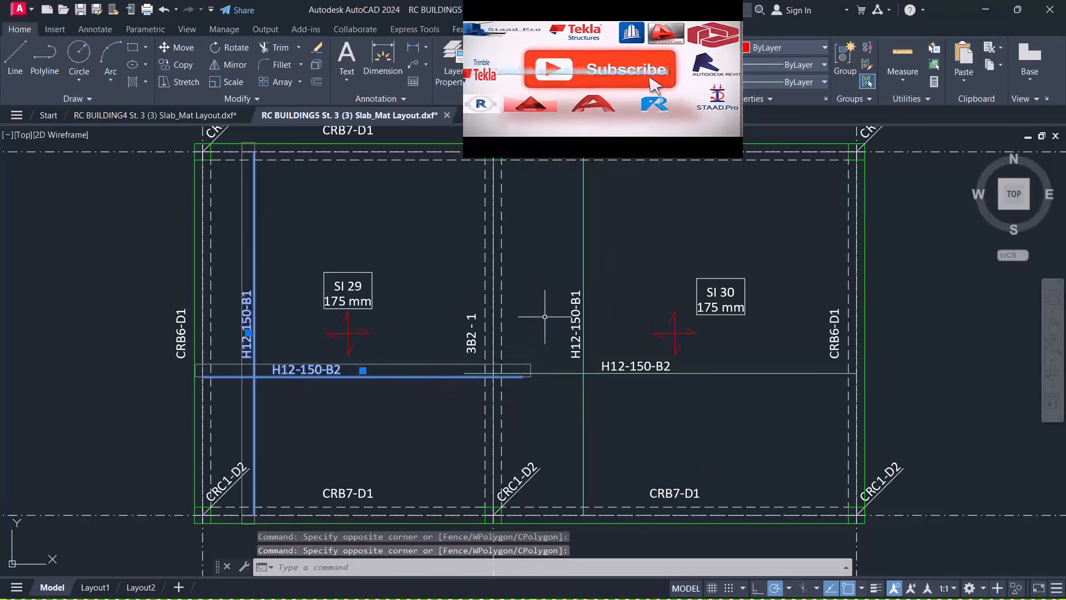
Window-select another area of the slab, then clear the selection with Esc
left_click(628, 204)
left_click(636, 230)
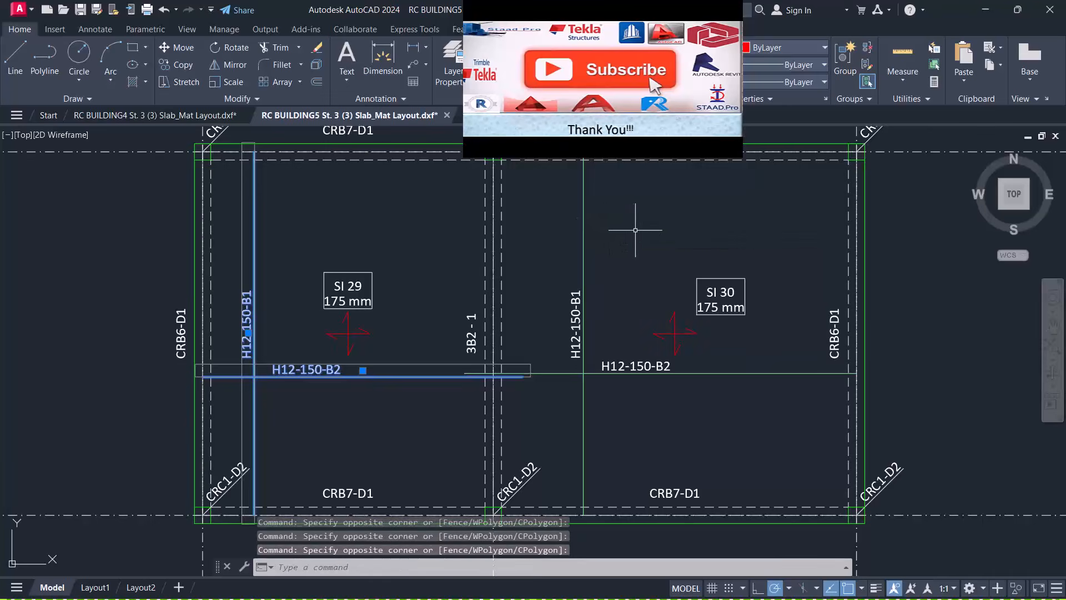
scroll(636, 230, "down", 2)
key("Escape")
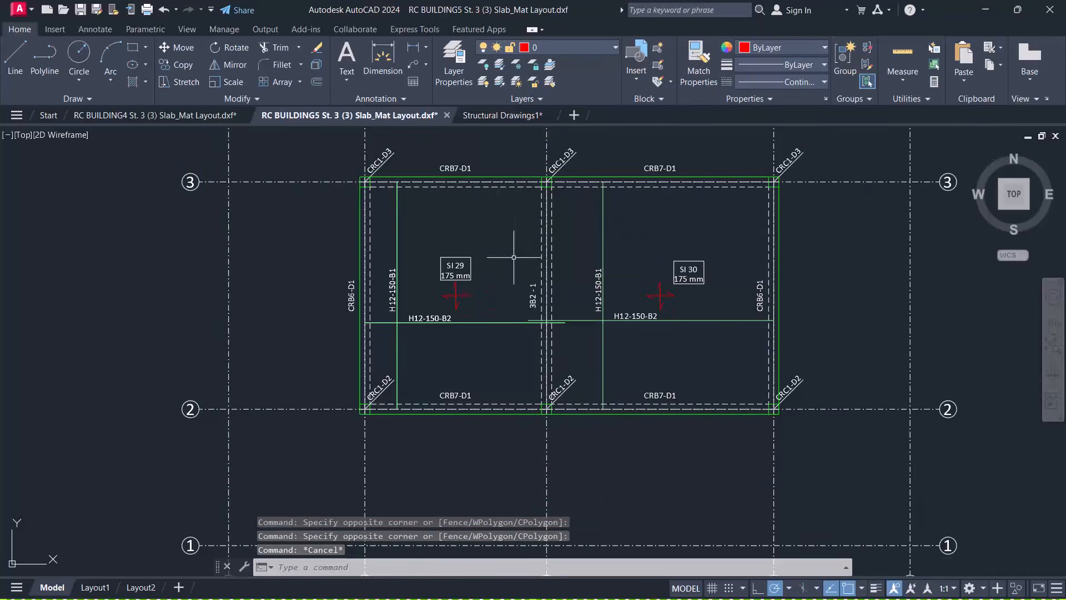
scroll(514, 258, "down", 2)
scroll(597, 242, "up", 2)
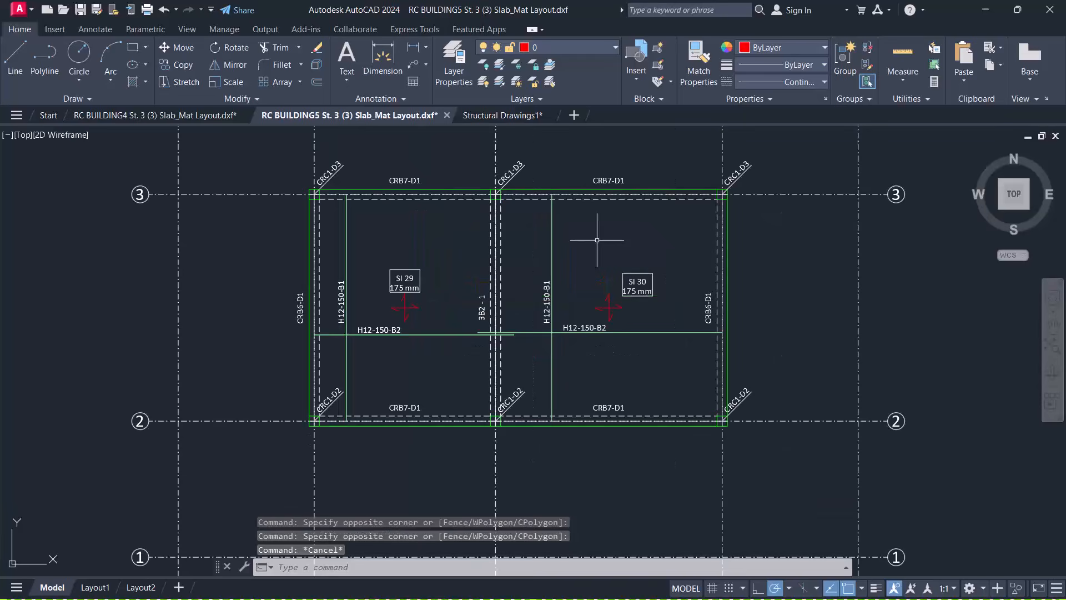
Compare against the RC BUILDING4 slab layout, then return to the RC BUILDING5 drawing
left_click(141, 116)
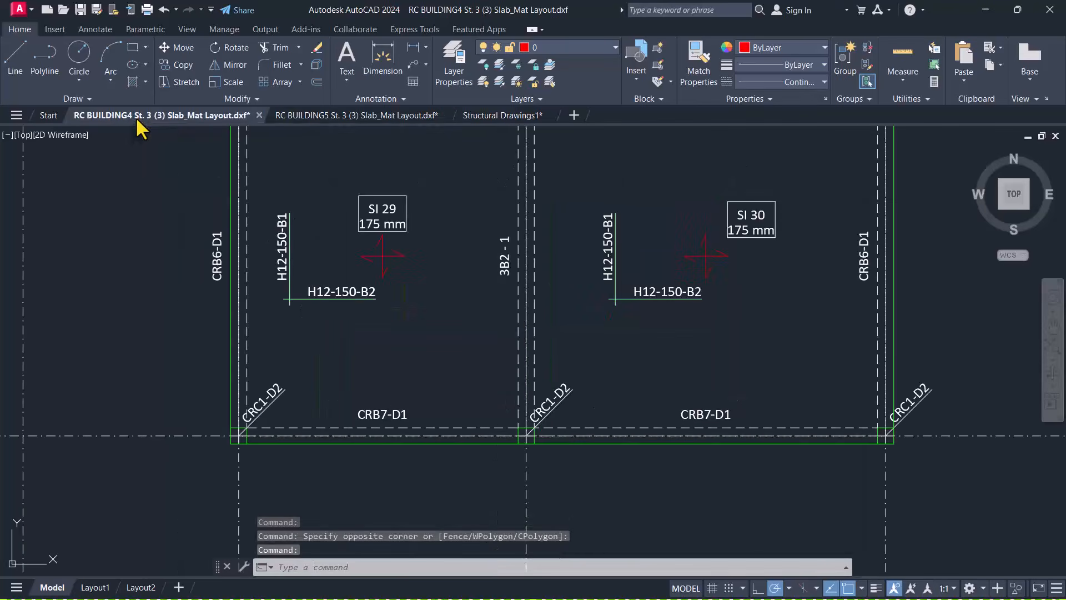
scroll(302, 302, "up", 2)
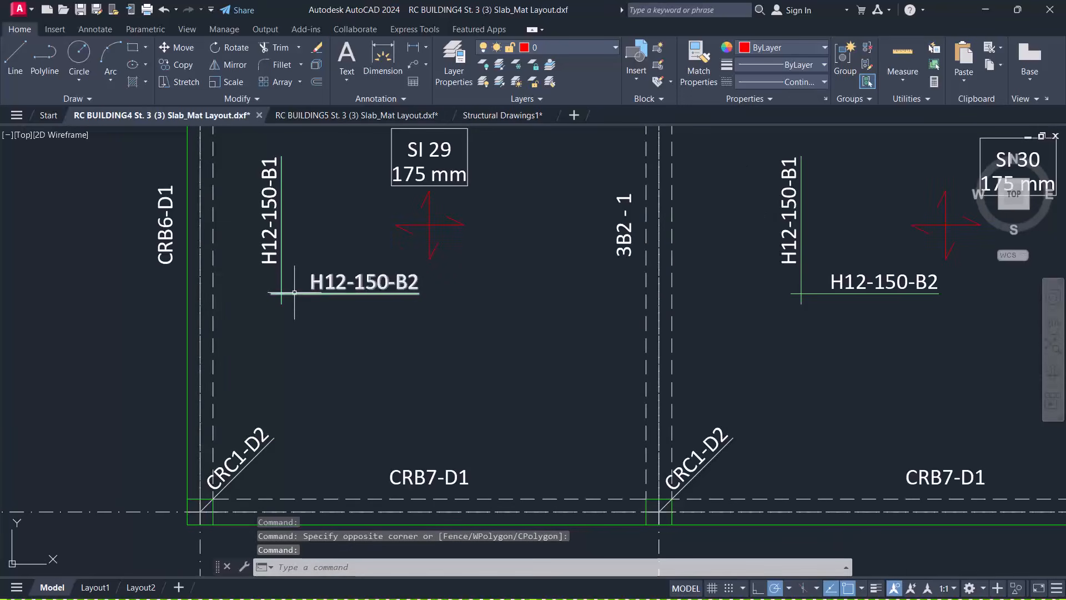
left_click(346, 117)
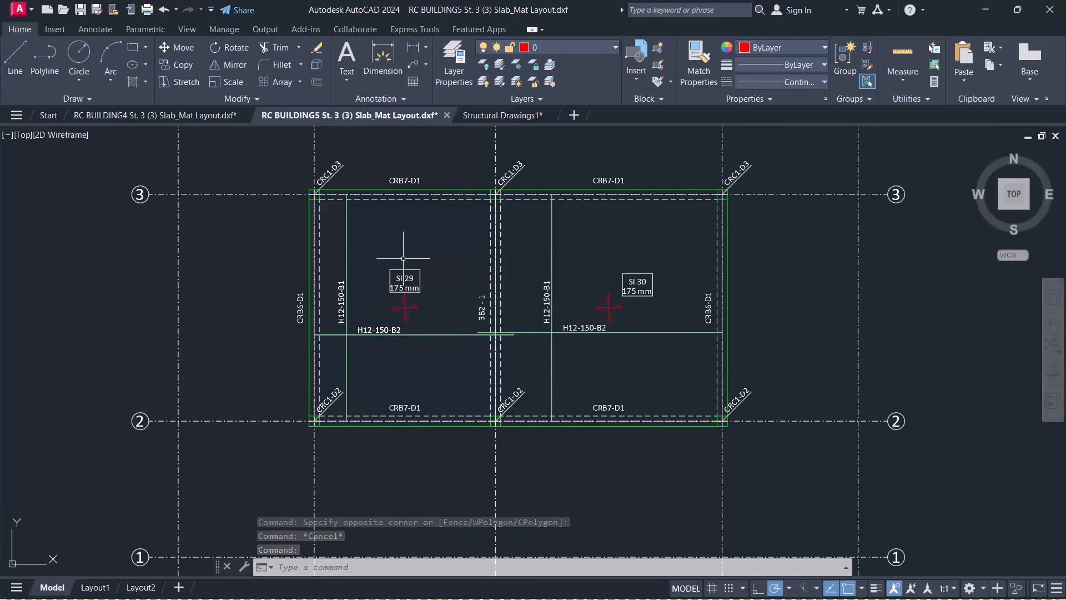
Zoom around the RC BUILDING5 slab between gridlines B–D and 2–3 with trial selection windows
scroll(425, 317, "down", 2)
scroll(445, 294, "up", 2)
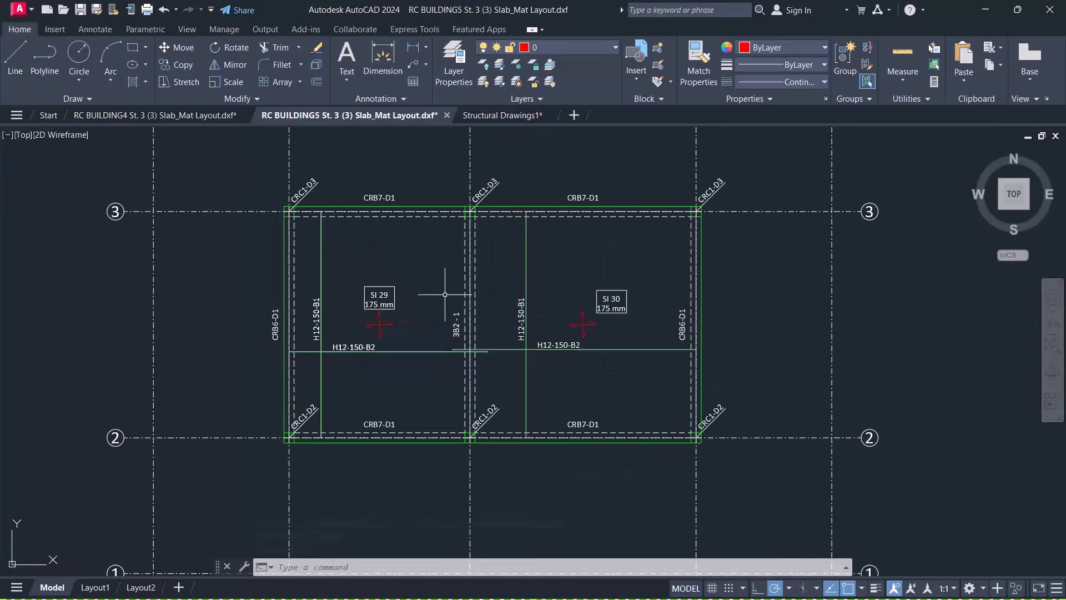
scroll(528, 380, "down", 4)
scroll(522, 369, "up", 6)
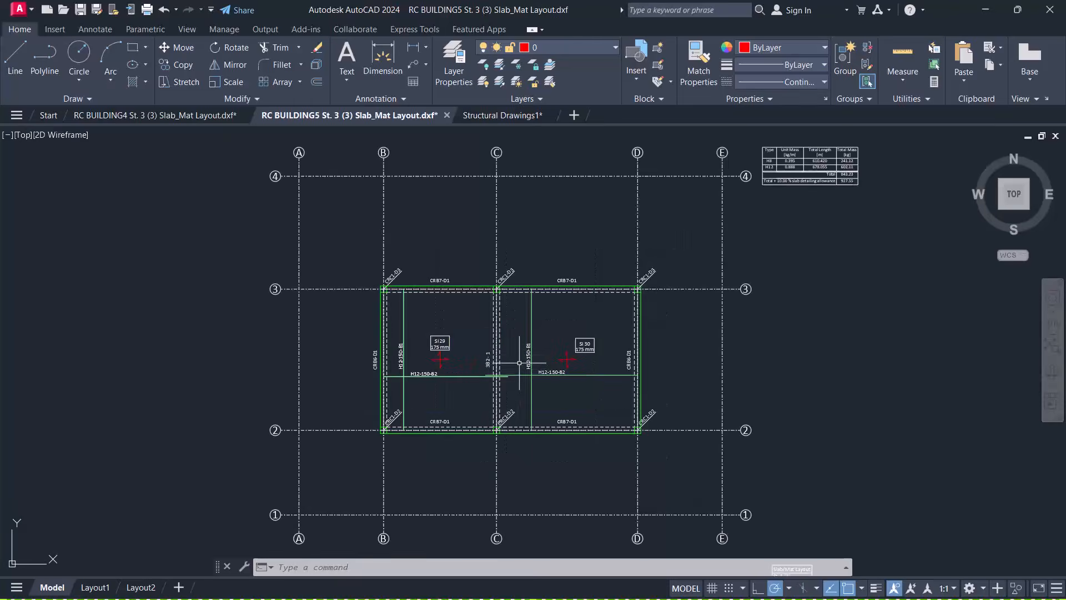
scroll(514, 315, "down", 2)
left_click(577, 284)
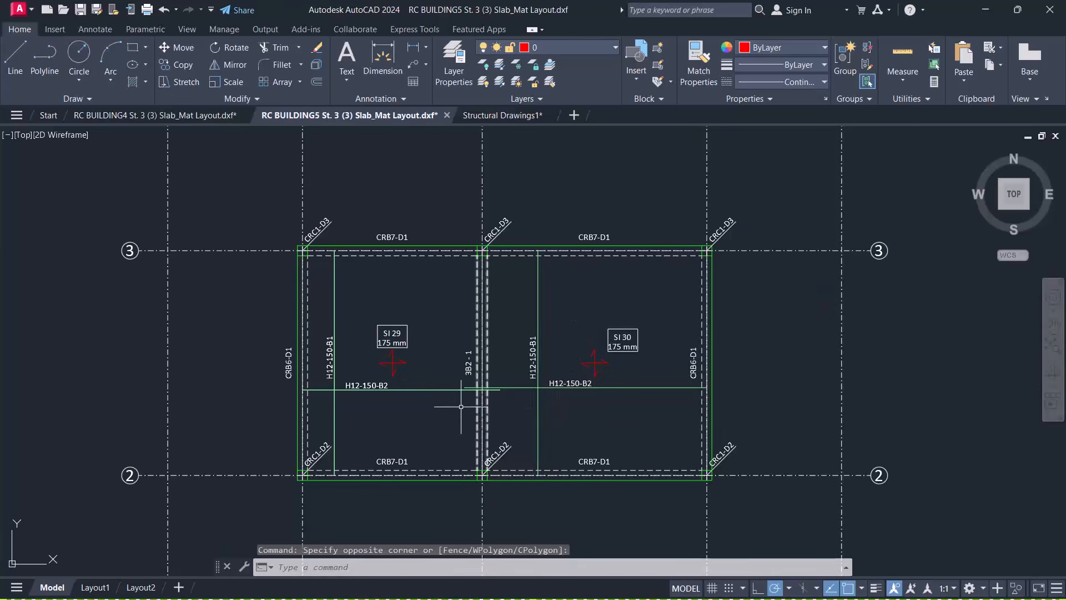
scroll(330, 283, "up", 2)
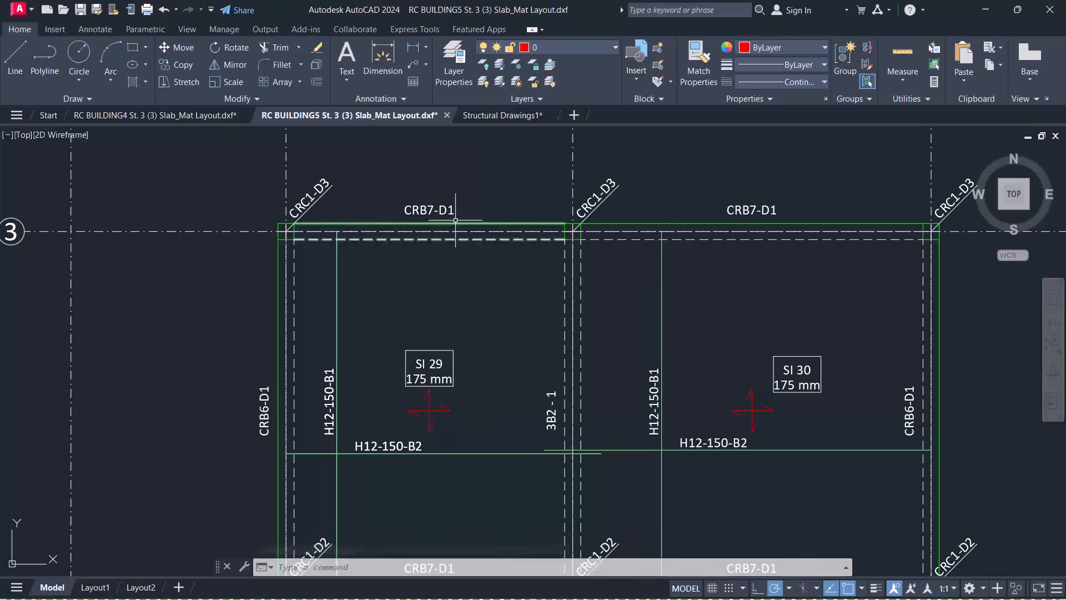
scroll(455, 221, "down", 3)
left_click(568, 250)
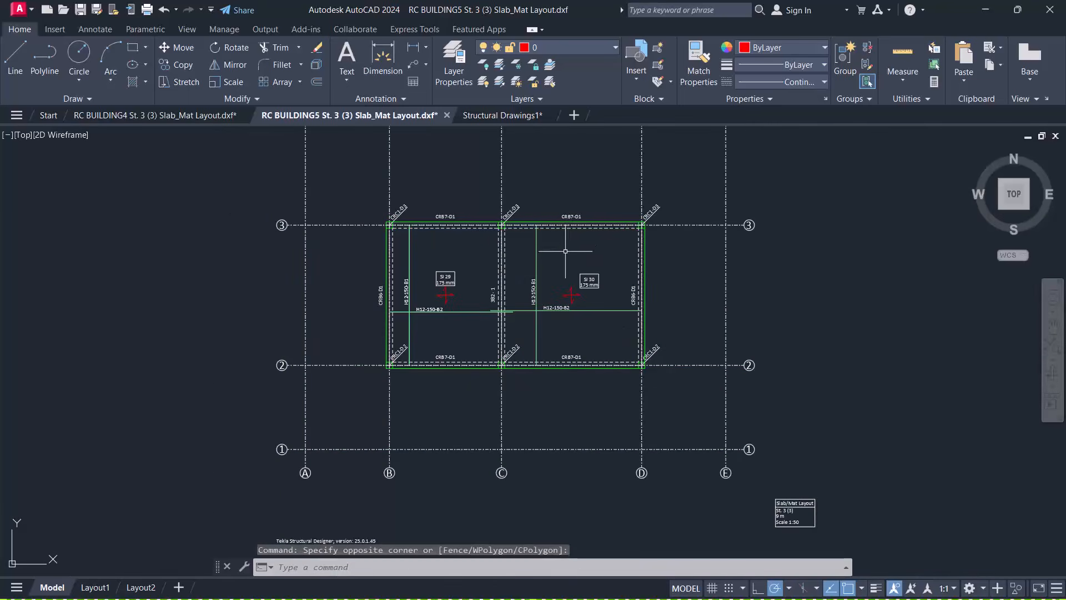
left_click(560, 256)
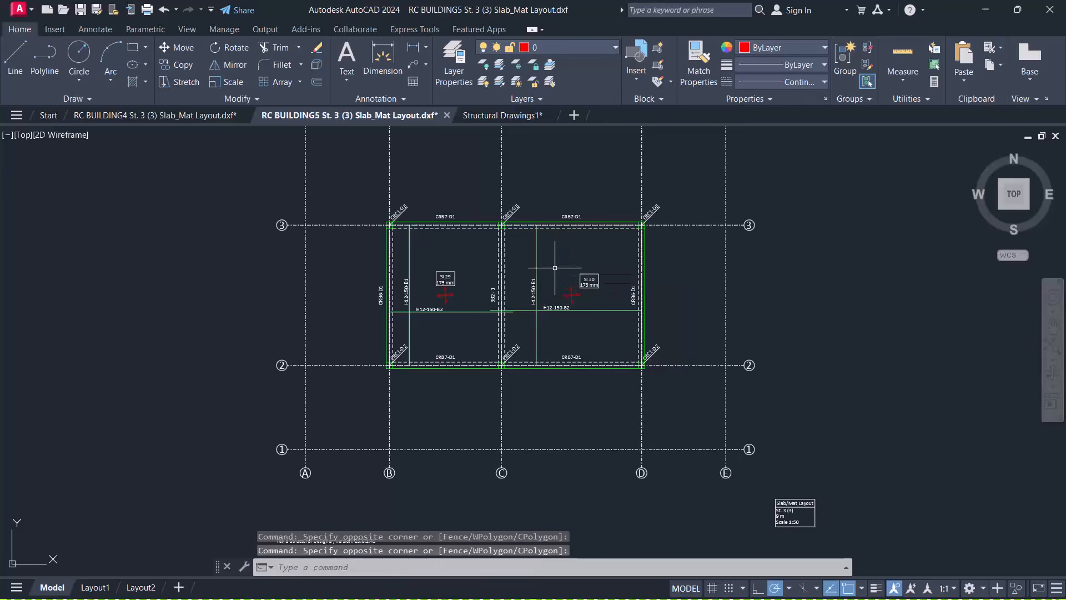
Bring up Tekla's 3D model and read slab Sl 29's Select Entity tooltip while orbiting
key("super")
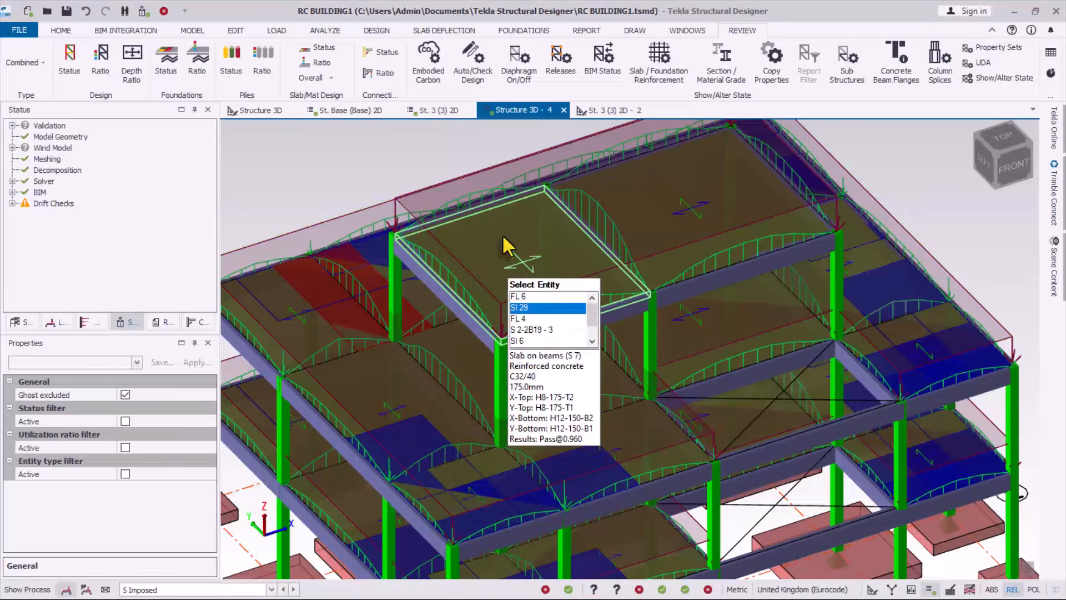
scroll(572, 192, "down", 2)
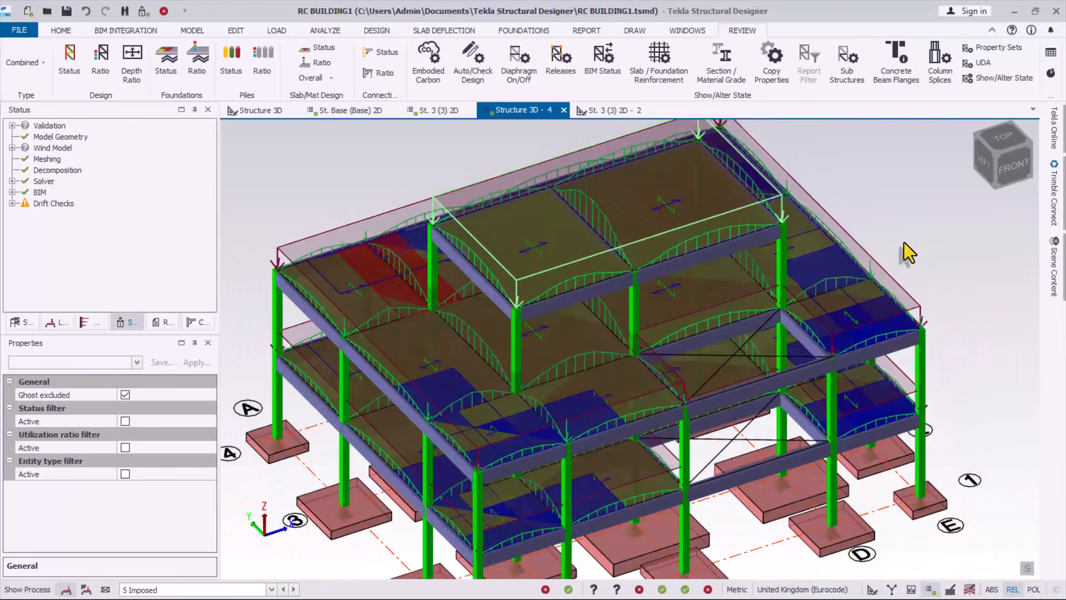
right_click_drag(900, 274, 874, 237)
mouse_move(702, 240)
scroll(558, 236, "up", 5)
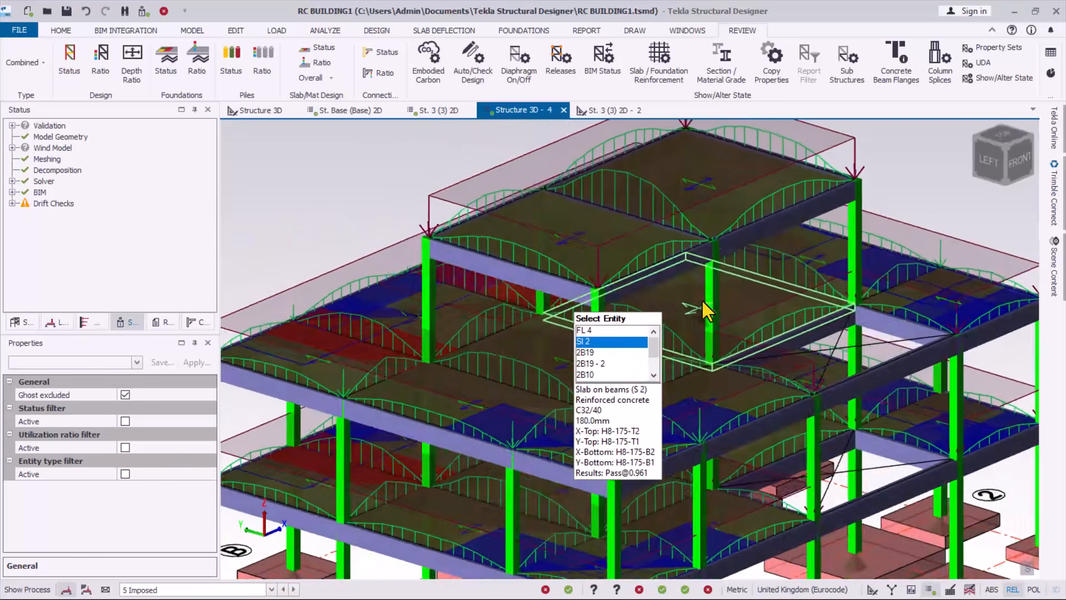
right_click_drag(703, 301, 672, 345)
scroll(613, 312, "down", 1)
scroll(595, 318, "up", 3)
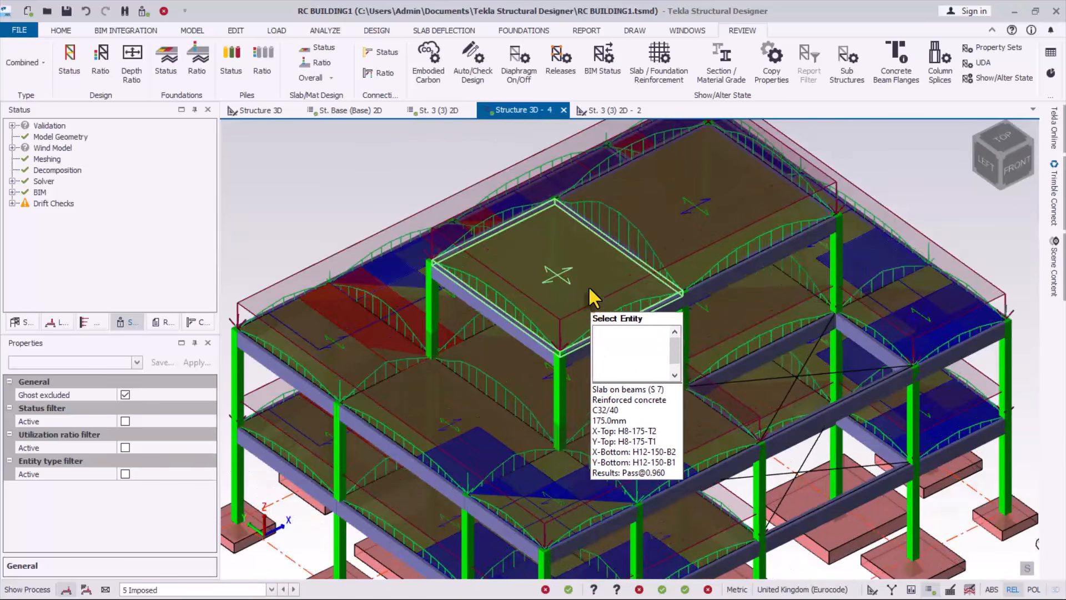
mouse_move(635, 264)
scroll(613, 275, "up", 4)
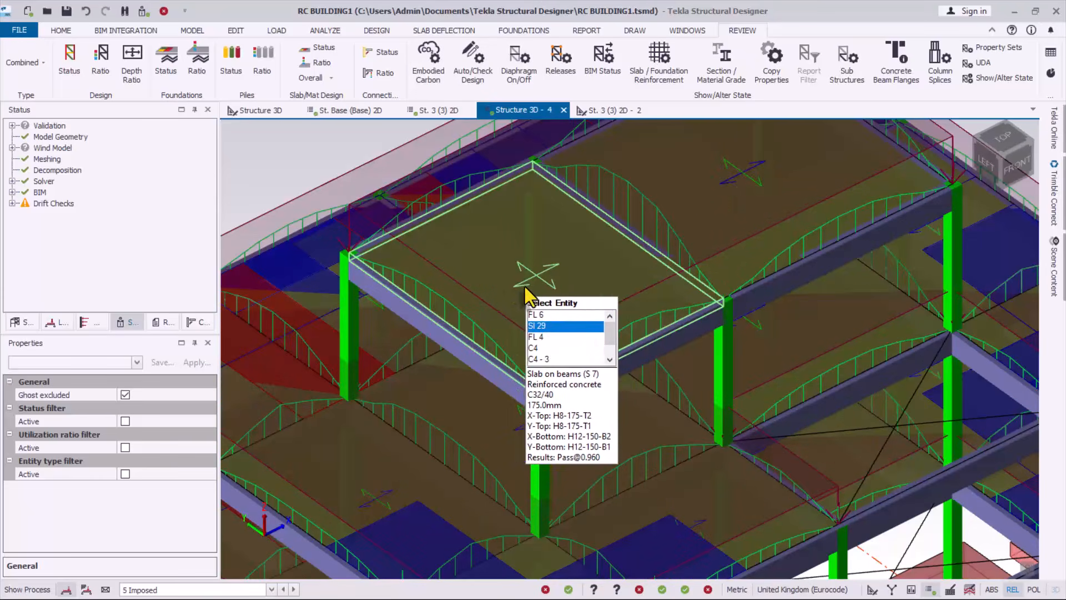
scroll(536, 303, "down", 1)
scroll(536, 305, "up", 1)
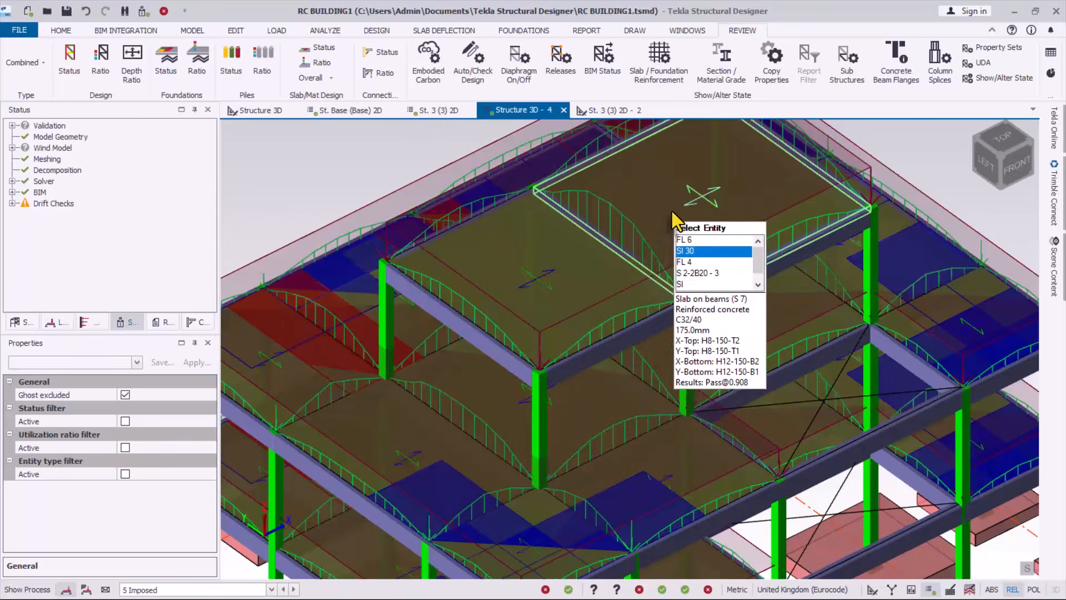
scroll(575, 312, "up", 1)
scroll(576, 321, "up", 1)
Orbit and zoom around slab Sl 29 to check its H8-175 top and H12-150 bottom bars
right_click_drag(630, 337, 498, 218)
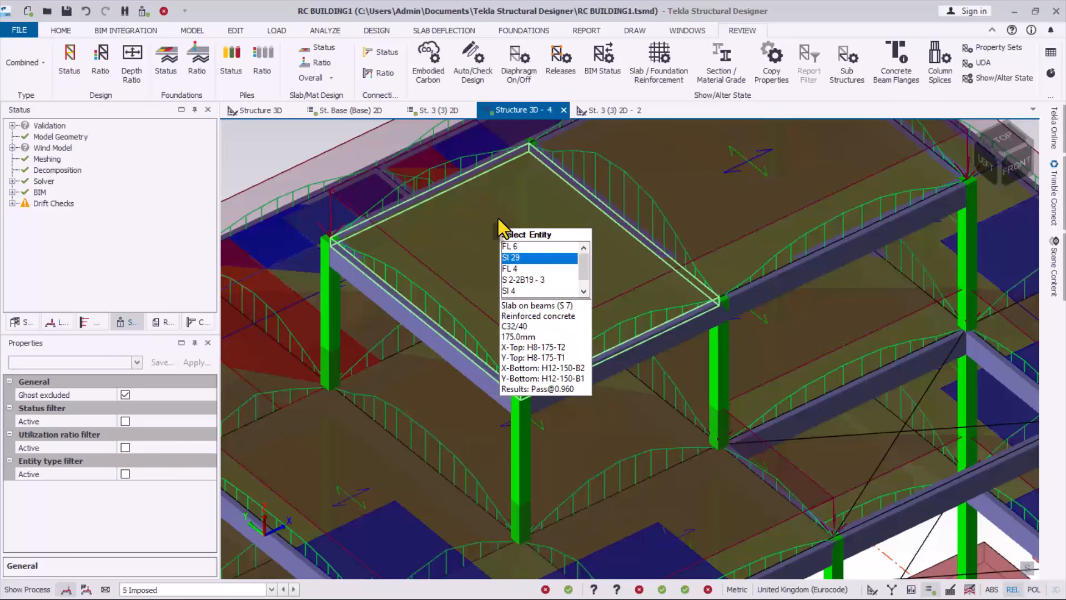
scroll(499, 220, "up", 1)
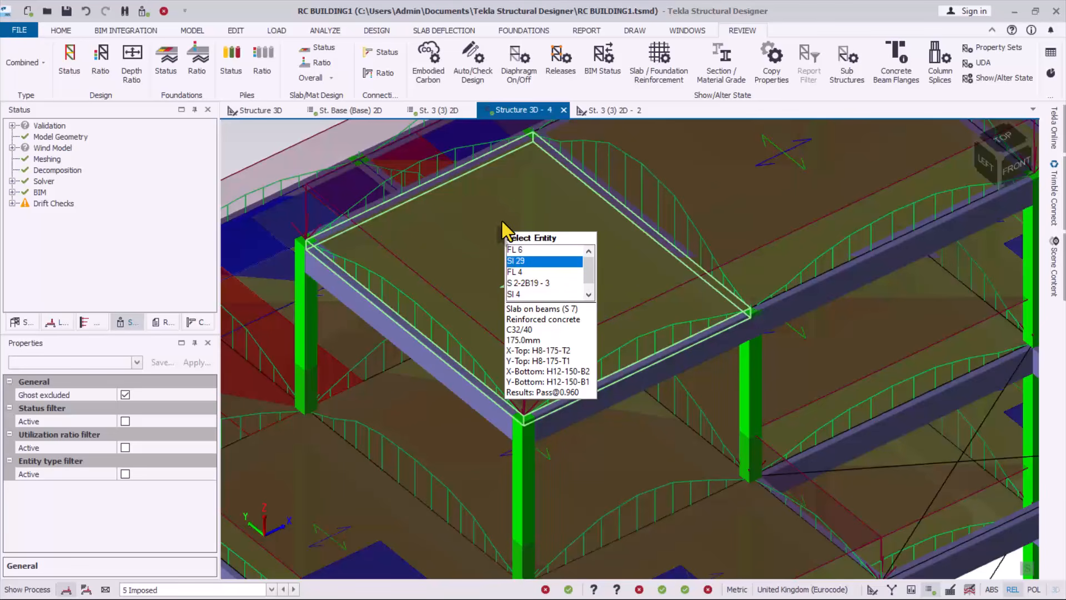
scroll(501, 219, "up", 1)
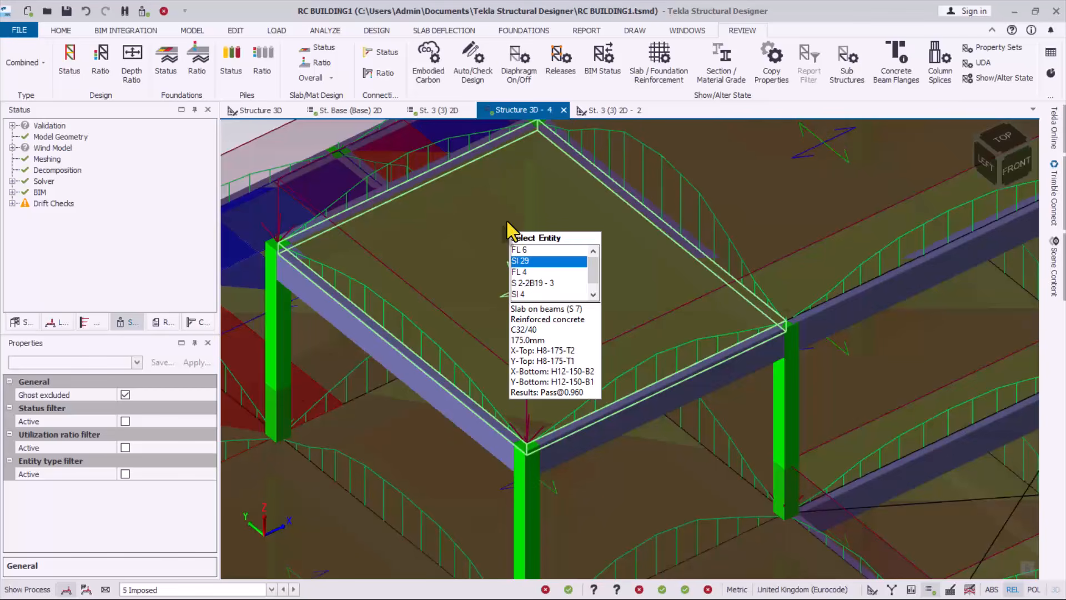
scroll(506, 220, "up", 1)
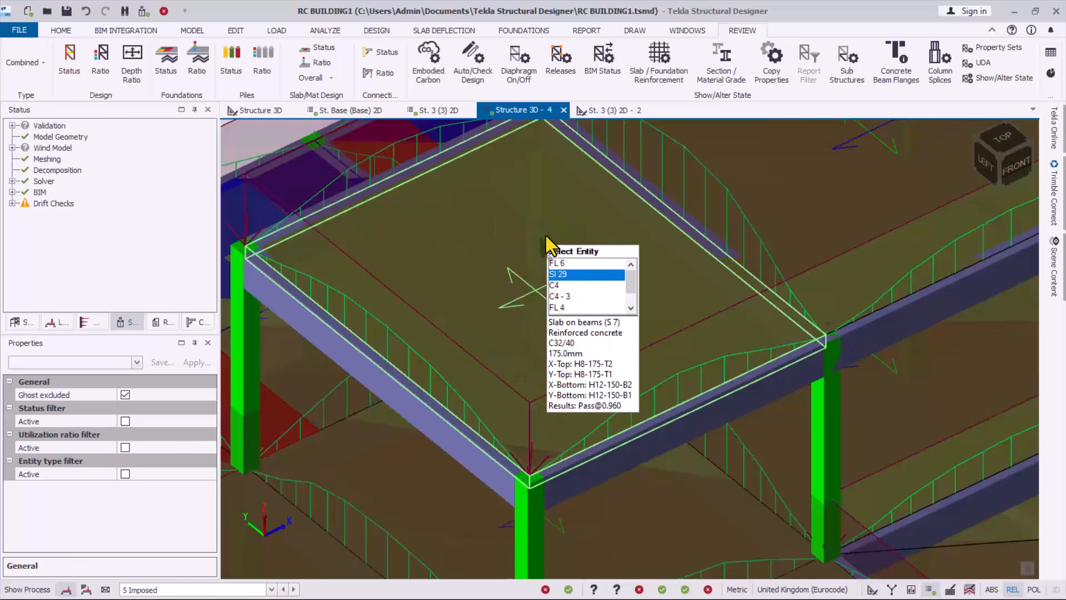
scroll(546, 235, "down", 1)
scroll(555, 311, "down", 1)
scroll(559, 308, "up", 1)
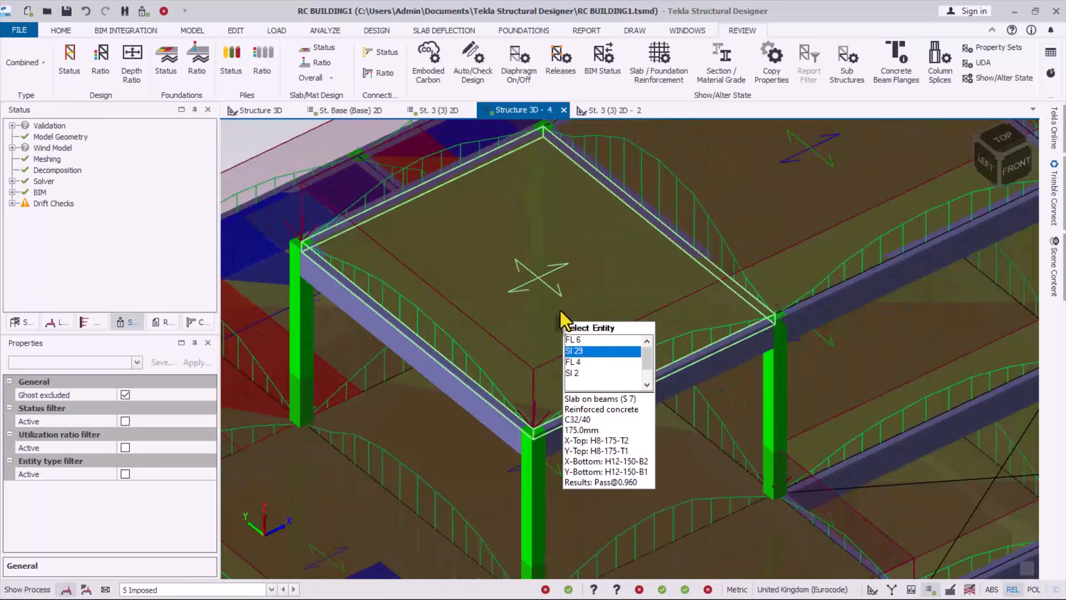
scroll(550, 294, "down", 2)
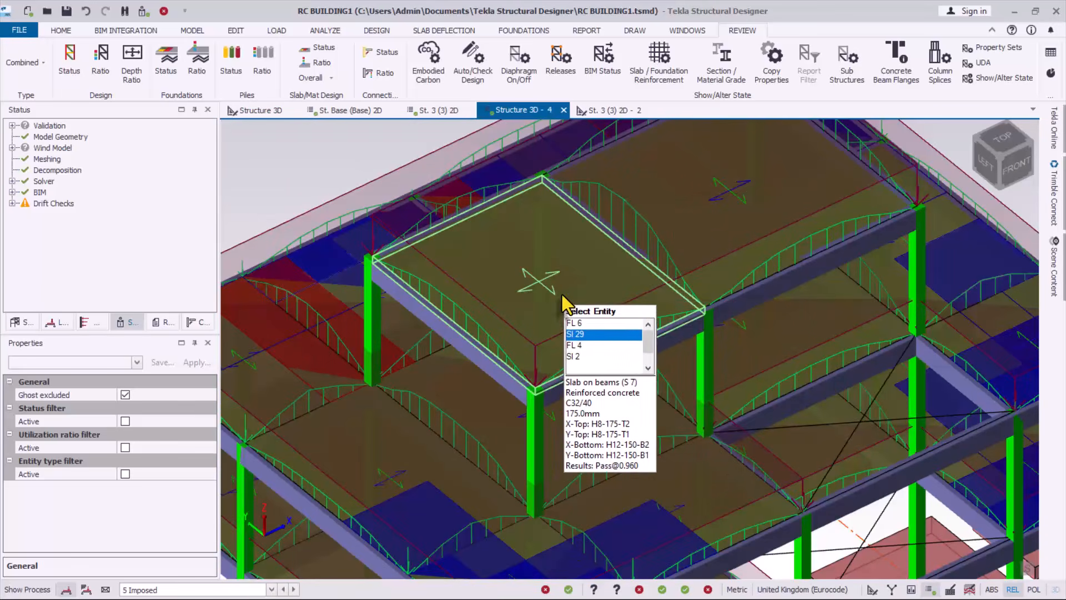
scroll(668, 296, "down", 2)
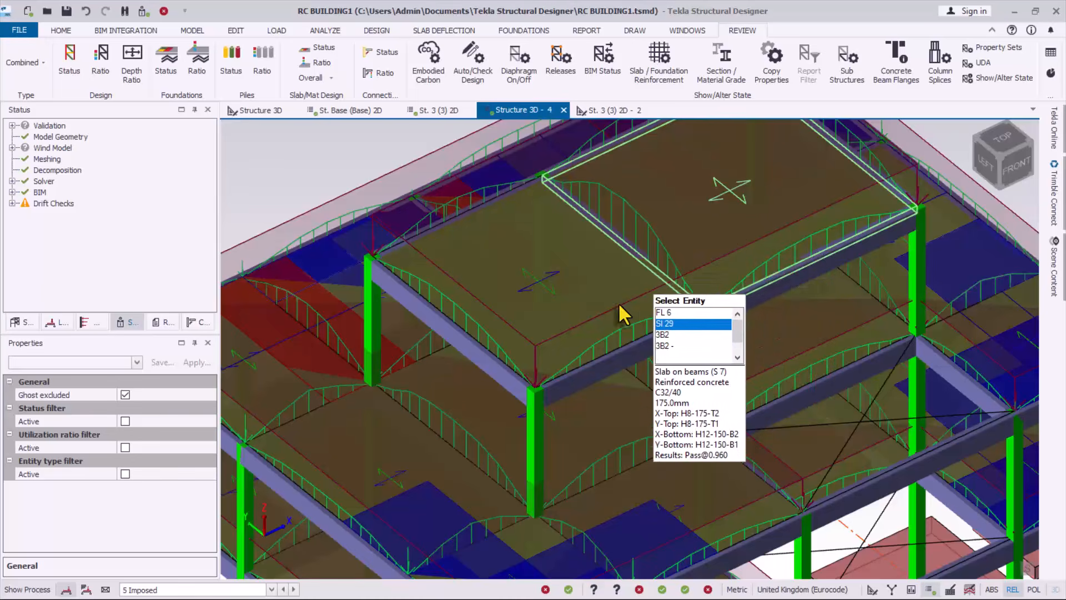
scroll(561, 322, "up", 2)
scroll(529, 335, "down", 1)
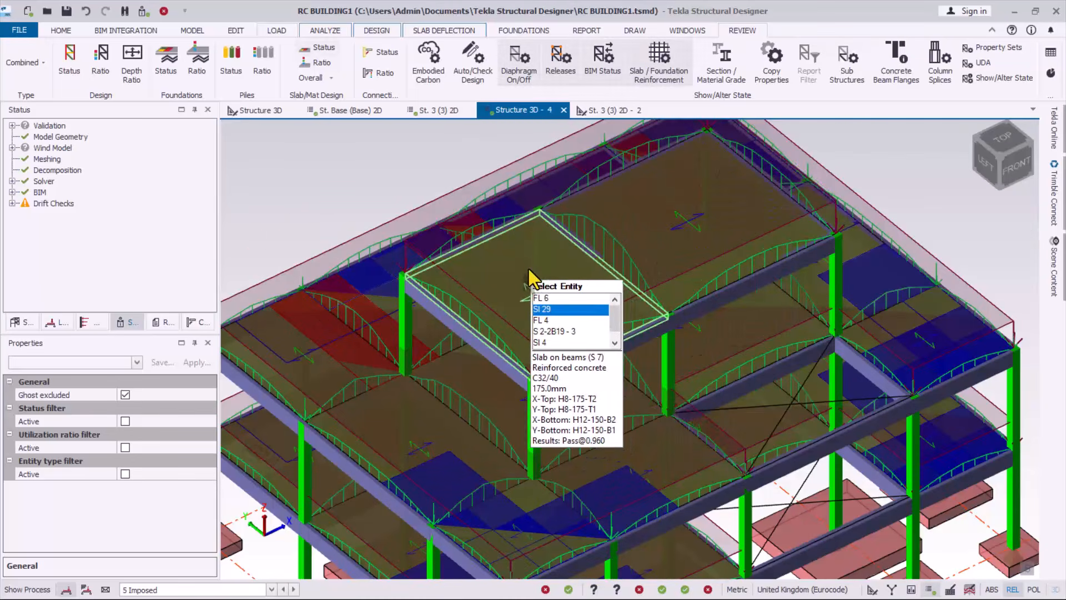
scroll(530, 273, "up", 3)
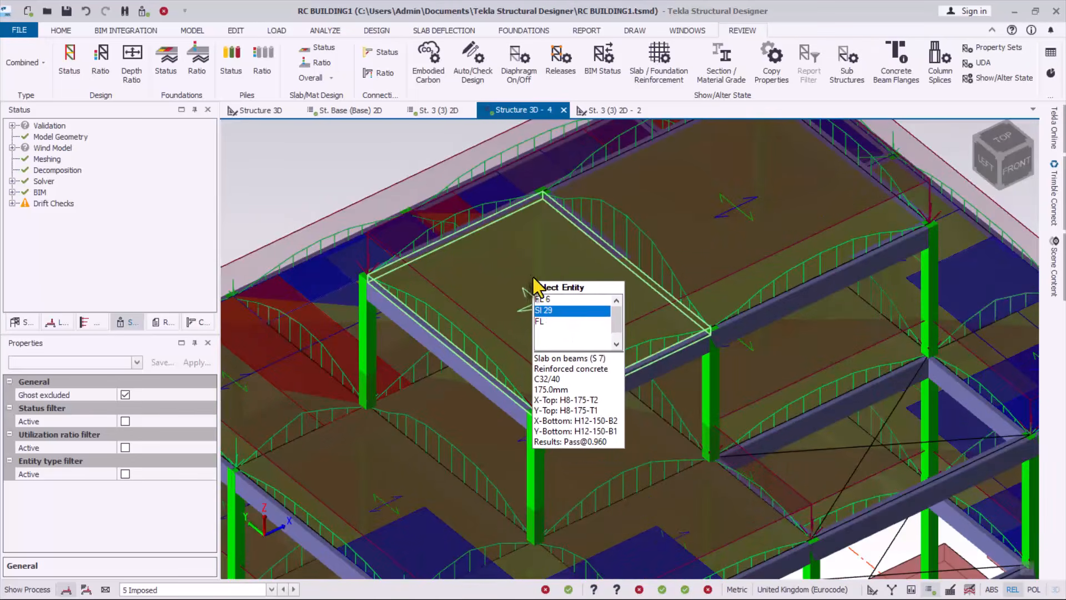
scroll(538, 283, "down", 1)
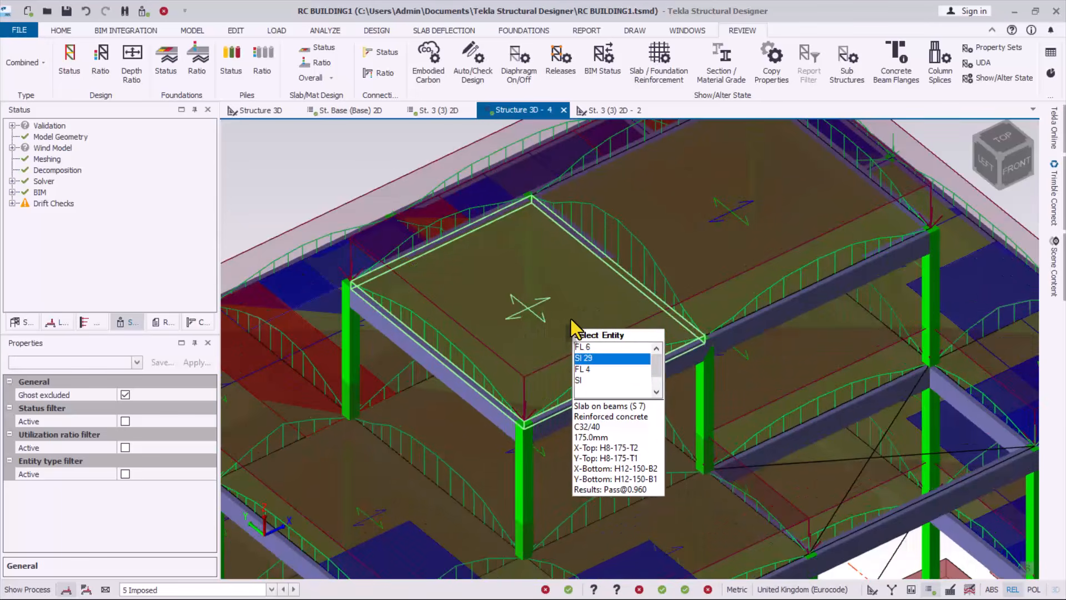
middle_click_drag(571, 319, 535, 296)
scroll(556, 292, "up", 5)
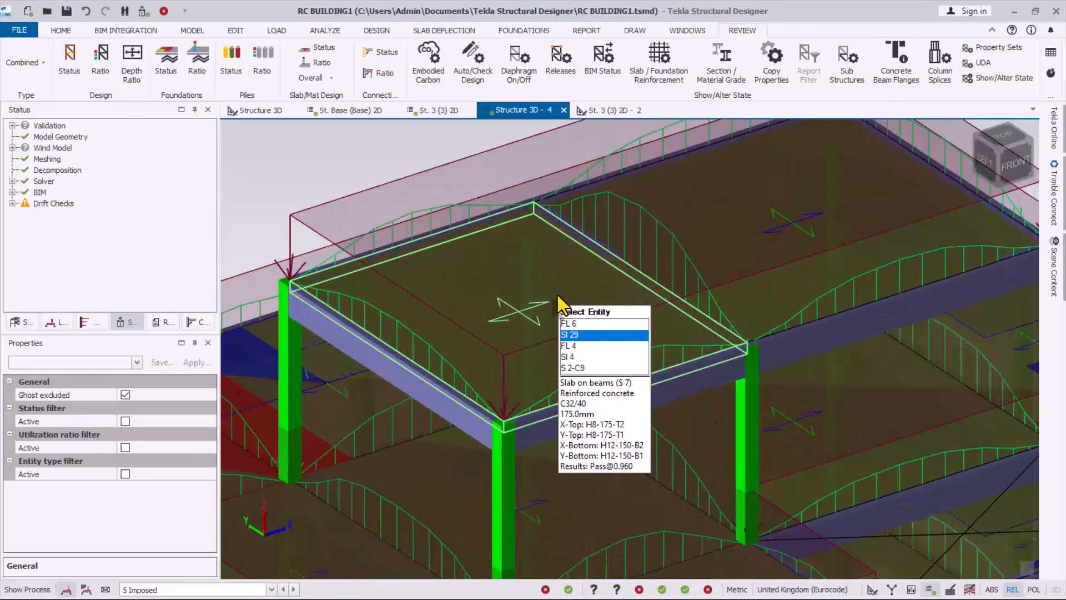
scroll(499, 292, "up", 2)
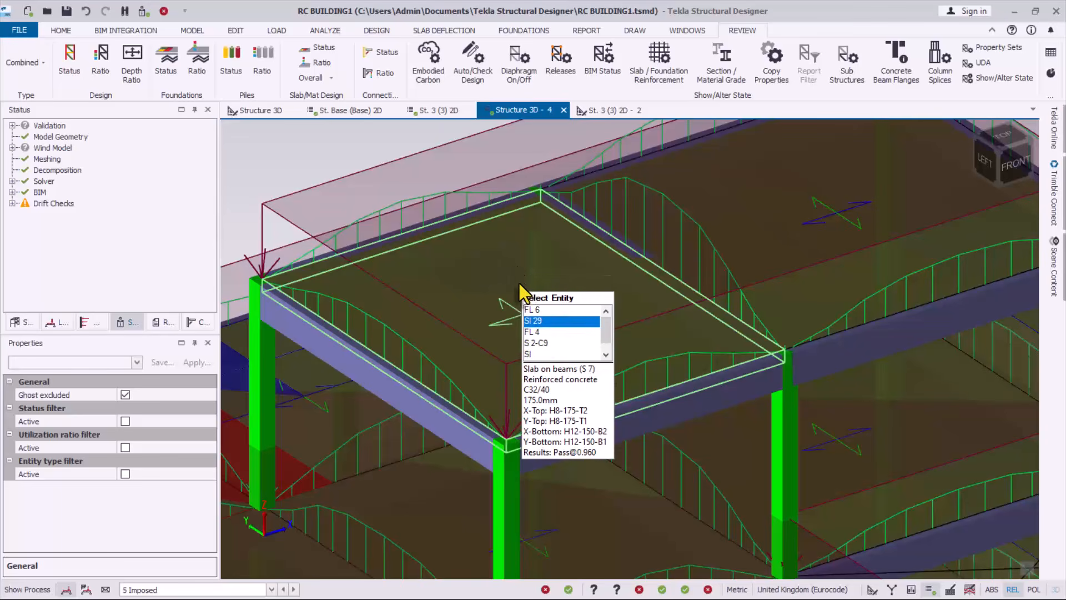
scroll(494, 295, "down", 2)
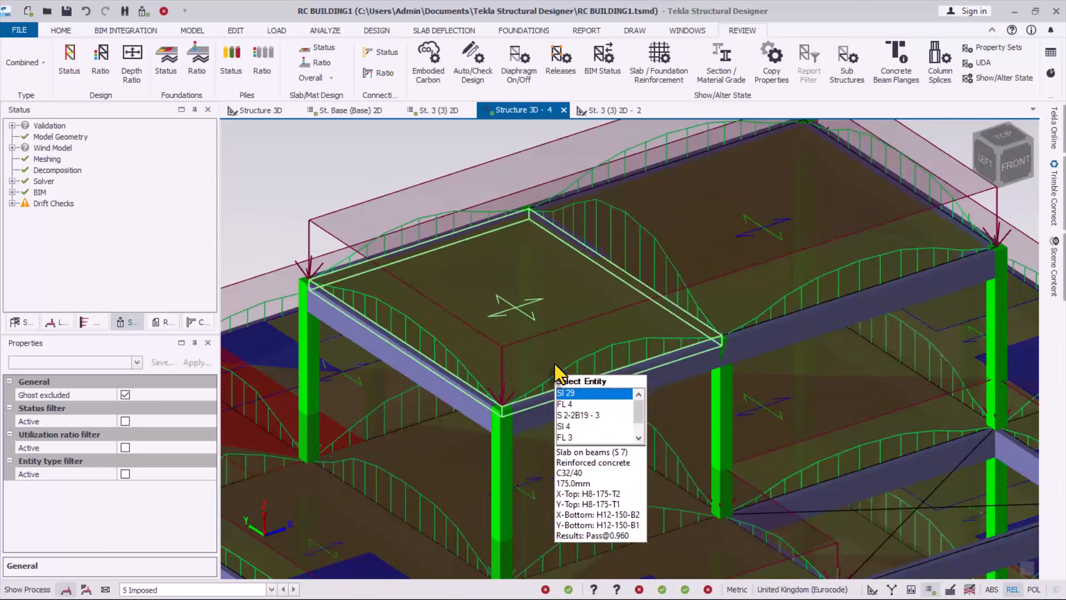
scroll(558, 358, "up", 2)
scroll(542, 265, "down", 1)
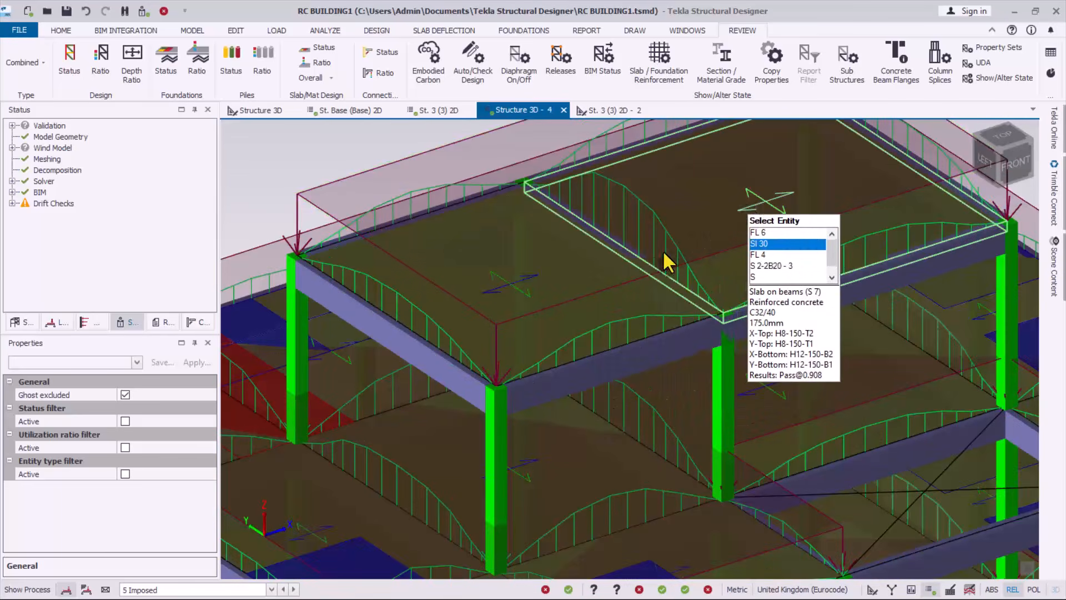
scroll(495, 301, "down", 2)
scroll(518, 254, "down", 1)
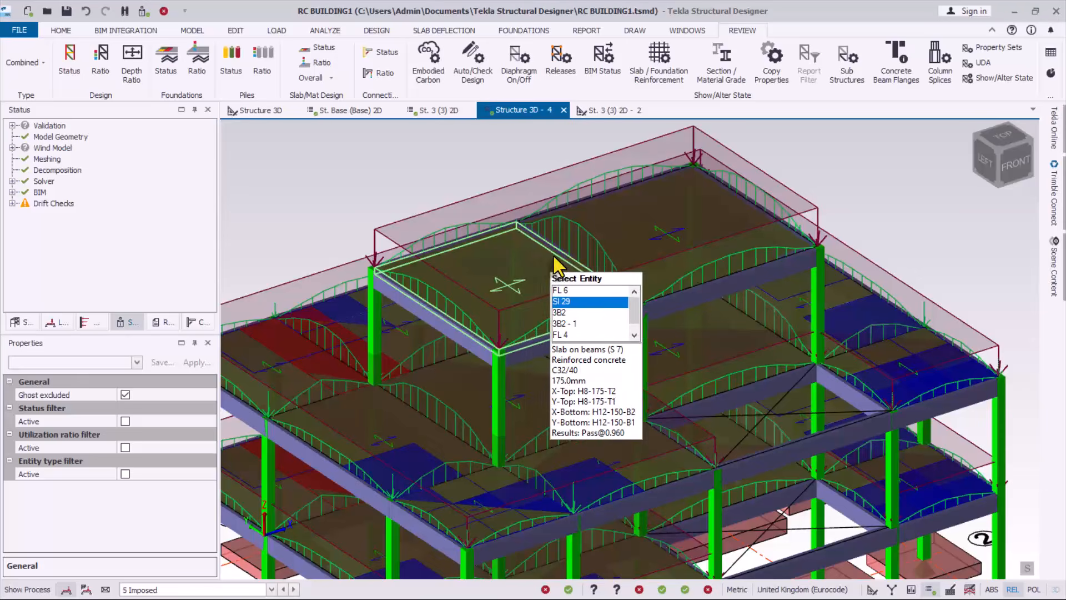
scroll(550, 267, "down", 1)
scroll(546, 272, "up", 1)
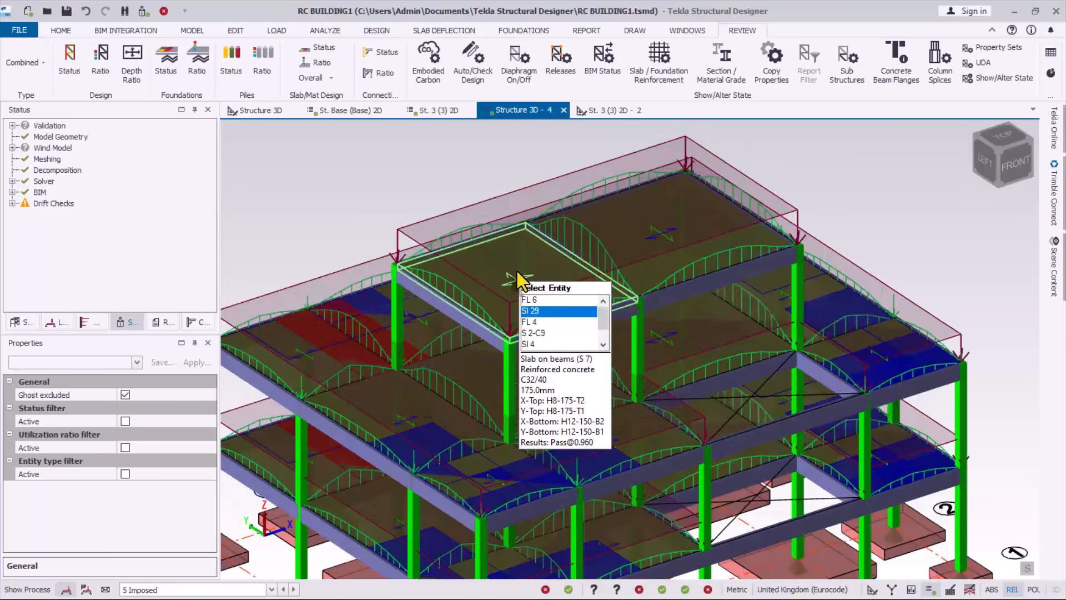
scroll(589, 233, "up", 2)
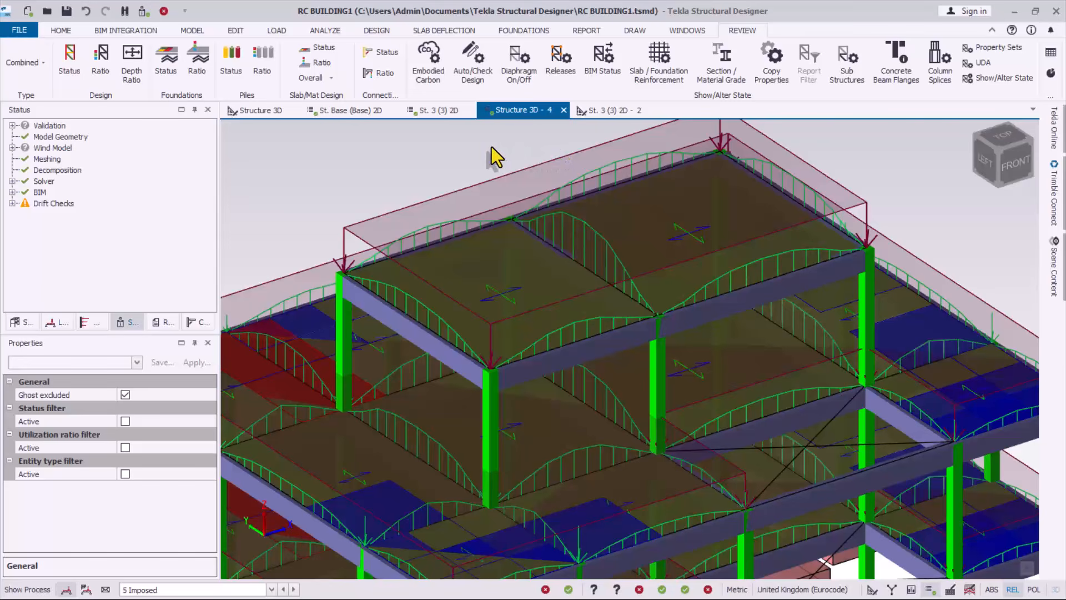
scroll(583, 211, "down", 1)
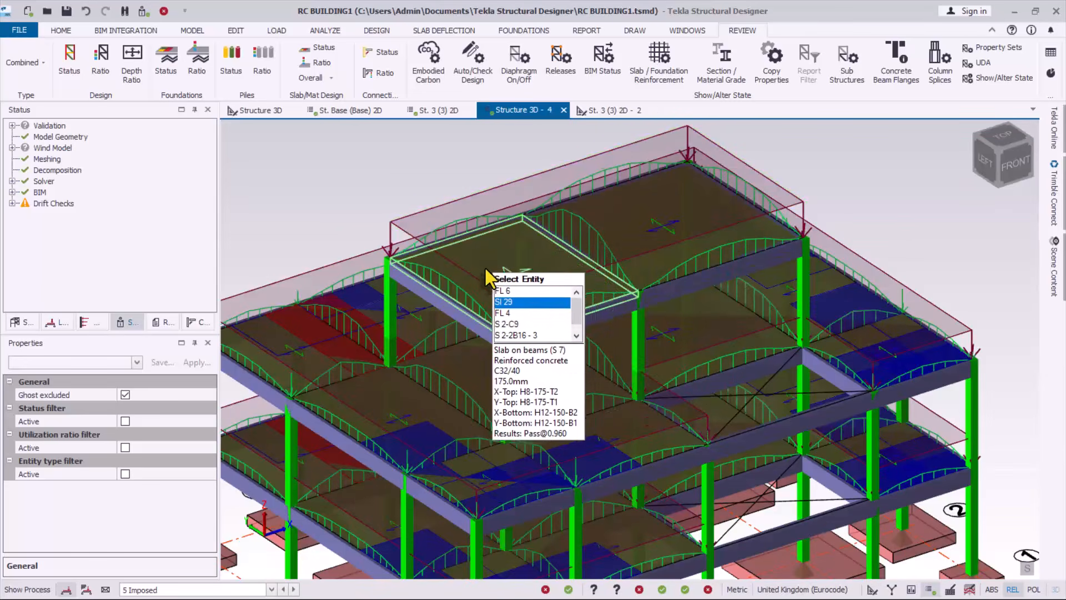
scroll(439, 200, "up", 1)
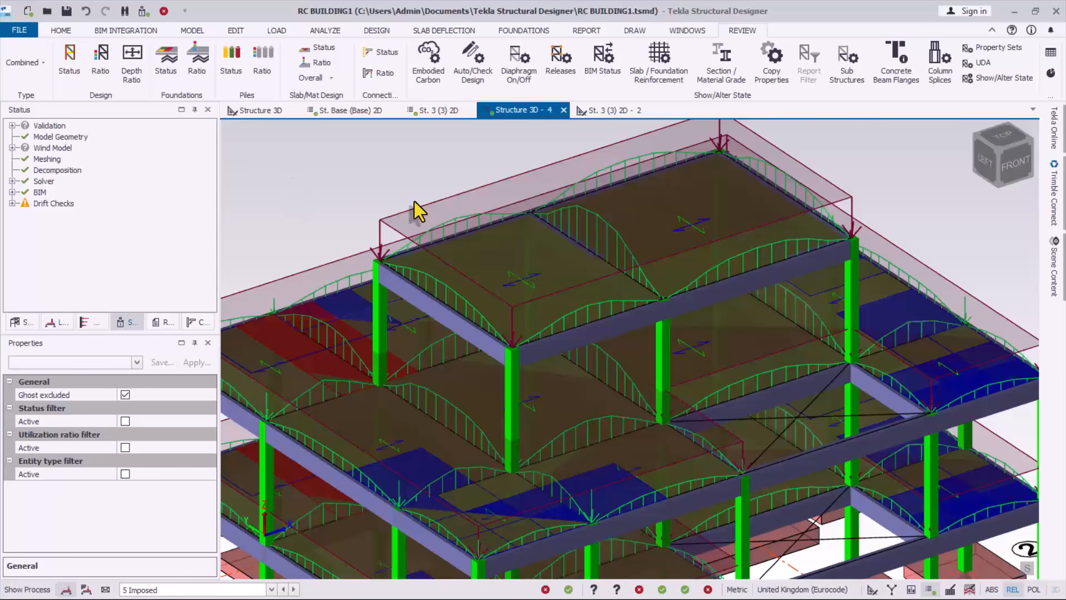
scroll(542, 225, "up", 1)
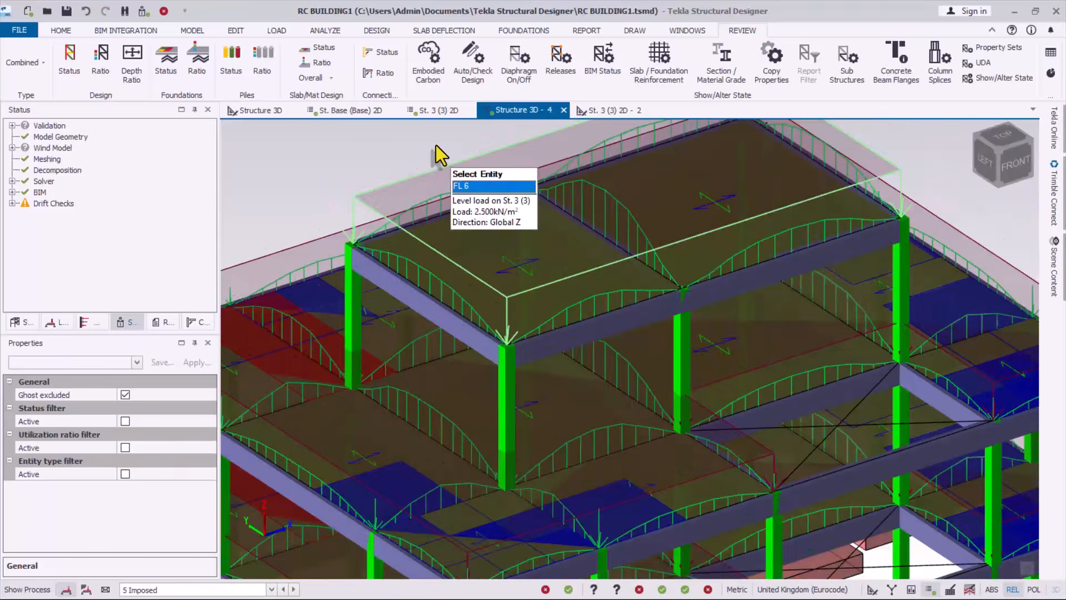
scroll(422, 140, "up", 1)
Return to AutoCAD's RC BUILDING5 St. 3 slab layout and zoom over slabs SI 29 and SI 30
key("alt+Tab")
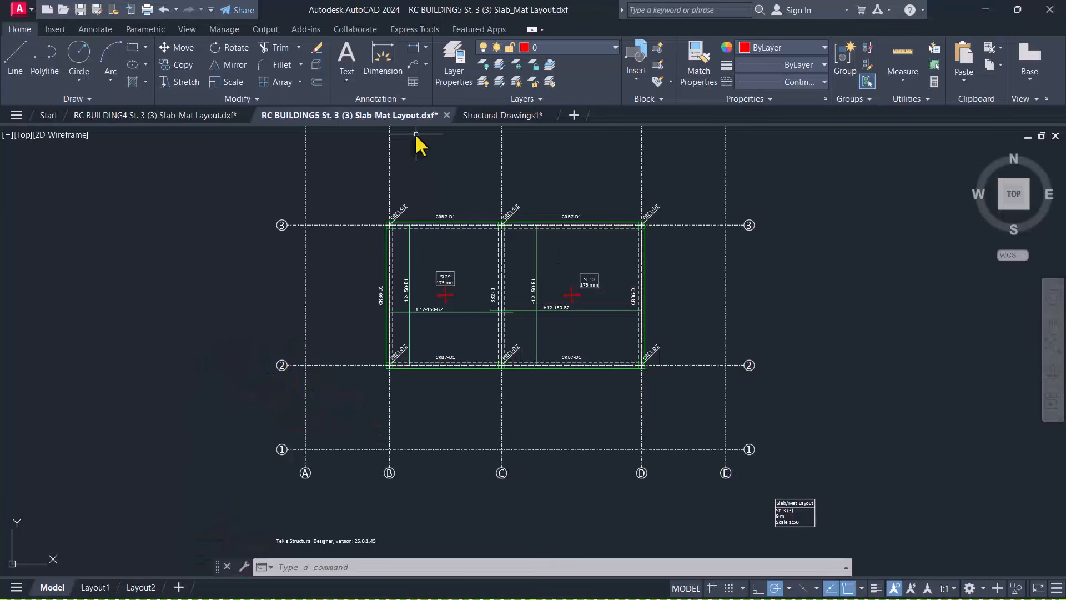
scroll(450, 285, "up", 4)
scroll(411, 229, "down", 5)
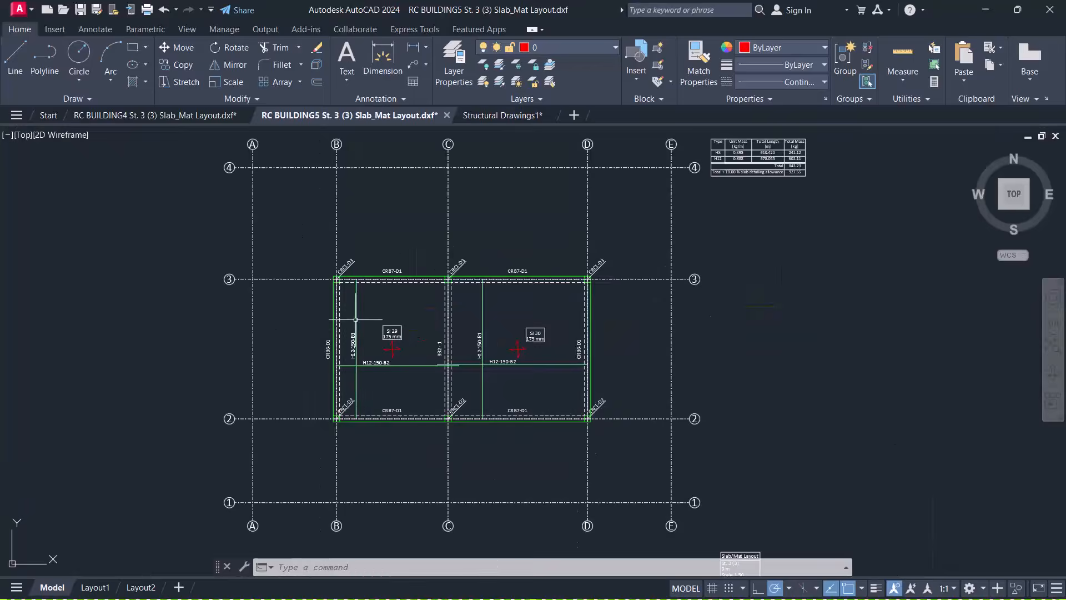
scroll(446, 320, "up", 5)
scroll(432, 277, "down", 5)
scroll(491, 203, "up", 3)
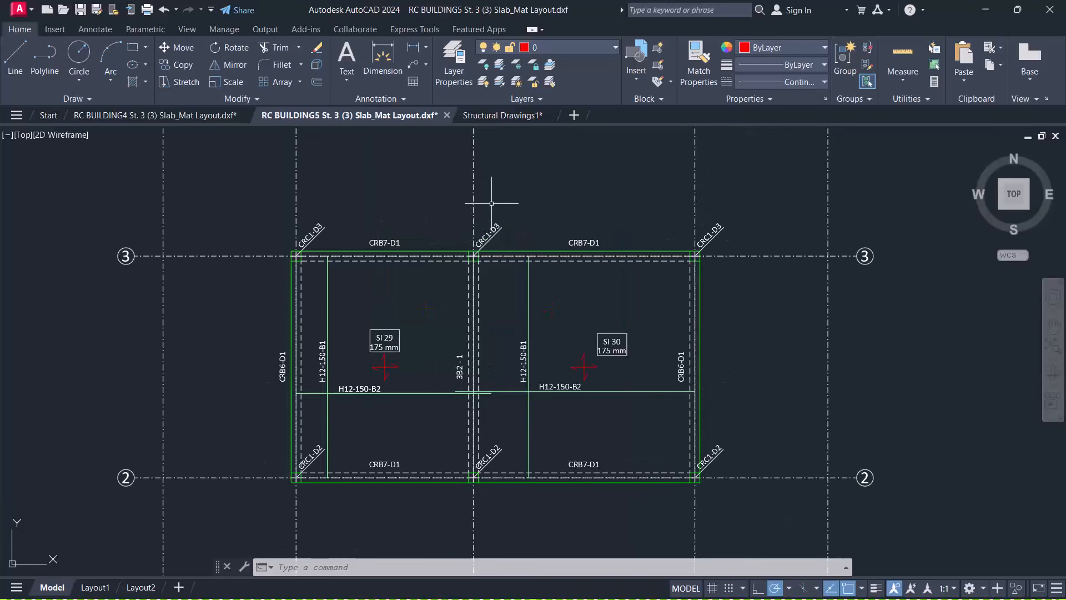
Zoom and pan Structural Drawings1 over the column type details and the slab rebar plan
left_click(516, 115)
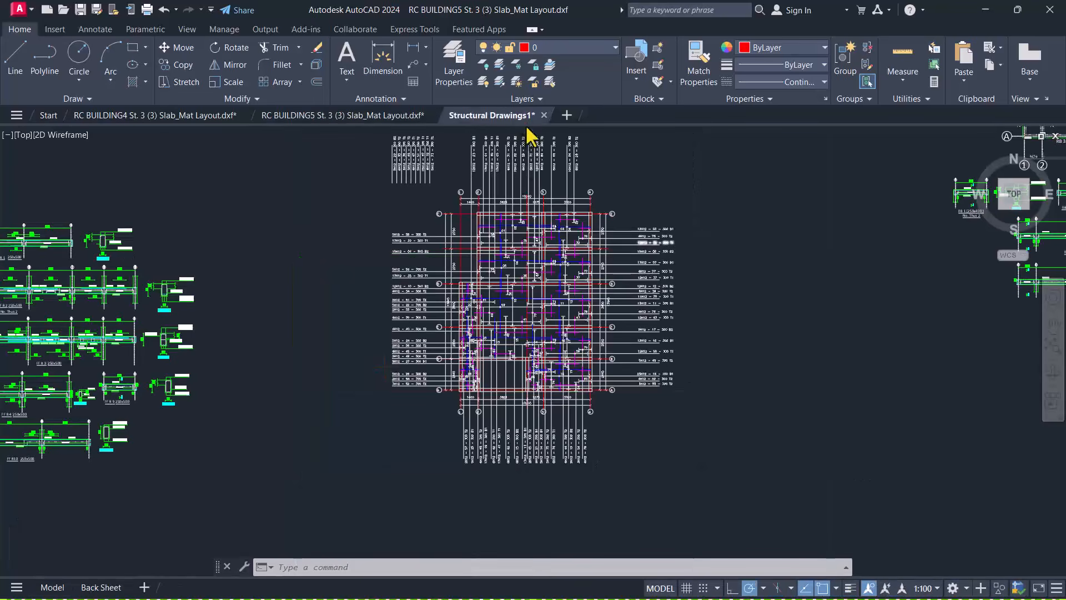
left_click(724, 247)
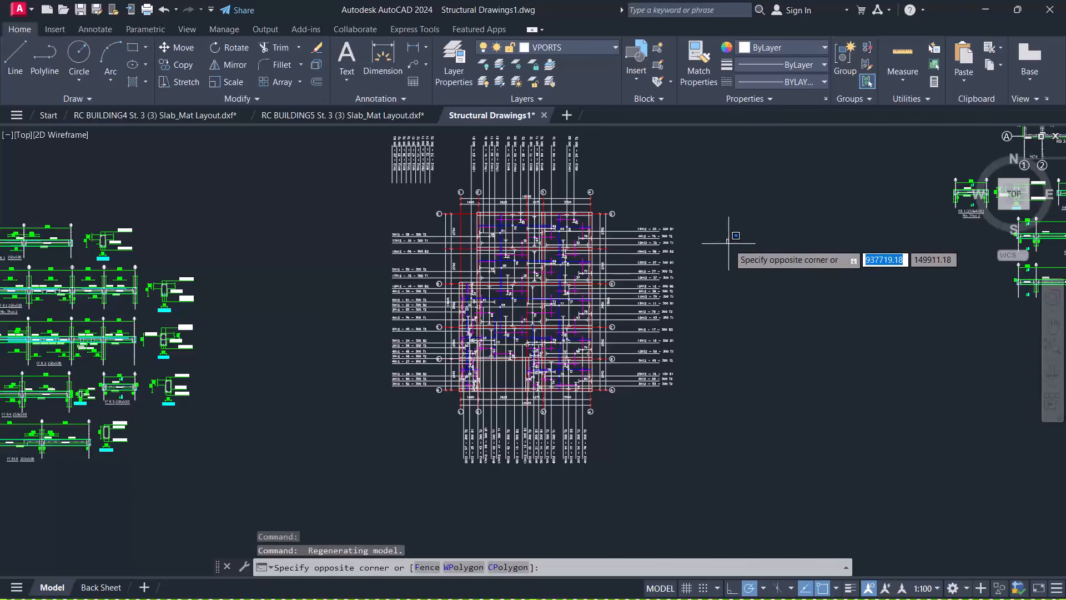
scroll(709, 271, "down", 4)
scroll(710, 271, "down", 4)
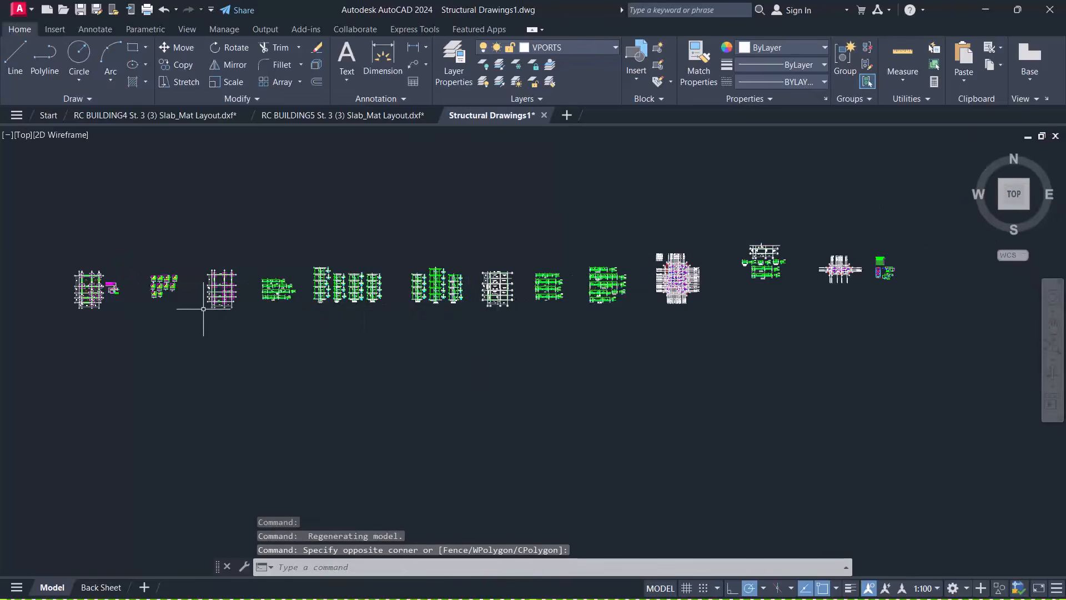
scroll(148, 298, "up", 2)
scroll(633, 272, "up", 5)
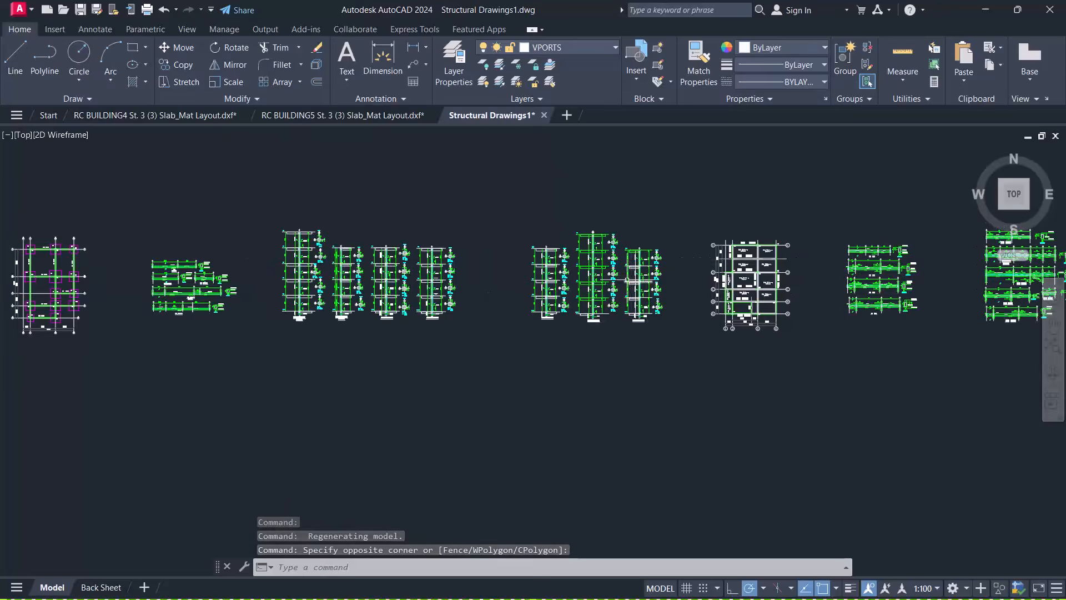
scroll(710, 241, "up", 3)
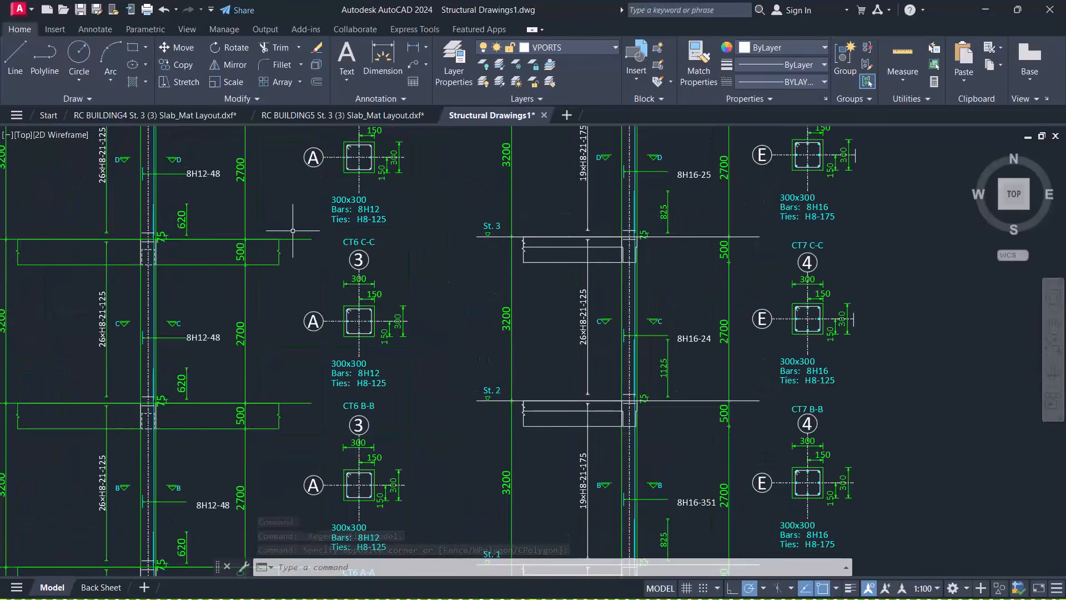
scroll(291, 228, "down", 3)
scroll(185, 265, "up", 3)
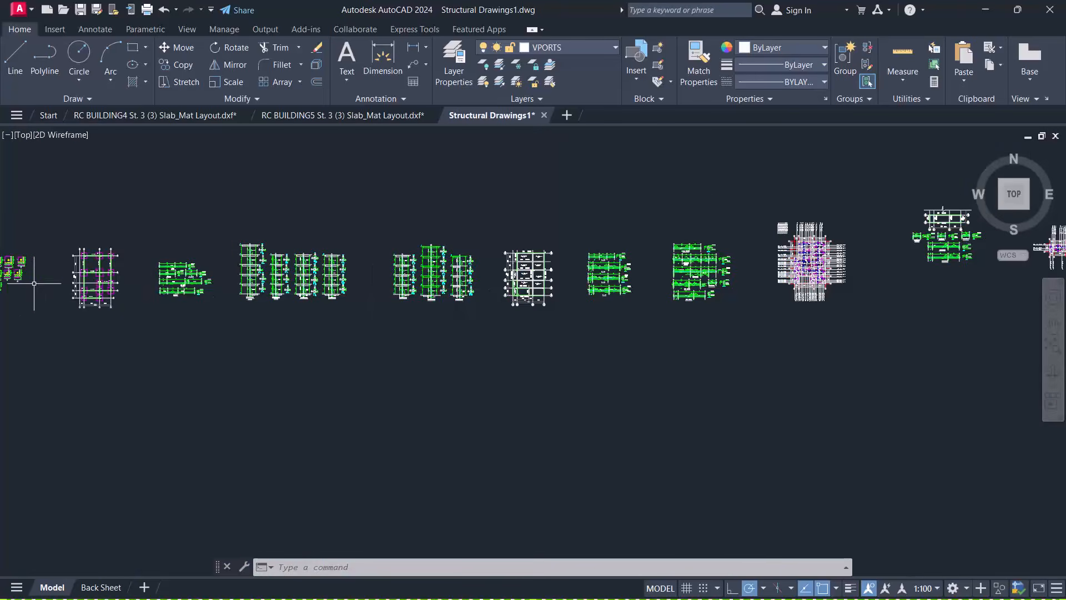
scroll(226, 300, "down", 3)
scroll(451, 277, "up", 2)
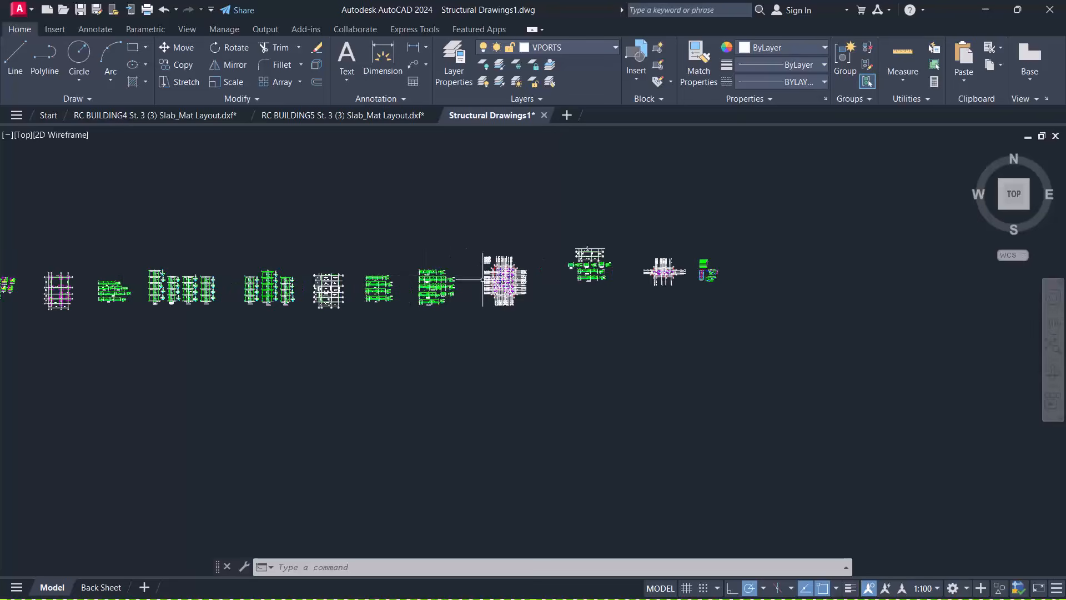
scroll(484, 283, "up", 10)
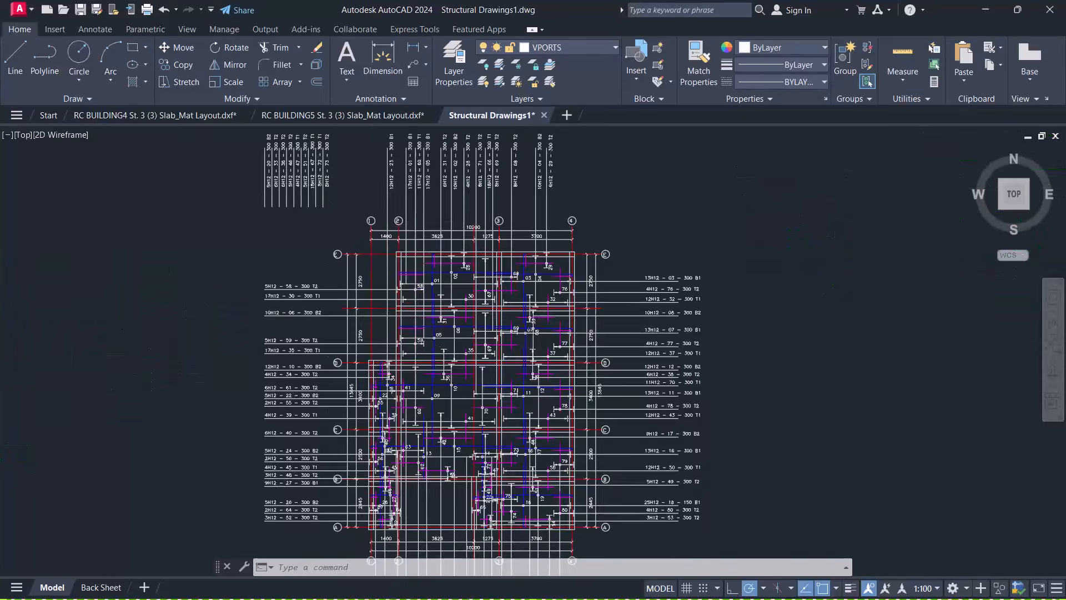
scroll(462, 300, "up", 3)
scroll(399, 262, "up", 5)
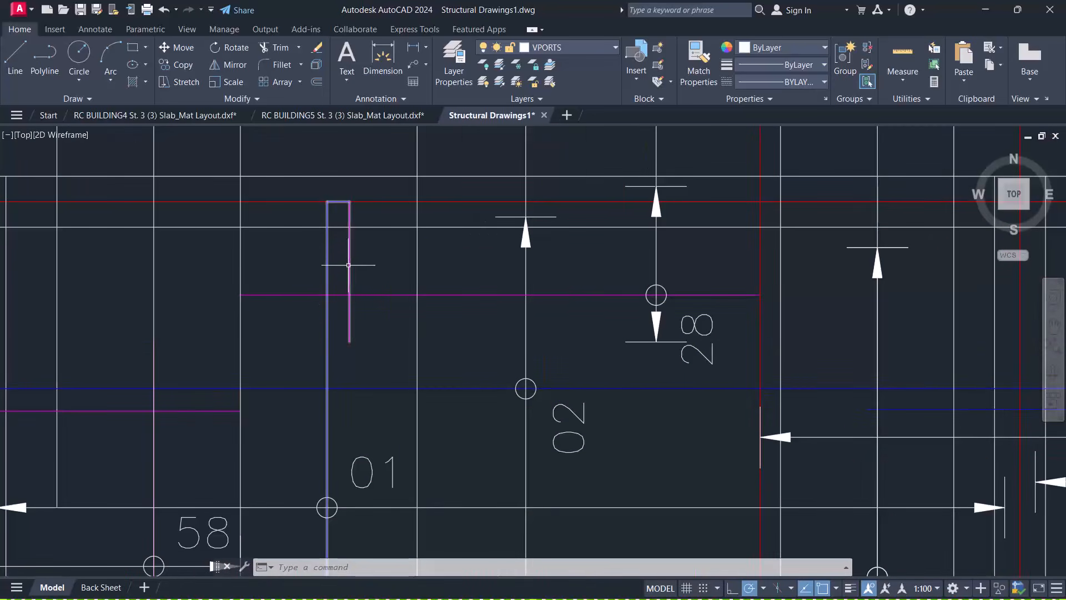
scroll(401, 287, "down", 4)
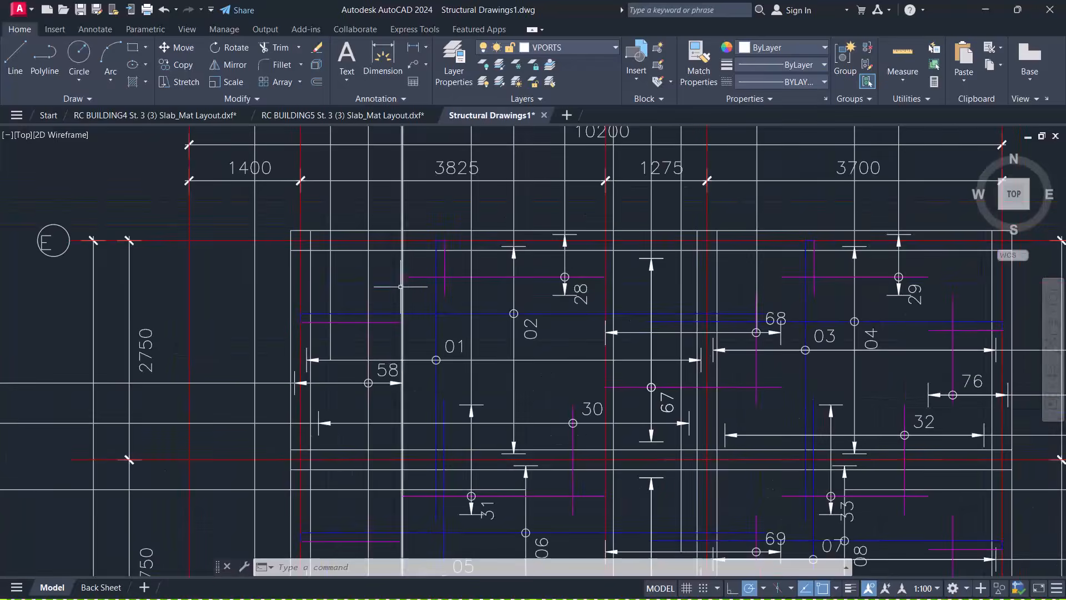
scroll(401, 286, "up", 4)
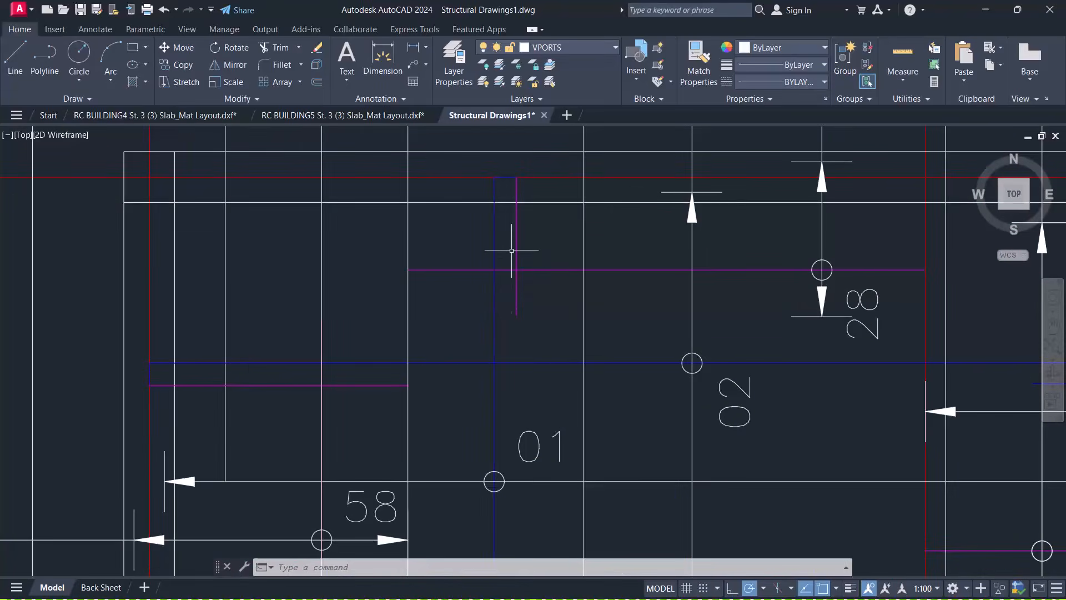
Window-select in the slab plan, then return to the RC BUILDING5 St. 3 (3) slab layout
left_click(544, 244)
left_click(530, 234)
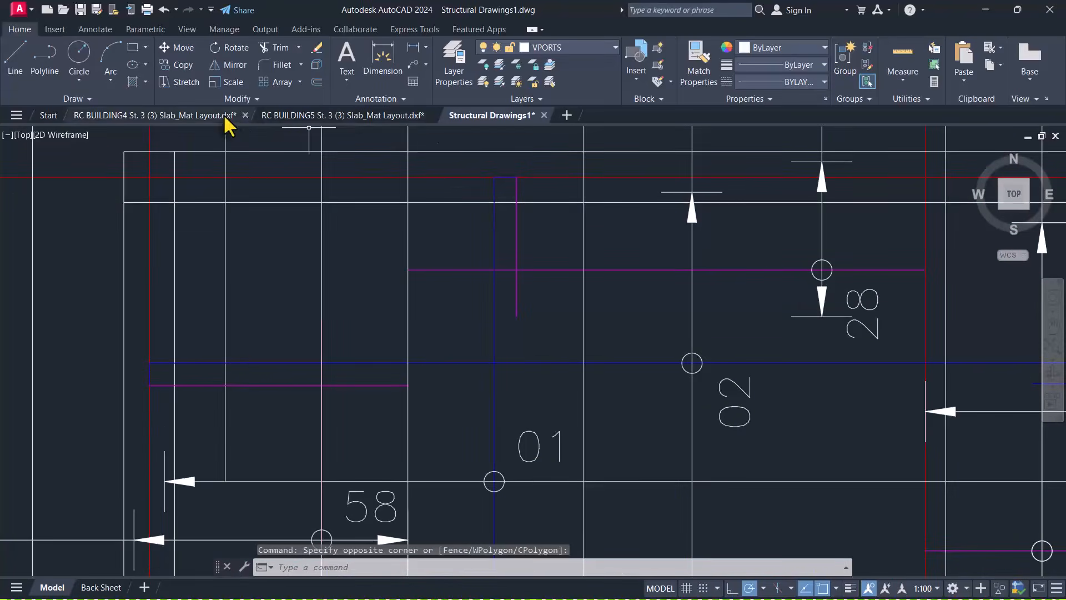
left_click(286, 116)
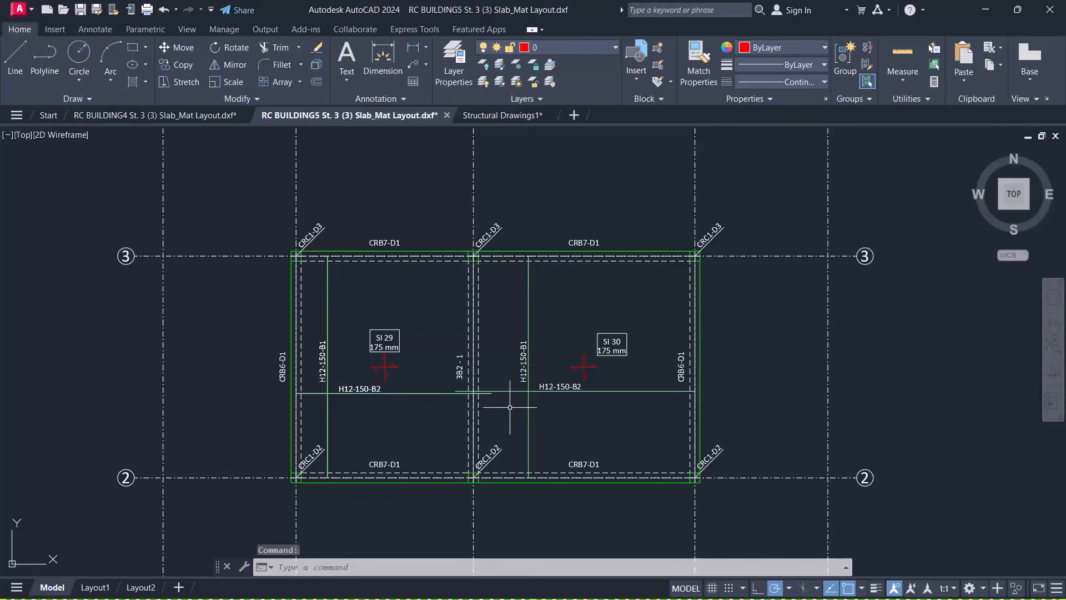
Zoom the Level 3 slab layout, then bring up Structural Drawings1 around marks 01, 02, 28 and 58
scroll(510, 407, "up", 2)
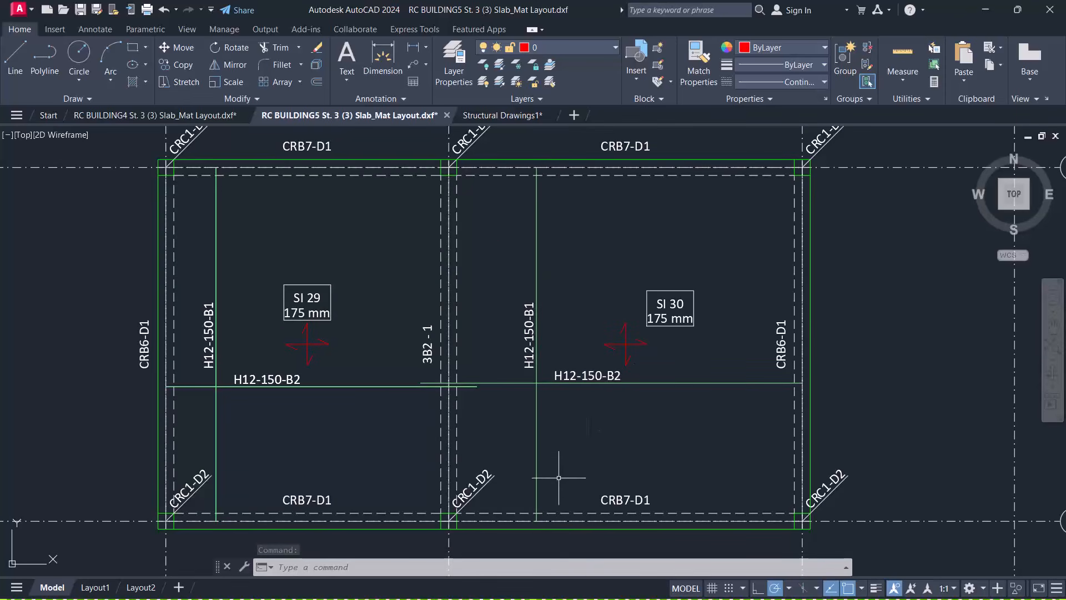
scroll(537, 173, "up", 4)
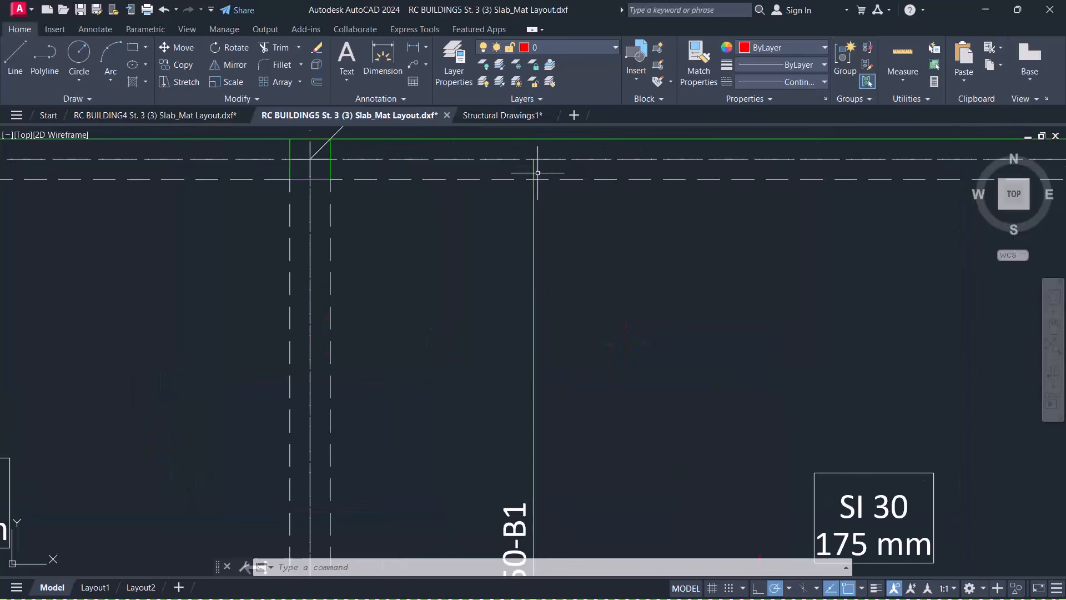
scroll(574, 216, "down", 4)
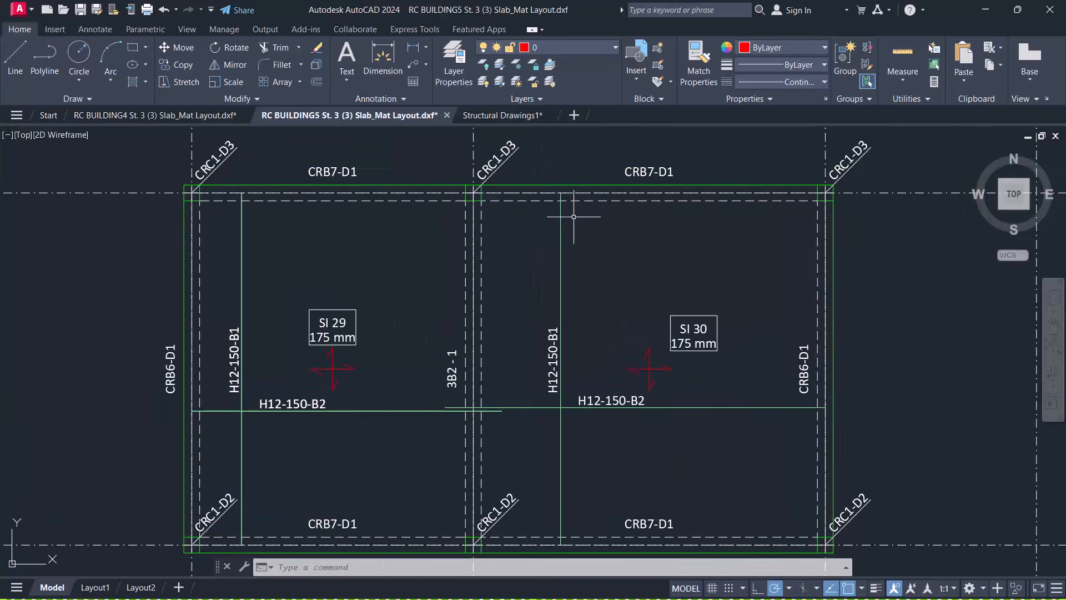
left_click(499, 114)
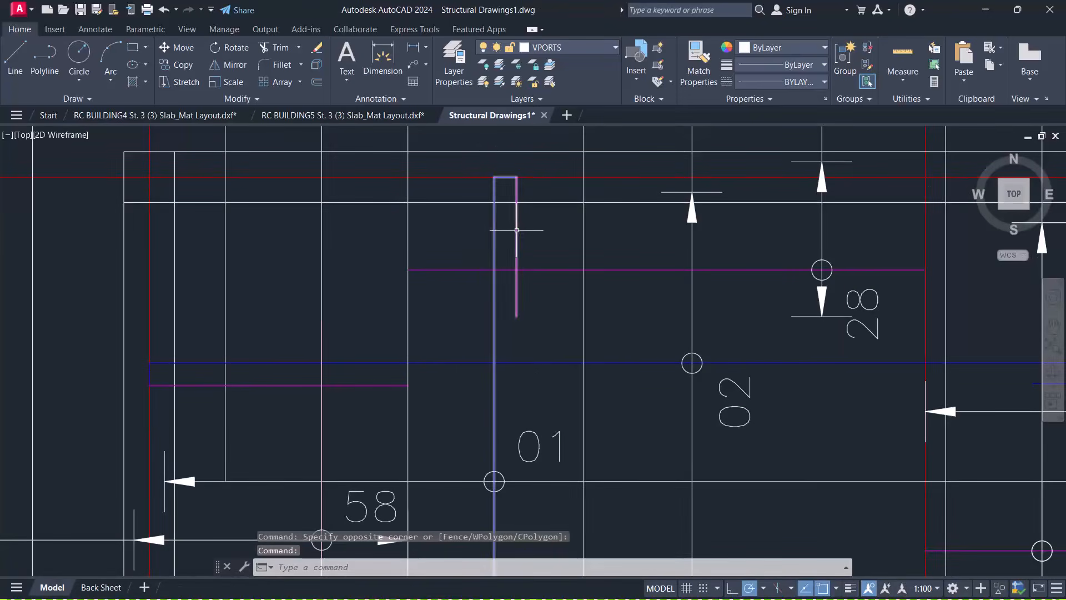
left_click(772, 251)
left_click(745, 288)
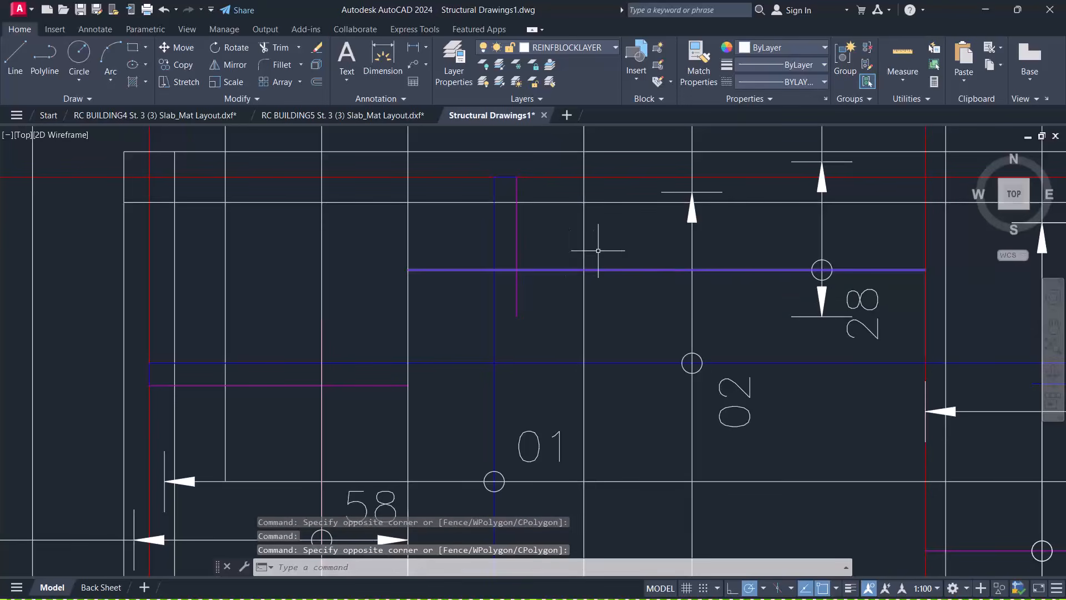
key("Escape")
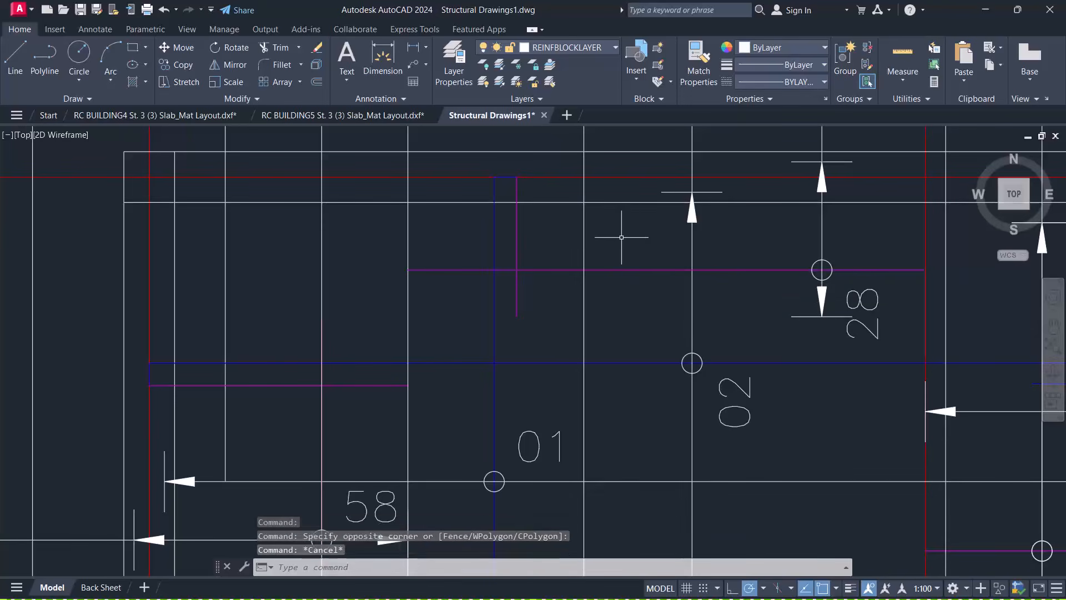
left_click(621, 236)
left_click(610, 229)
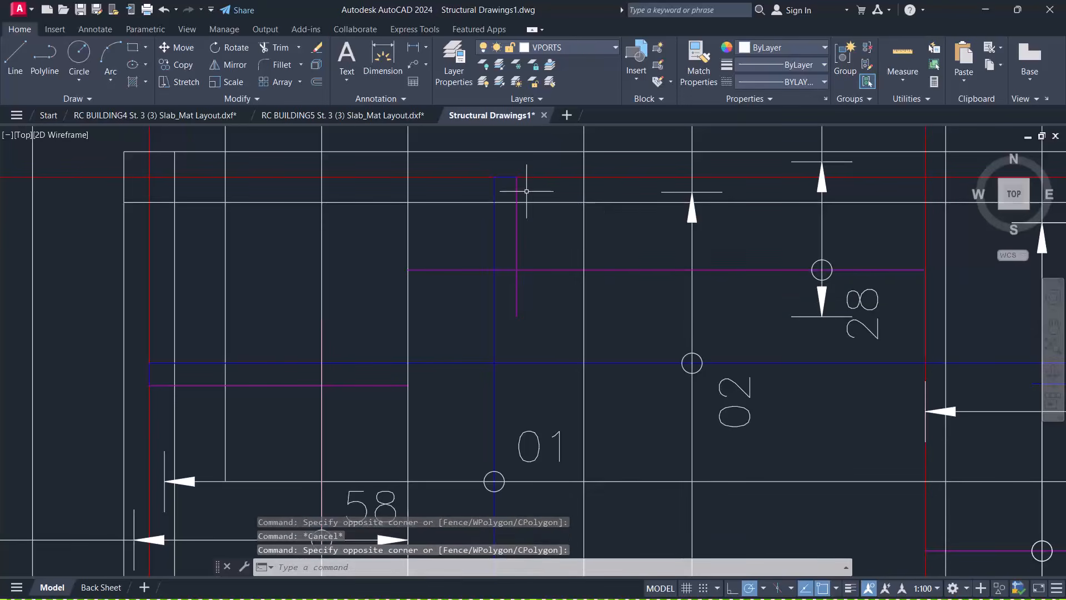
left_click(339, 115)
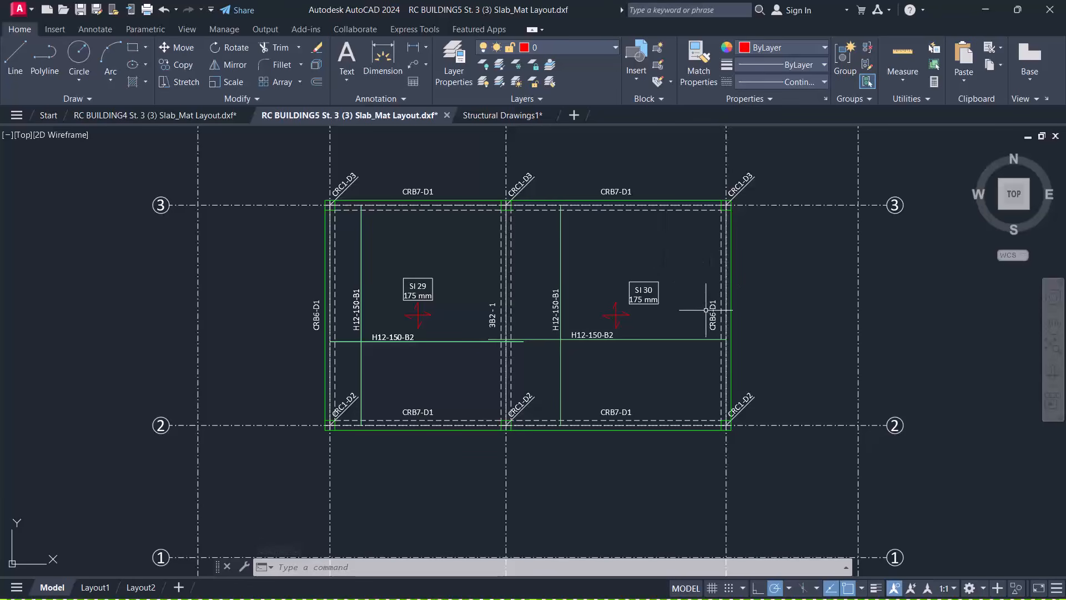
left_click(516, 116)
scroll(533, 299, "down", 10)
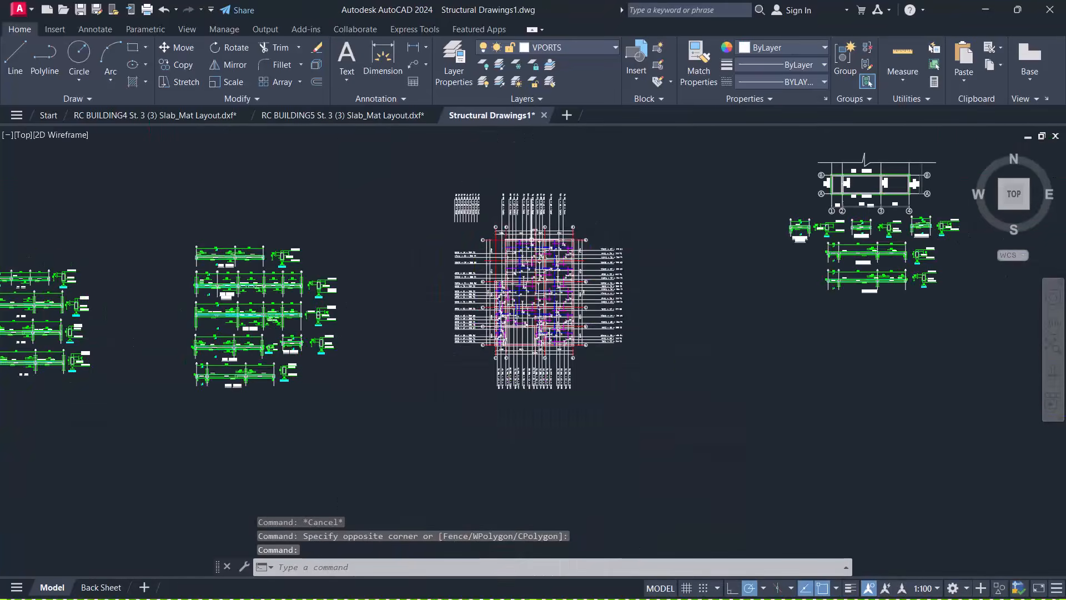
Zoom into the central rebar plan of Structural Drawings1, then return to RC BUILDING5 St. 3 (3) Slab_Mat Layout.dxf
scroll(536, 238, "up", 2)
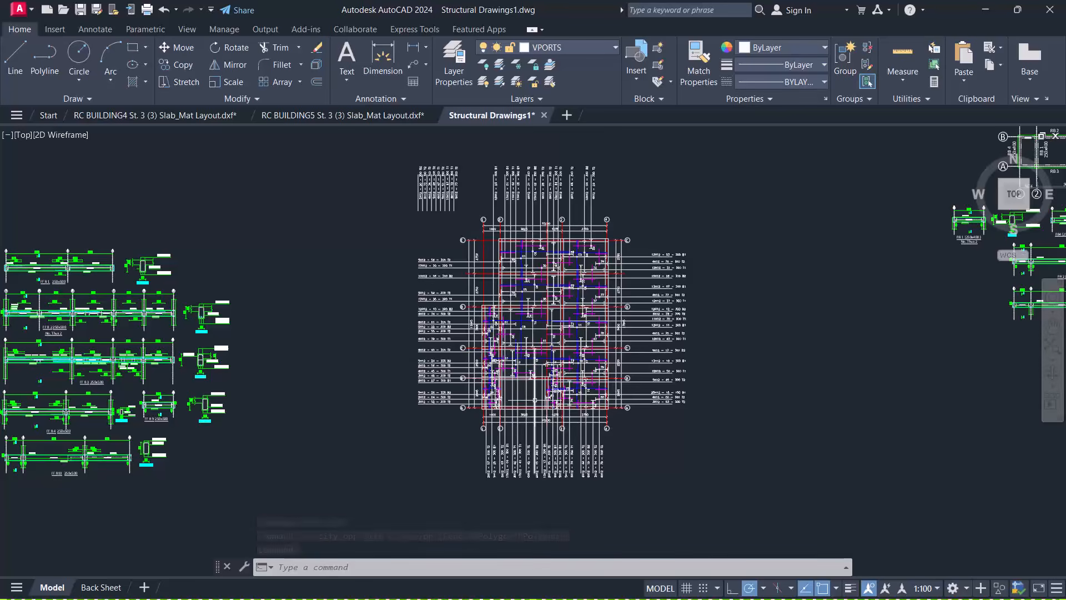
scroll(534, 380, "up", 4)
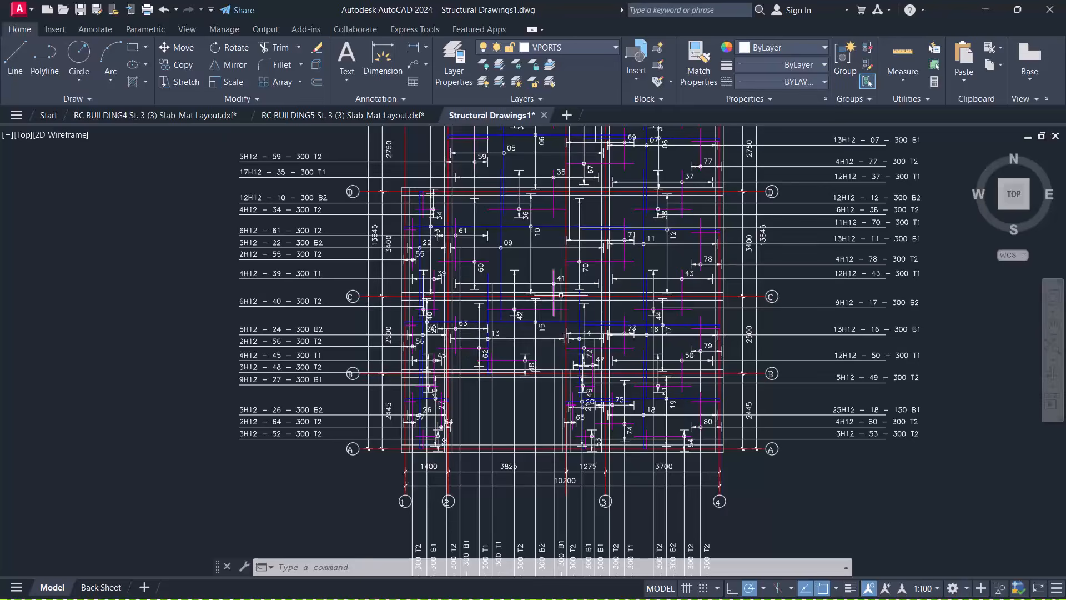
scroll(579, 377, "down", 4)
scroll(544, 198, "up", 2)
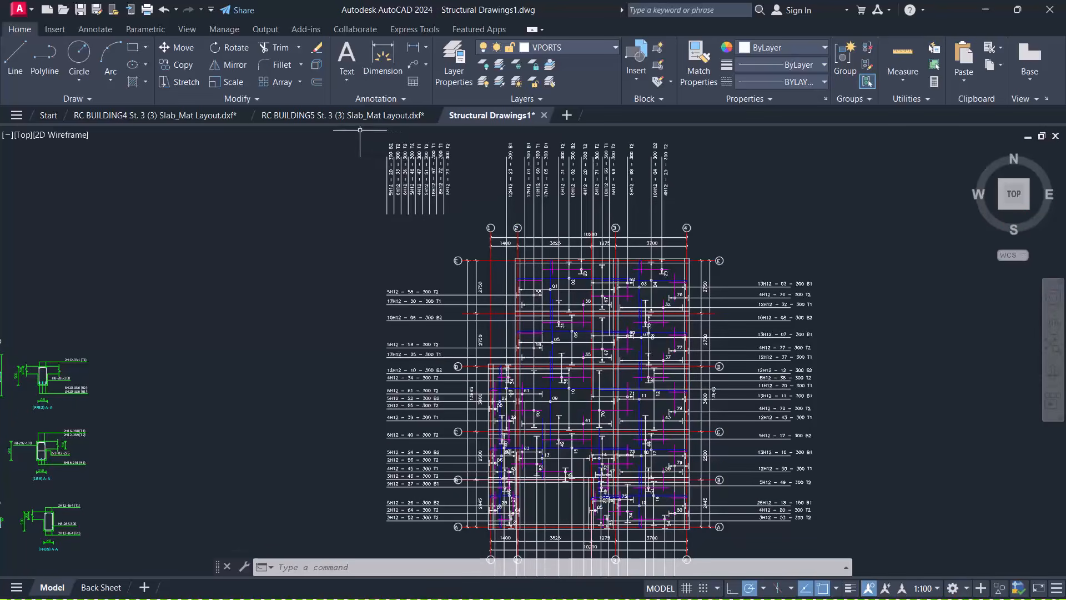
left_click(349, 115)
Zoom around slab panels SI 29 and SI 30 to finish checking their H12-150 bars
scroll(553, 263, "down", 4)
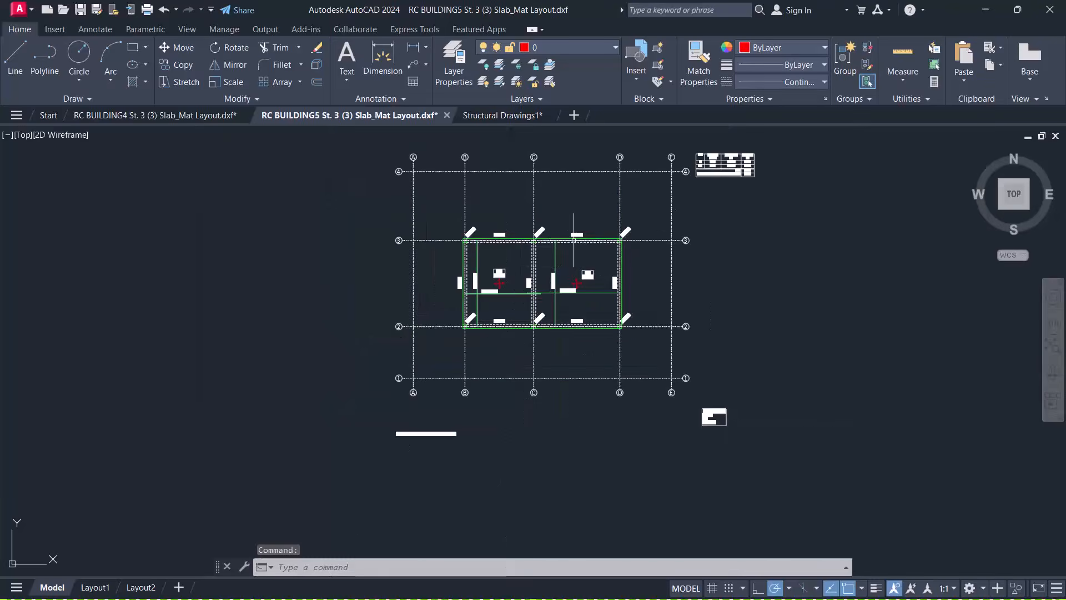
scroll(547, 267, "up", 7)
scroll(537, 266, "down", 3)
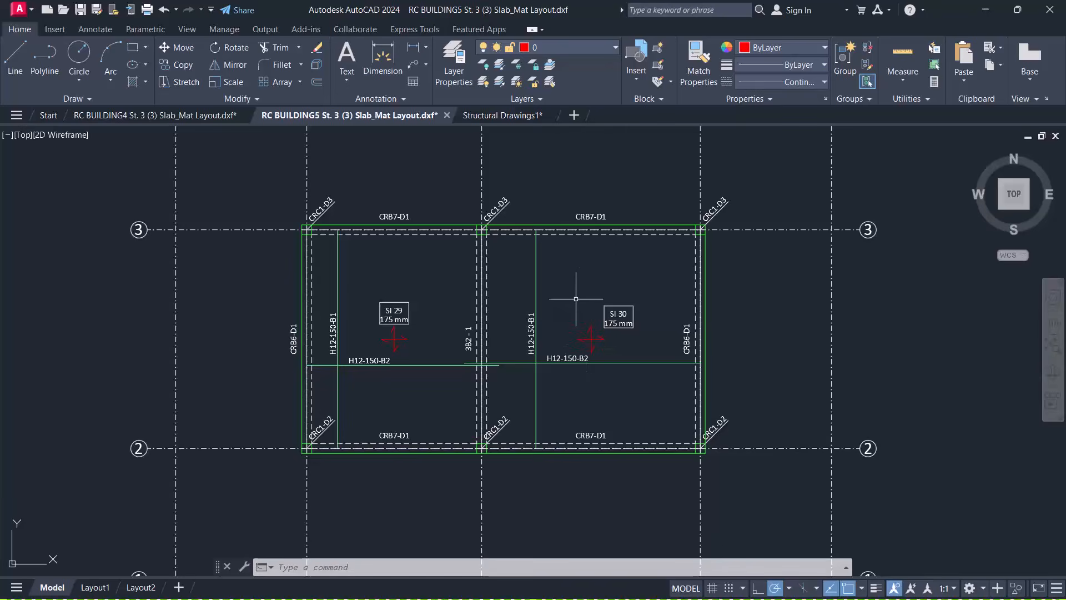
scroll(573, 305, "down", 4)
scroll(489, 257, "up", 4)
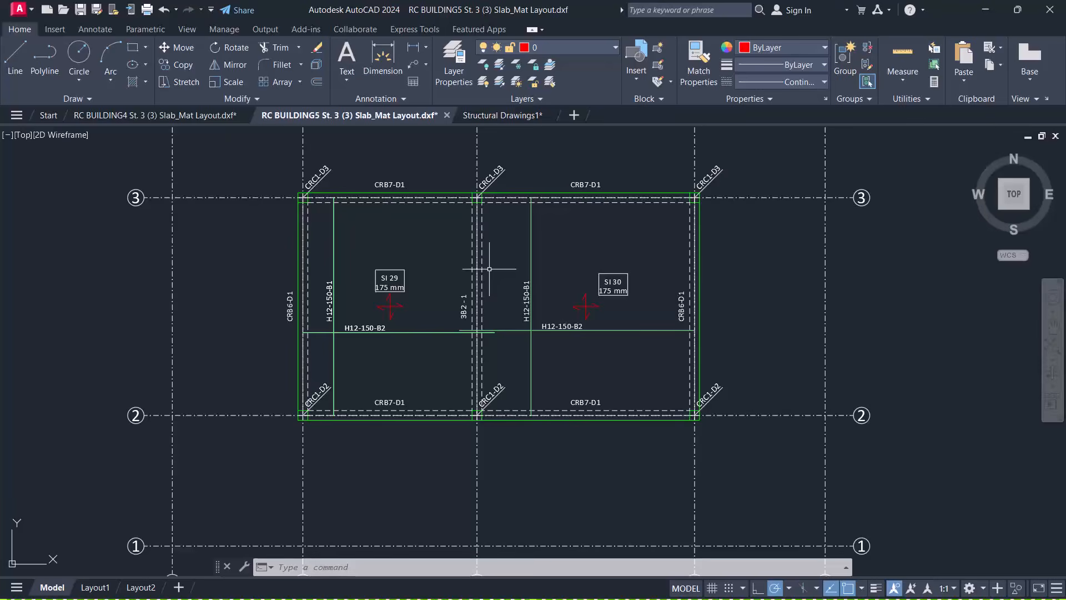
scroll(489, 269, "down", 3)
scroll(548, 245, "up", 5)
scroll(500, 302, "down", 3)
scroll(538, 244, "up", 2)
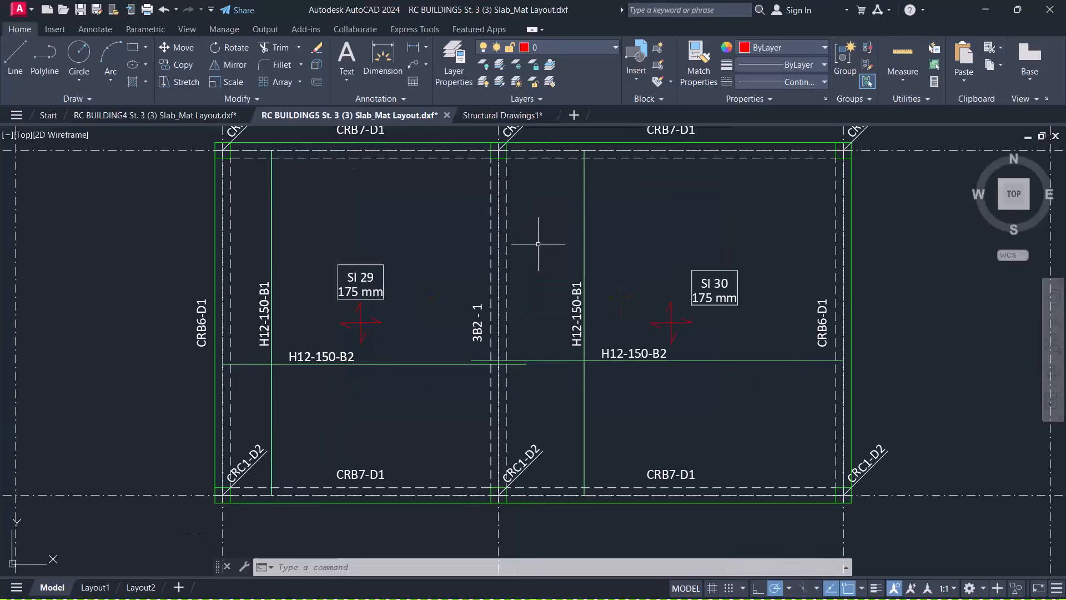
scroll(538, 244, "down", 3)
scroll(546, 236, "up", 4)
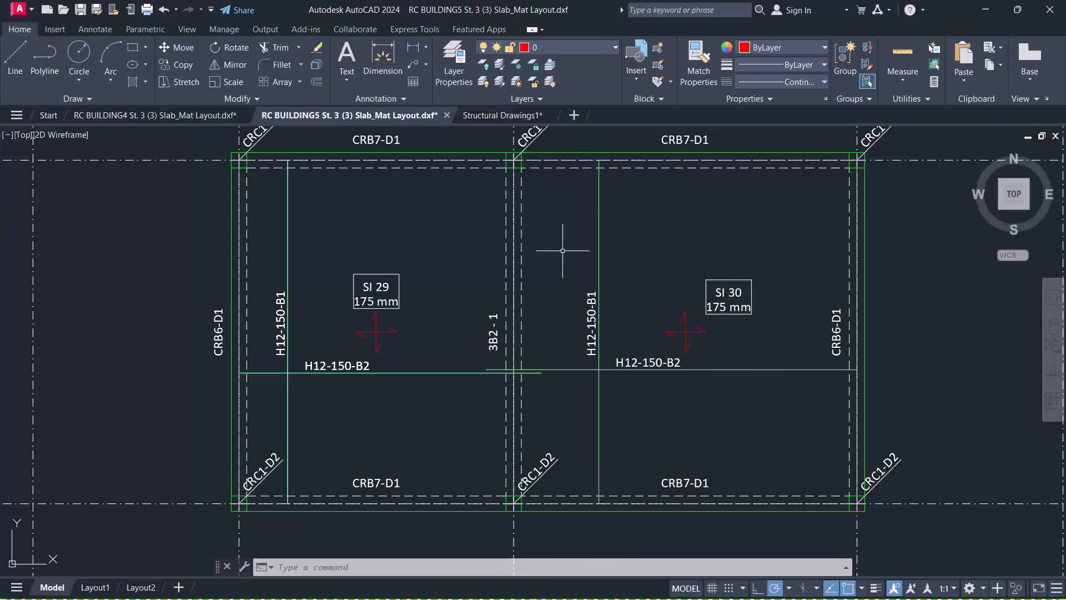
scroll(573, 230, "down", 3)
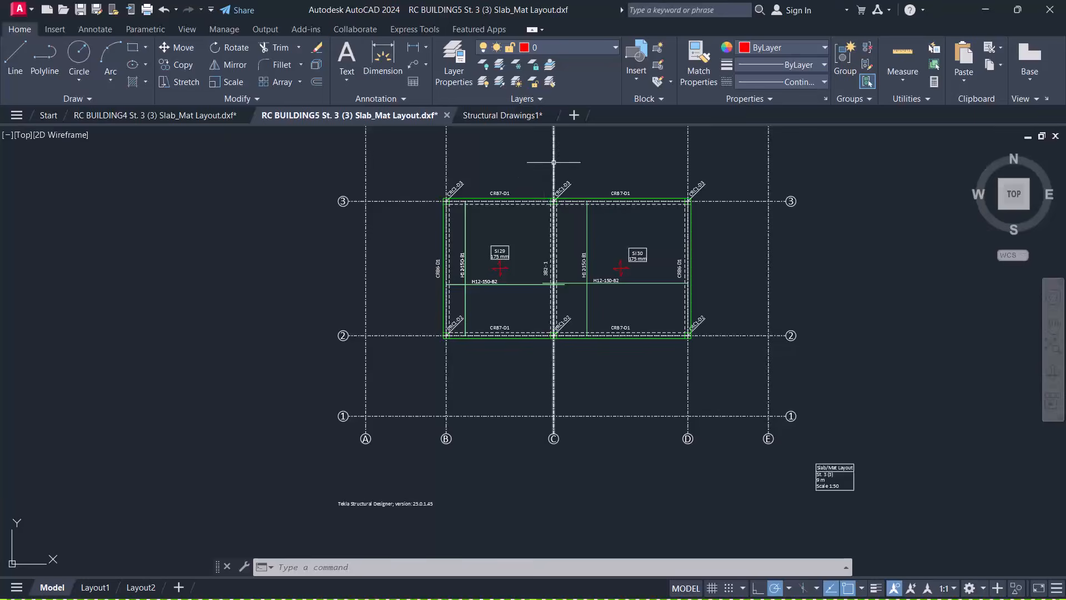
scroll(559, 162, "up", 4)
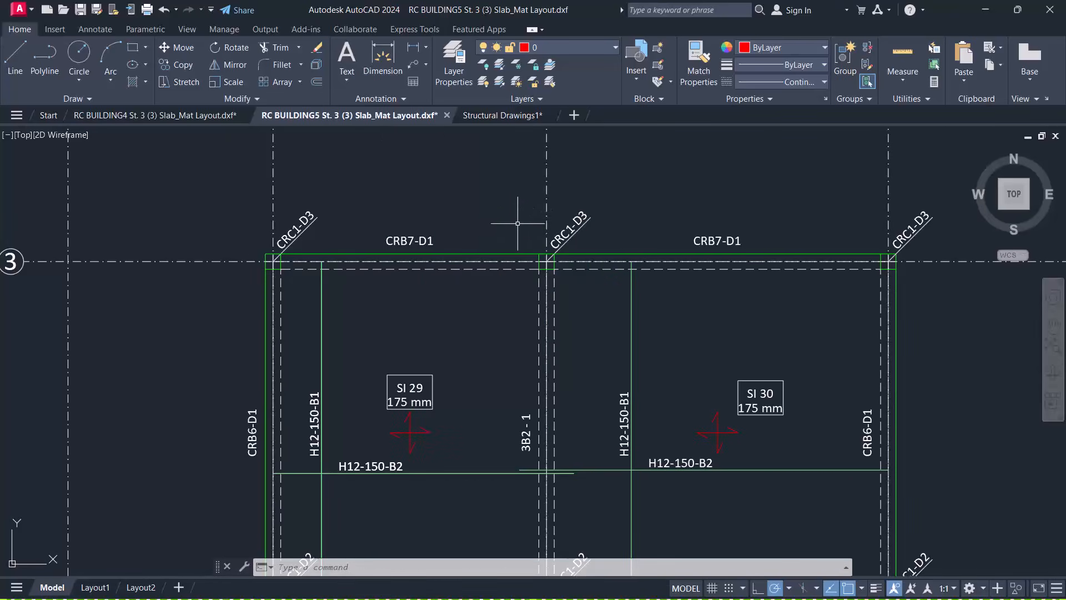
scroll(550, 257, "down", 2)
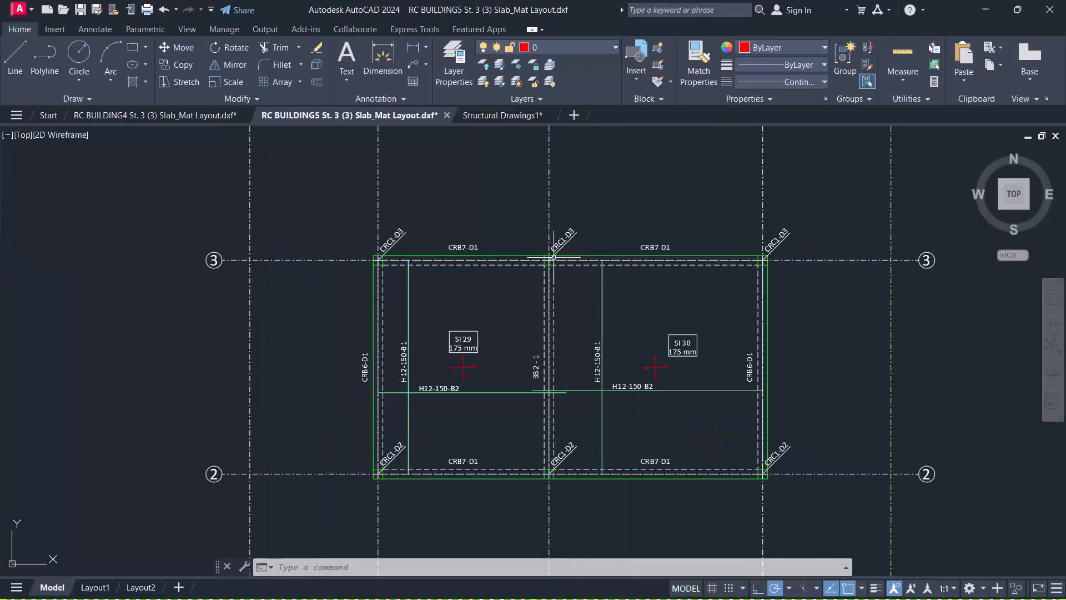
Window-select on the panels and cycle through the open drawings with Ctrl+Tab
left_click(491, 167)
left_click(457, 192)
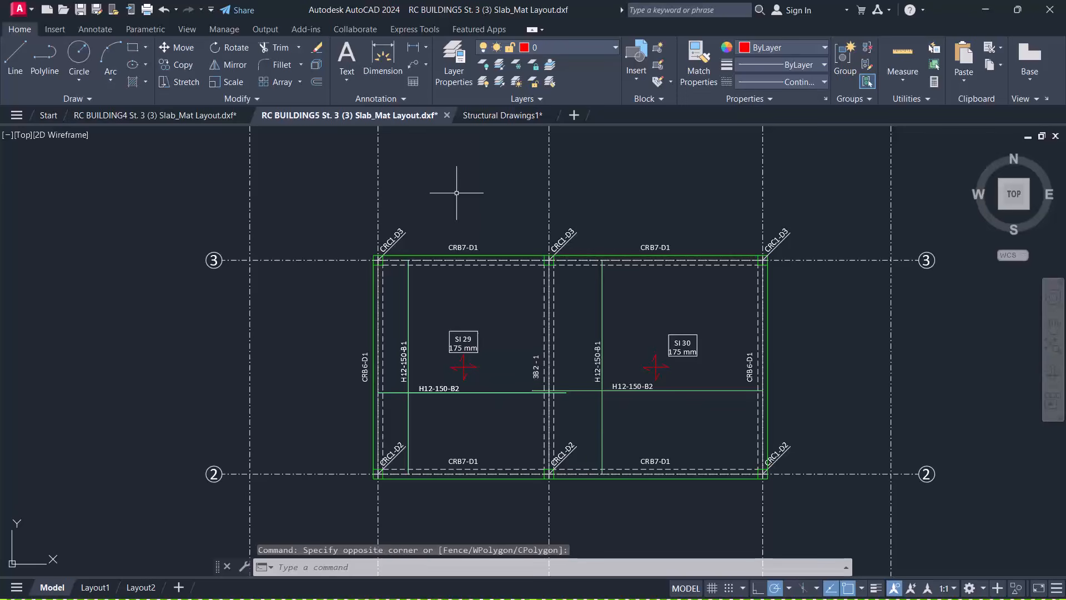
key("ctrl+Tab")
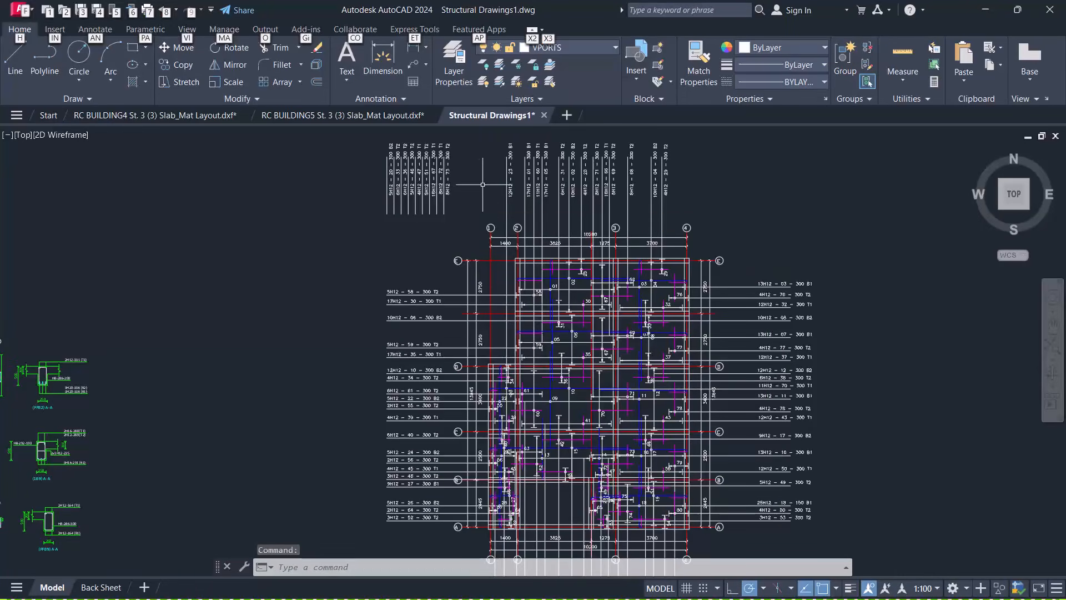
left_click(482, 184)
left_click(467, 203)
key("ctrl+Tab")
key("alt+Tab")
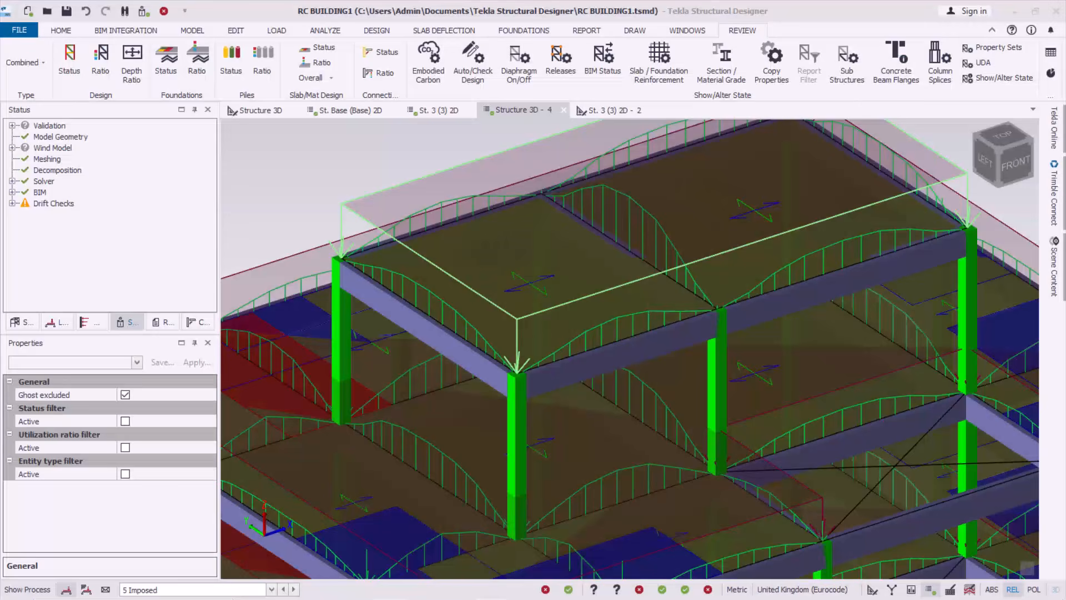
left_click(378, 150)
scroll(542, 212, "down", 2)
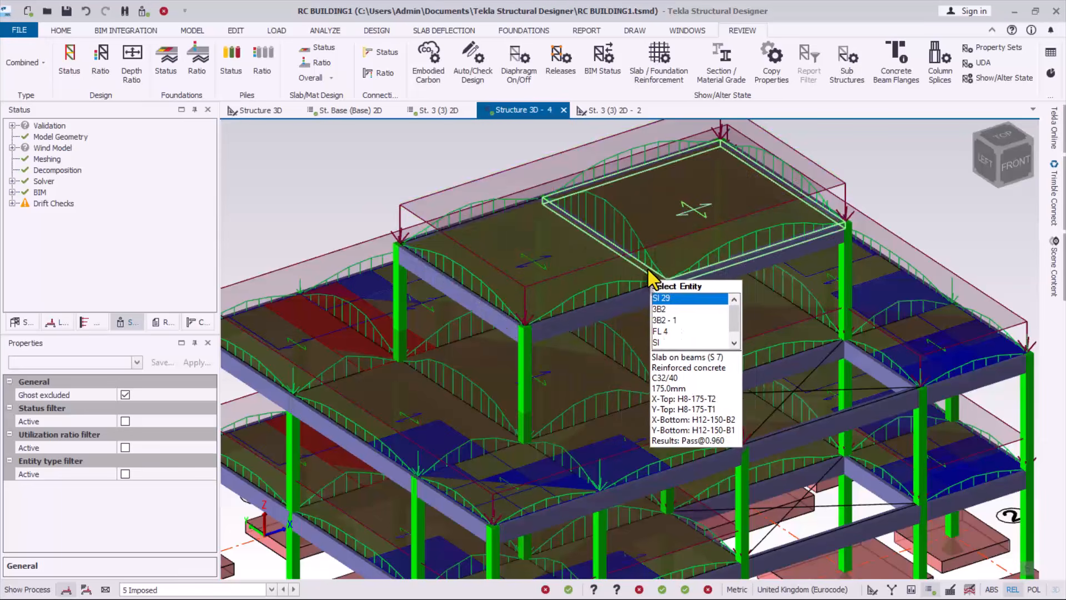
scroll(594, 229, "down", 2)
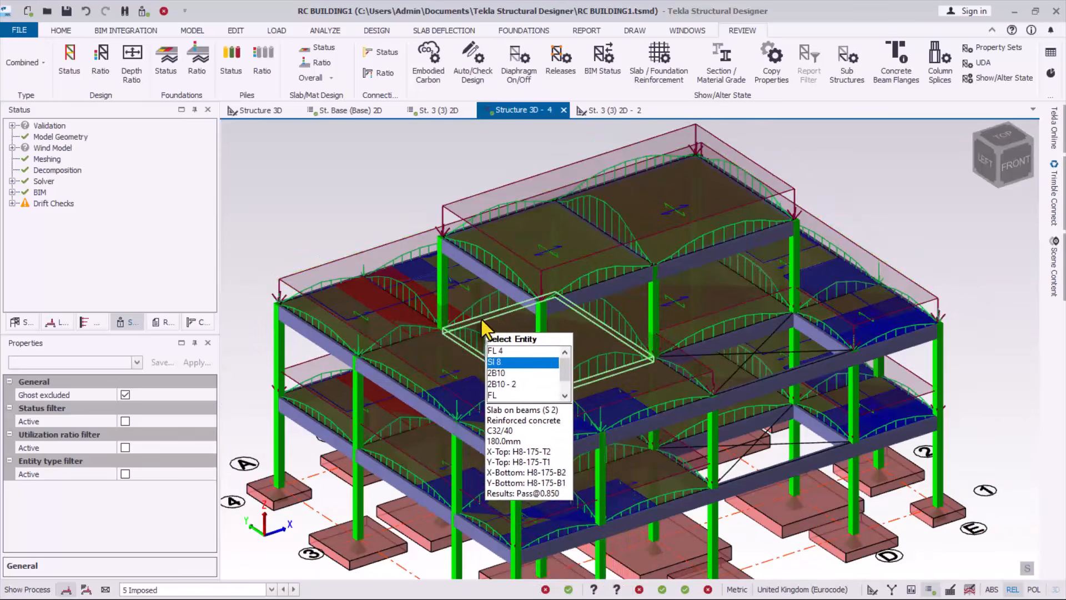
scroll(482, 319, "up", 1)
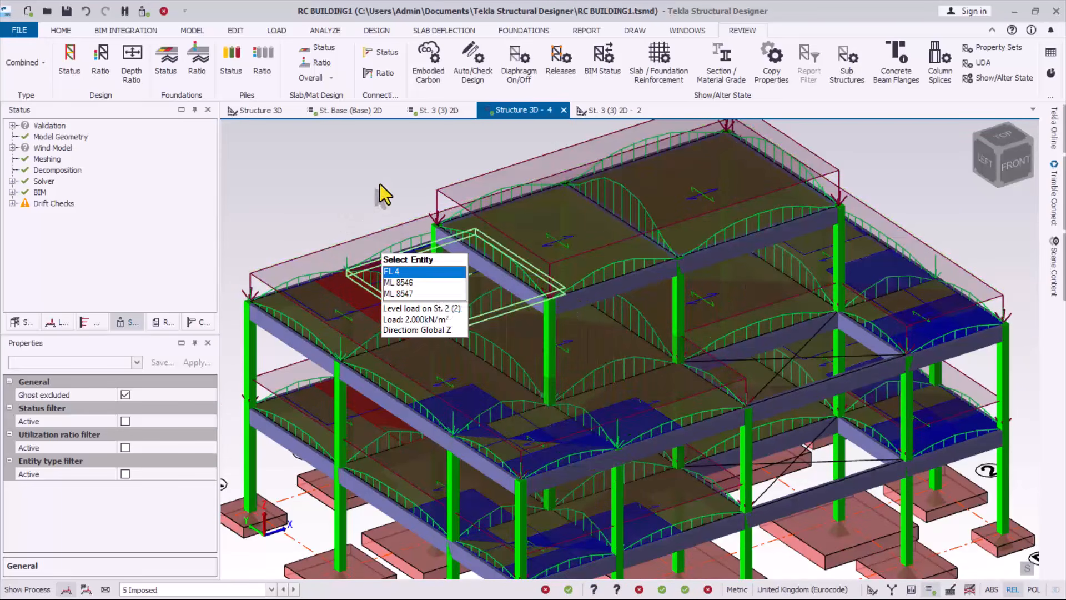
scroll(521, 264, "down", 1)
scroll(527, 239, "up", 1)
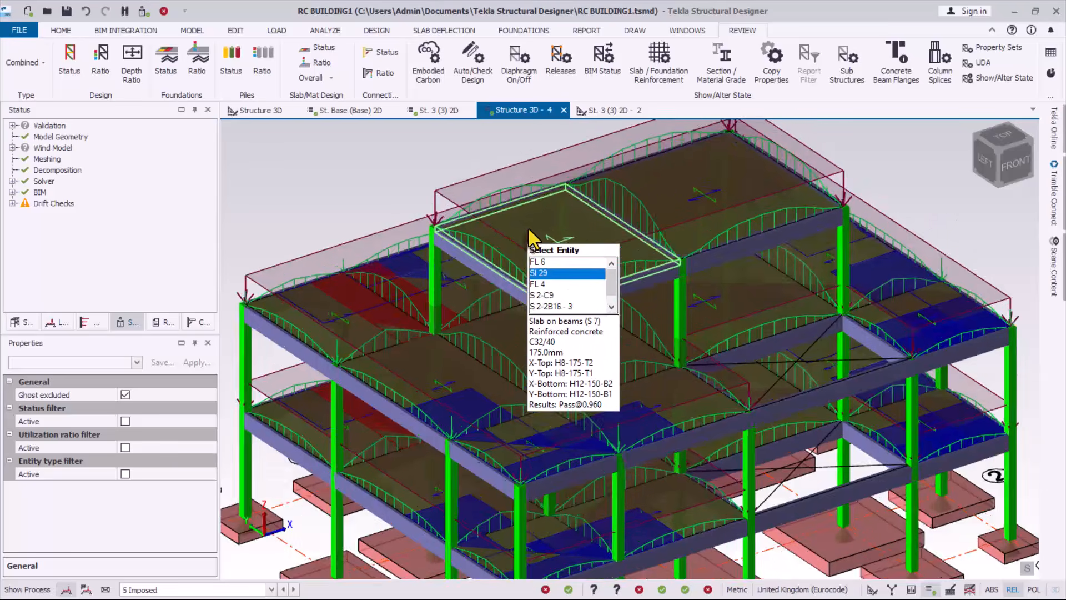
scroll(529, 230, "down", 2)
right_click_drag(644, 329, 435, 288)
scroll(489, 298, "up", 1)
right_click_drag(714, 328, 844, 333)
scroll(536, 261, "up", 5)
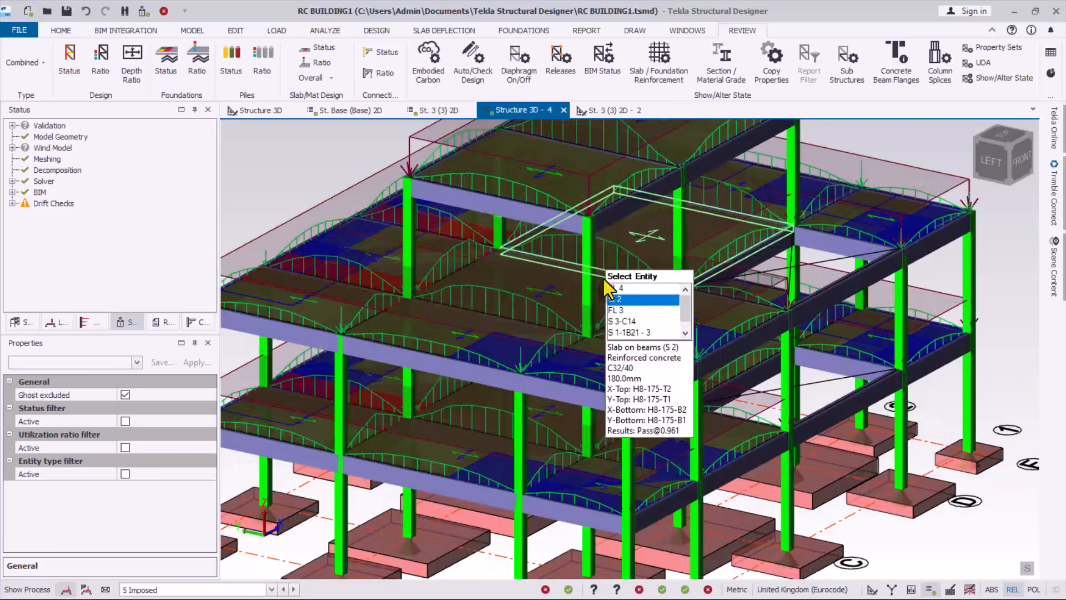
scroll(604, 279, "down", 3)
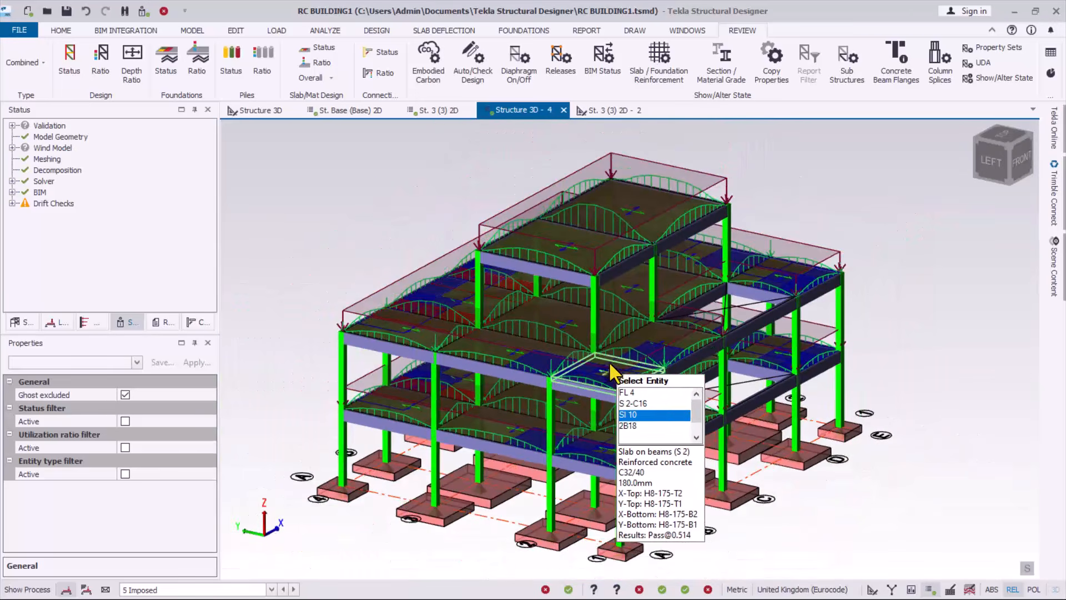
scroll(602, 349, "up", 2)
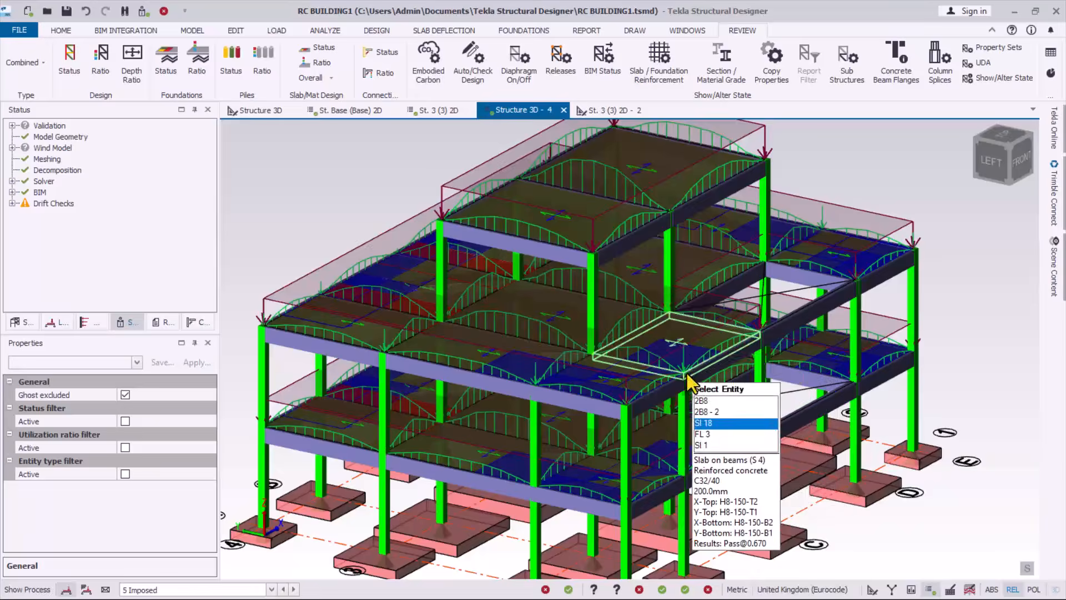
scroll(689, 382, "down", 2)
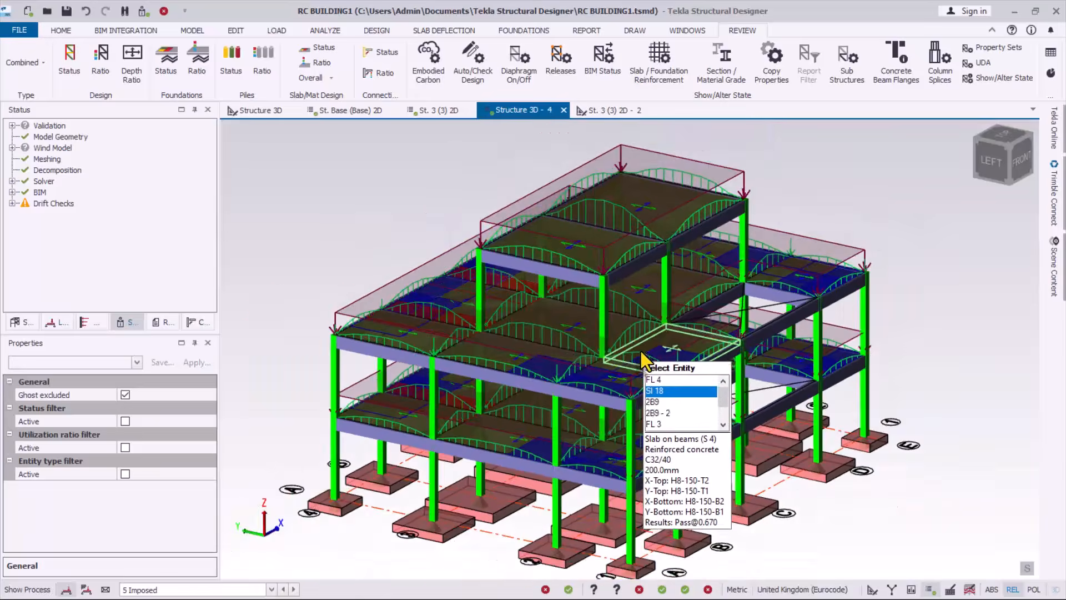